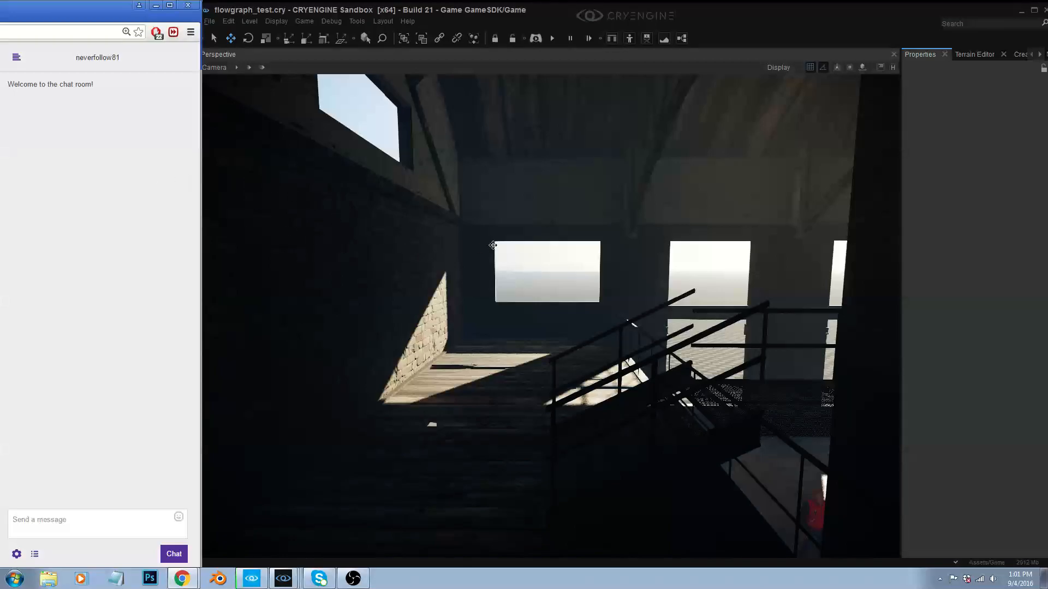
- Examine the hangar from outside and inside, including the AI character standing near the elevator shaft
left_click(509, 294)
right_click_drag(510, 294, 508, 277)
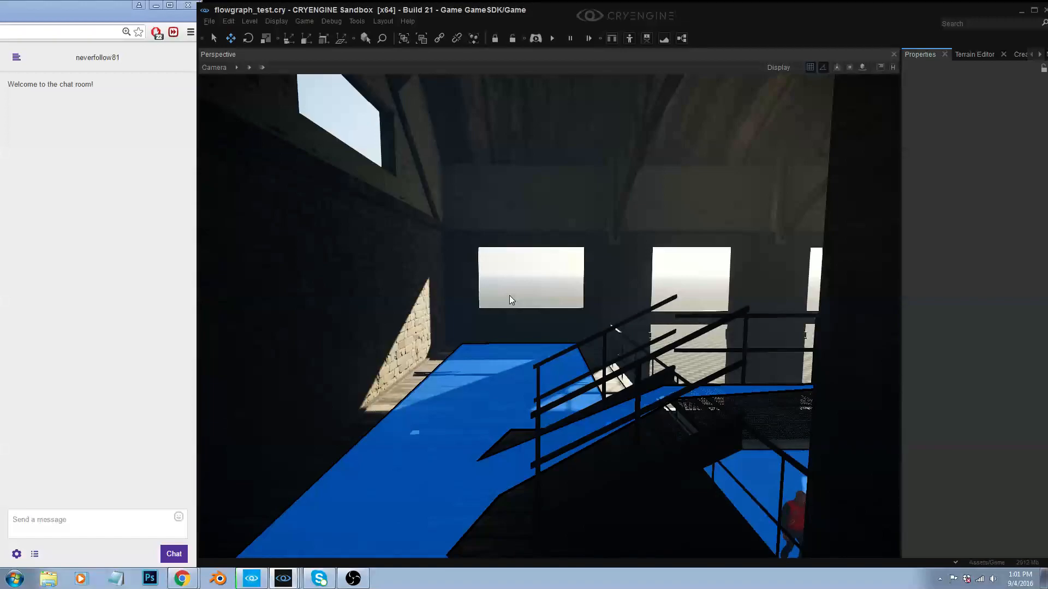
right_click_drag(519, 334, 523, 342)
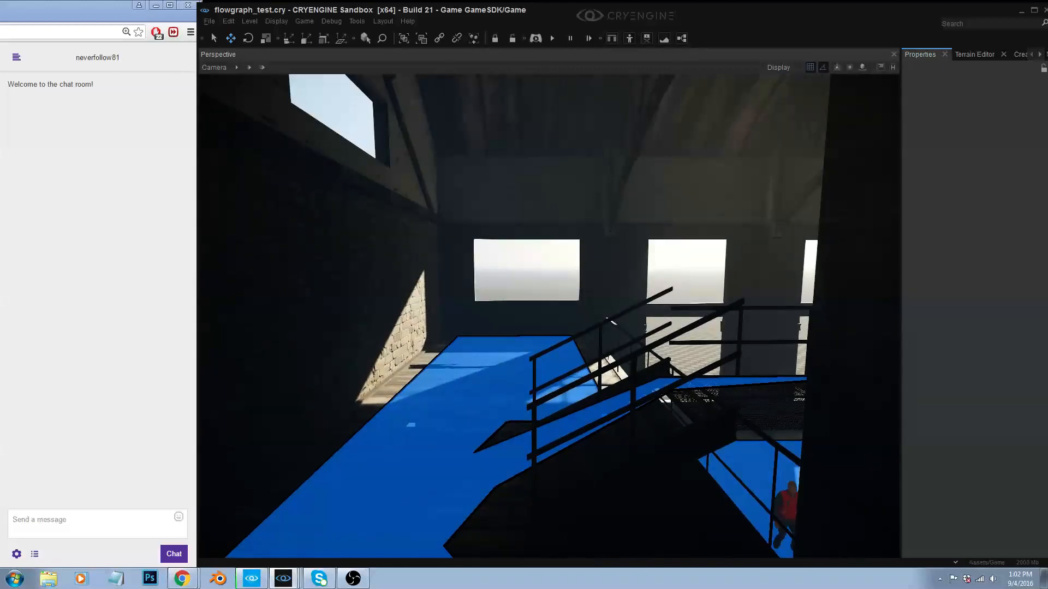
right_click_drag(523, 343, 674, 344)
key("w")
key("w")
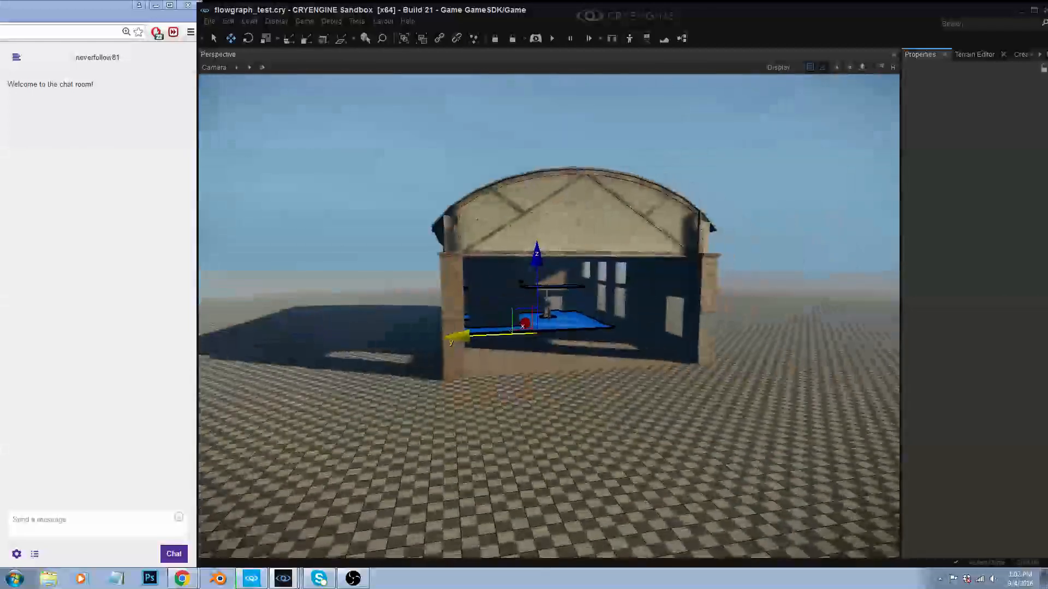
key("w")
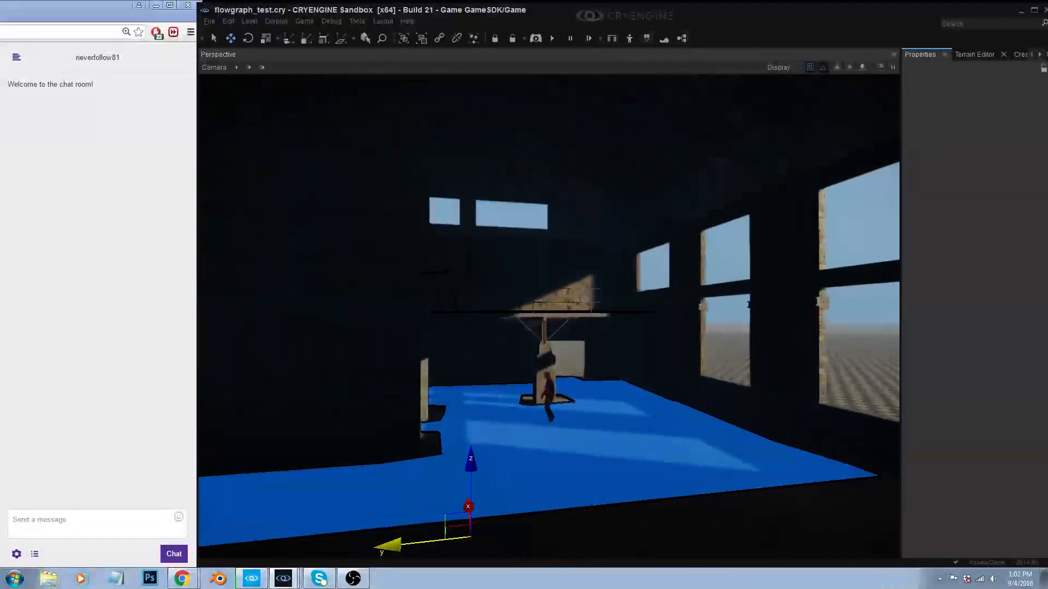
key("w")
right_click_drag(674, 343, 537, 422)
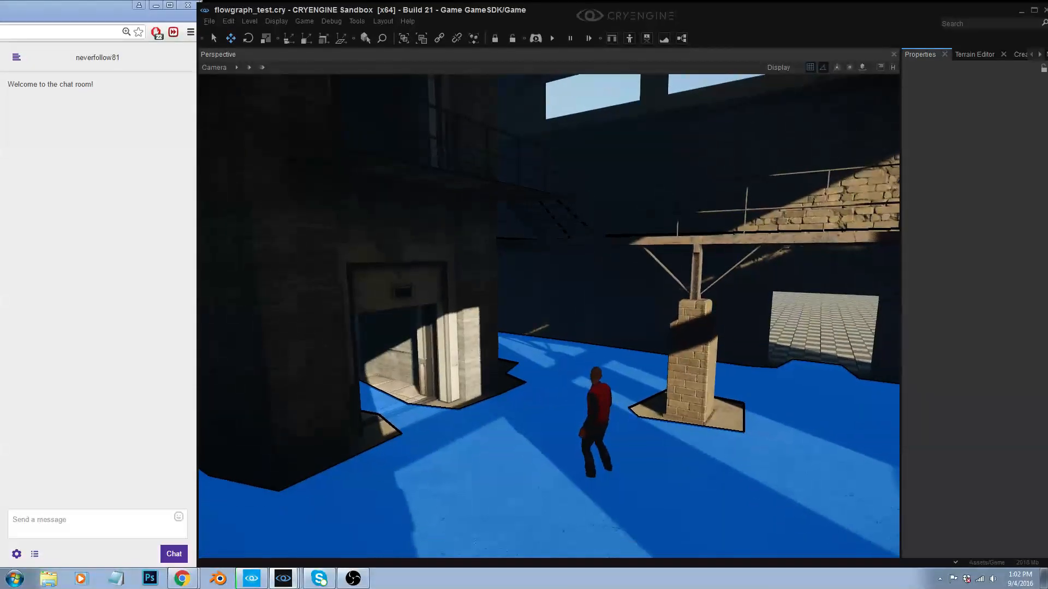
- Start the AI/physics simulation, show the helpers, and follow the character through the elevator onto the upper platform
left_click(552, 39)
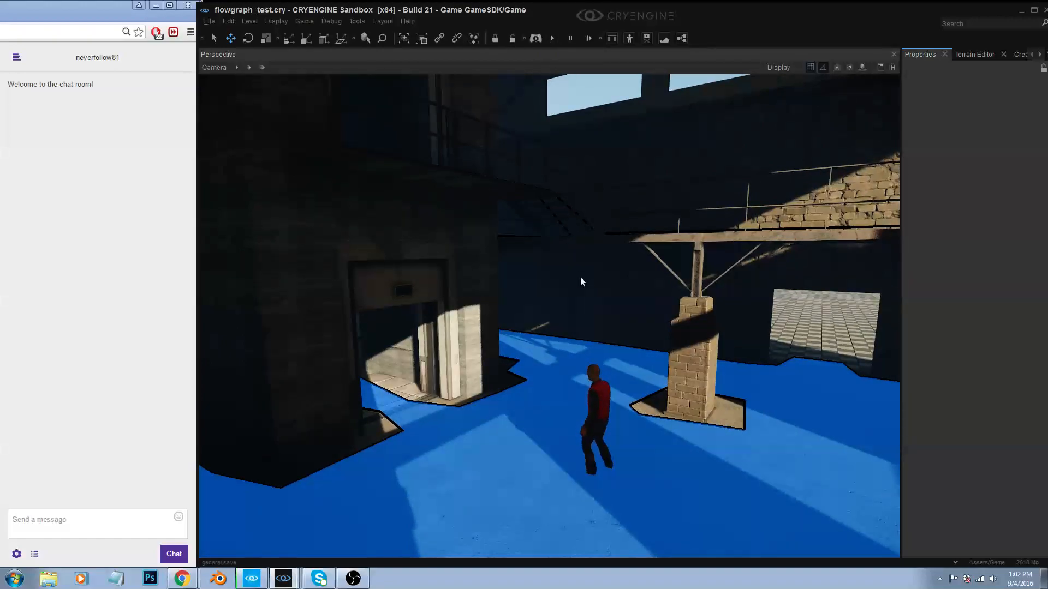
left_click(552, 39)
right_click_drag(535, 274, 513, 397)
key("shift+space")
key("w")
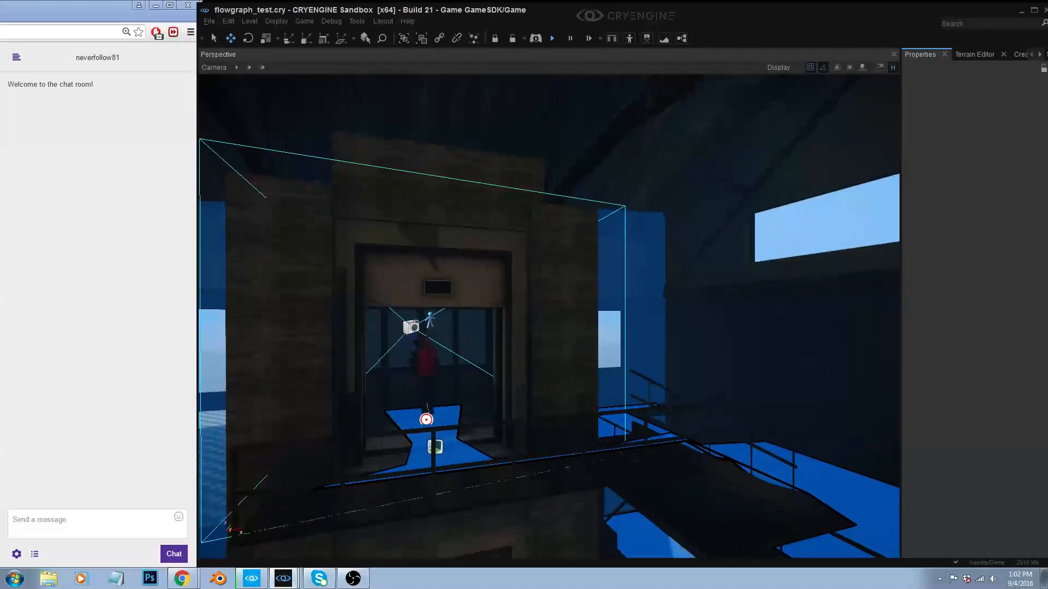
right_click_drag(504, 404, 562, 432)
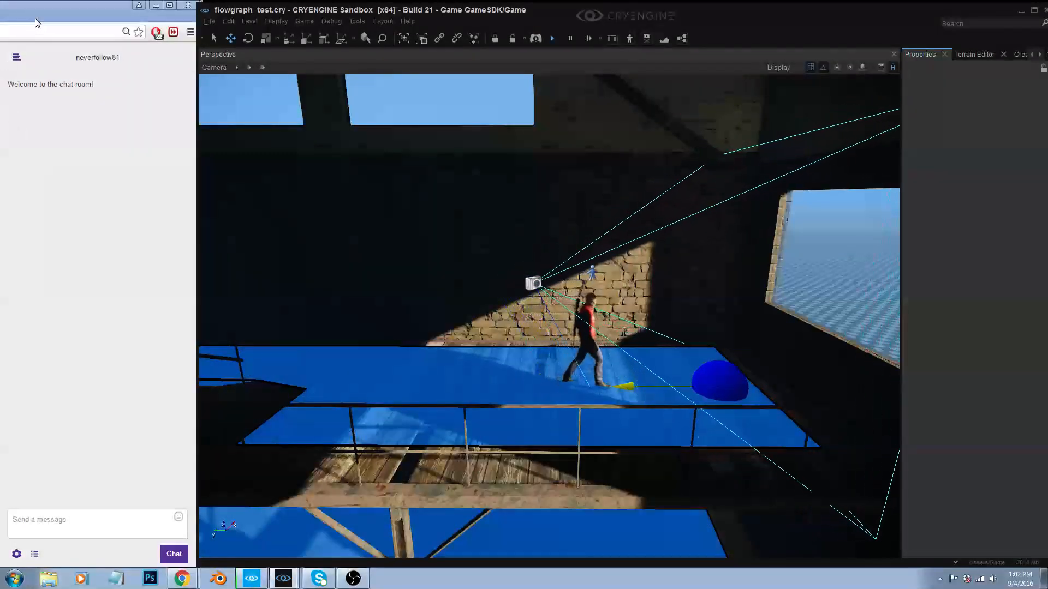
- Examine the character's route along the upper platform, the navigation areas and the elevator entrances on both floors
left_click(36, 19)
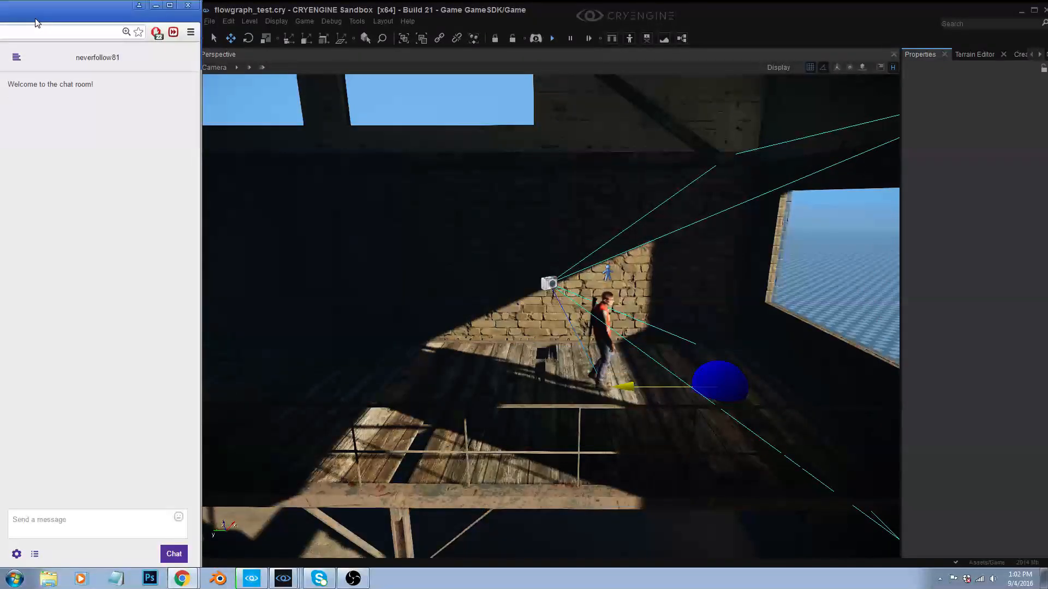
left_click(624, 398)
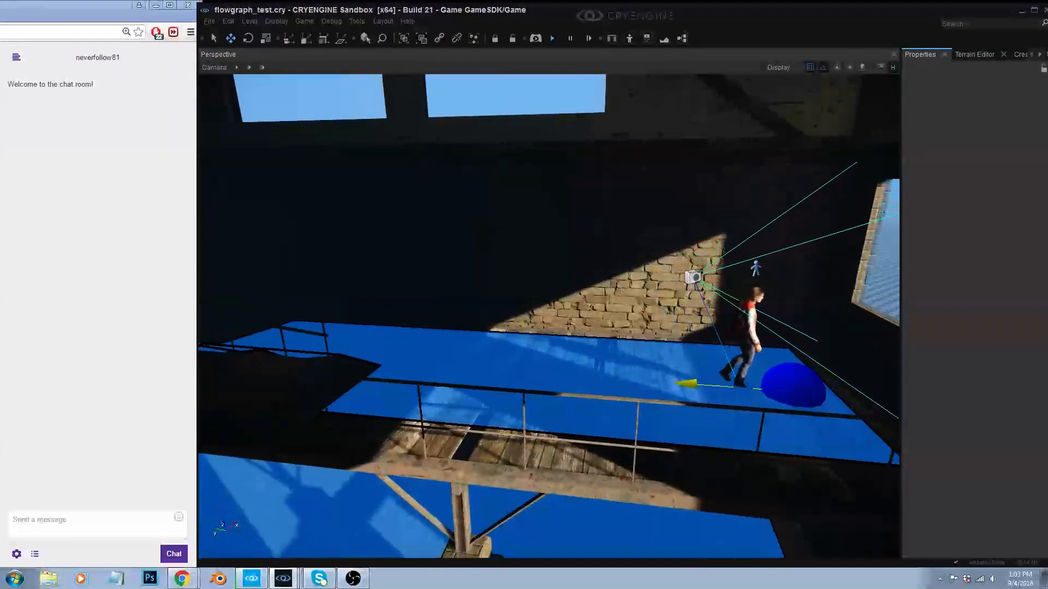
right_click_drag(623, 398, 729, 436)
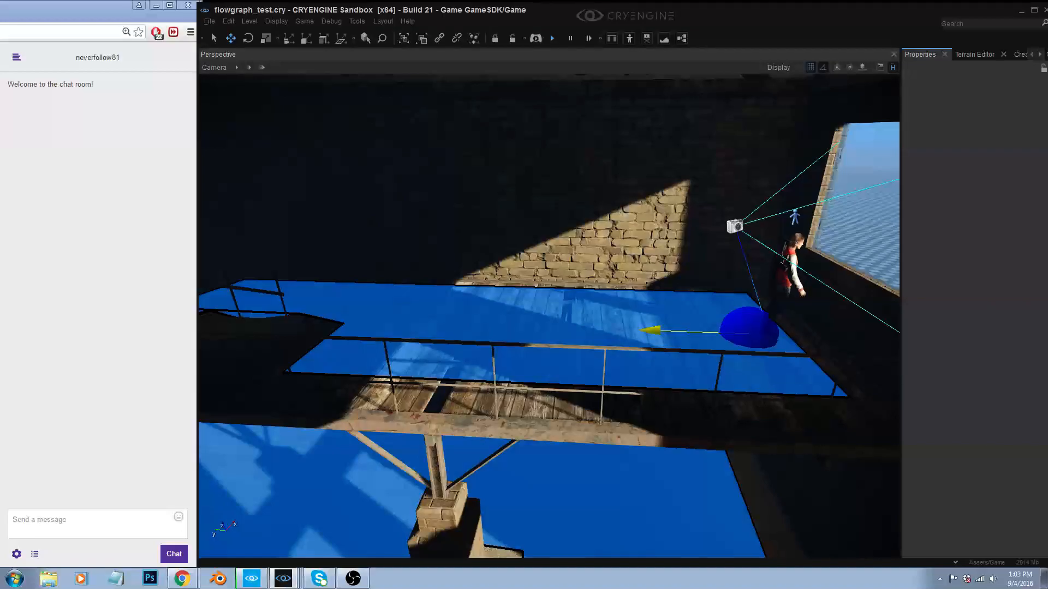
right_click_drag(729, 437, 679, 437)
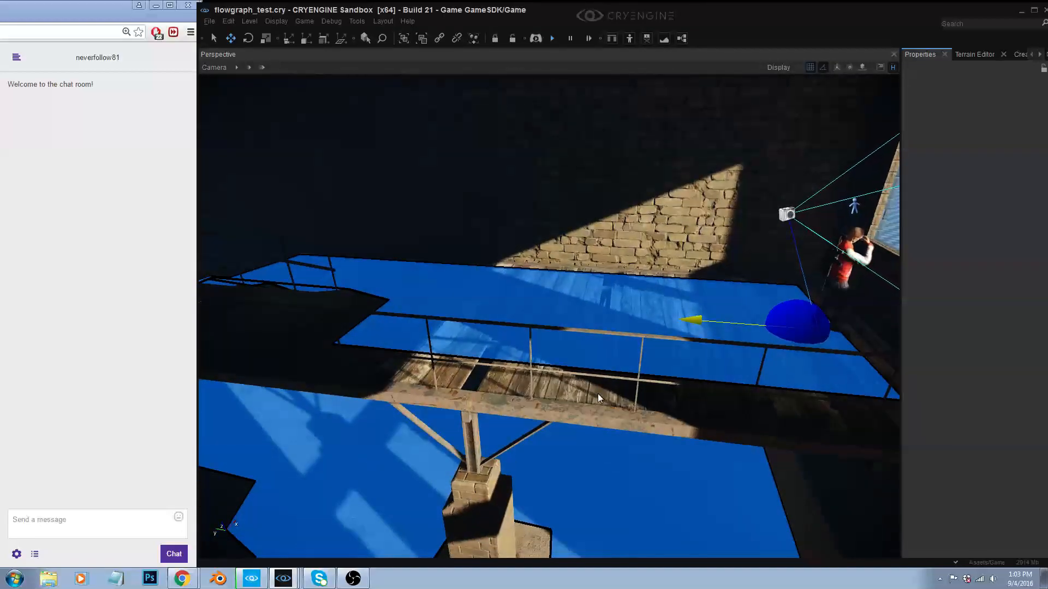
left_click(490, 388)
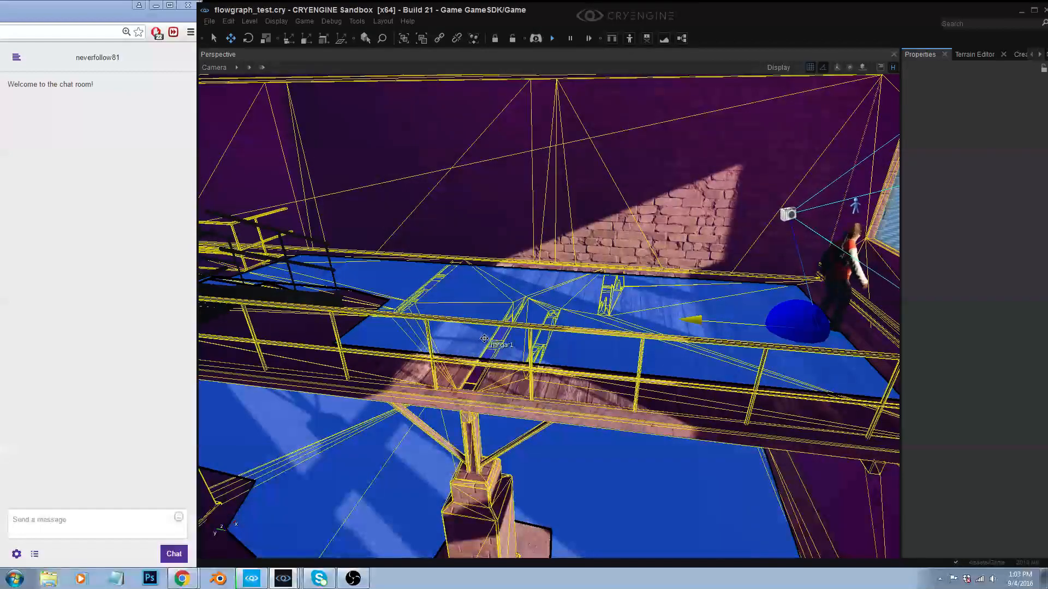
key("Escape")
scroll(549, 335, "down", 2)
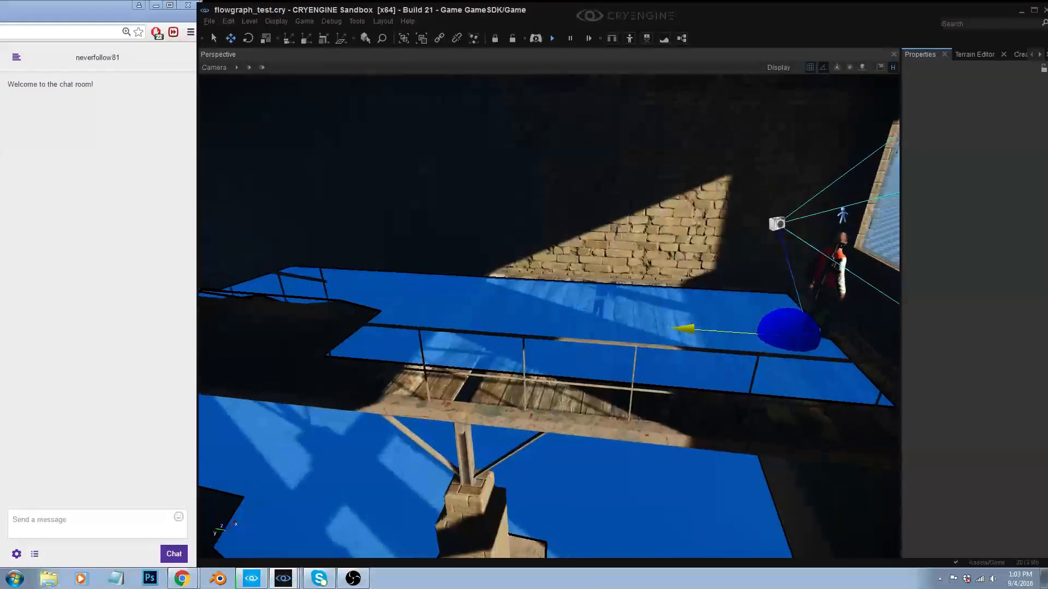
scroll(549, 335, "down", 4)
scroll(549, 335, "down", 8)
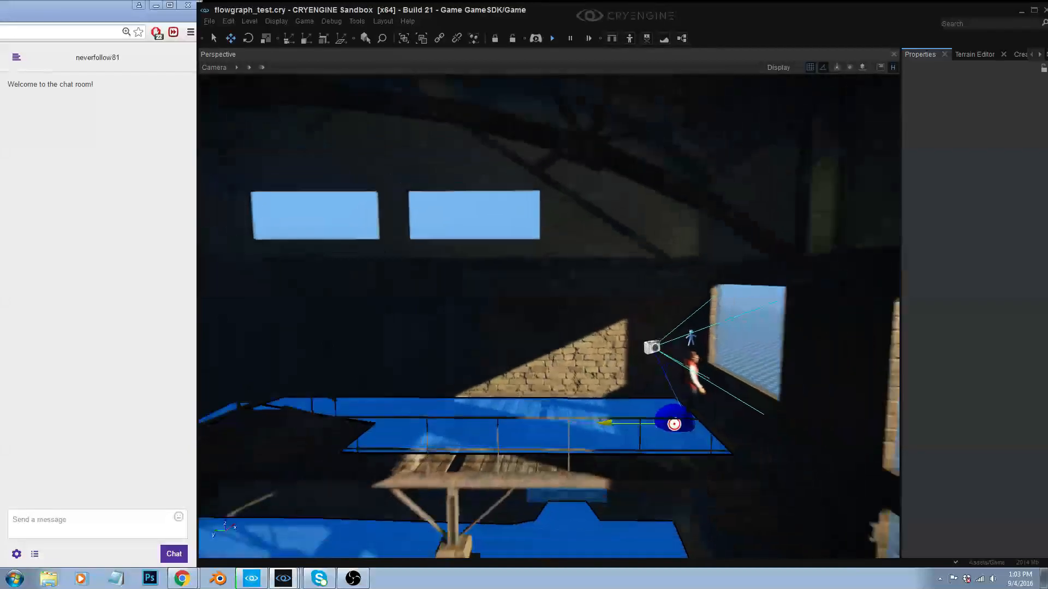
scroll(549, 335, "up", 5)
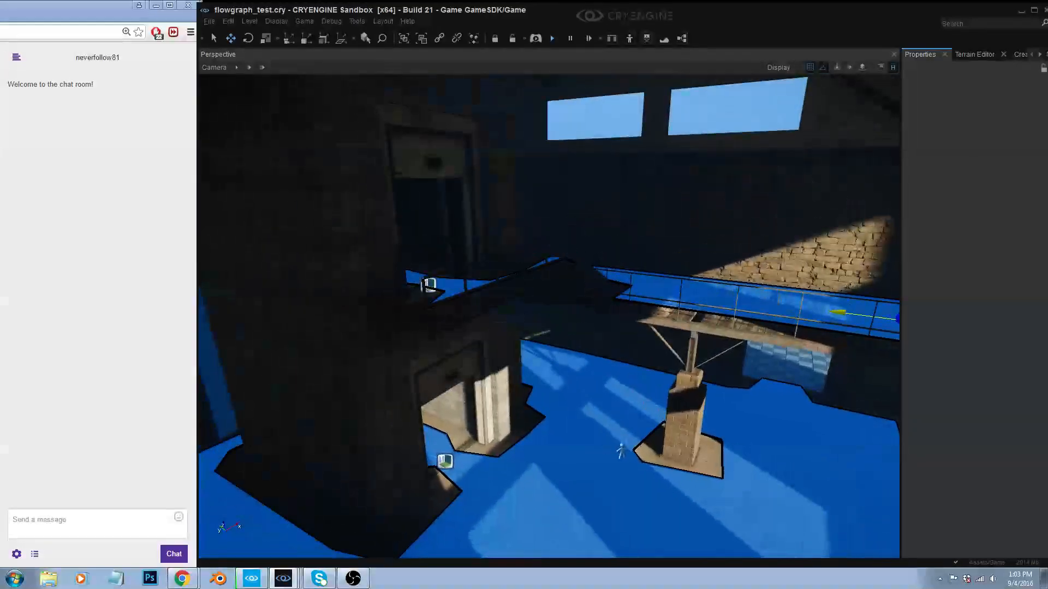
left_click(567, 243)
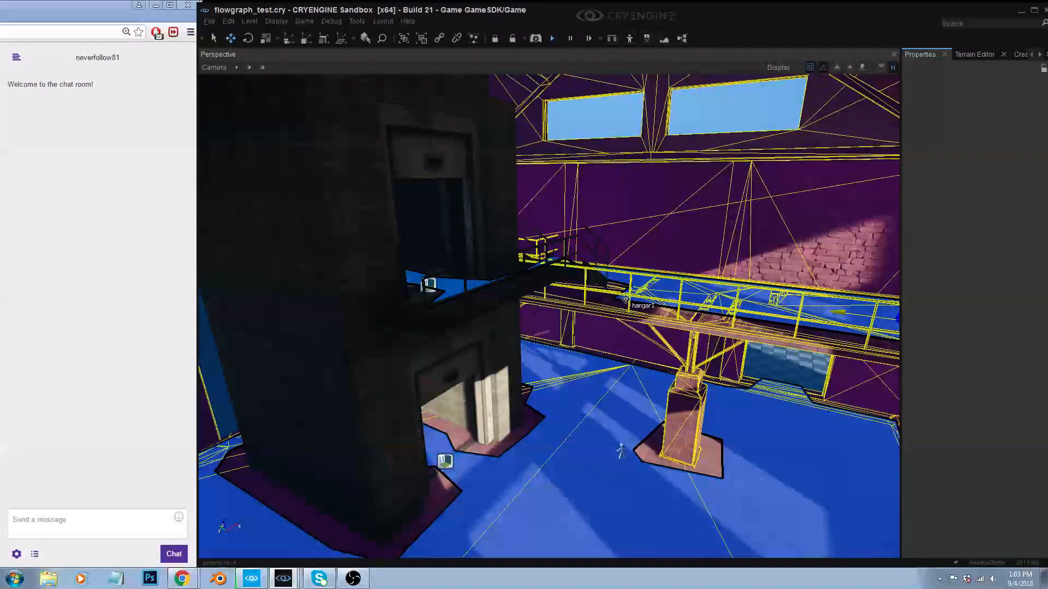
- Create a new level named ai_follow_flowgraph with a 1024 x 1024 heightmap at 1 meter per unit
left_click(209, 21)
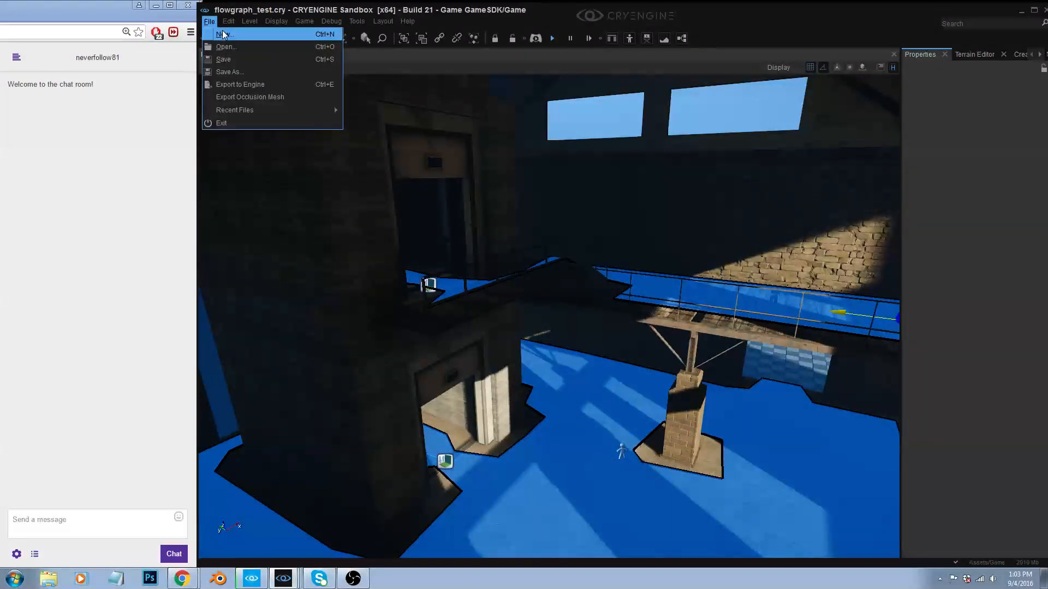
left_click(221, 34)
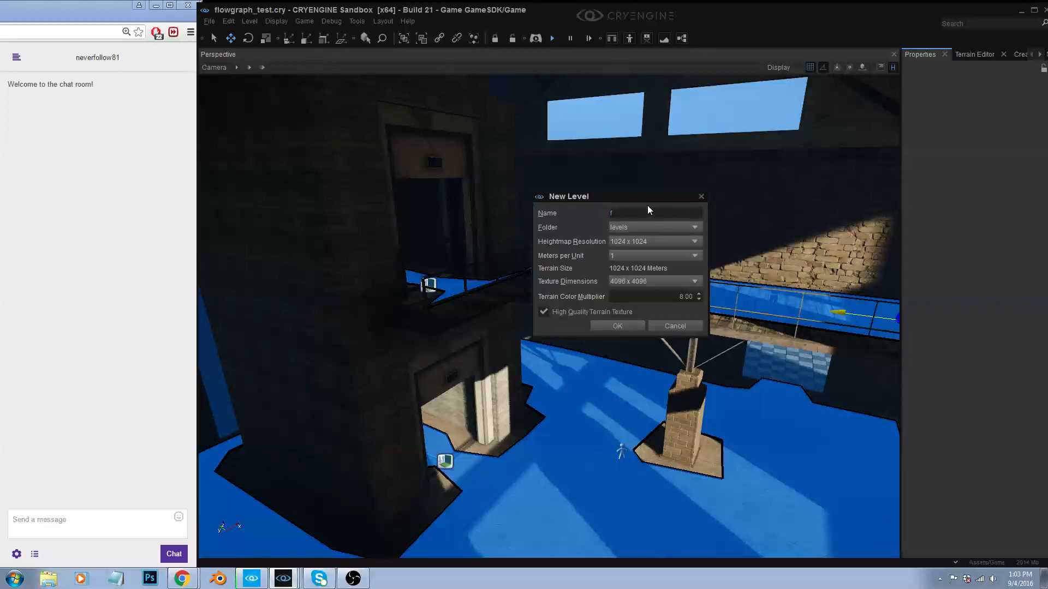
type("a")
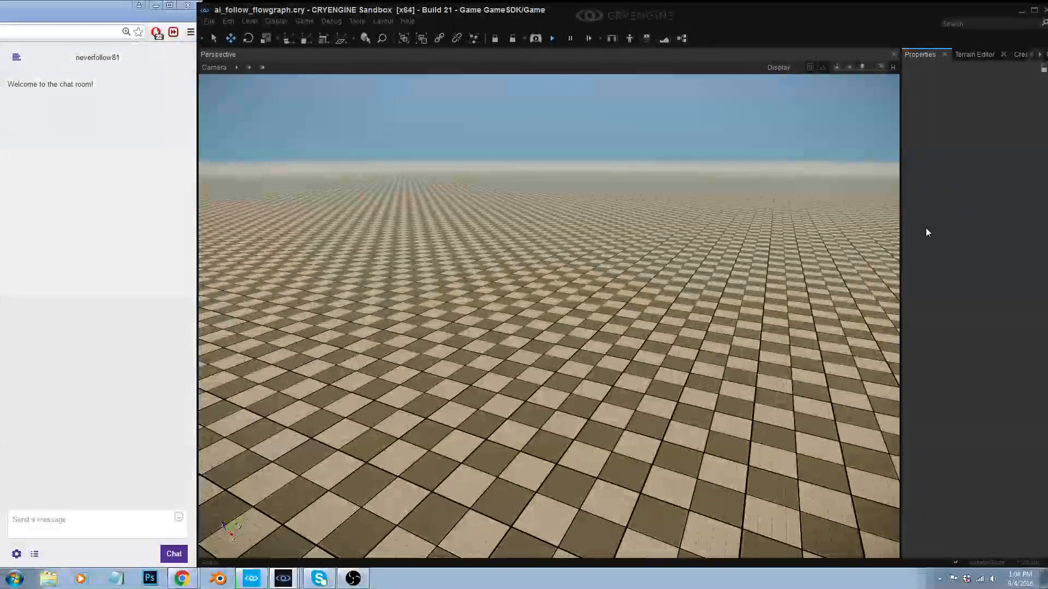
- Search the brush assets for "hangar" and place hangar.cgf from objects/architecture/buildings/hangar on the terrain
left_click(1018, 54)
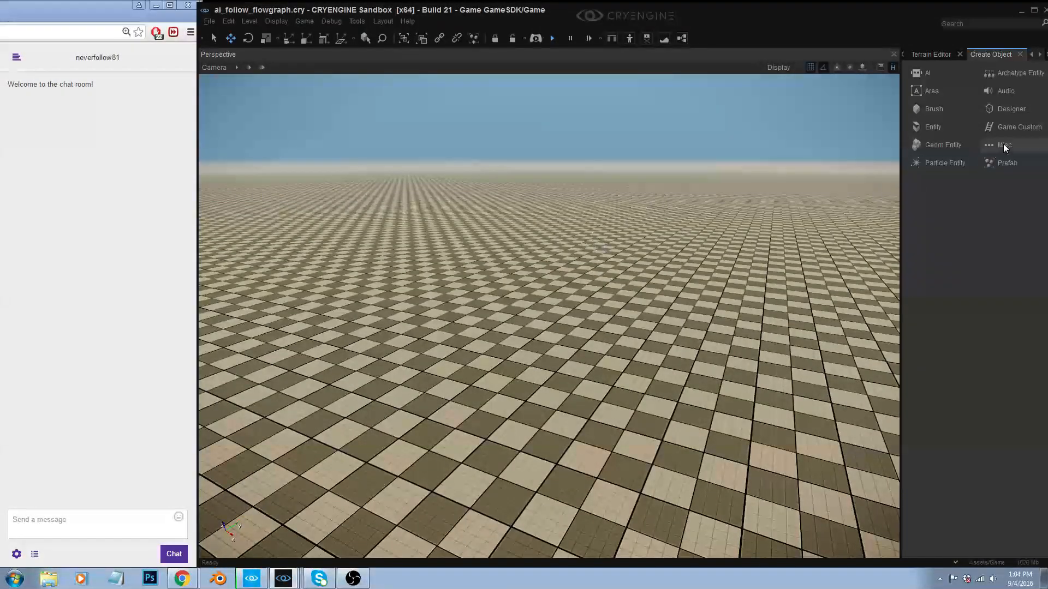
left_click(936, 109)
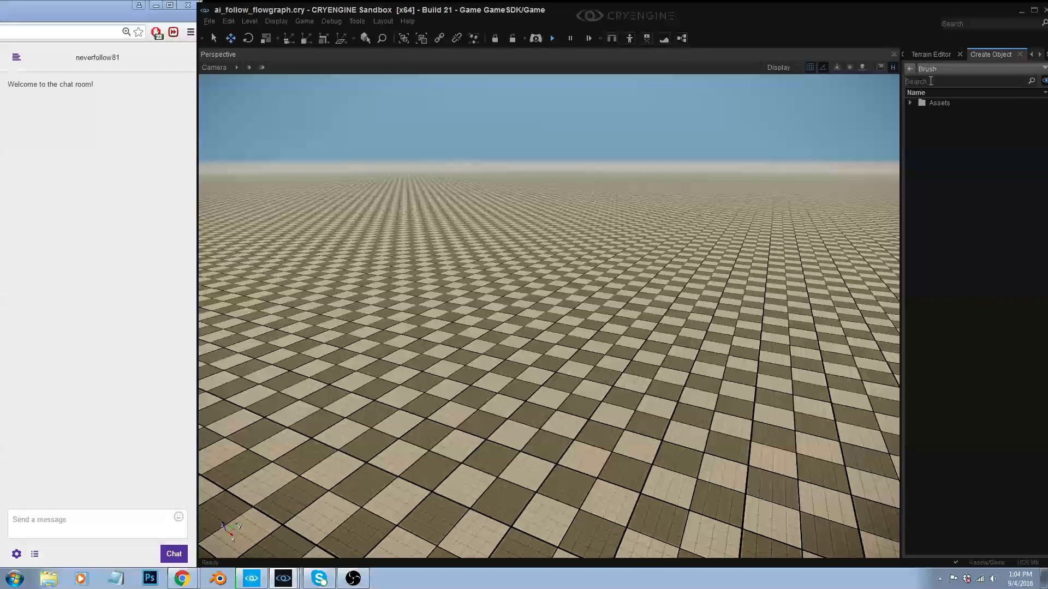
type("hangar")
left_click(911, 103)
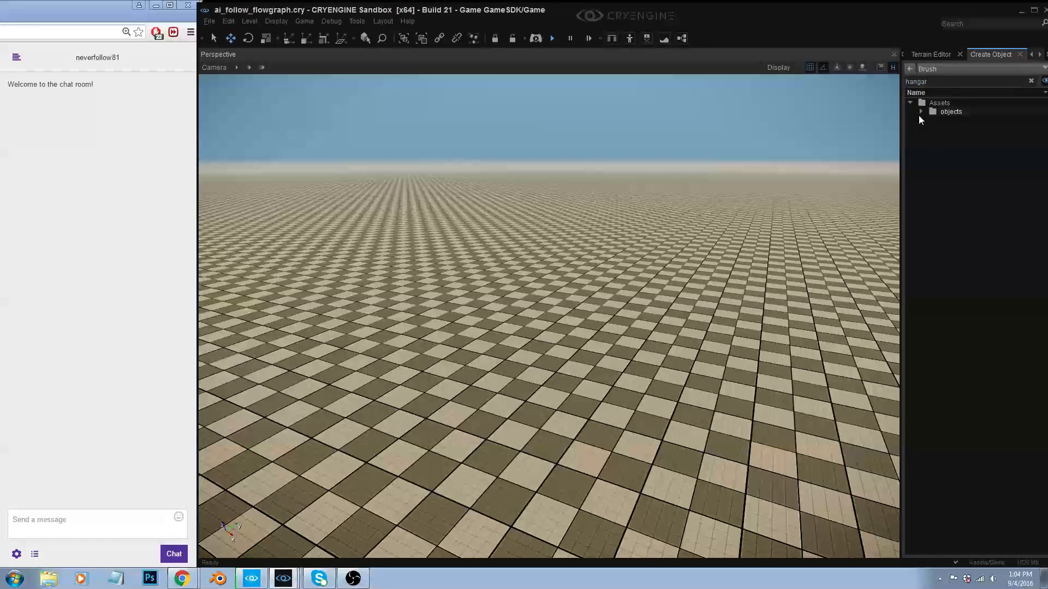
left_click(944, 129)
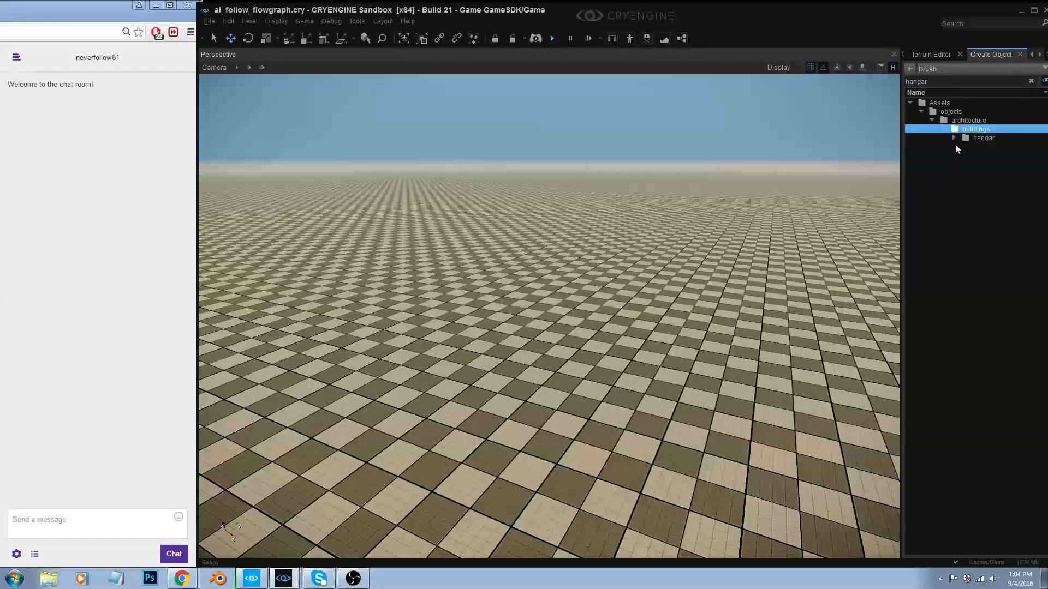
left_click(954, 137)
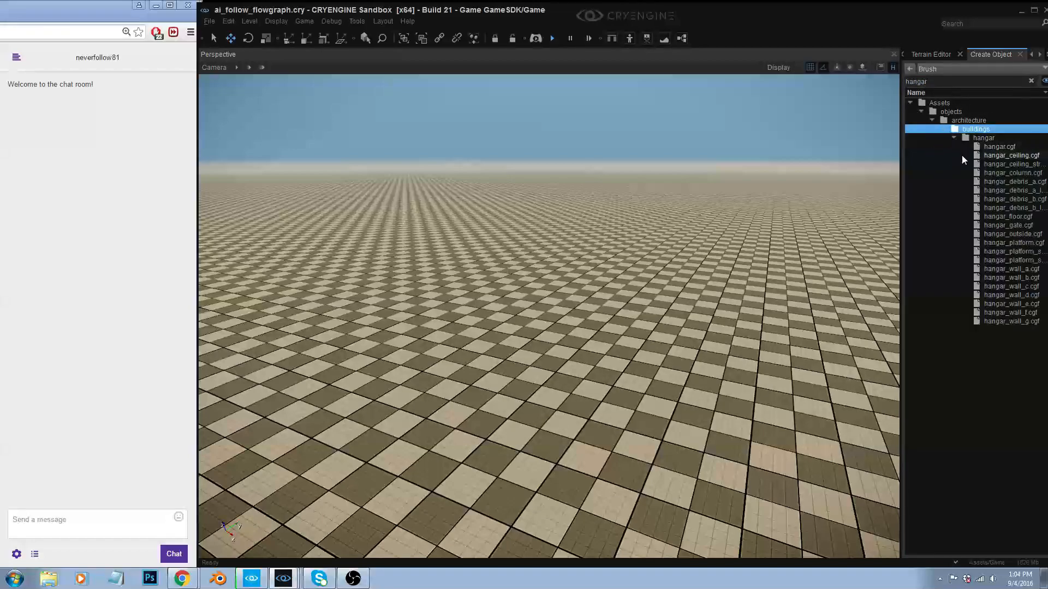
left_click(1002, 145)
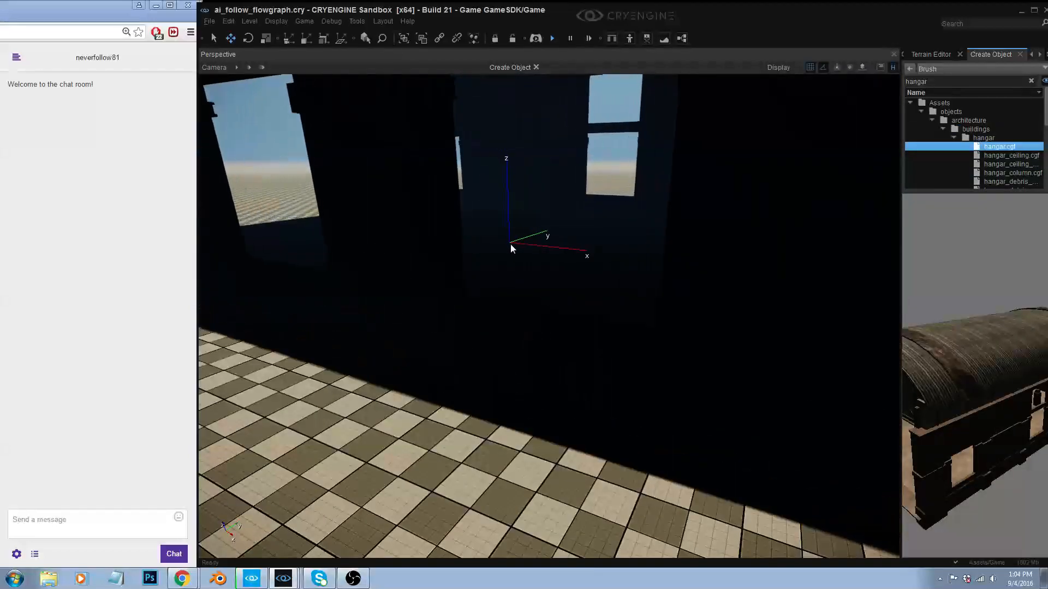
left_click(513, 247)
right_click_drag(512, 247, 568, 236)
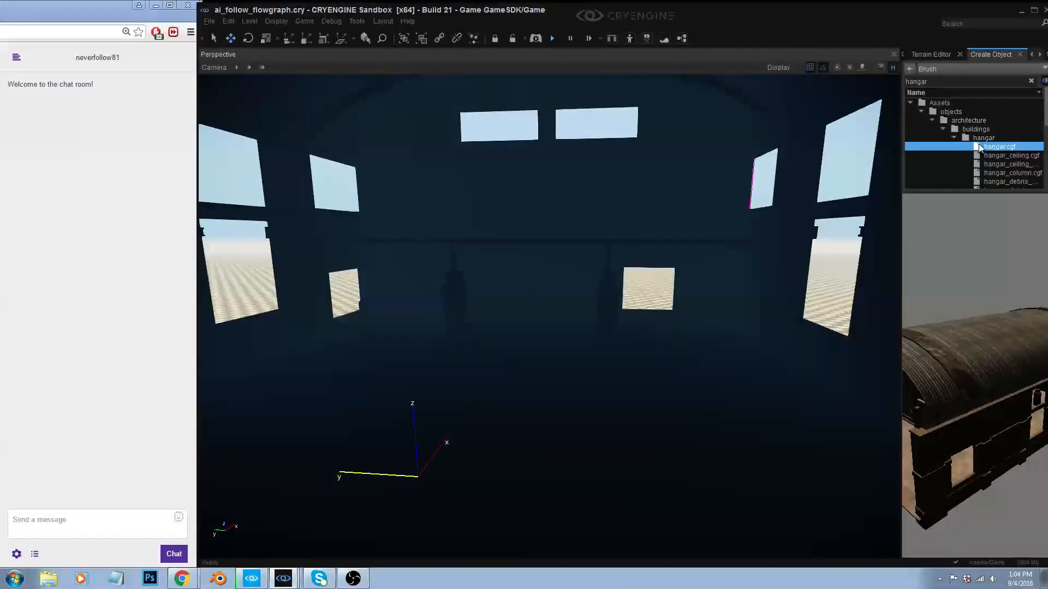
- Show the Level Explorer and look over the interior of the placed hangar
left_click(1040, 54)
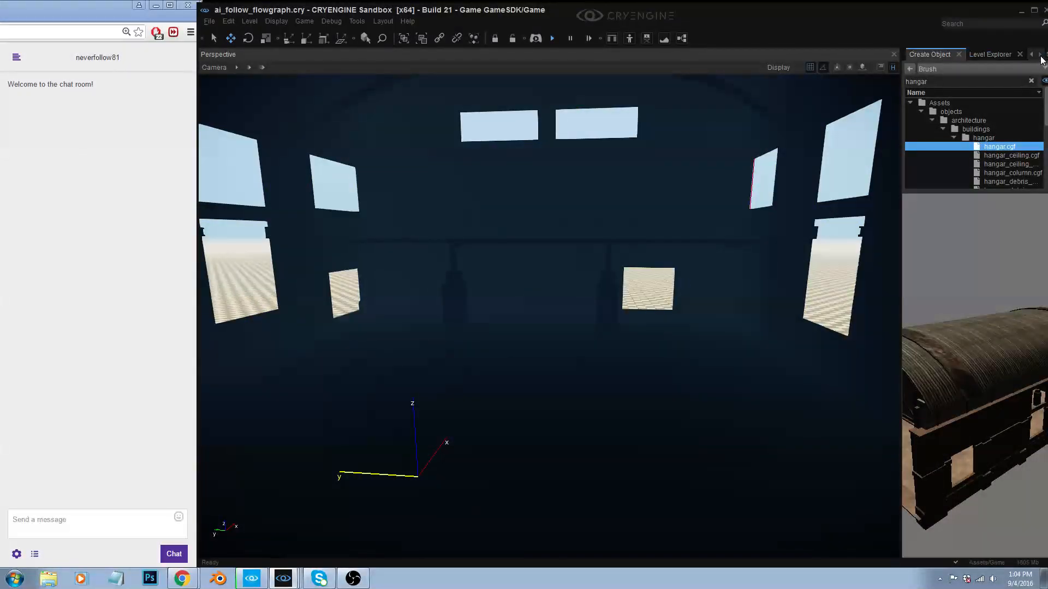
left_click(988, 54)
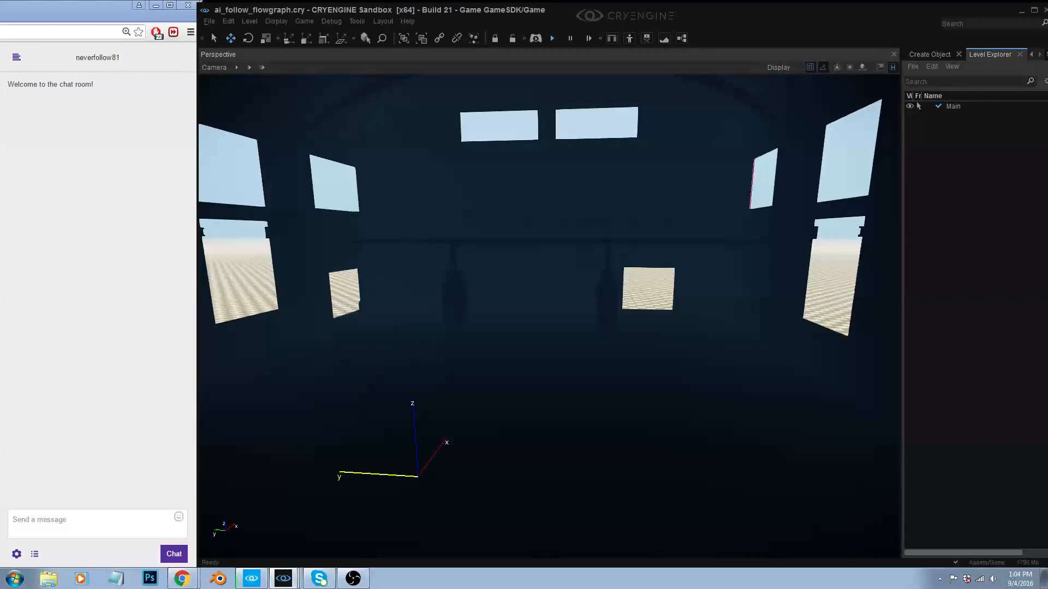
right_click_drag(801, 324, 800, 320)
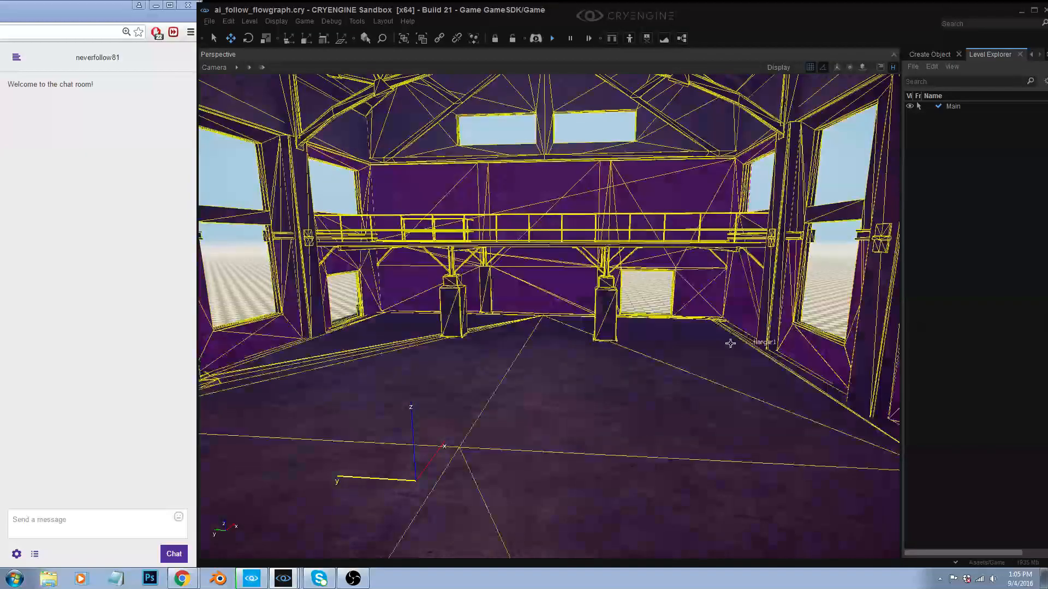
right_click_drag(730, 344, 681, 341)
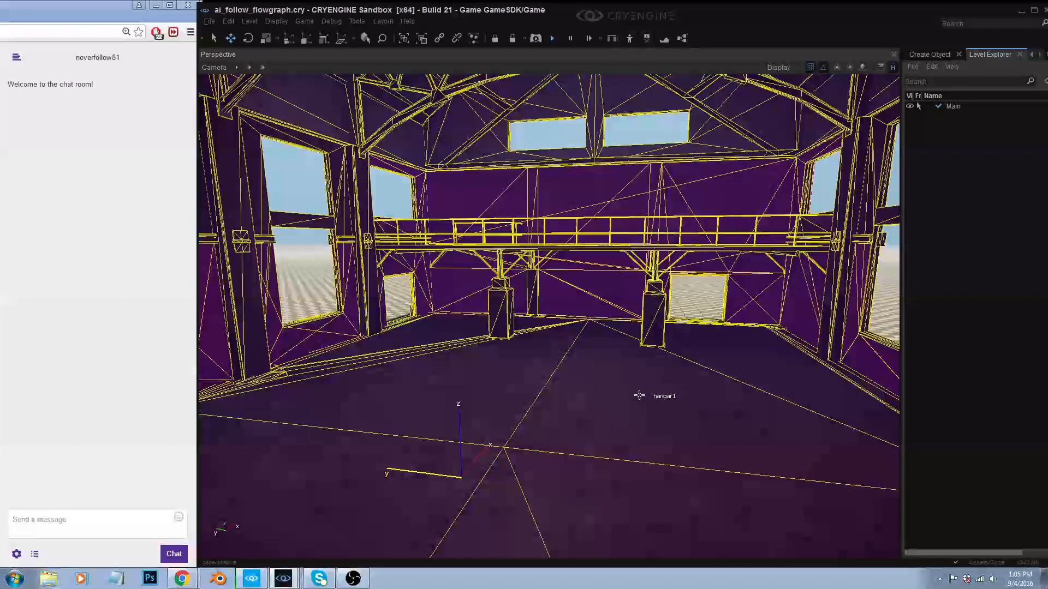
right_click_drag(643, 393, 642, 386)
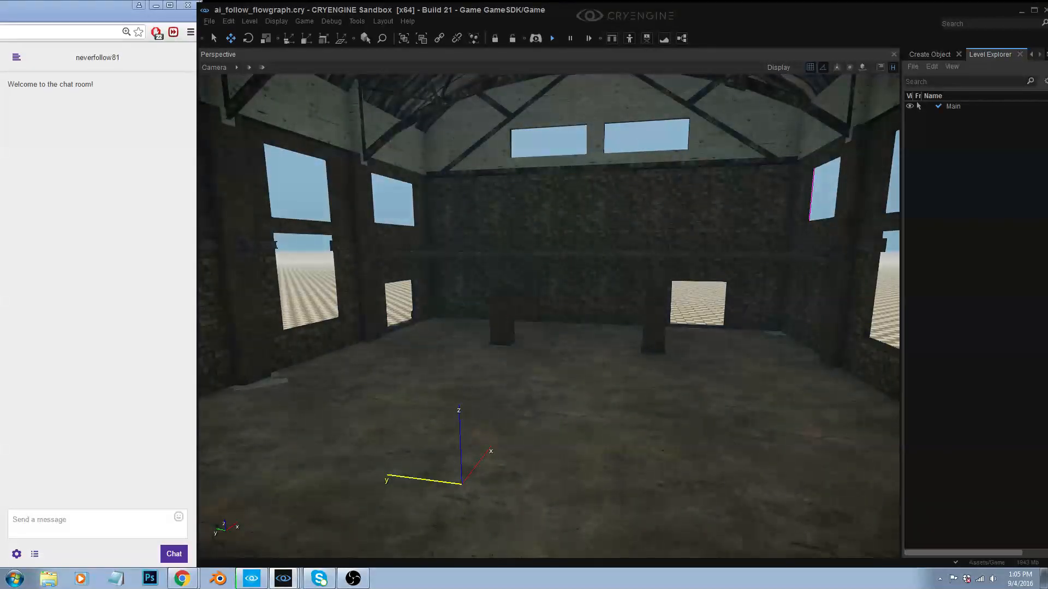
right_click_drag(382, 384, 322, 377)
- Save the level with the hangar in place
key("ctrl+s")
key("w")
key("s")
left_click(665, 345)
left_click(909, 138)
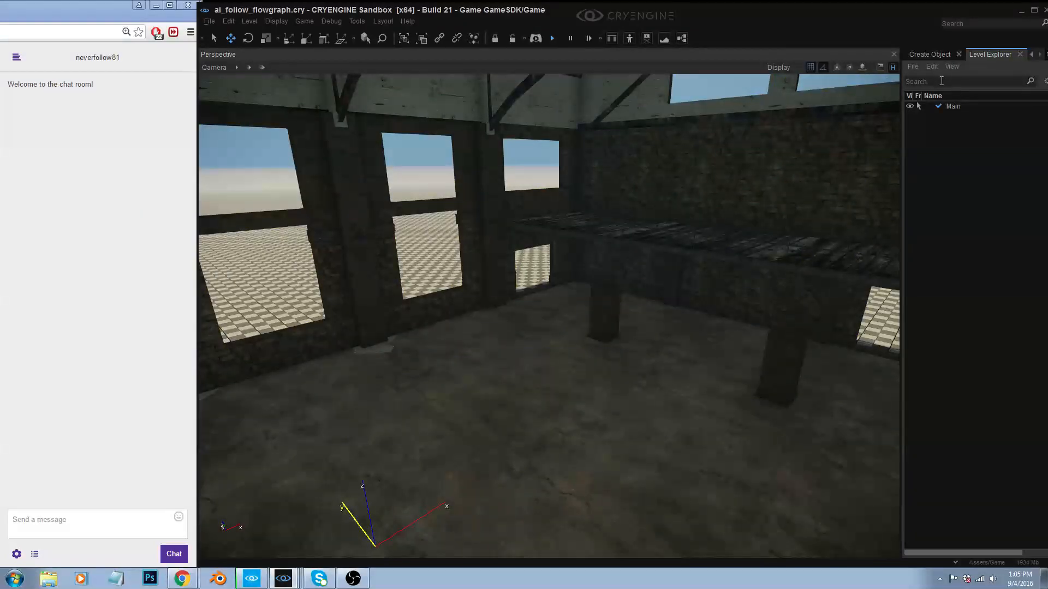
- Switch object creation from brushes to entities and search for "elevat"
left_click(934, 52)
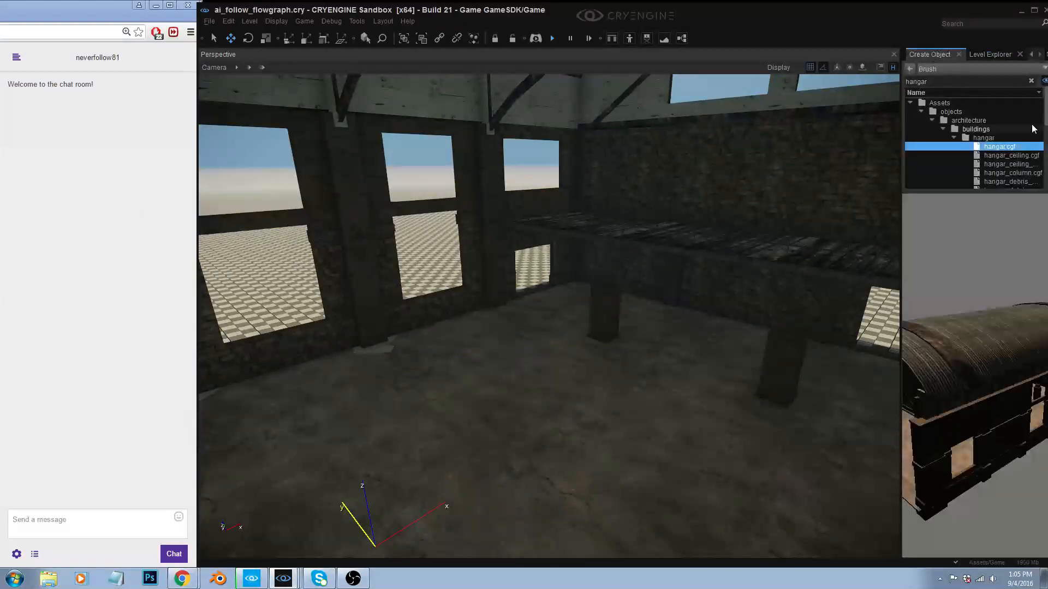
left_click(911, 103)
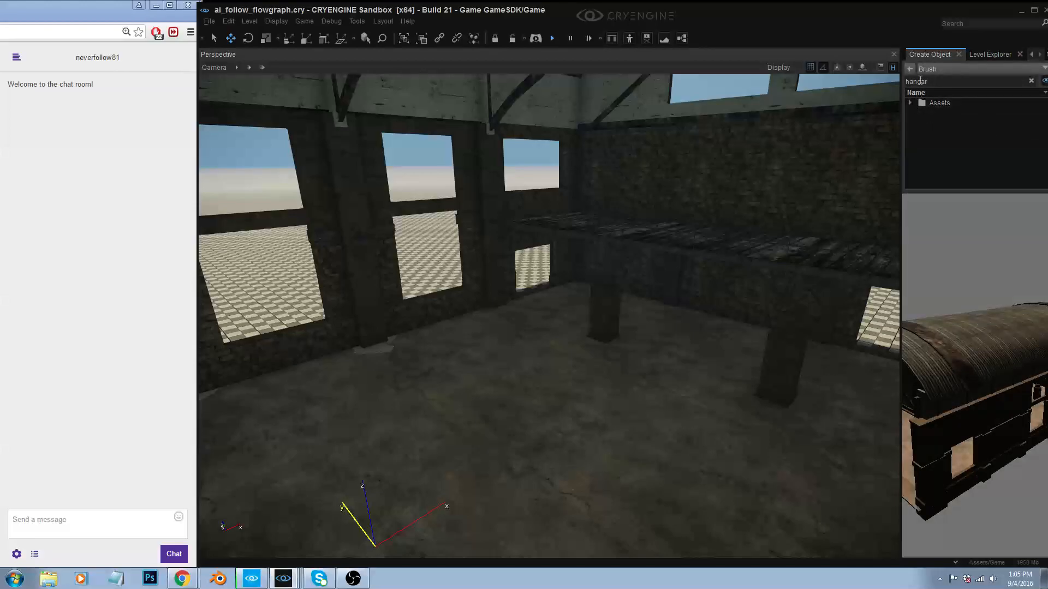
double_click(938, 83)
left_click(935, 67)
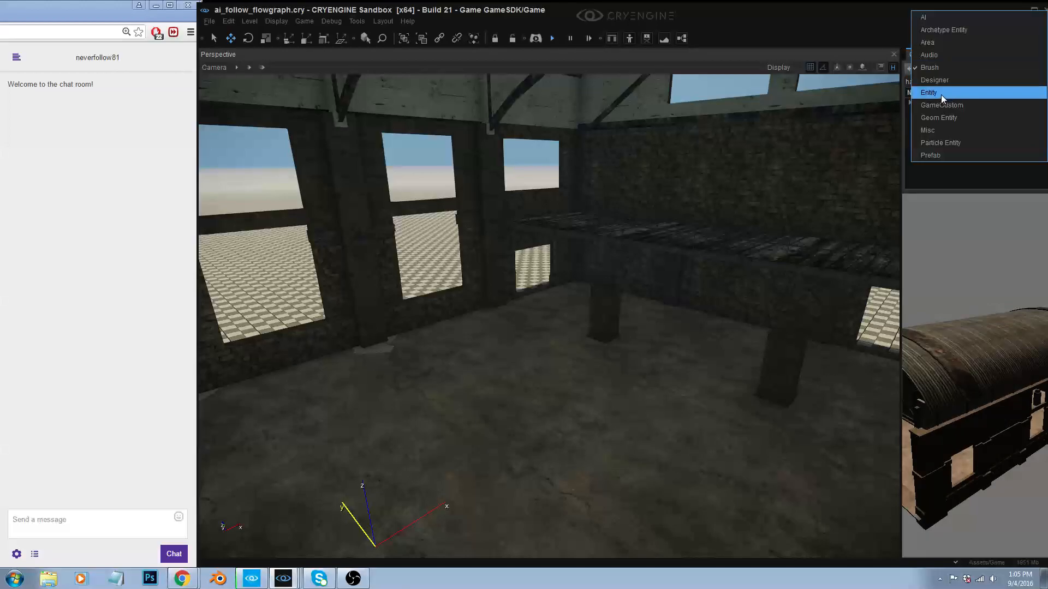
left_click(941, 94)
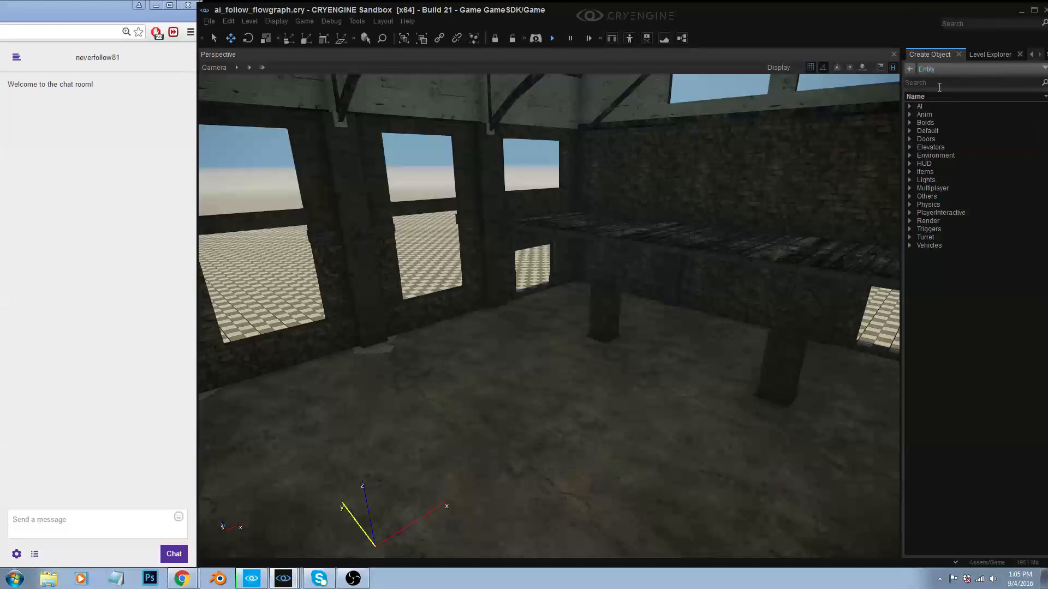
type("elevat")
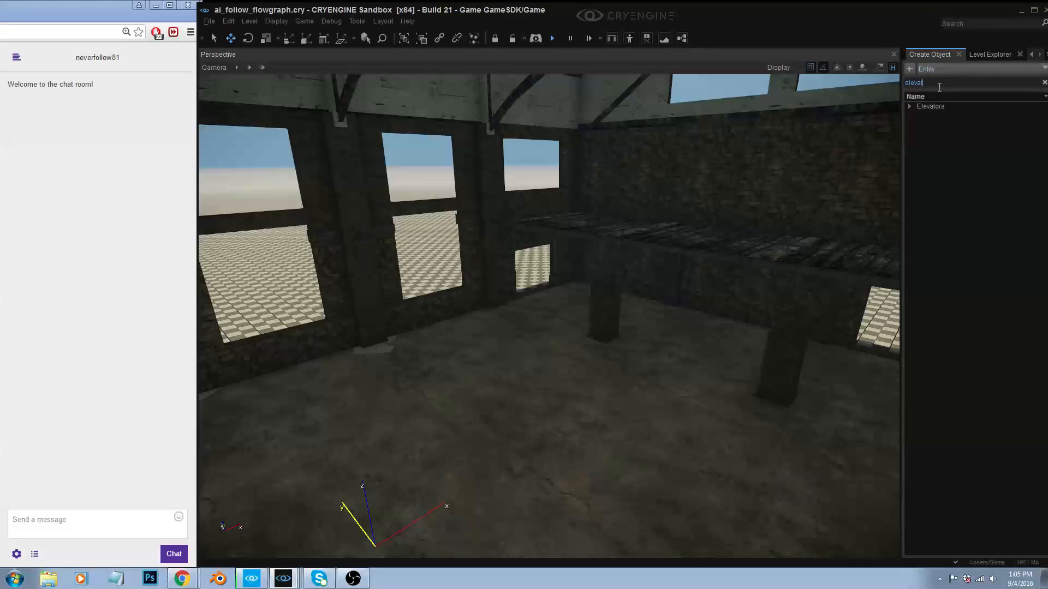
- Place an Elevator entity on the hangar floor near the raised platform and lift it slightly
left_click(910, 105)
left_click(942, 114)
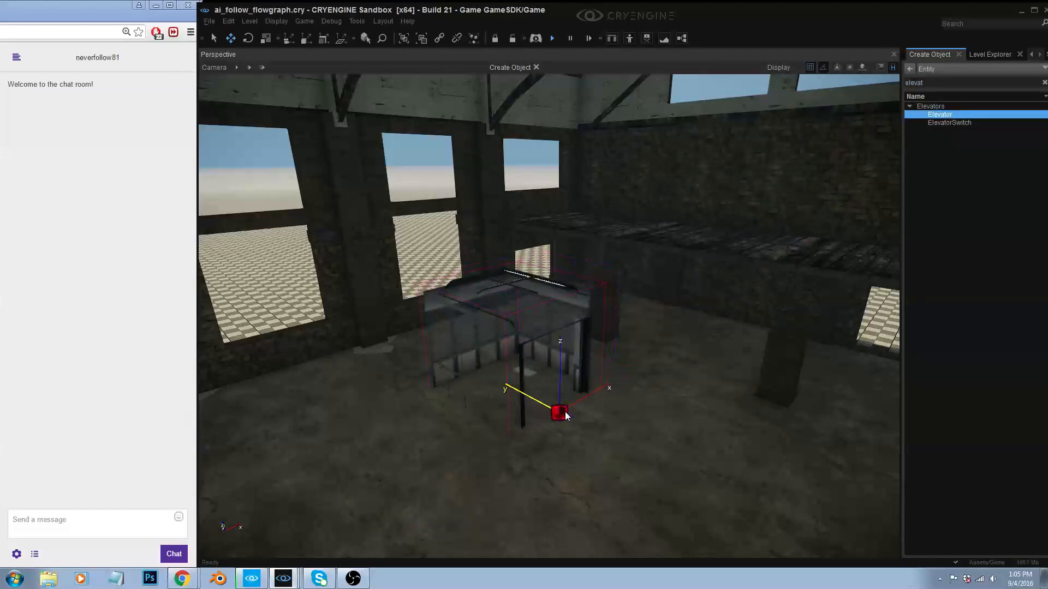
left_click(565, 412)
left_click_drag(571, 345, 571, 337)
right_click_drag(571, 336, 674, 382)
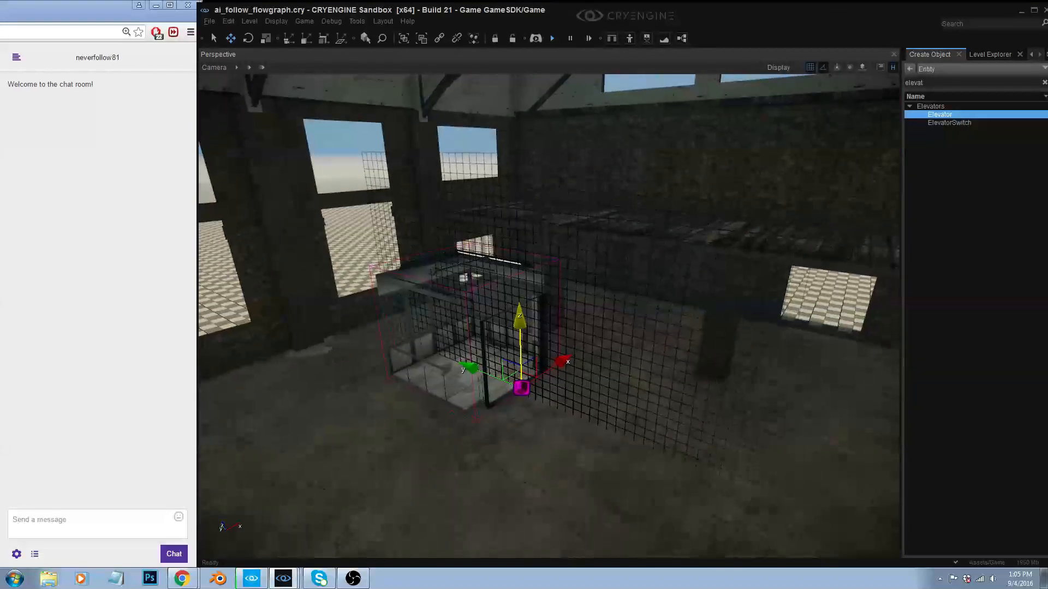
double_click(925, 82)
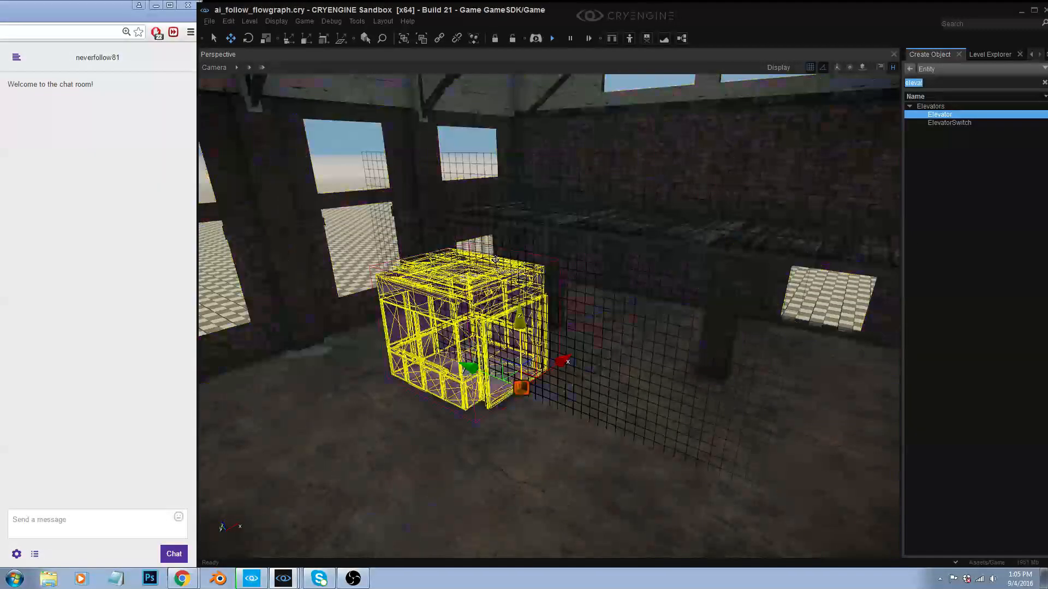
right_click_drag(636, 277, 642, 278)
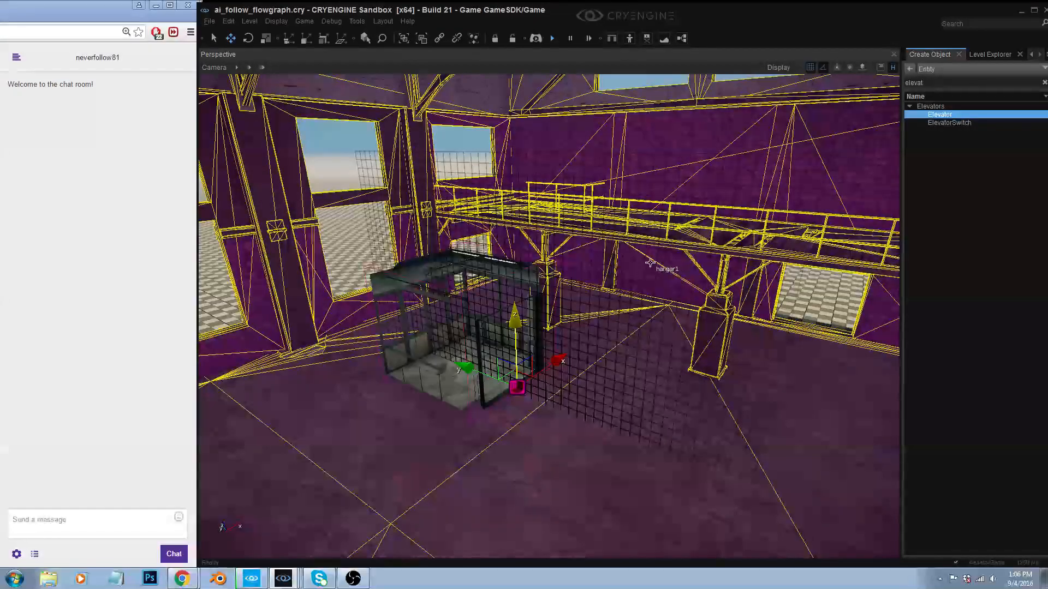
right_click_drag(548, 317, 570, 301)
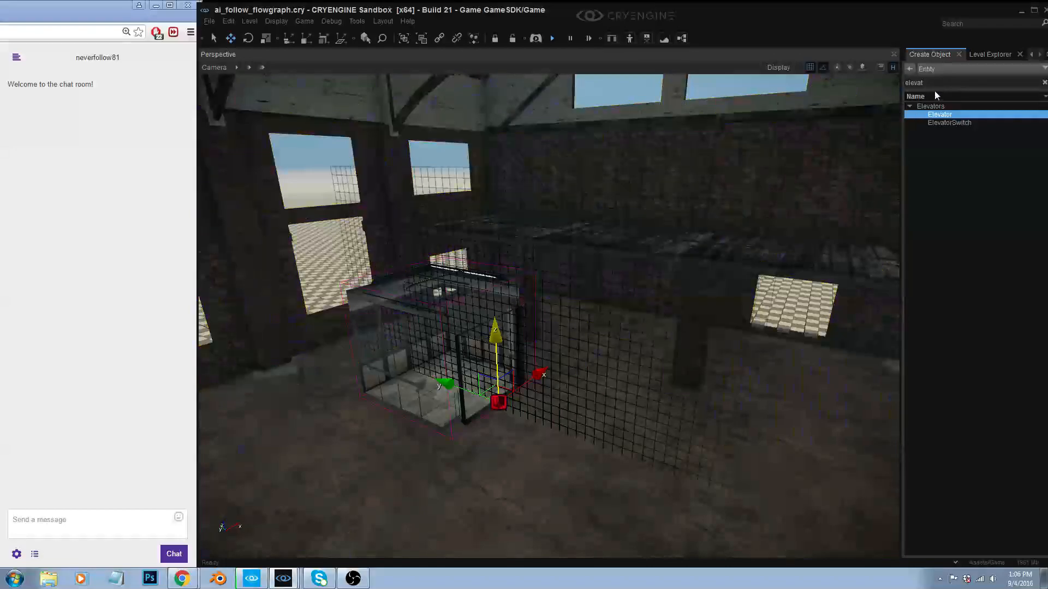
left_click(933, 70)
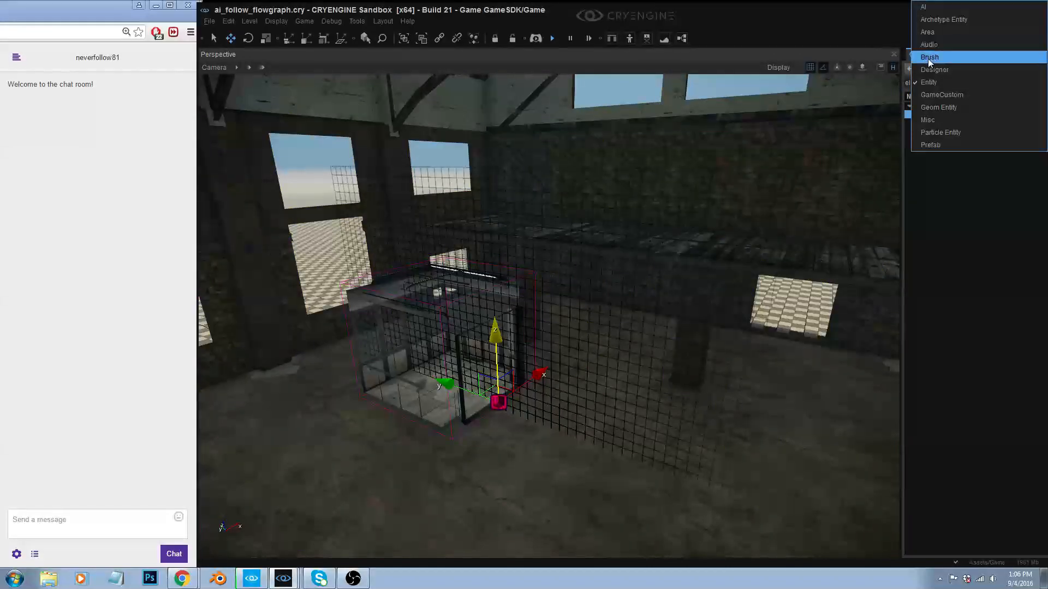
key("Escape")
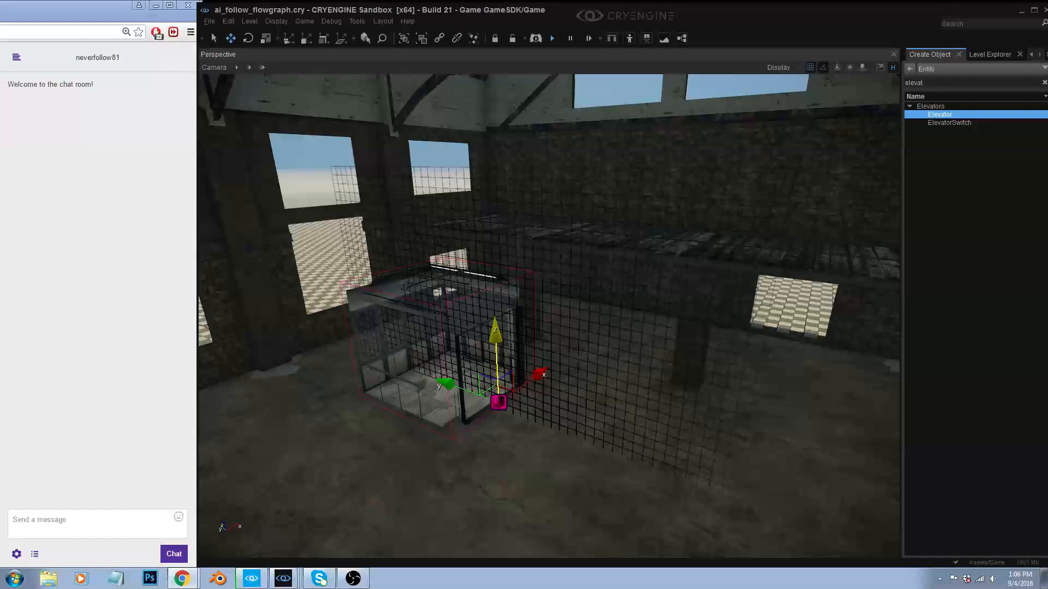
left_click(106, 5)
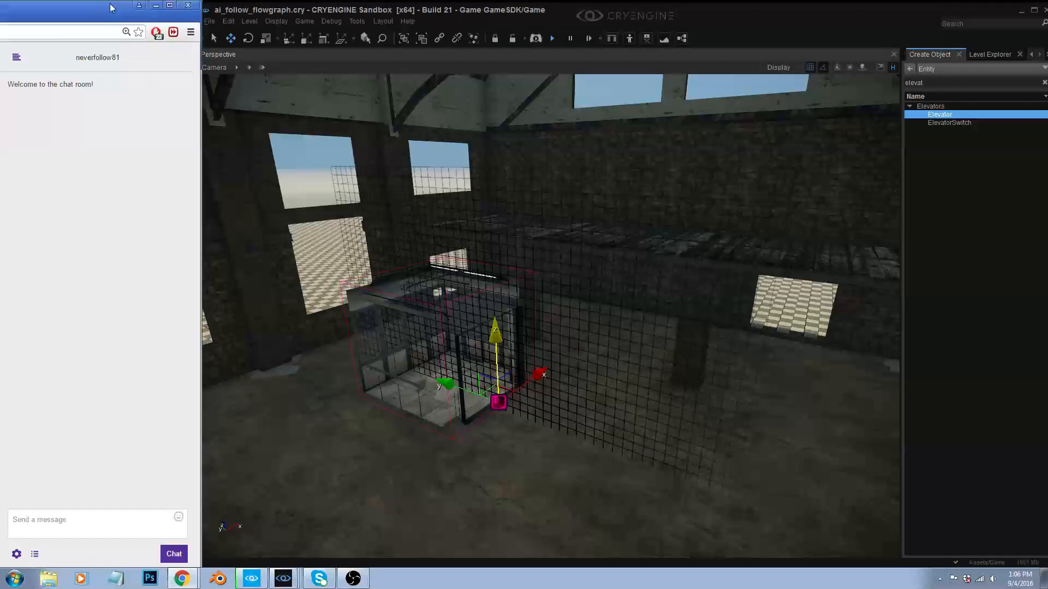
left_click(475, 9)
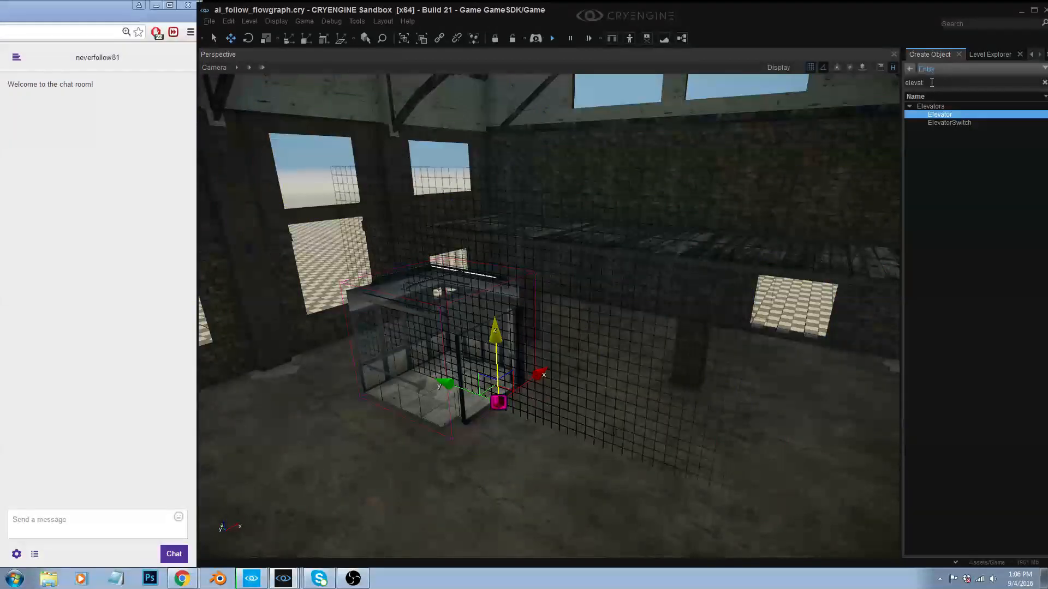
right_click_drag(759, 268, 779, 274)
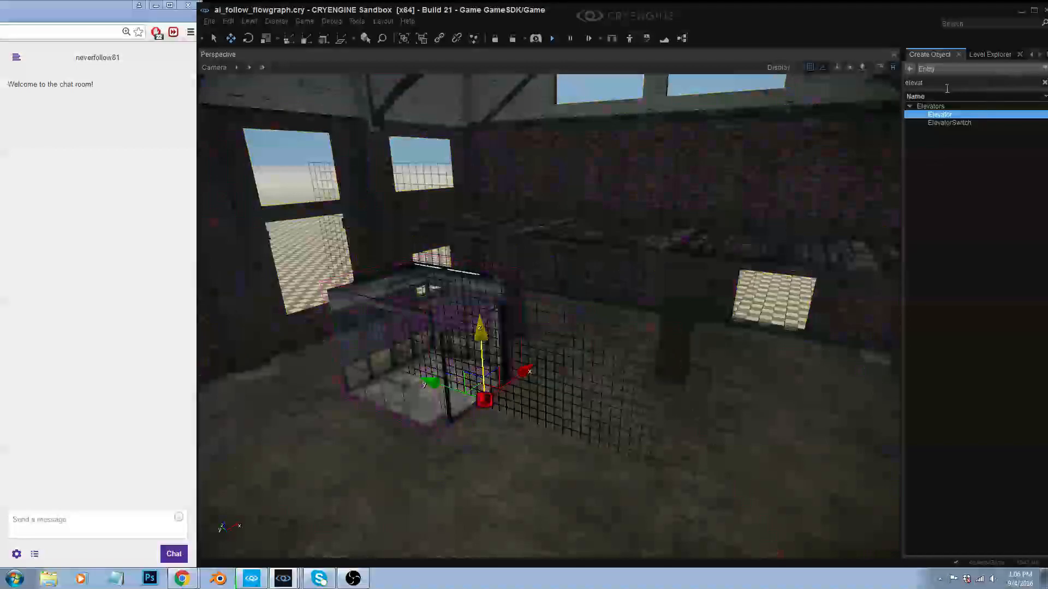
- Search the brush assets for "walk" and expand objects/props/industrial/walkway
left_click(936, 67)
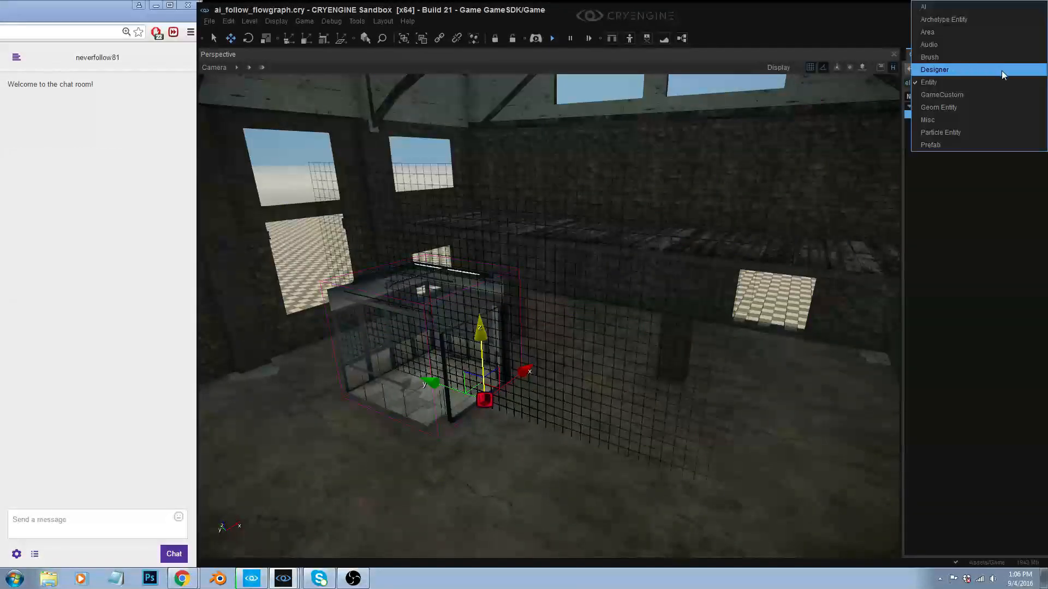
left_click(939, 56)
double_click(930, 84)
type("walk")
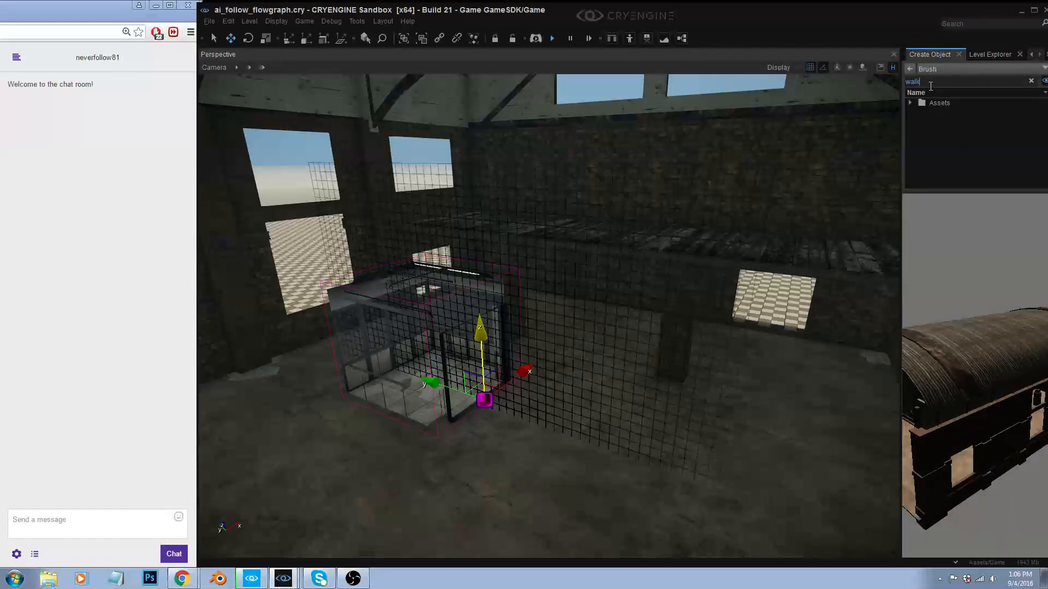
left_click(910, 102)
left_click(922, 111)
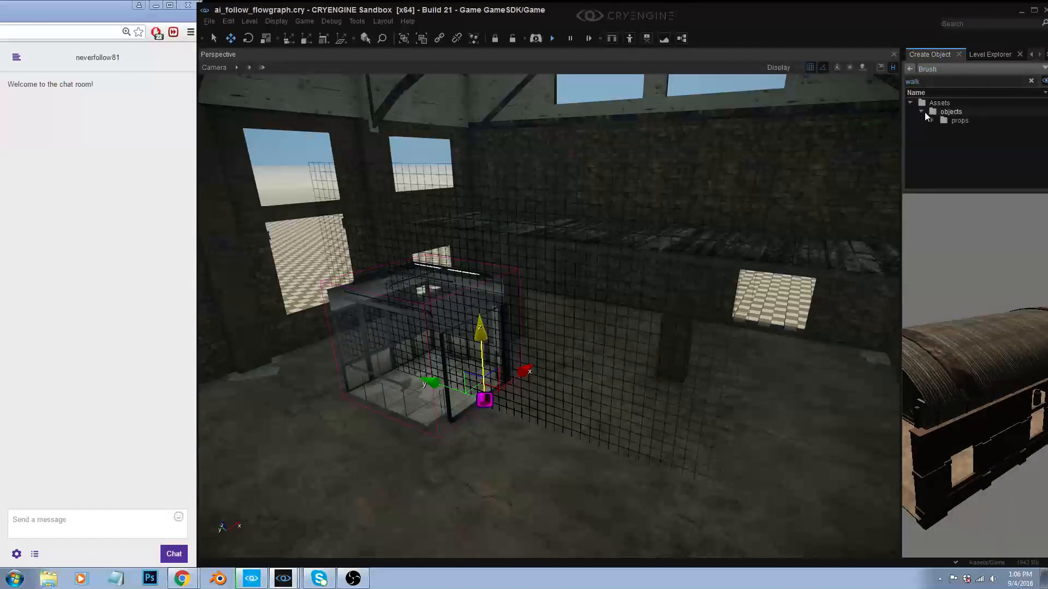
left_click(933, 120)
left_click(943, 129)
left_click(954, 137)
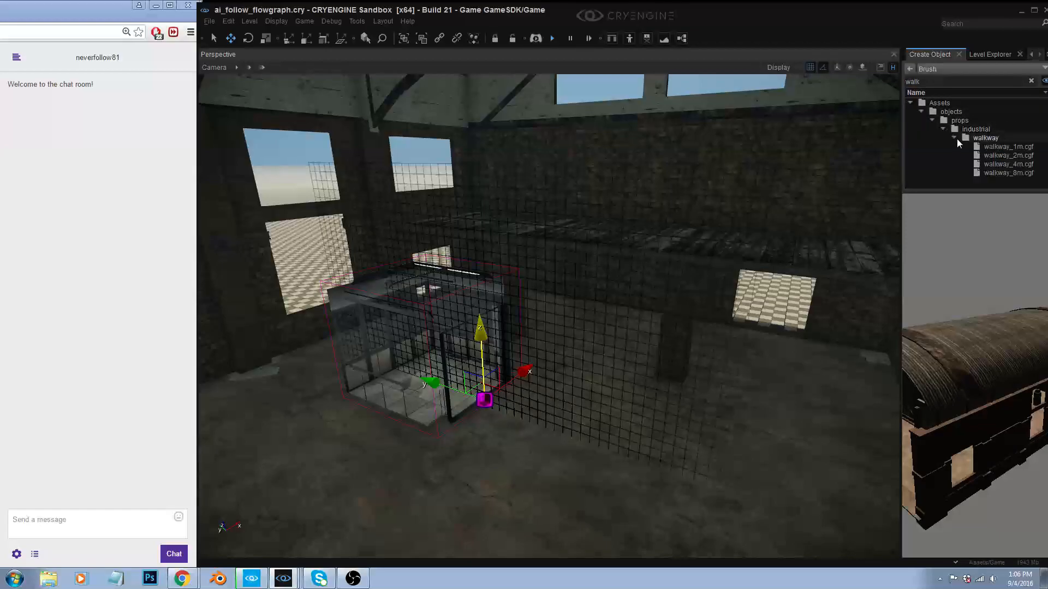
- Place walkway_8m.cgf above the elevator, shift it towards the hangar's raised platform and raise it to about platform height
left_click(1009, 172)
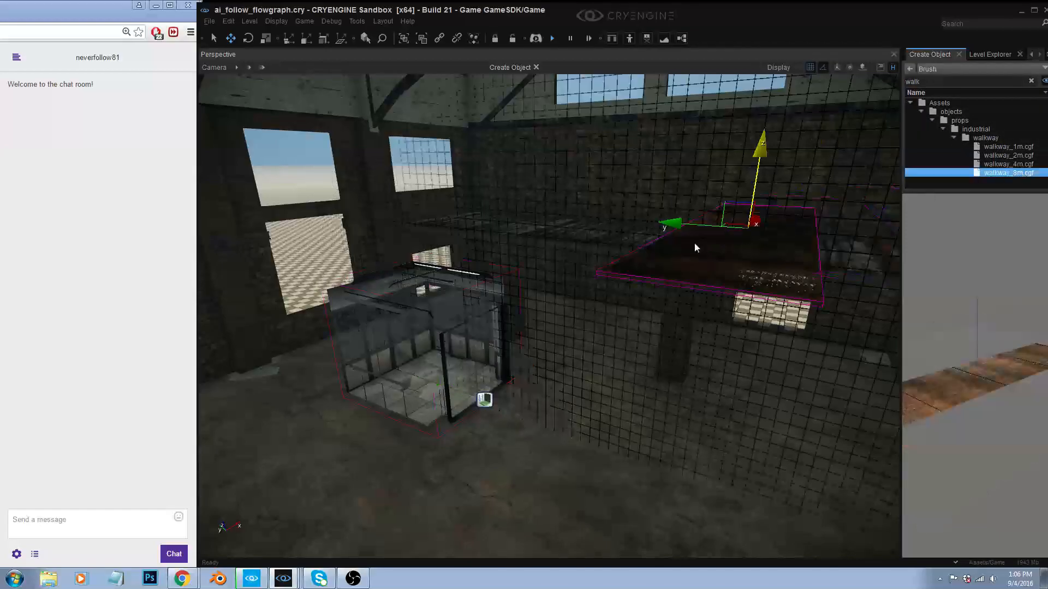
left_click(525, 268)
right_click_drag(525, 267, 525, 292)
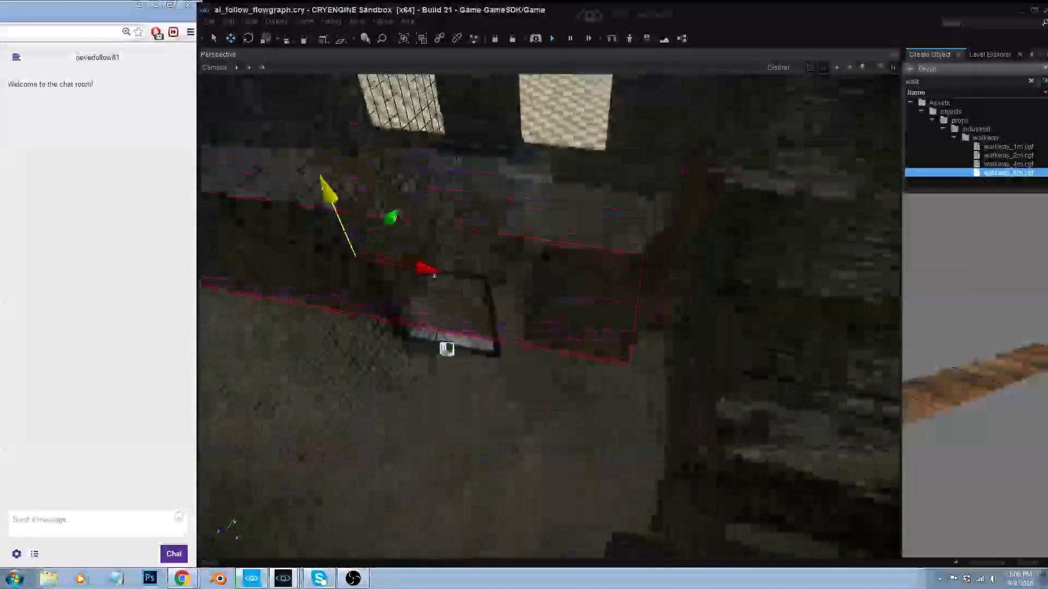
right_click_drag(414, 235, 410, 171)
left_click_drag(492, 171, 506, 171)
right_click_drag(507, 171, 404, 158)
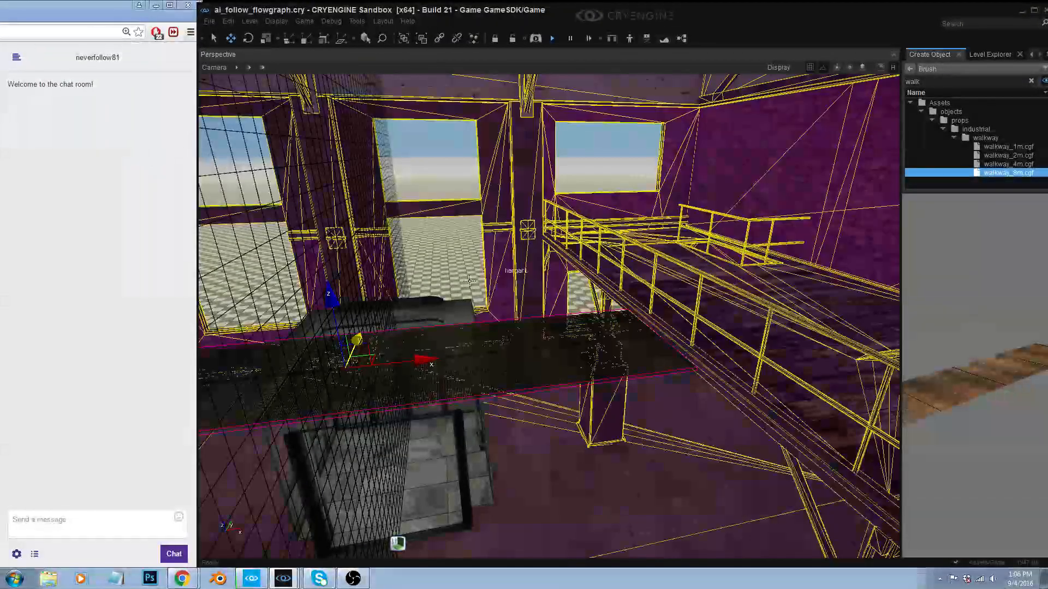
left_click_drag(329, 298, 319, 240)
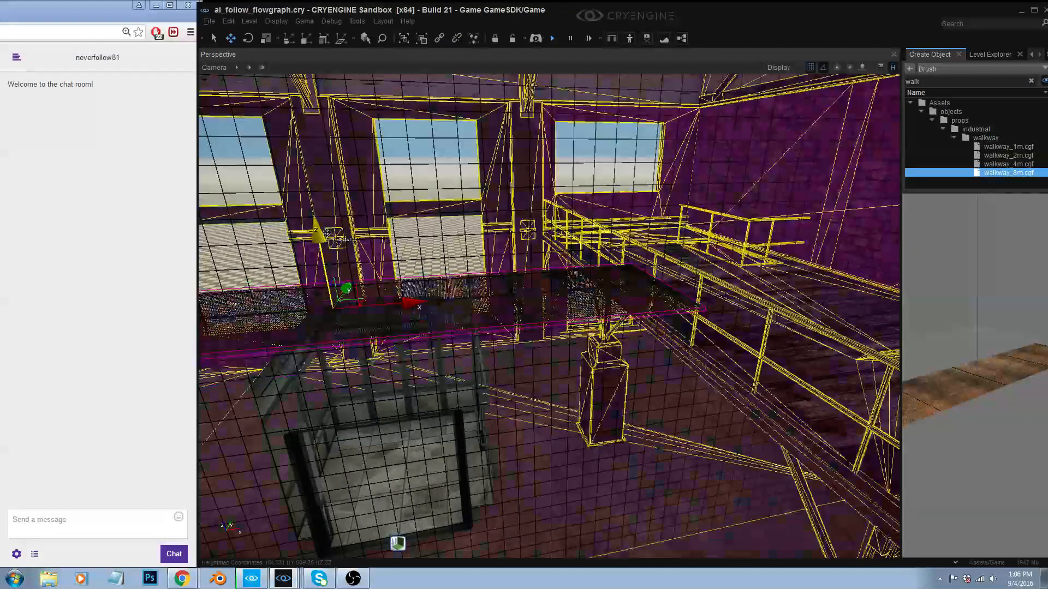
right_click_drag(778, 286, 793, 296)
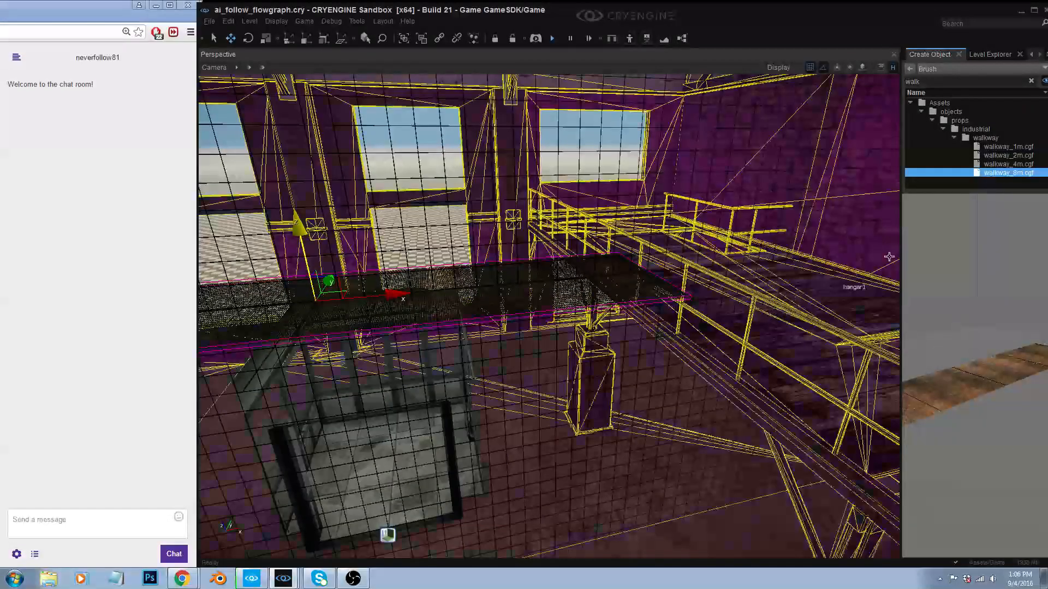
- Search the brush assets for "step" and clear the search term
double_click(955, 83)
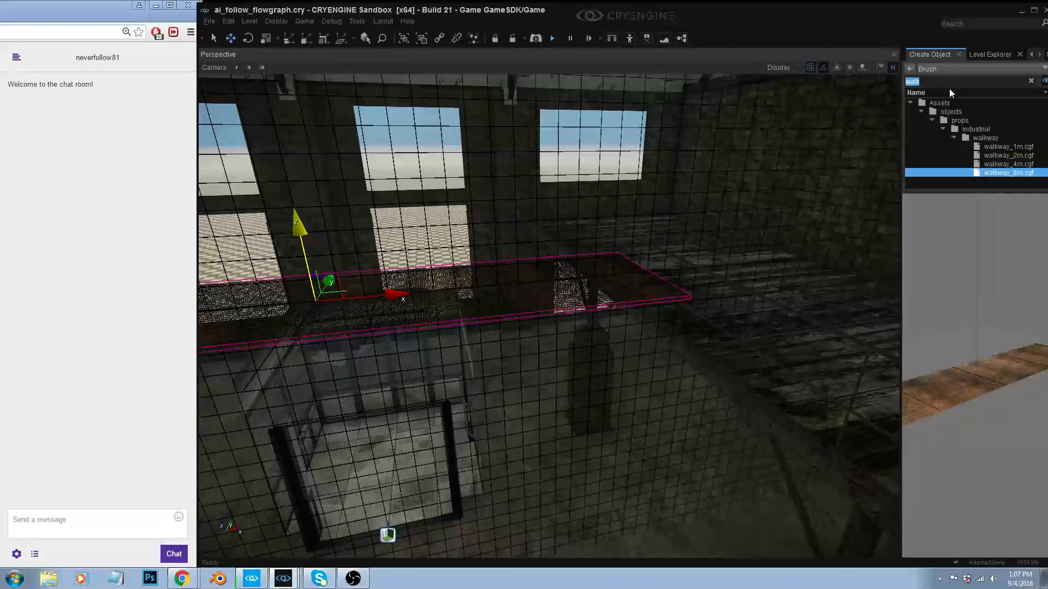
type("step")
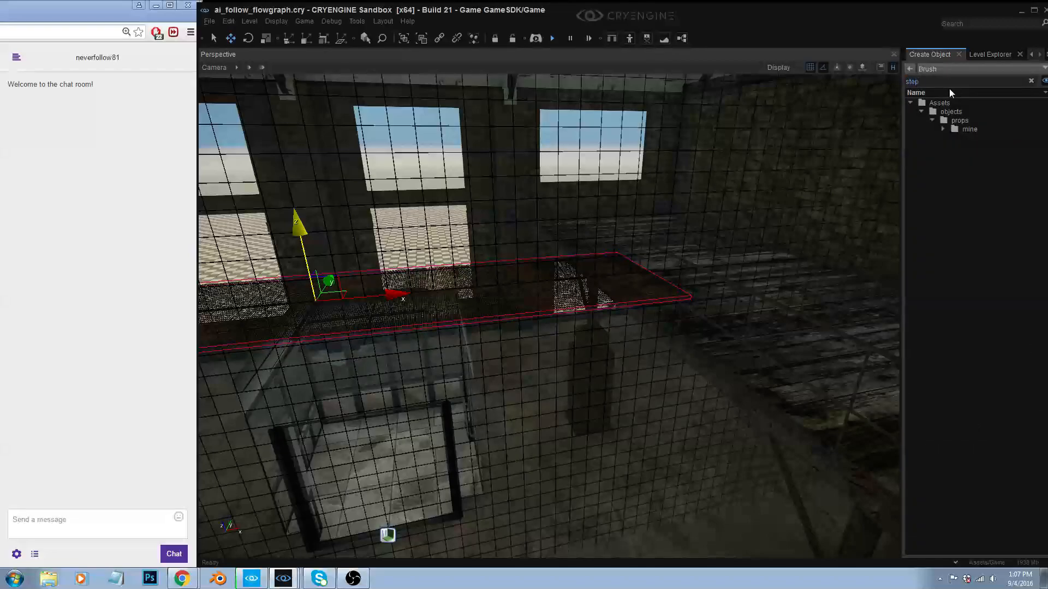
key("BackSpace")
key("BackSpace")
key("BackSpace")
key("BackSpace")
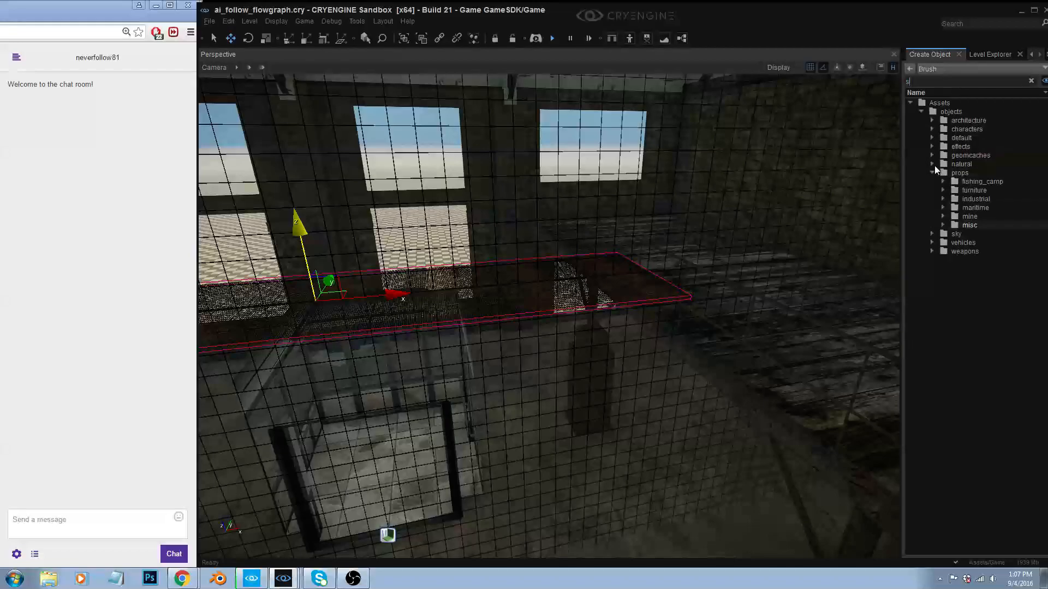
- Search the brush assets for "stai" and expand the architecture/buildings/hangar and architecture/paths folders
type("stai")
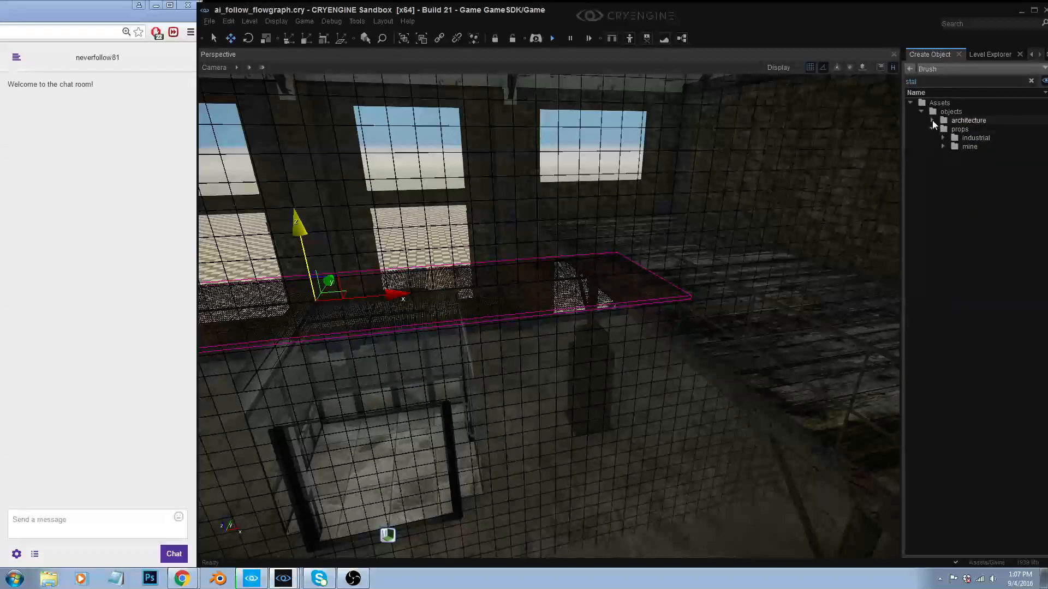
left_click(933, 120)
left_click(943, 129)
left_click(945, 146)
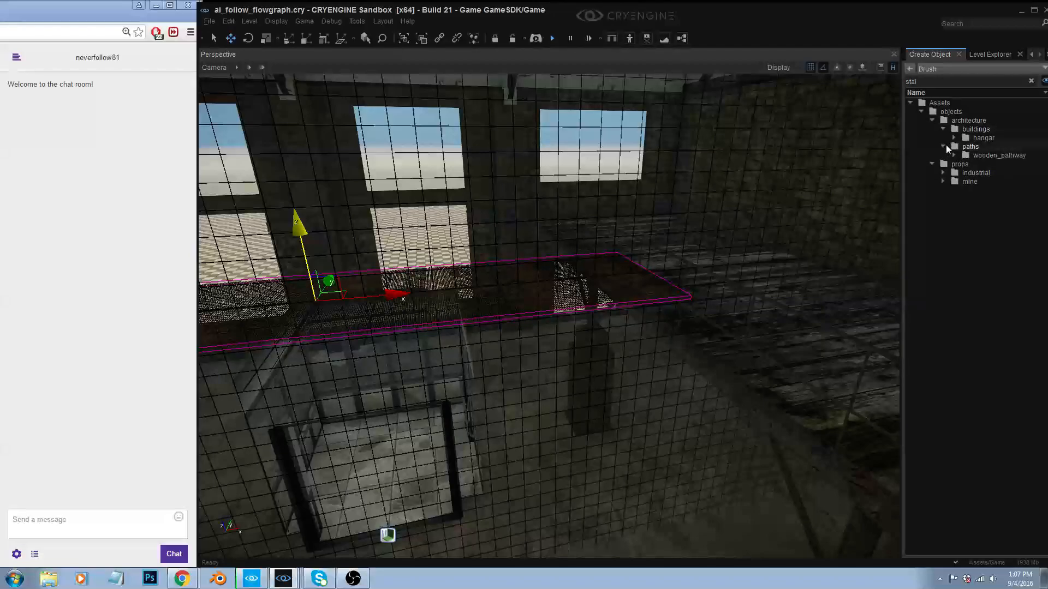
left_click(953, 138)
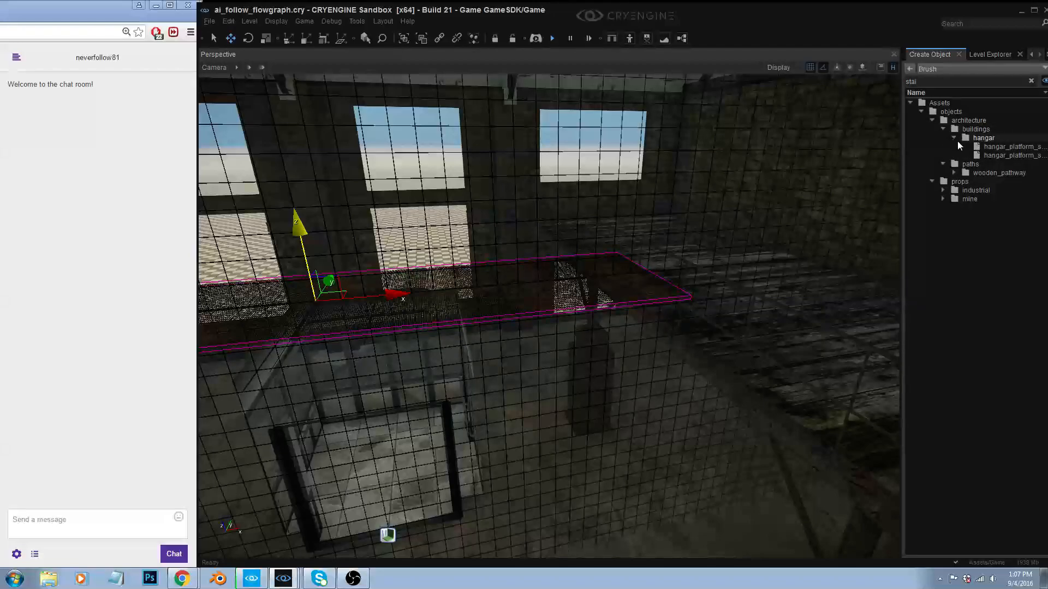
- Look over the unfiltered hangar brushes, collapse their folder, and search for "walkway" to list the models in props/industrial/walkway
double_click(922, 82)
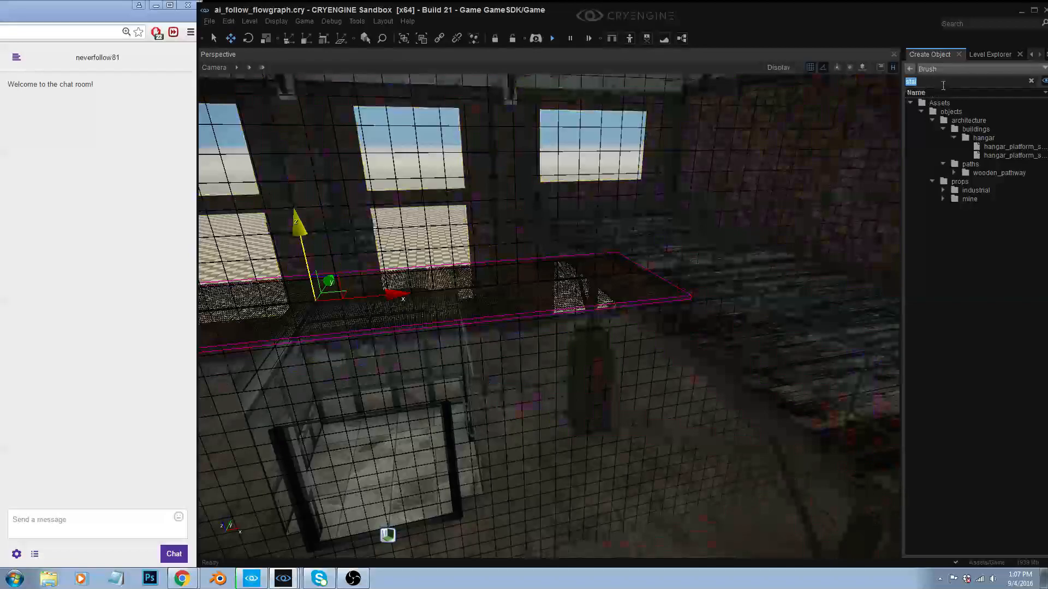
key("BackSpace")
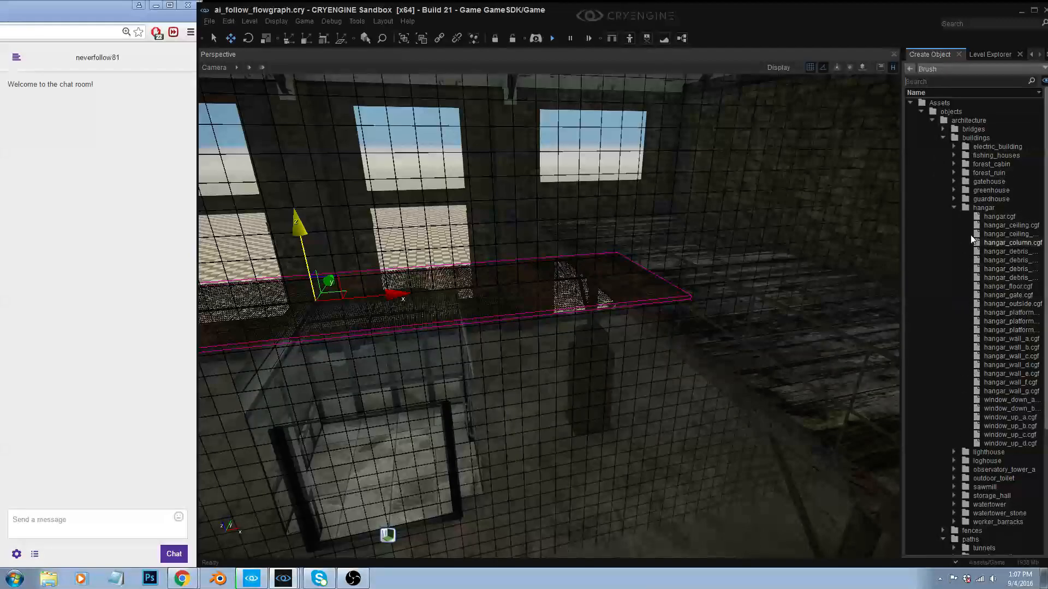
left_click(954, 210)
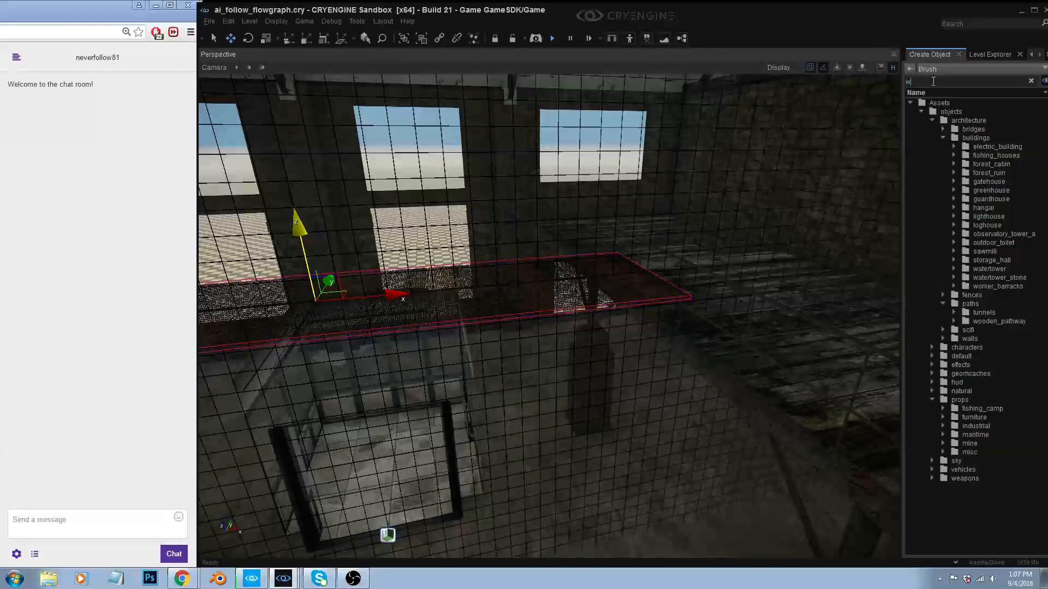
type("alkway")
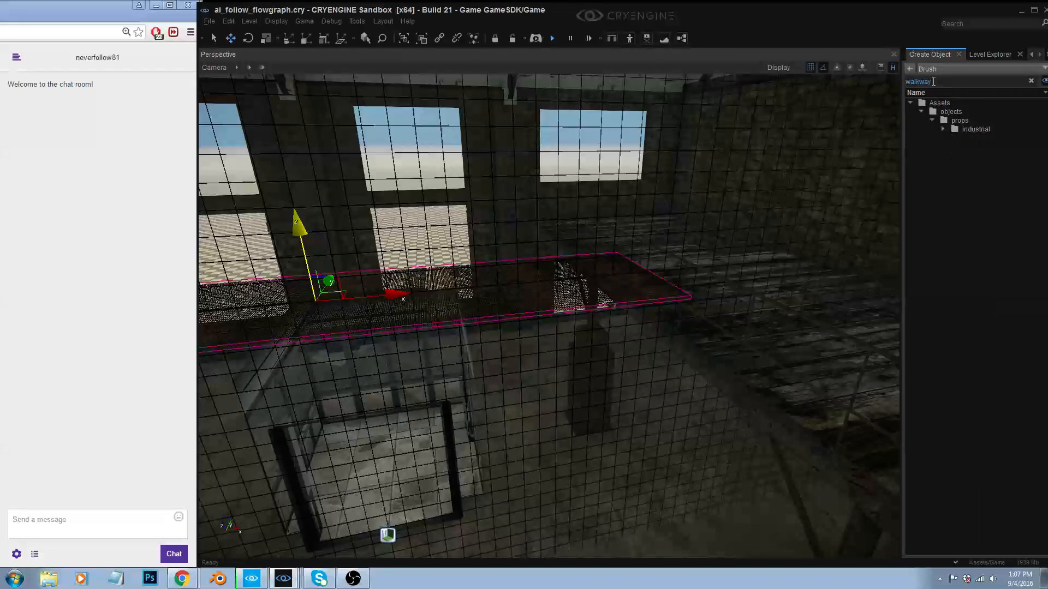
left_click(943, 130)
left_click(954, 138)
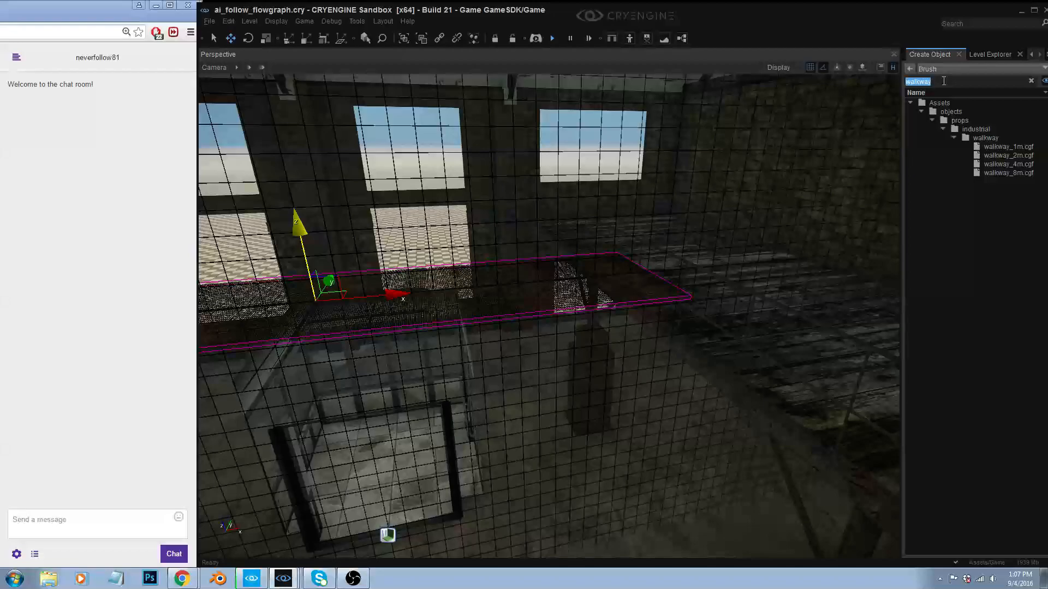
- Clear the brush search, preview stairs_4m.cgf, and place stairs_2m.cgf on the raised platform near the walkway's end
key("BackSpace")
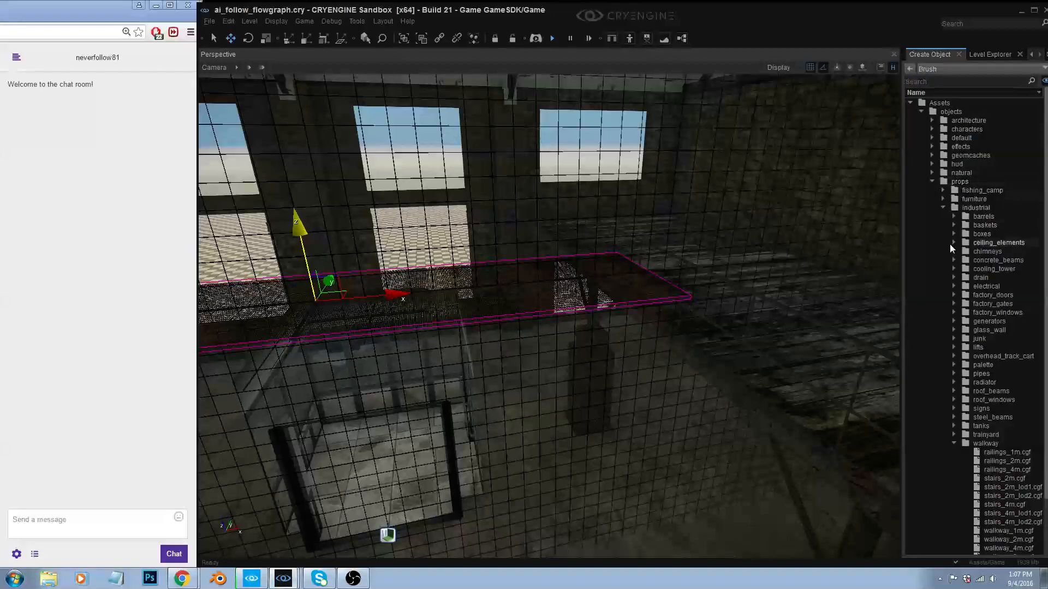
scroll(971, 440, "down", 3)
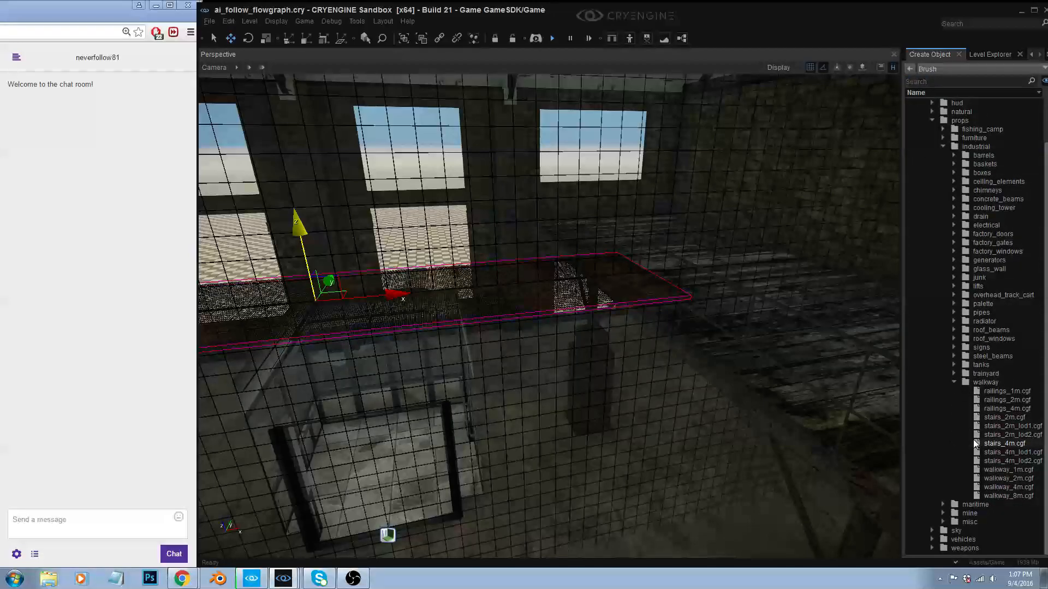
left_click(1005, 445)
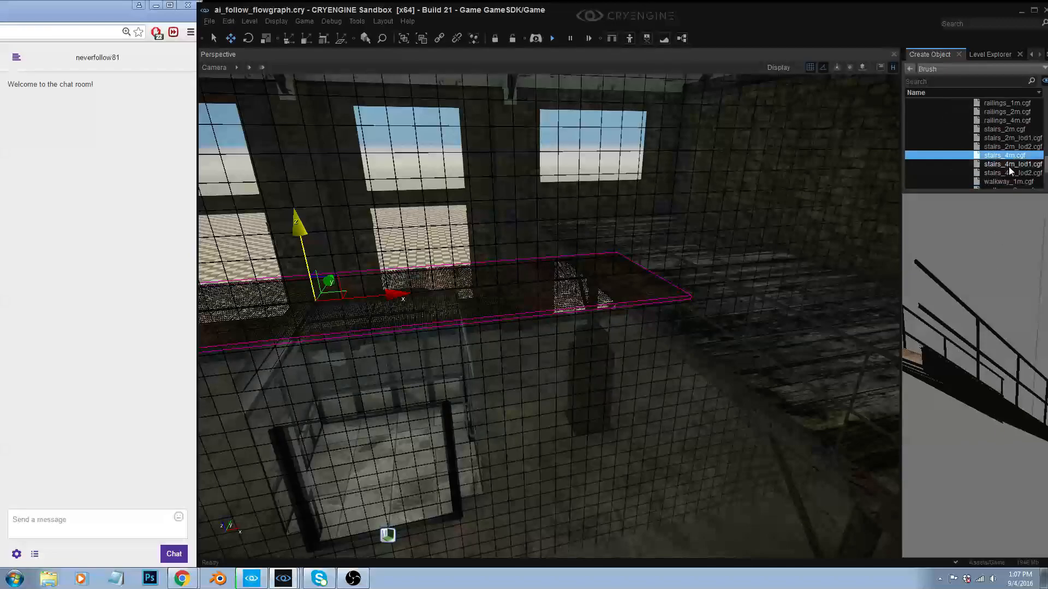
left_click(1012, 130)
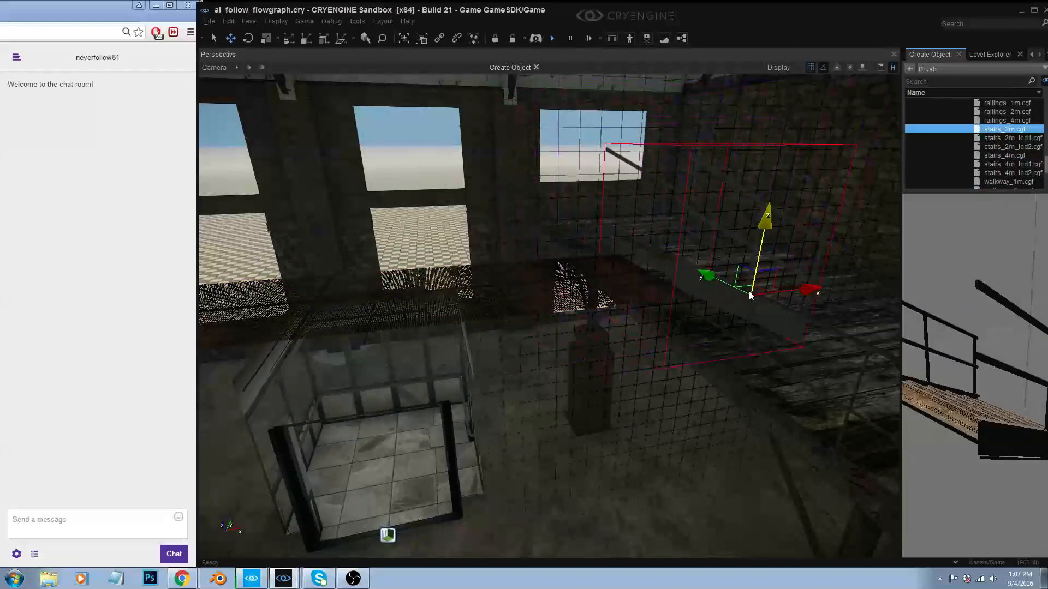
left_click(765, 306)
- Fit the stairs between the raised platform and the end of the walkway, select the walkway, and check the alignment
right_click_drag(764, 307, 464, 297)
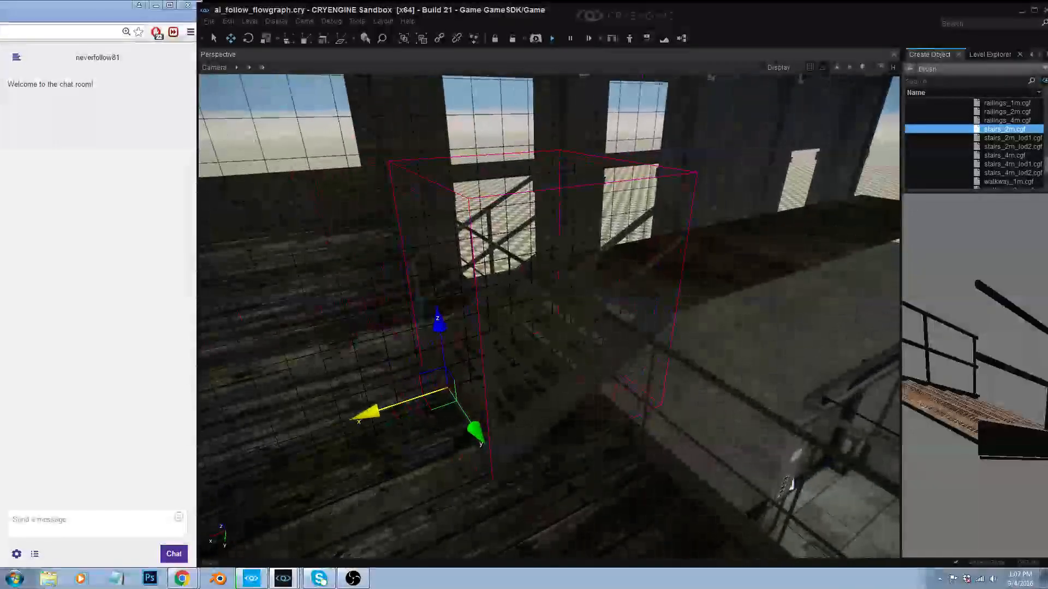
right_click_drag(697, 316, 662, 330)
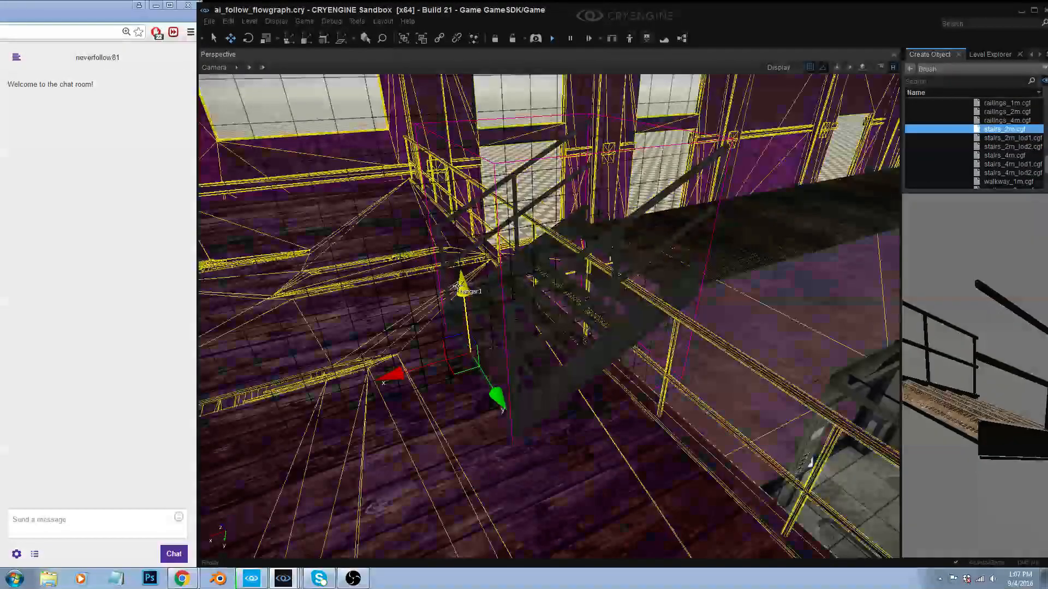
left_click(734, 255)
right_click_drag(734, 254, 868, 221)
key("a")
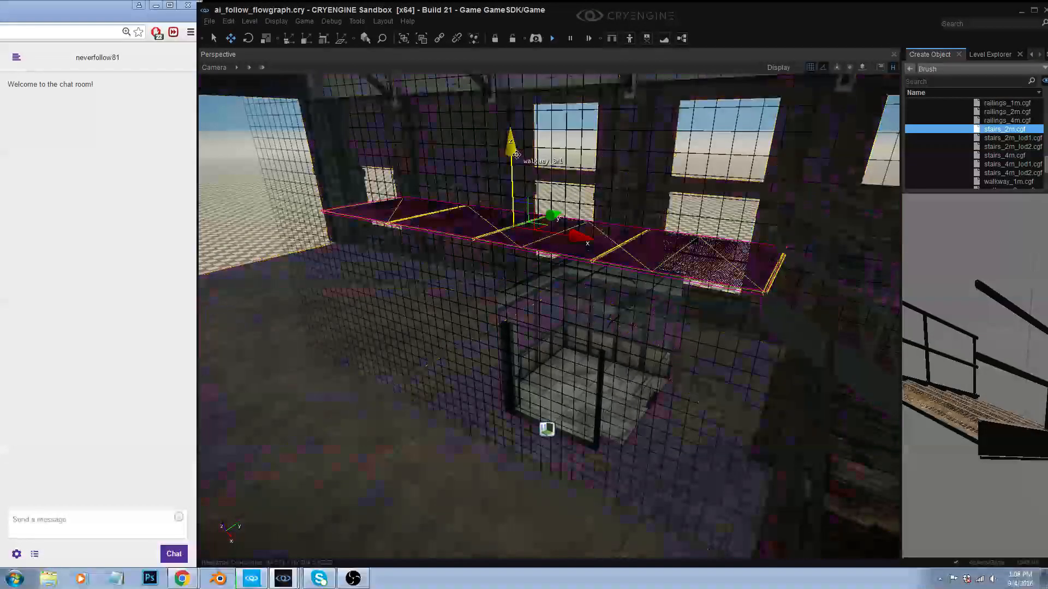
right_click_drag(515, 158, 481, 197)
key("d")
key("a")
key("d")
right_click_drag(482, 393, 545, 395)
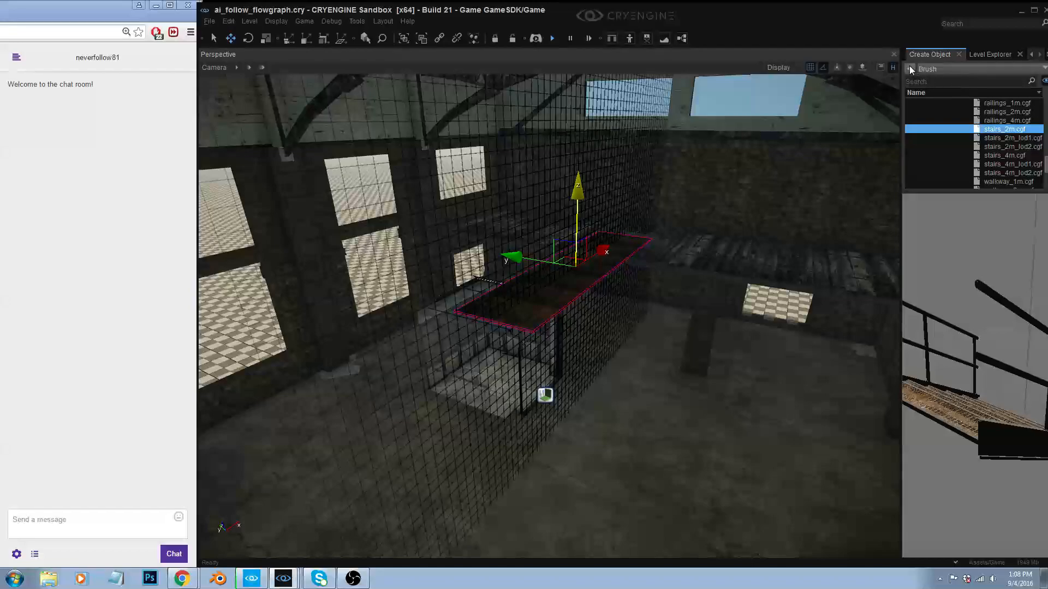
- Set grid snapping to 4 and draw an AI Navigation Area around the part of the hangar containing the elevator and platform
left_click(910, 69)
left_click(931, 72)
left_click(1010, 142)
right_click_drag(589, 320, 552, 333)
scroll(595, 289, "down", 5)
right_click_drag(585, 293, 637, 394)
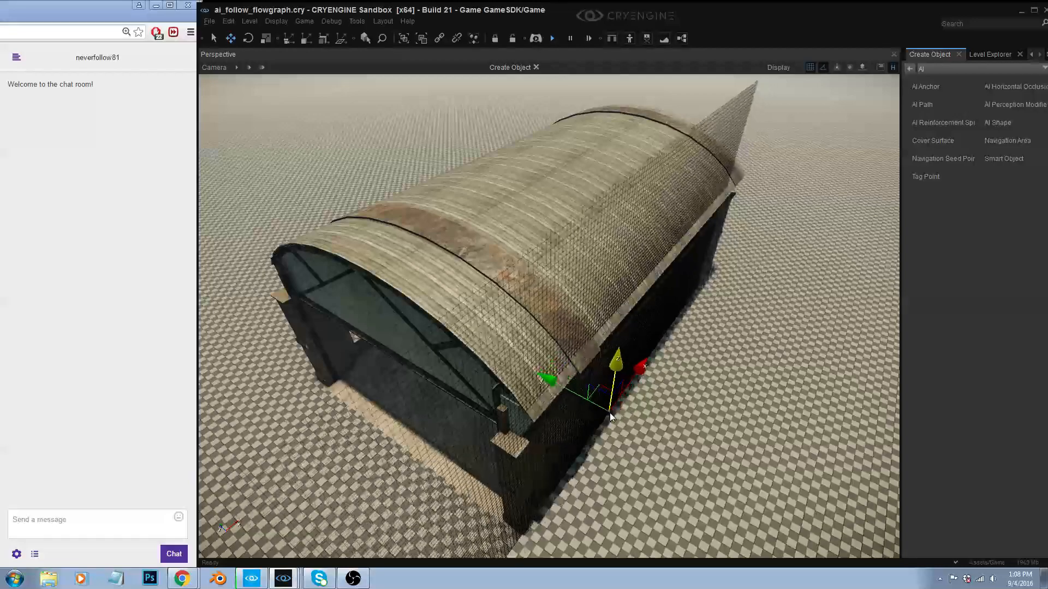
left_click(810, 68)
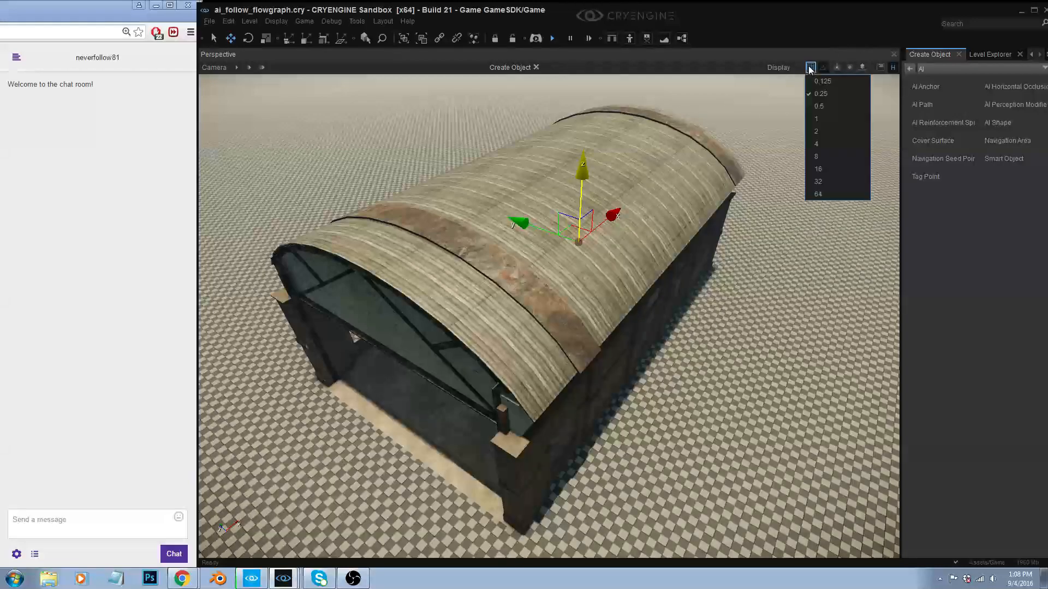
left_click(826, 144)
left_click(617, 392)
right_click_drag(711, 276, 729, 313)
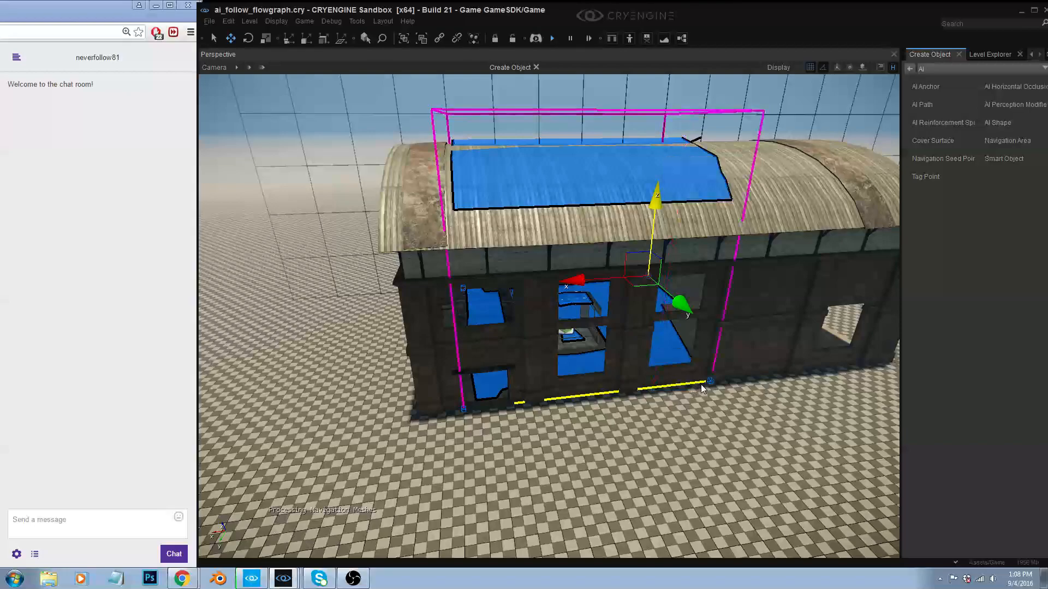
right_click_drag(701, 384, 700, 384)
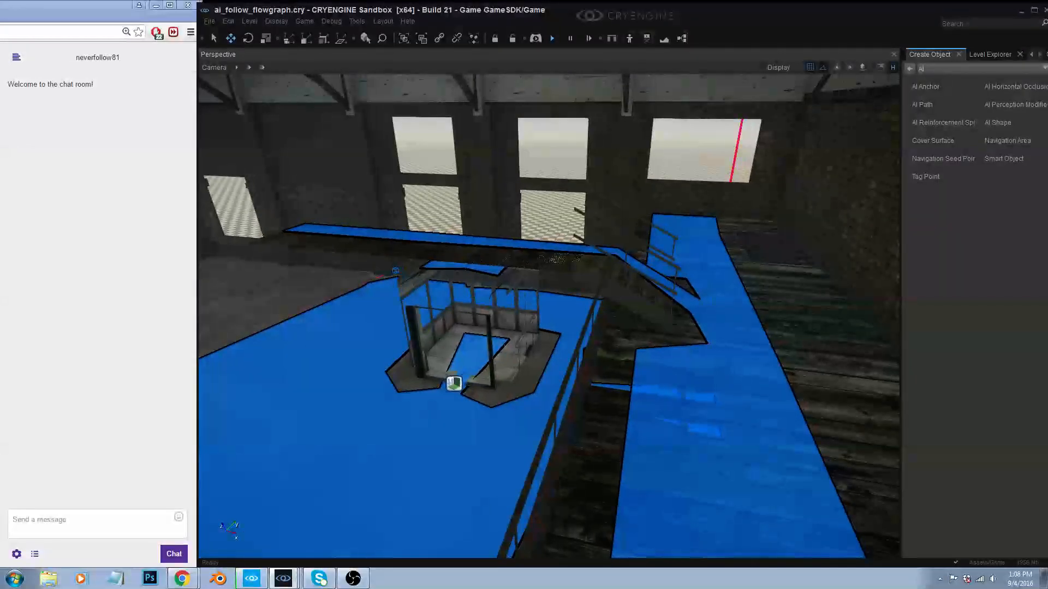
- Clear the "elevat" entity search and place an AI Human character on the open hangar floor beside the elevator
right_click_drag(756, 385, 756, 386)
right_click_drag(658, 357, 628, 365)
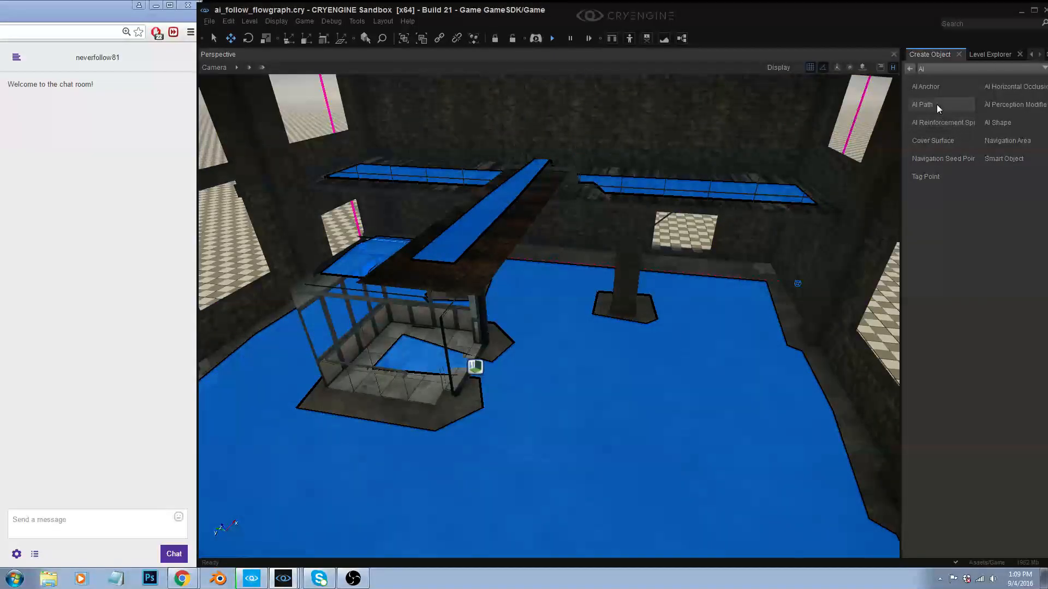
left_click(911, 69)
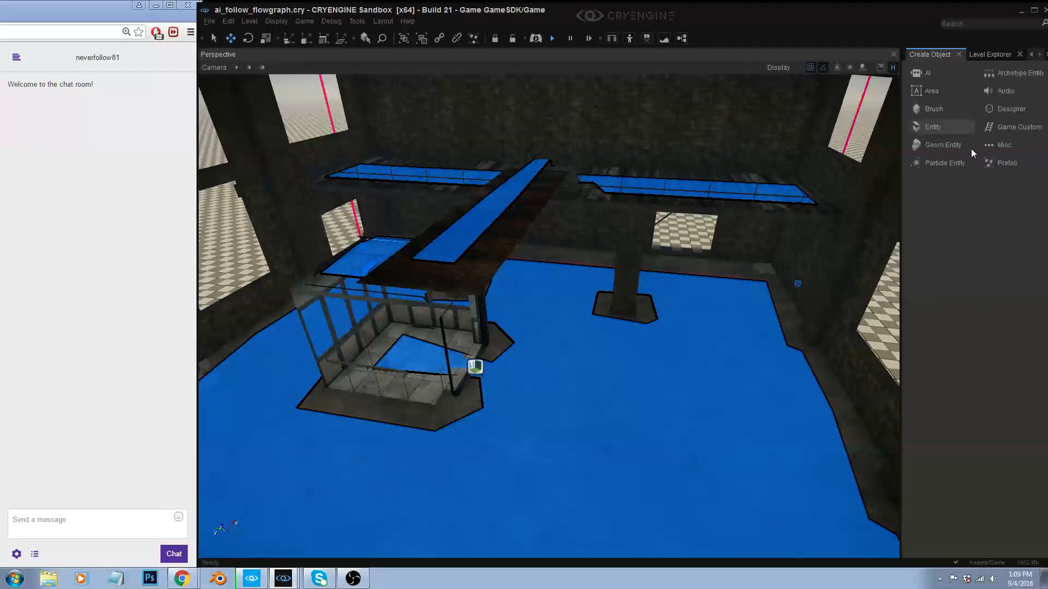
left_click(931, 126)
type("elevat")
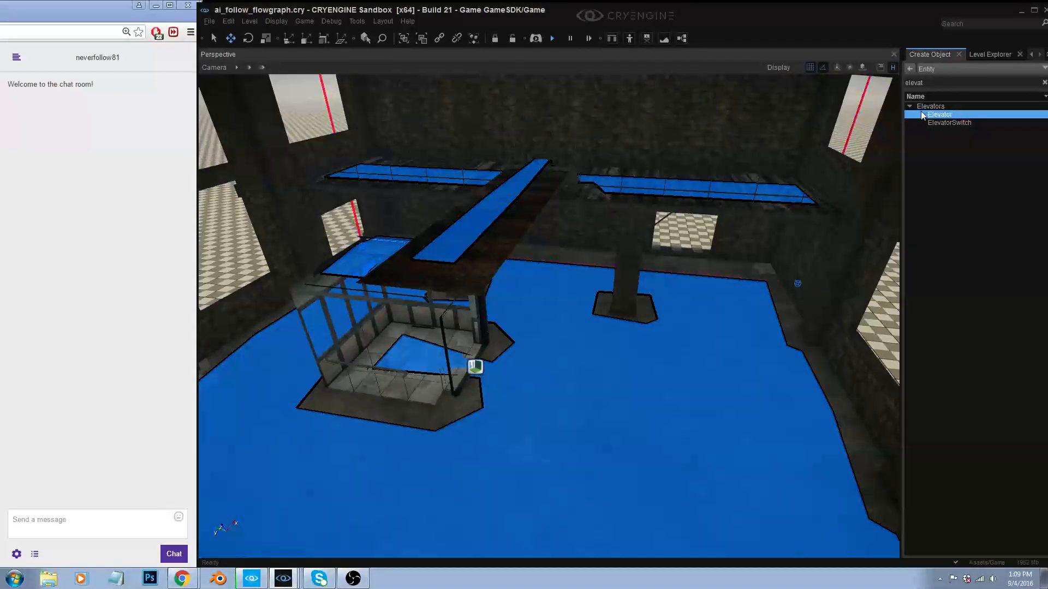
double_click(928, 84)
key("BackSpace")
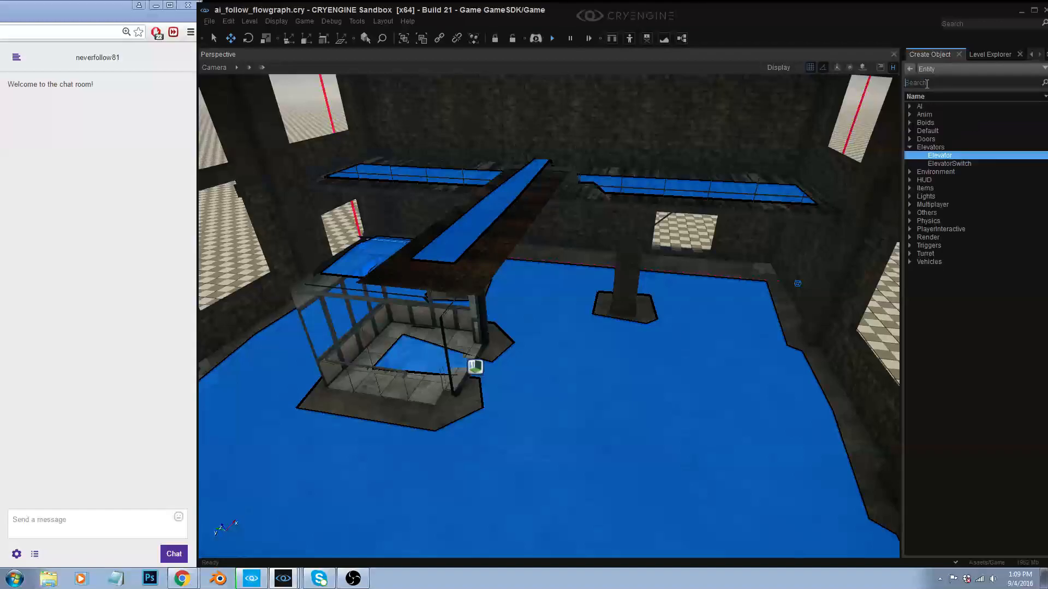
left_click(910, 106)
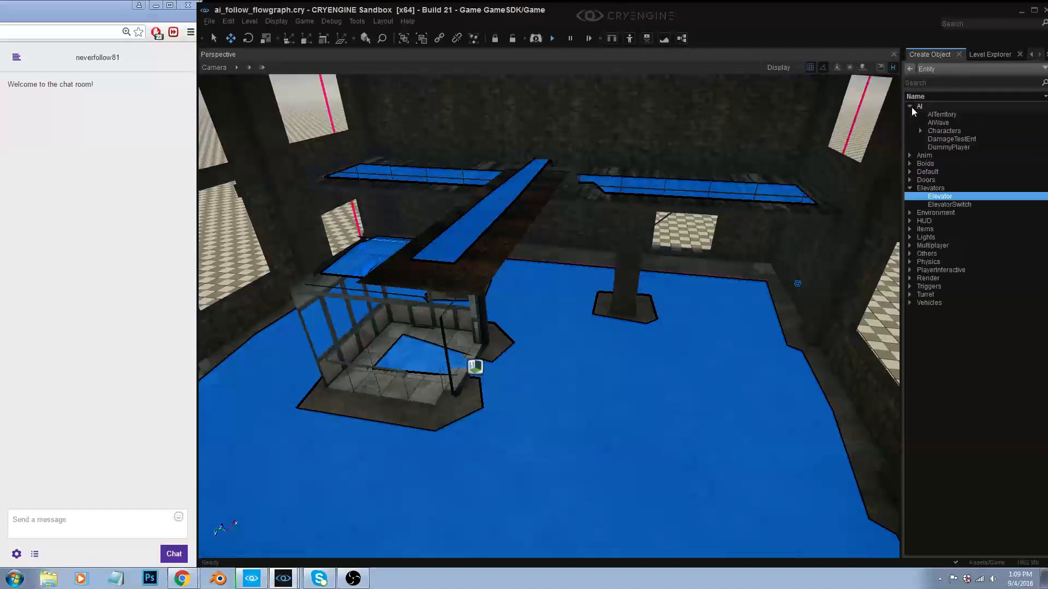
left_click(920, 131)
left_click(949, 139)
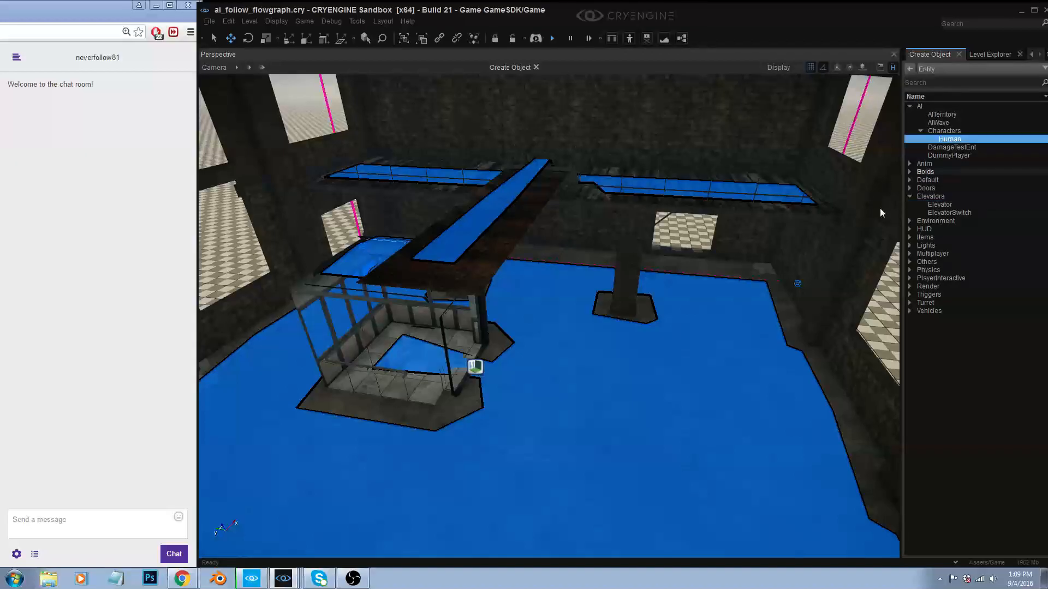
left_click(704, 399)
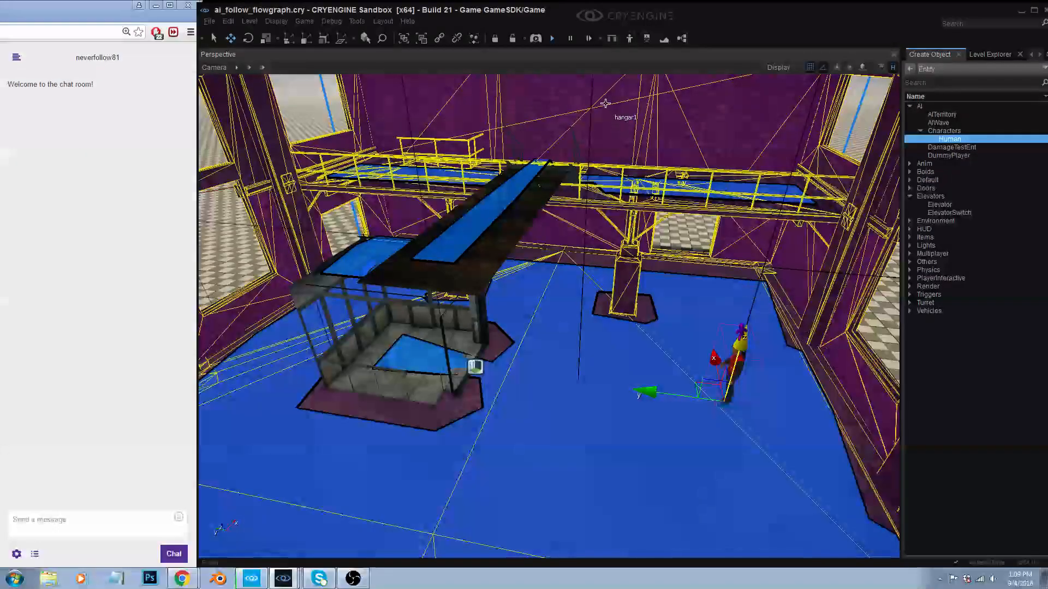
- Save the level and turn on the AI/Physics simulation
right_click_drag(589, 90, 593, 74)
key("ctrl+s")
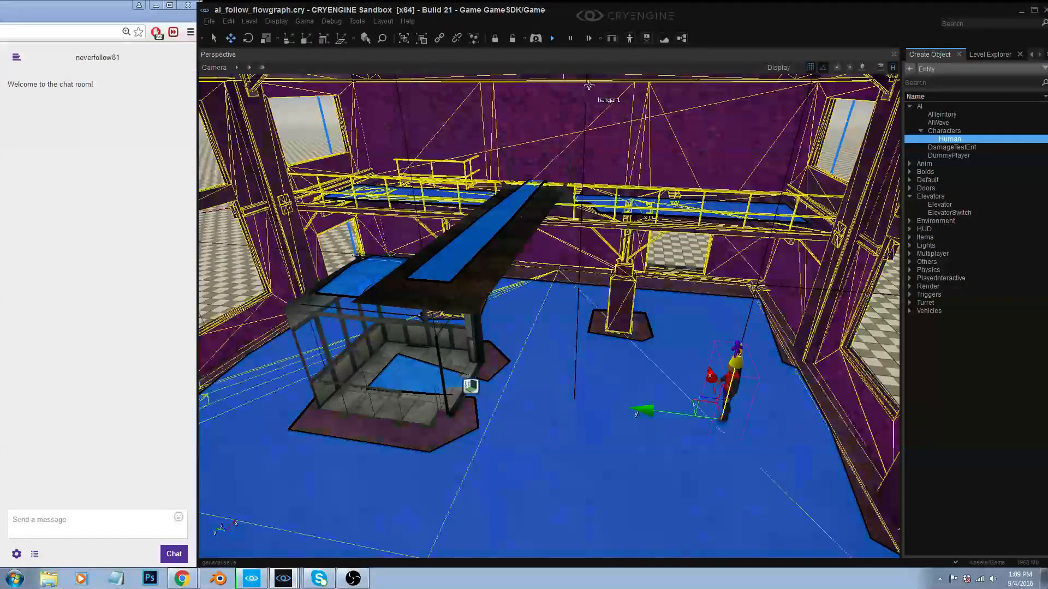
left_click(552, 39)
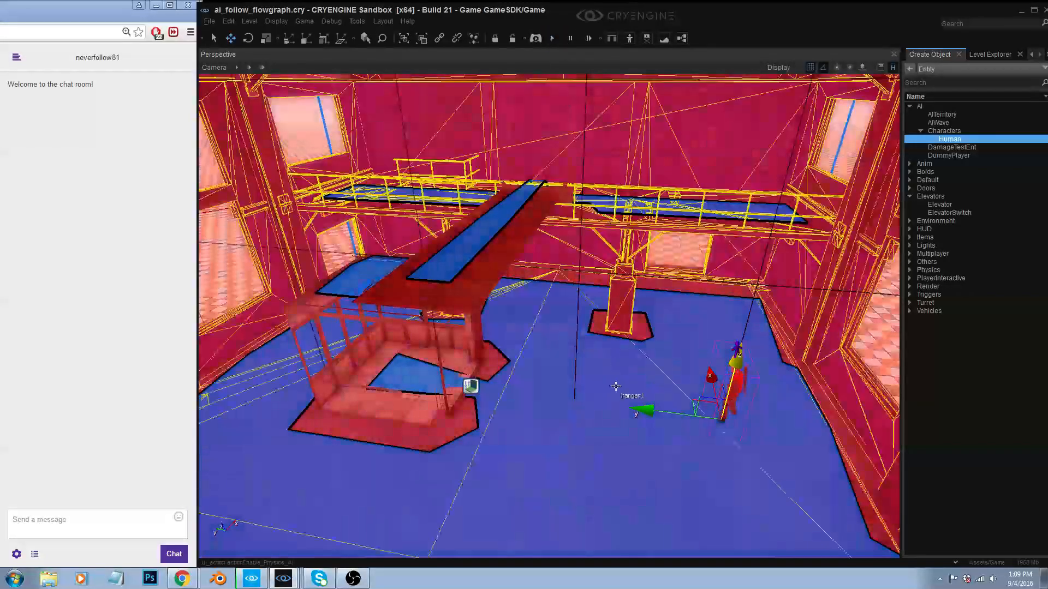
right_click_drag(616, 387, 608, 379)
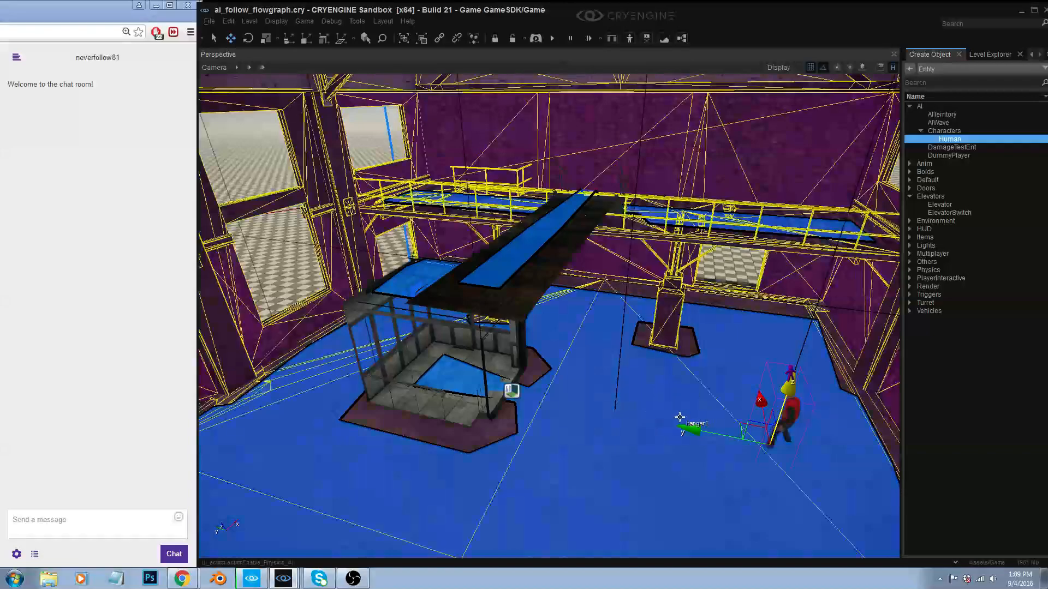
right_click_drag(658, 416, 660, 410)
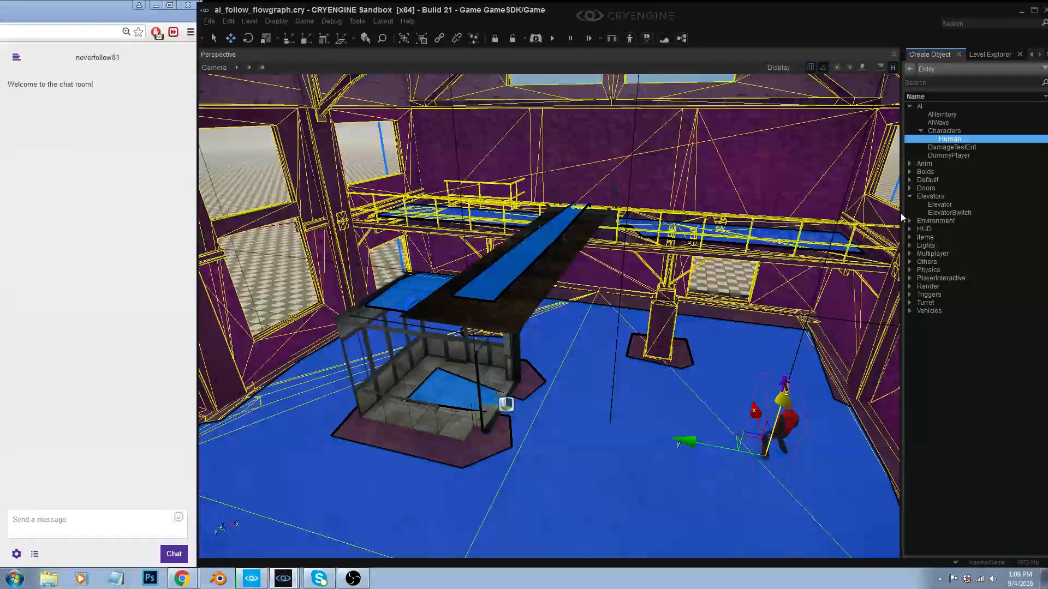
- Place an AI Tag Point inside the elevator, set grid snapping to 1, and centre the point on the elevator floor
left_click(909, 68)
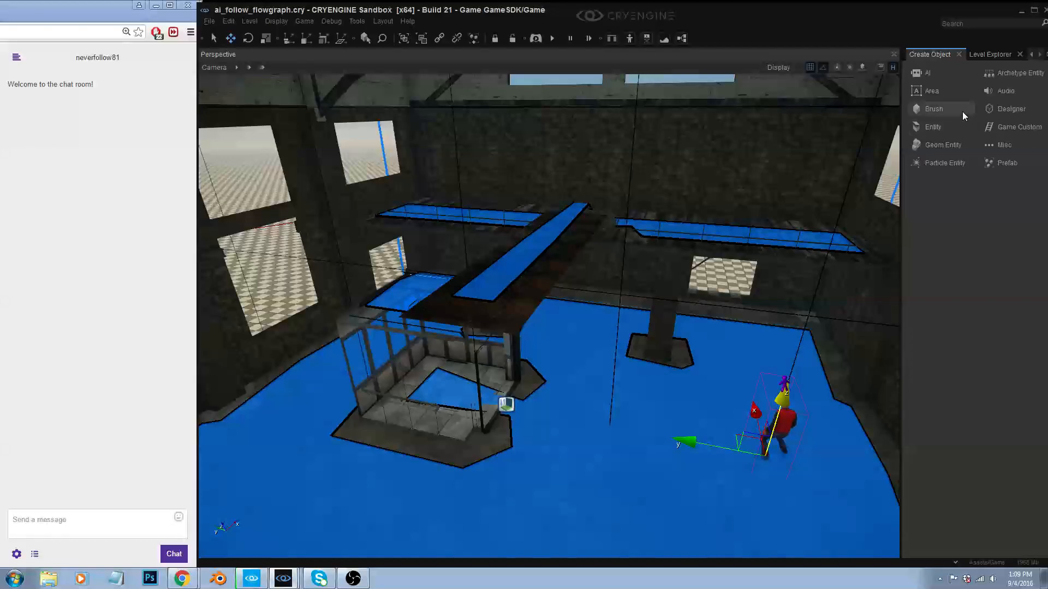
left_click(929, 74)
left_click(928, 176)
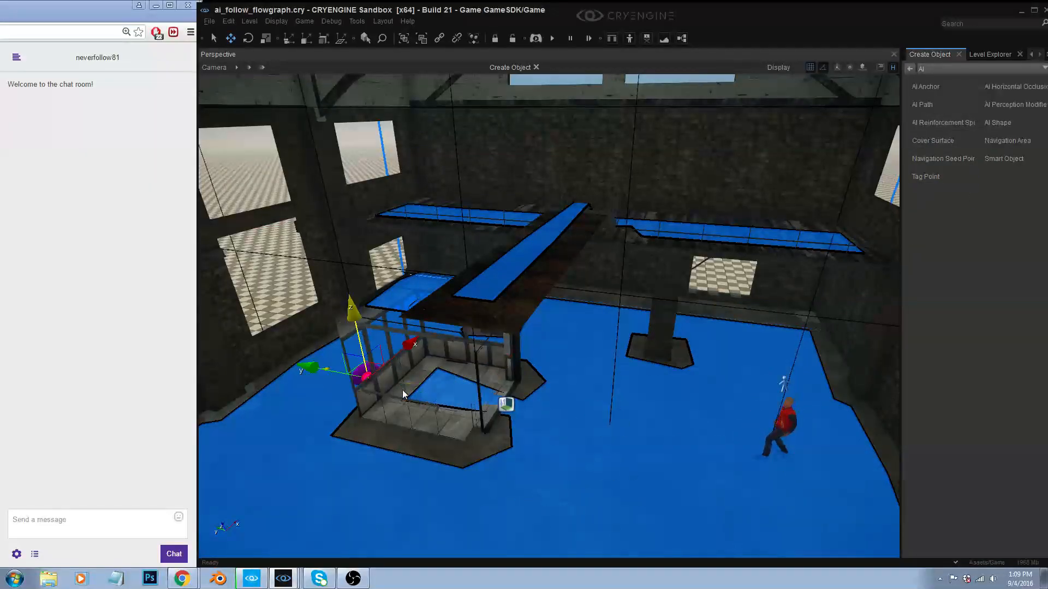
left_click(428, 393)
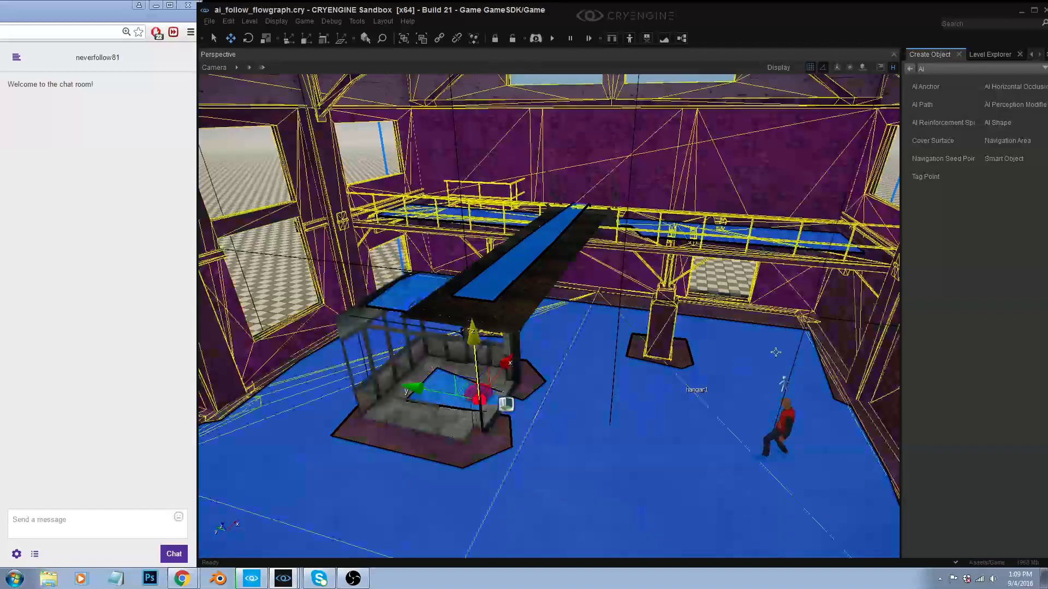
left_click(810, 67)
left_click(827, 119)
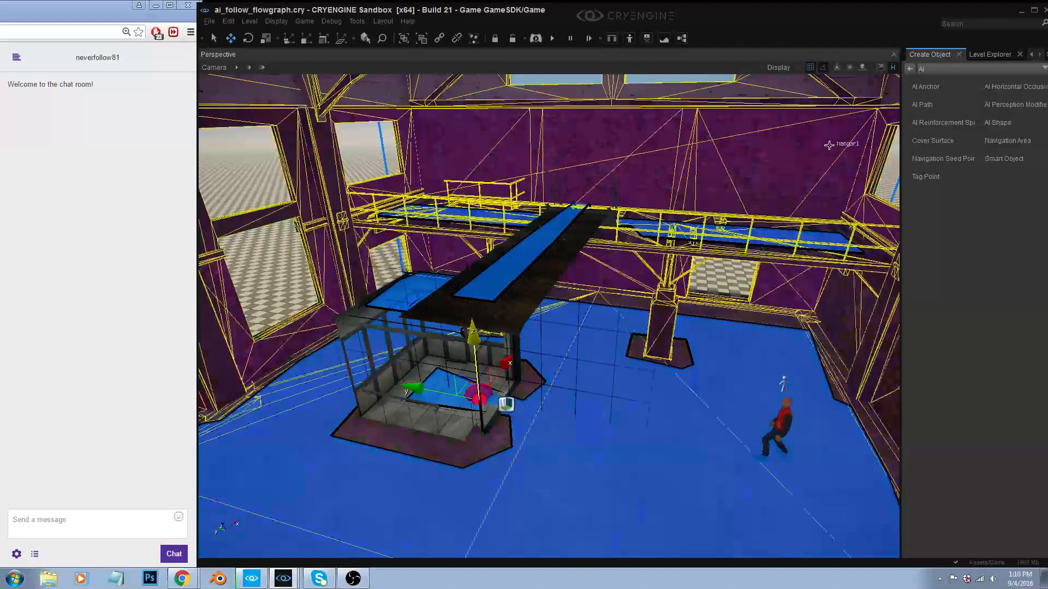
left_click_drag(468, 394, 434, 390)
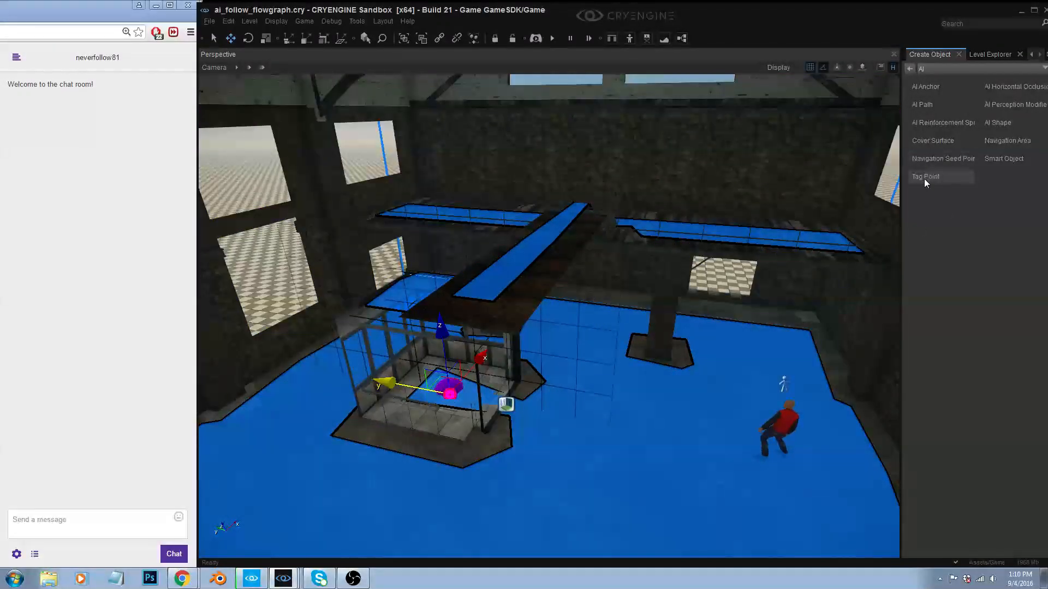
- Create a second AI Tag Point and move it onto the far end of the raised platform, past the stairs
left_click(925, 177)
left_click(606, 357)
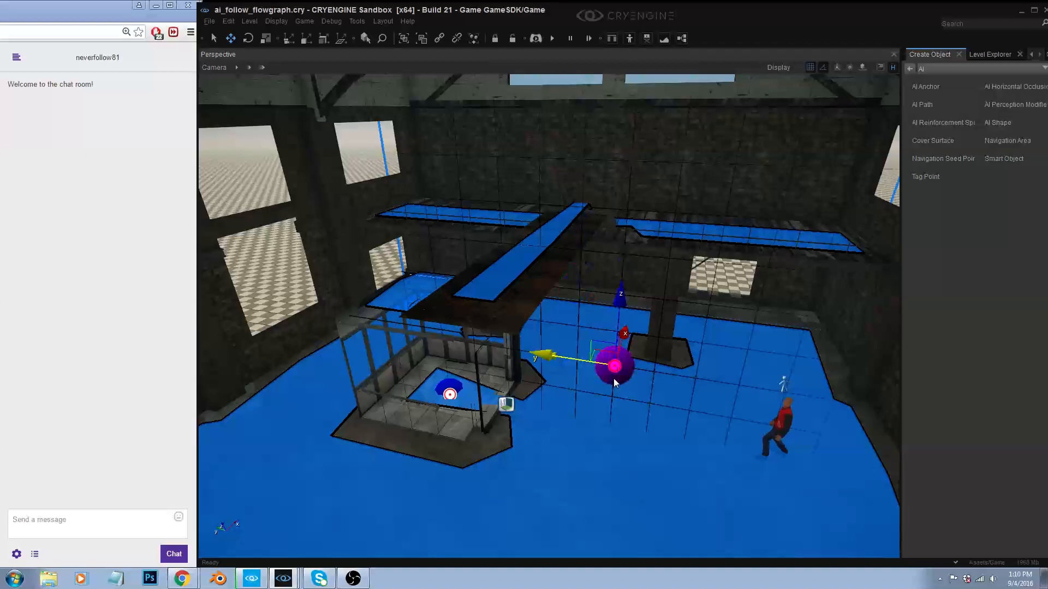
left_click(817, 240, "ctrl+shift")
right_click_drag(819, 240, 611, 298)
key("w")
key("s")
left_click(512, 244, "ctrl+shift")
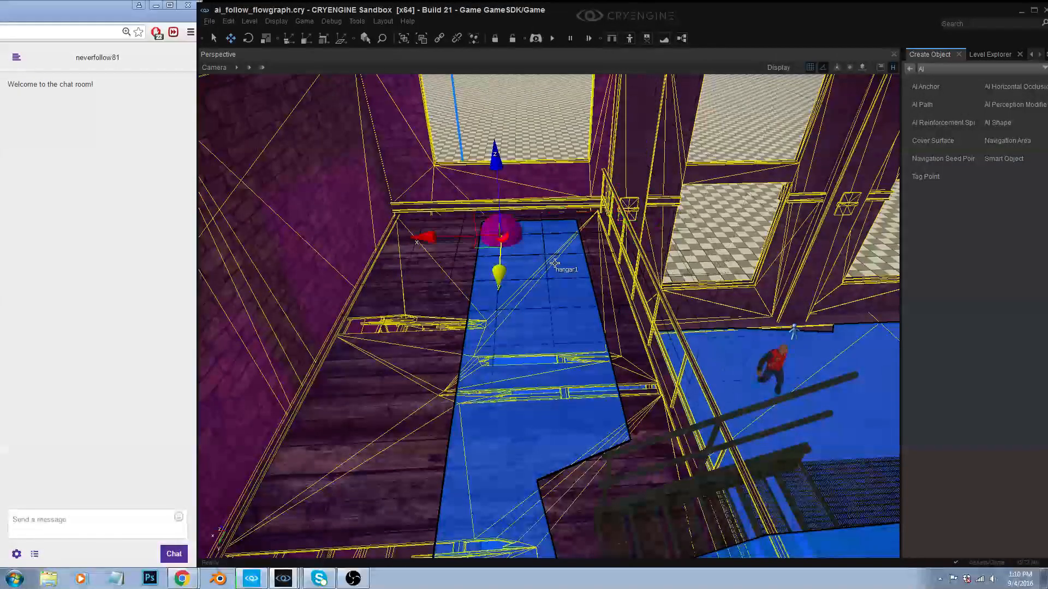
right_click_drag(582, 253, 535, 197)
key("w")
right_click_drag(582, 257, 530, 239)
right_click_drag(590, 376, 734, 323)
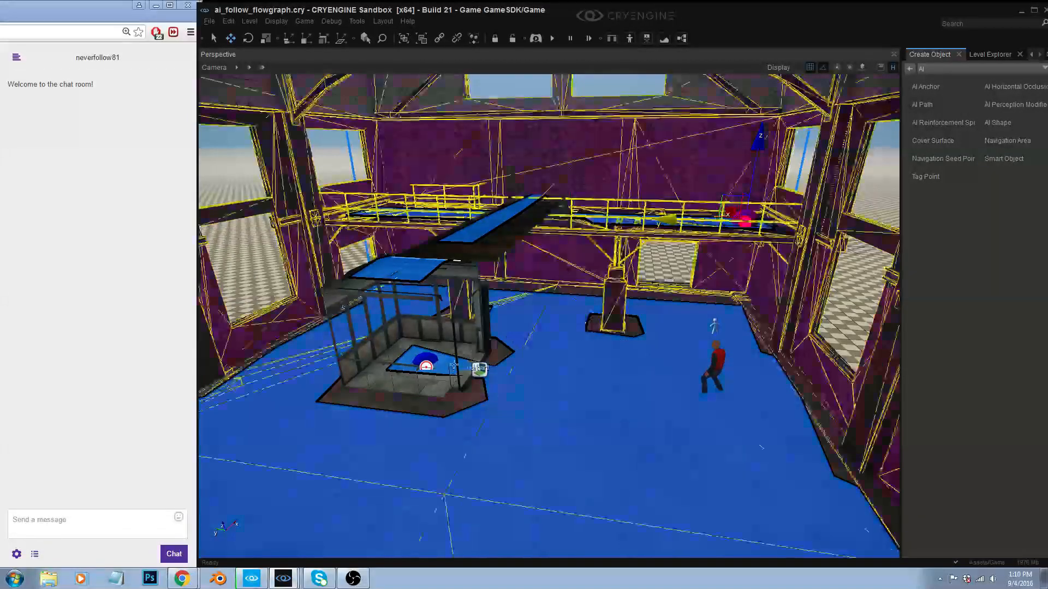
- Try to link the tag point inside the elevator to the elevator entity
right_click_drag(415, 339, 385, 374)
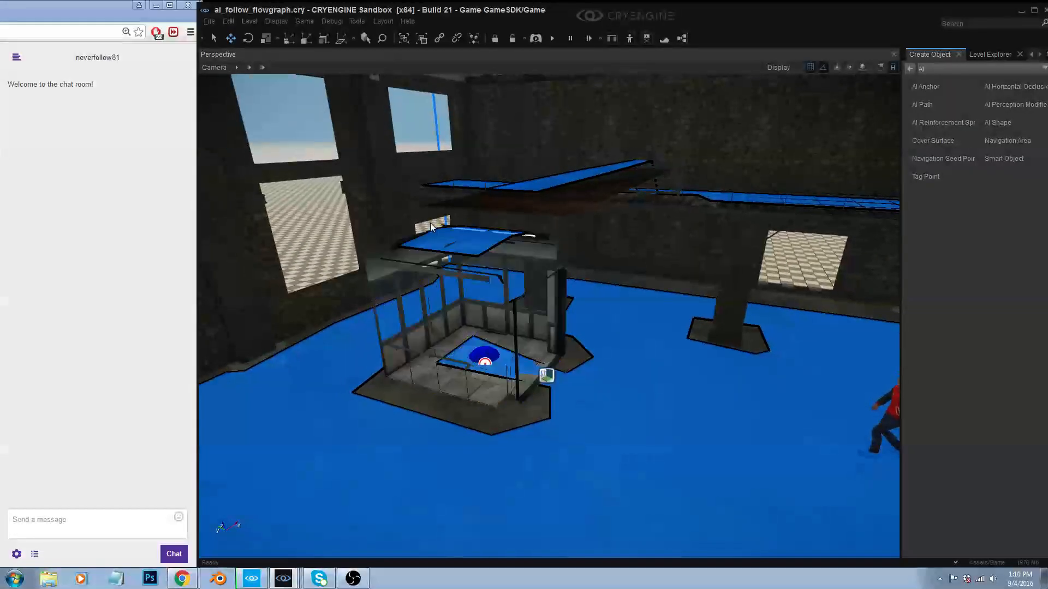
left_click(486, 365)
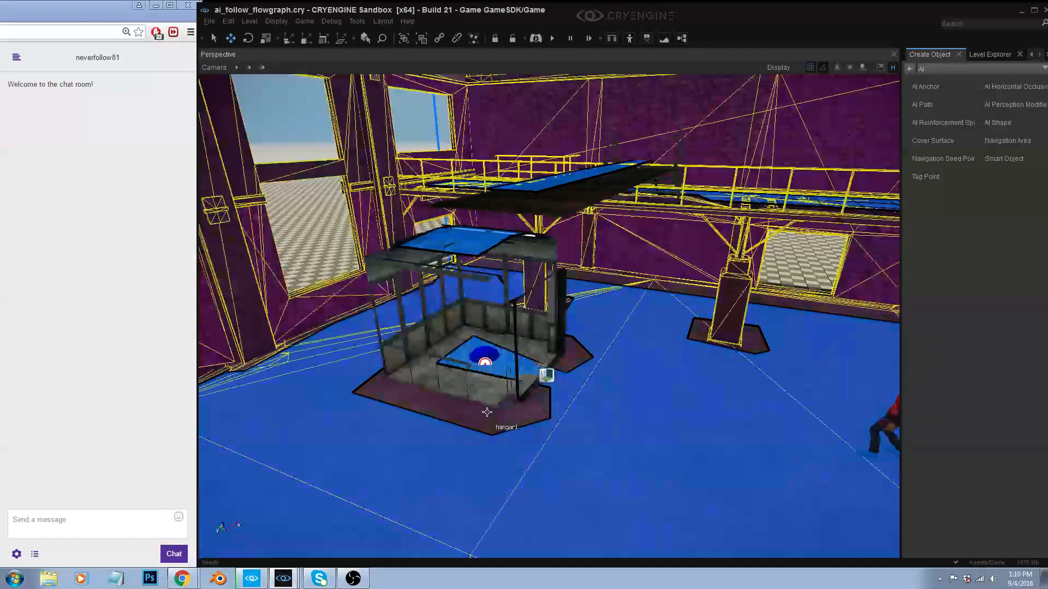
key("w")
right_click_drag(486, 362, 486, 358)
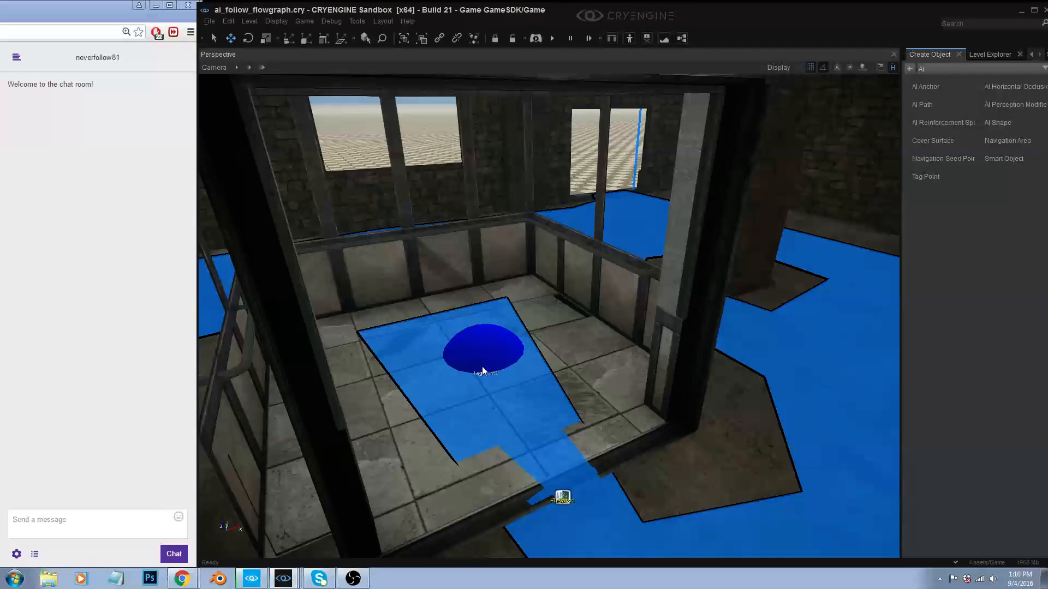
left_click(486, 368)
right_click_drag(487, 369, 583, 355)
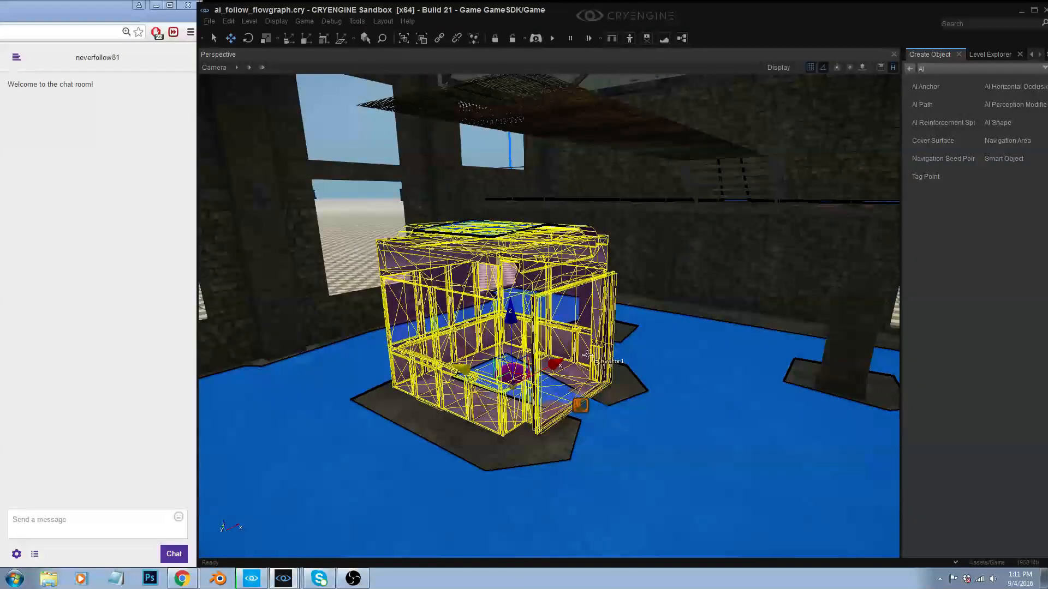
right_click_drag(590, 319, 589, 306)
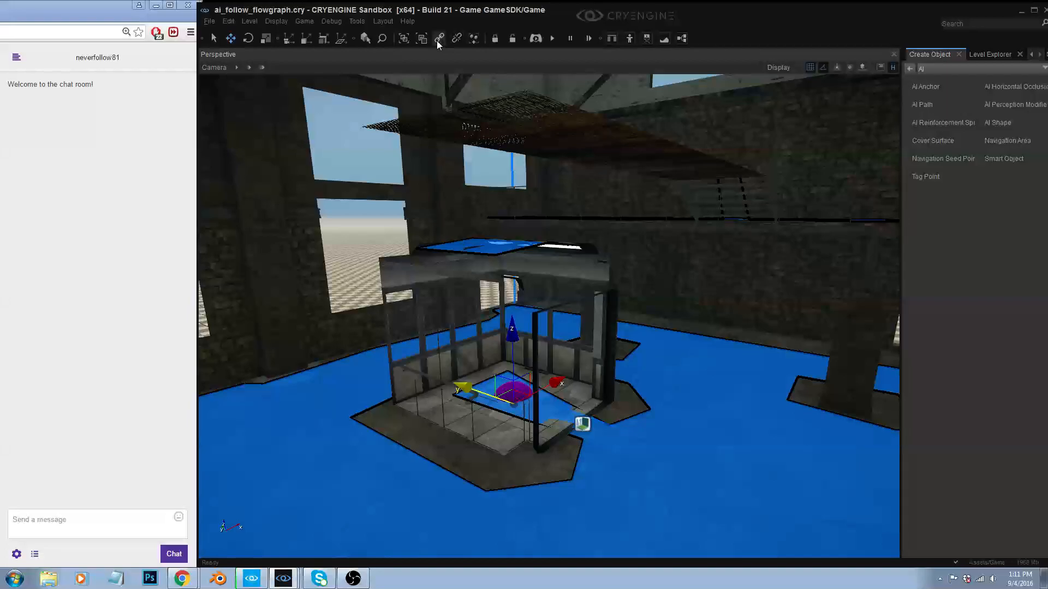
left_click(438, 39)
scroll(532, 247, "up", 5)
right_click_drag(532, 349, 531, 395)
key("w")
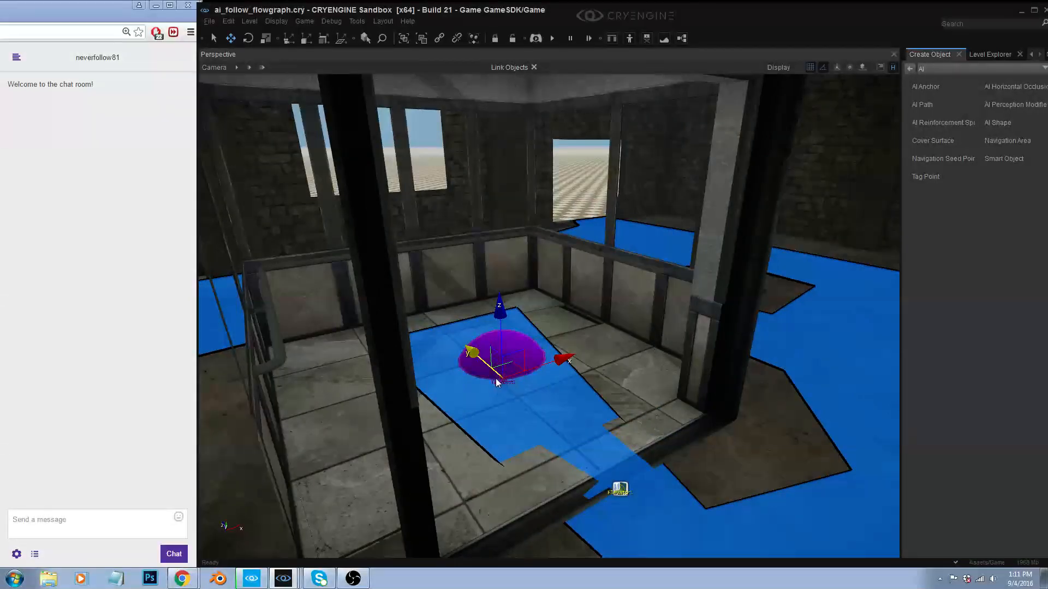
left_click_drag(497, 383, 498, 288)
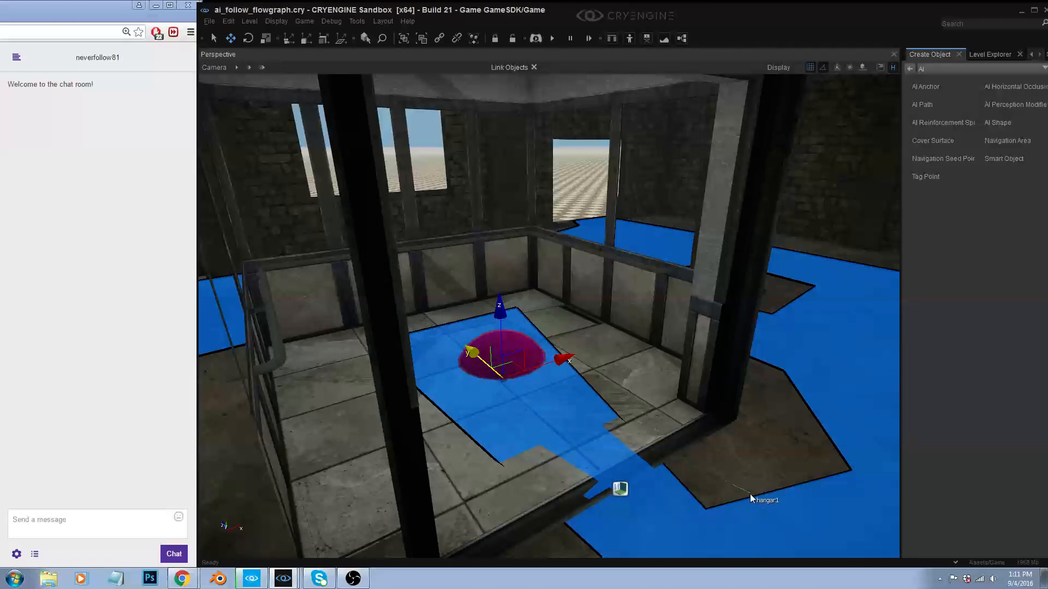
key("s")
key("s")
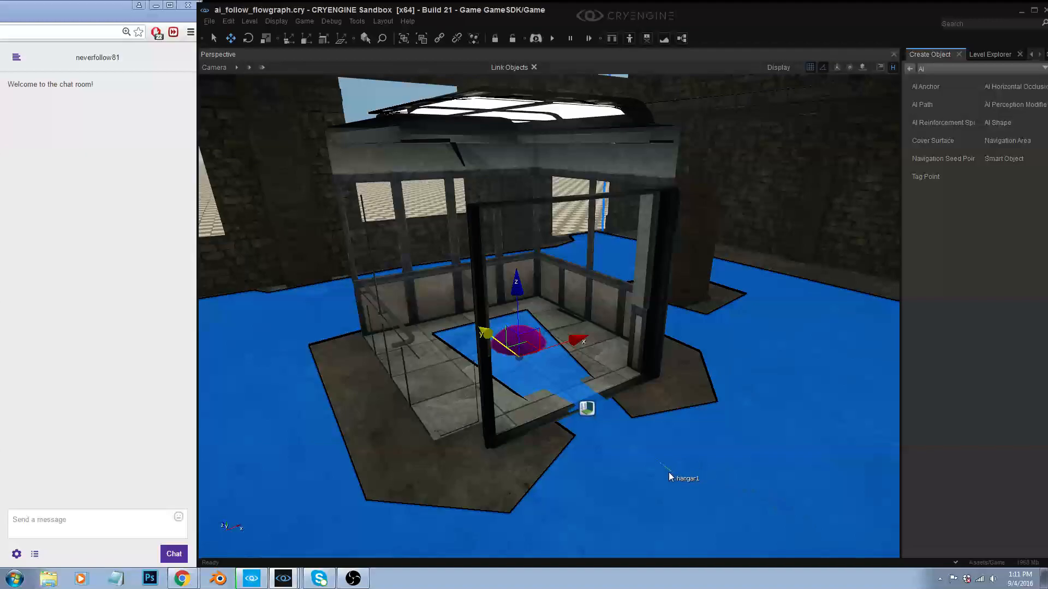
left_click(608, 417)
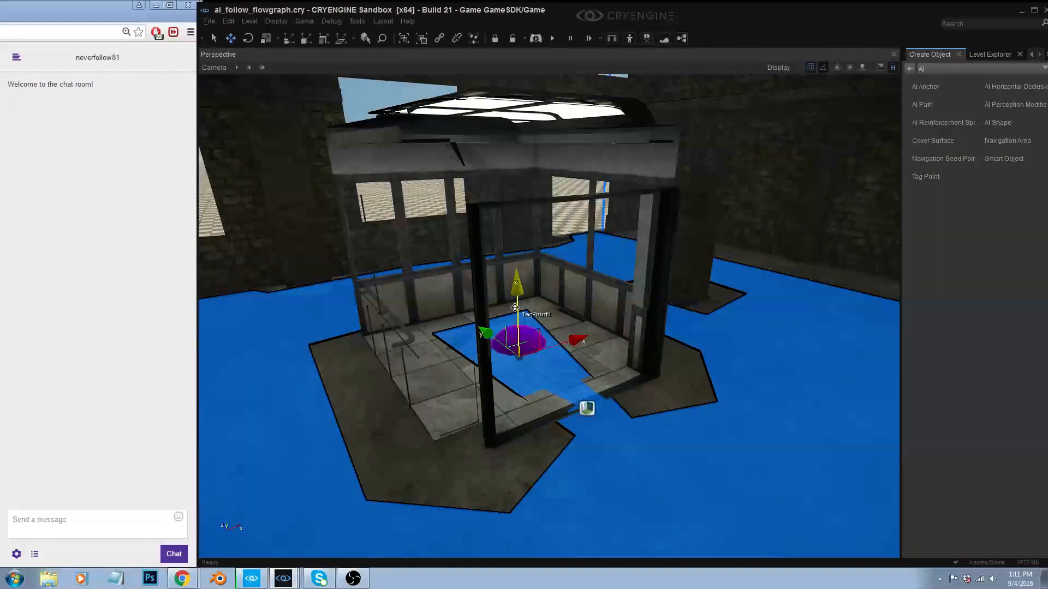
- Turn off grid snapping and raise the elevator's tag point slightly so it sits above the elevator floor
left_click(523, 260)
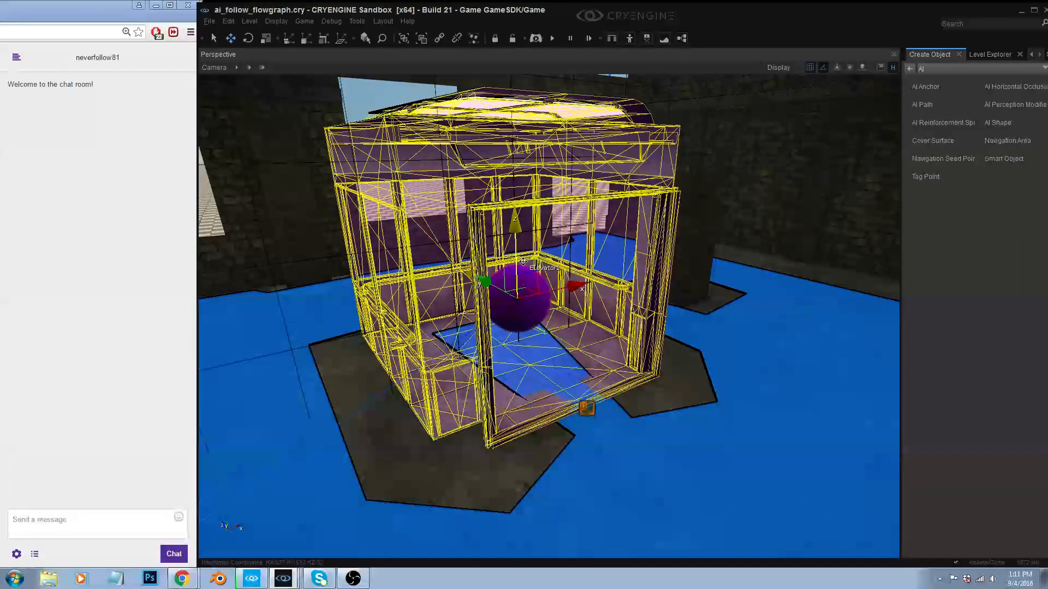
left_click(520, 288)
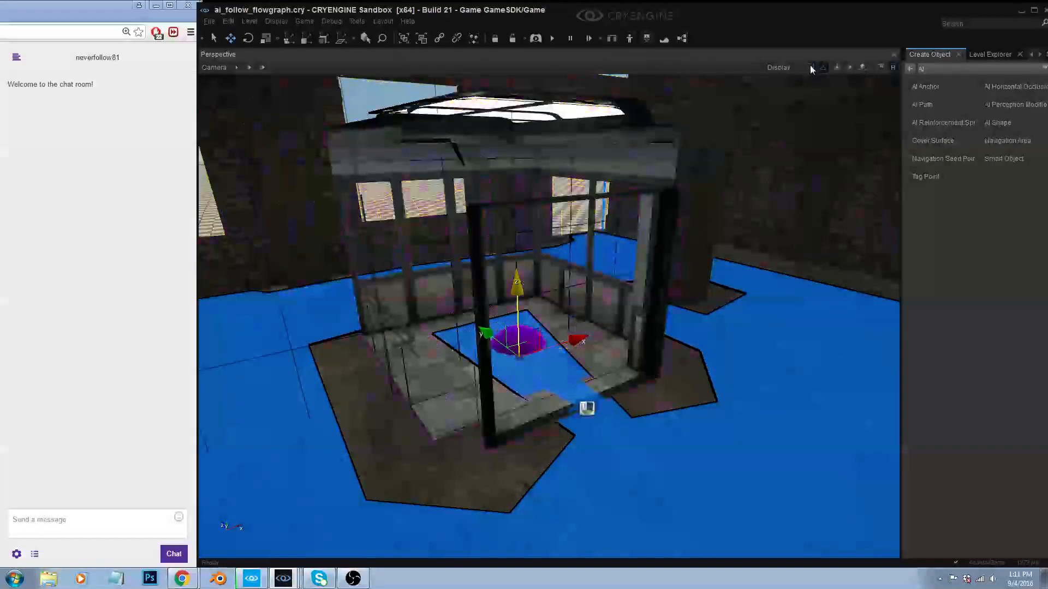
left_click(534, 295)
left_click(524, 298)
left_click_drag(516, 281, 520, 264)
right_click_drag(520, 265, 478, 259)
right_click_drag(542, 381, 500, 367)
right_click_drag(334, 427, 480, 251)
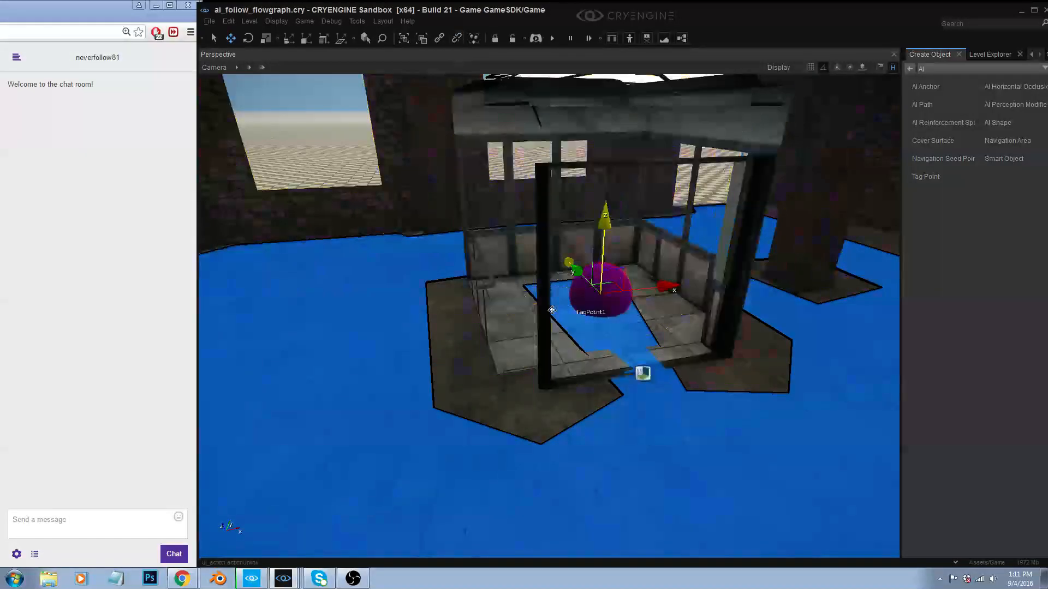
scroll(568, 268, "up", 6)
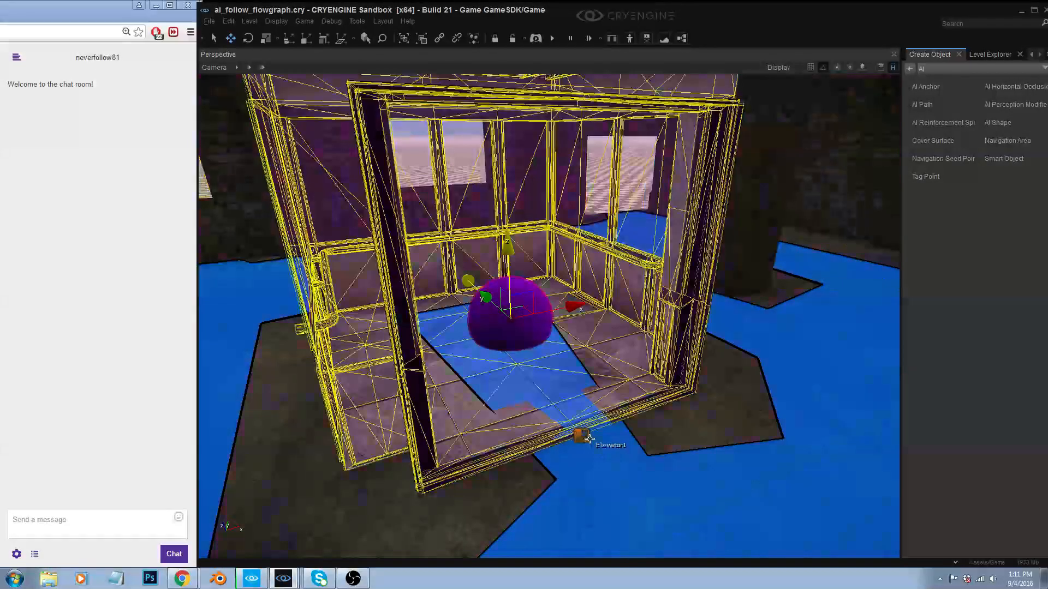
- Link TagPoint1 to the Elevator1 entity so that the point becomes attached to the elevator
left_click(440, 38)
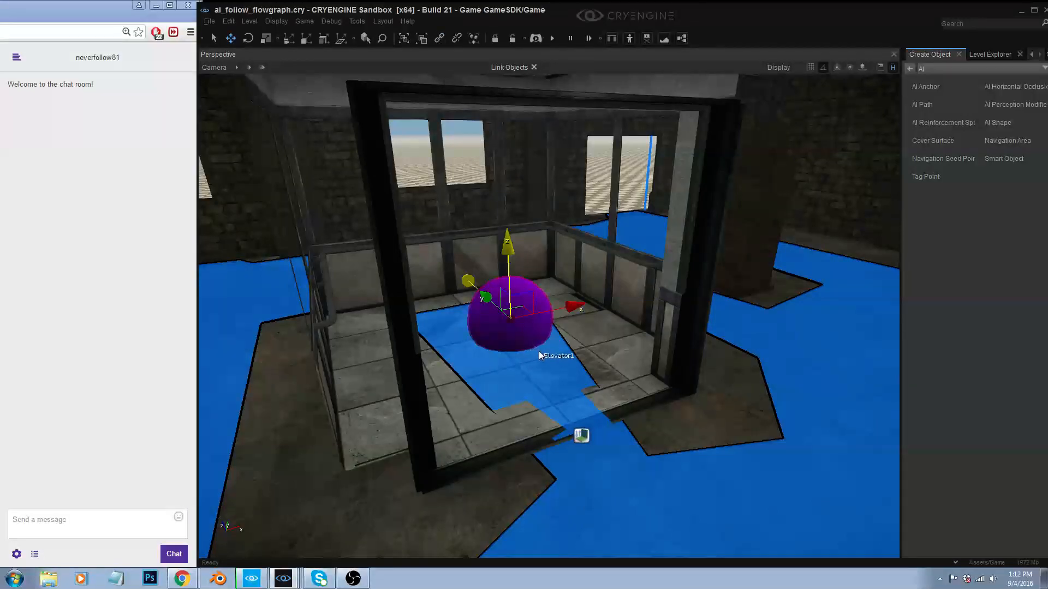
left_click_drag(587, 432, 582, 439)
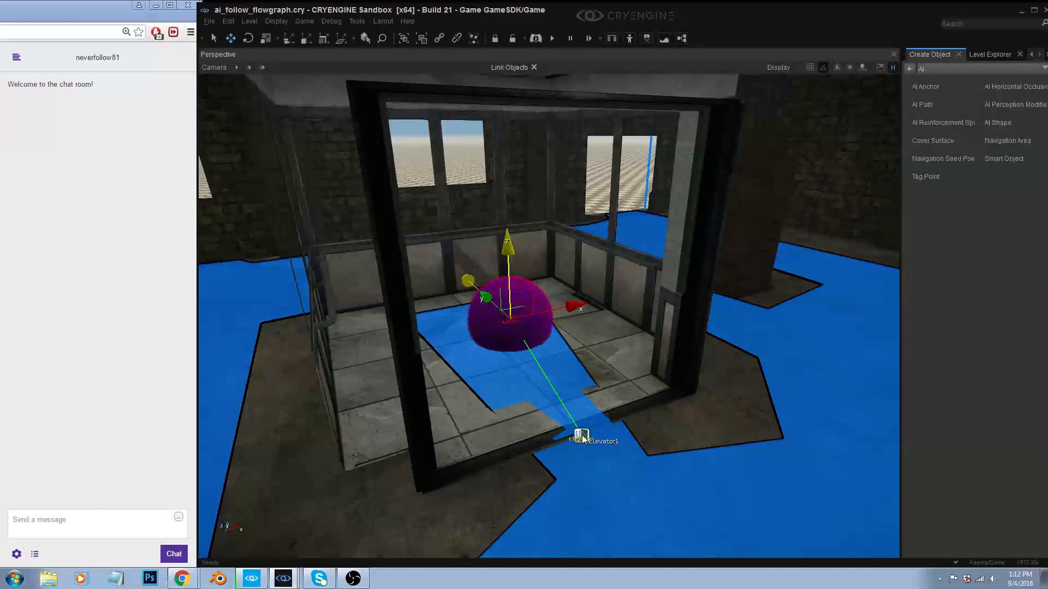
left_click_drag(583, 438, 618, 437)
left_click_drag(691, 433, 583, 437)
right_click_drag(603, 363, 527, 193)
left_click(610, 348)
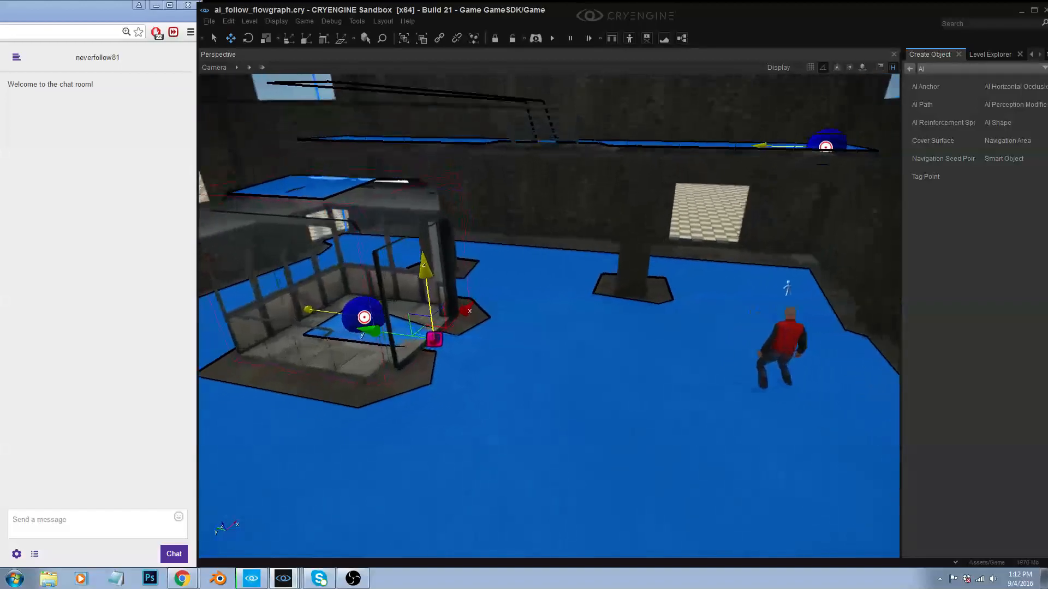
right_click_drag(527, 193, 516, 193)
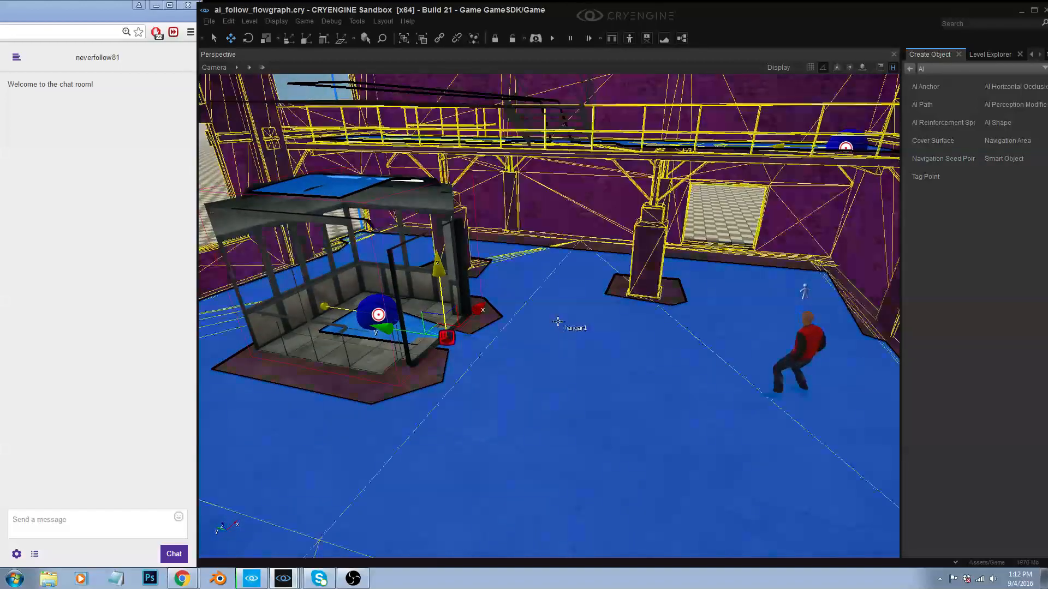
- Place a FlowgraphEntity from the Default entities on the hangar floor beside the elevator, with grid snapping turned back on
left_click(931, 67)
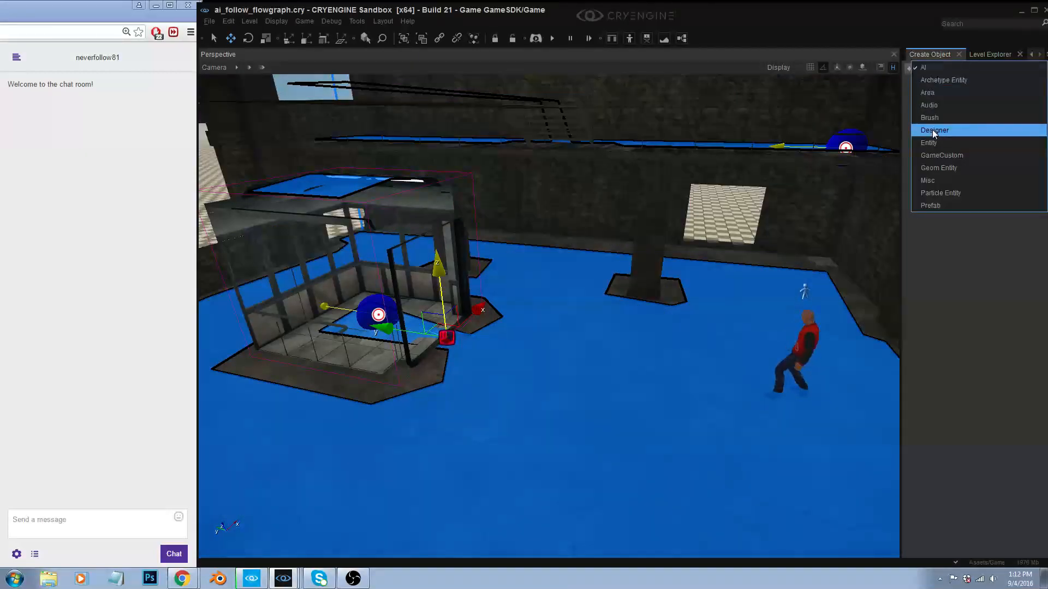
left_click(927, 68)
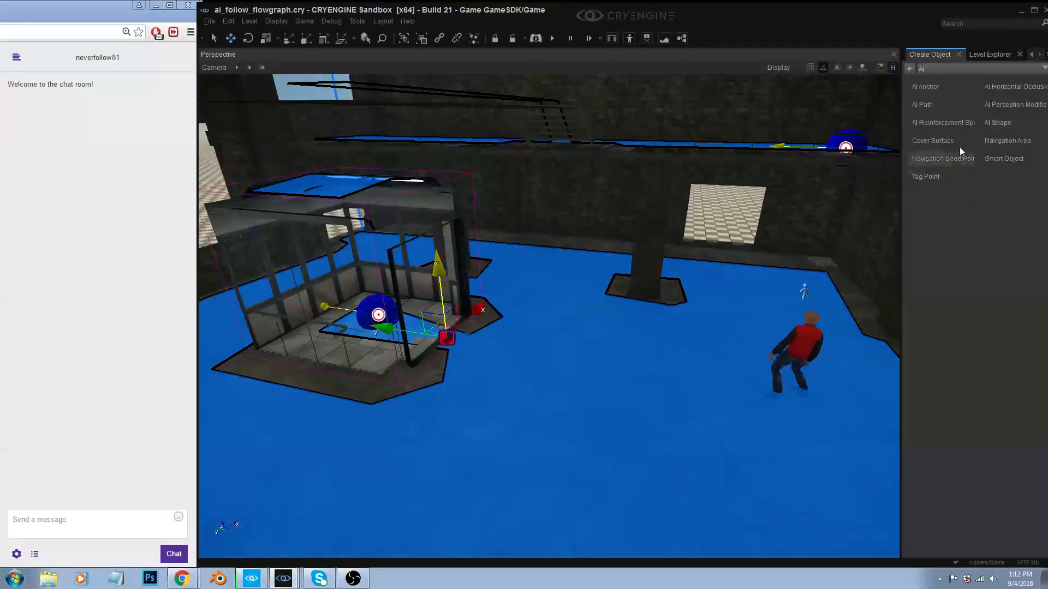
left_click(910, 70)
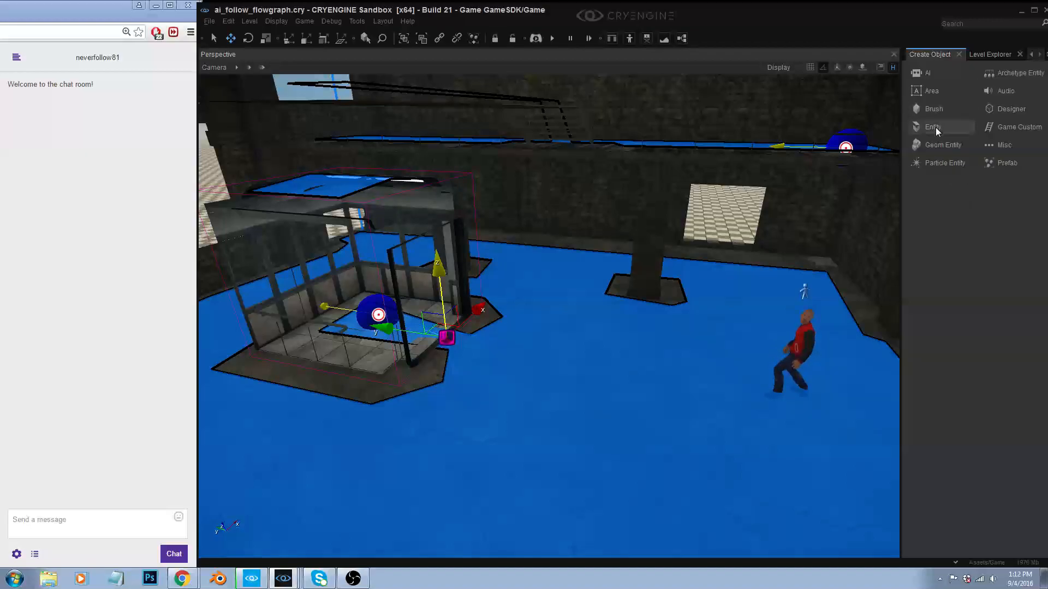
left_click(936, 126)
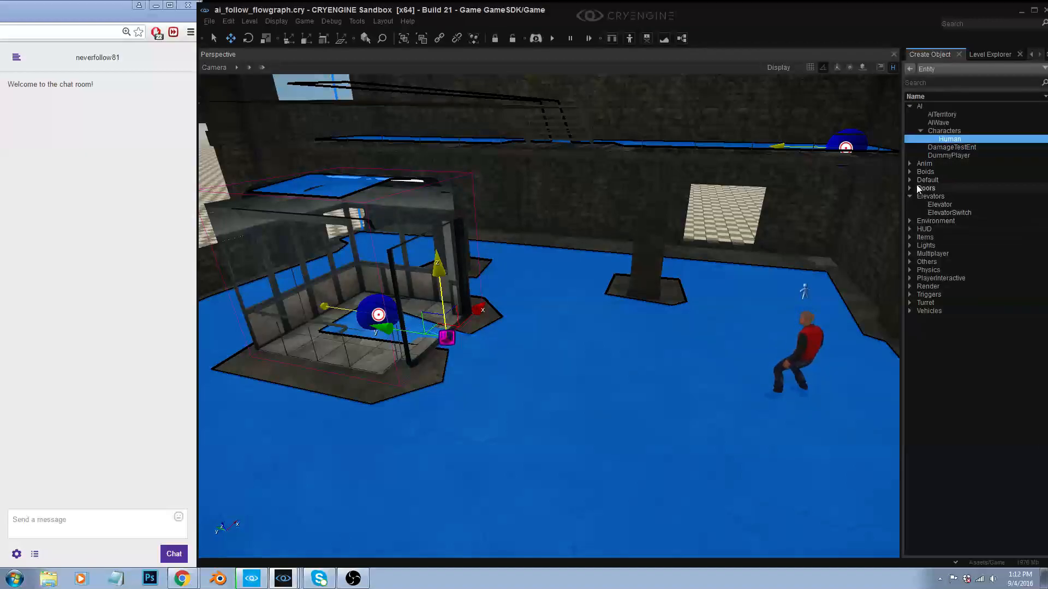
left_click(909, 179)
left_click(937, 188)
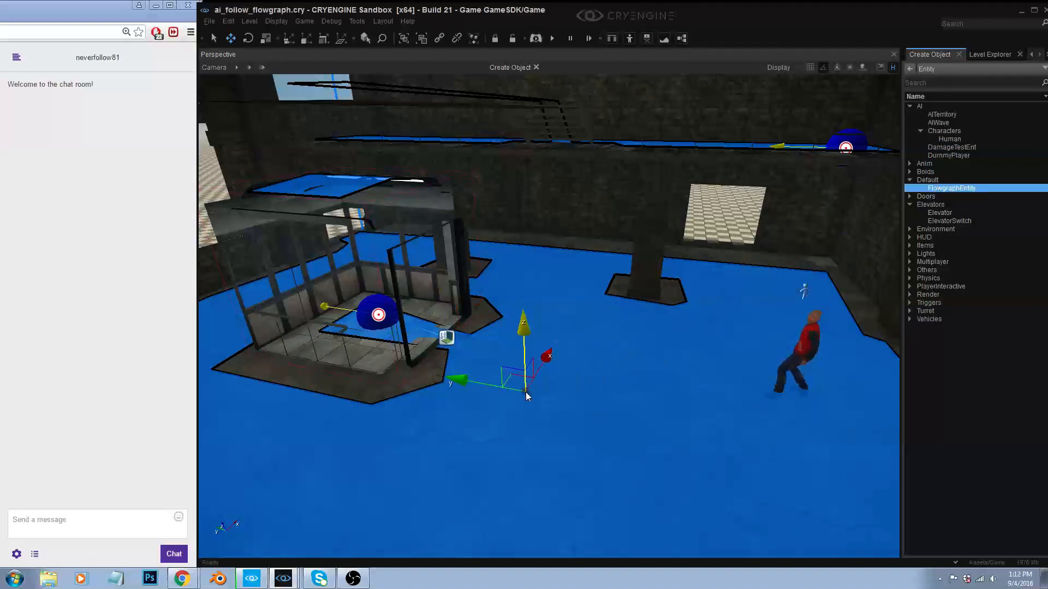
key("g")
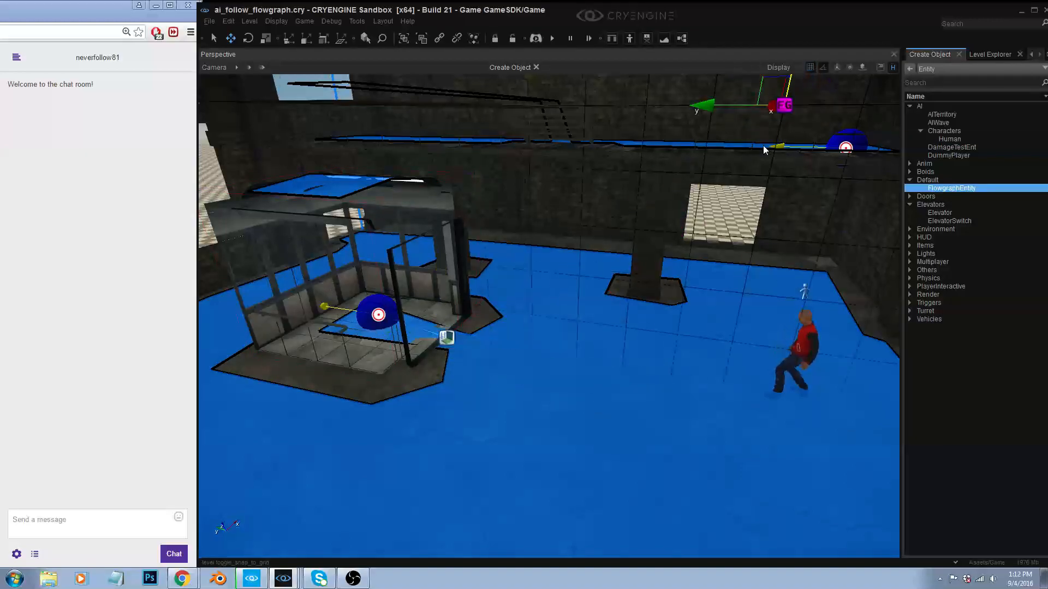
left_click(380, 465)
left_click_drag(366, 403, 358, 362)
- Create a flow graph on the new flowgraph entity with the group name ai_follow_path
key("d")
mouse_move(456, 421)
right_mouse_down()
mouse_move(349, 418)
mouse_move(409, 406)
mouse_move(457, 422)
right_mouse_up()
key("w")
key("a")
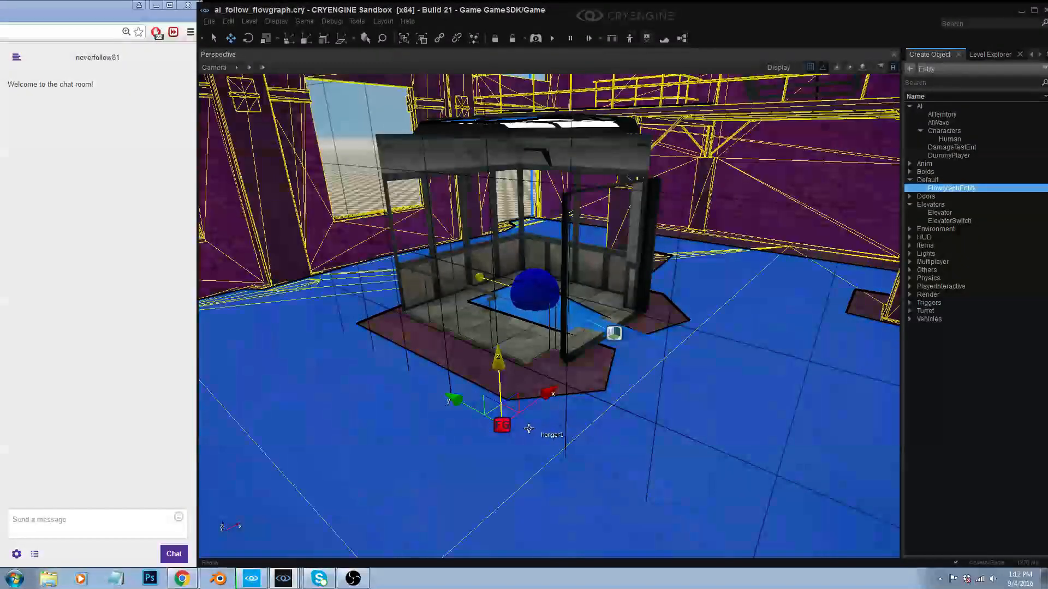
right_click(503, 424)
left_click(533, 430)
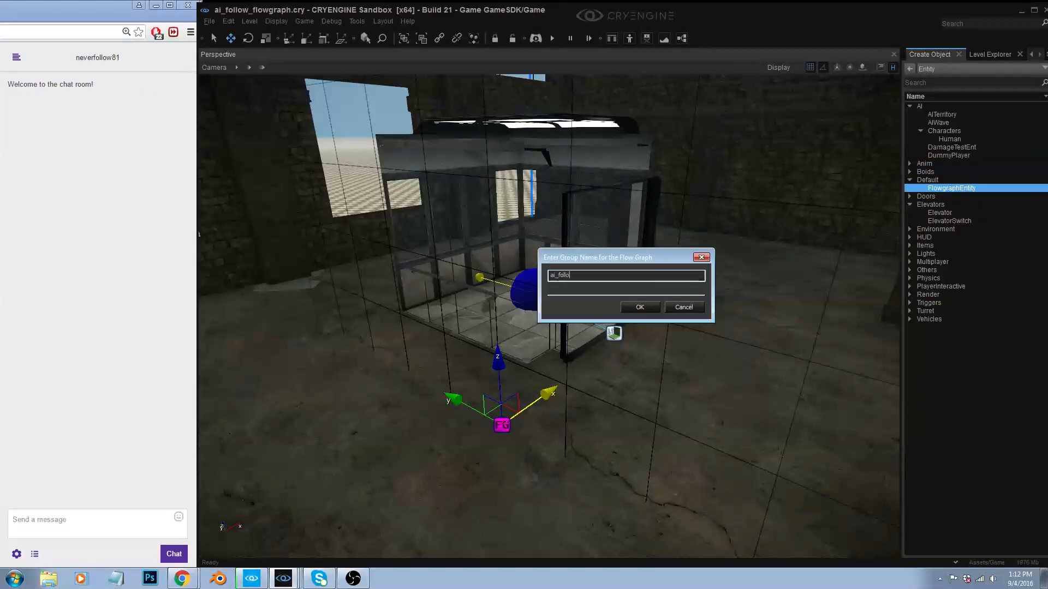
key("Return")
- Dock the floating Flow Graph window as a tab alongside the Perspective view
left_click(704, 293)
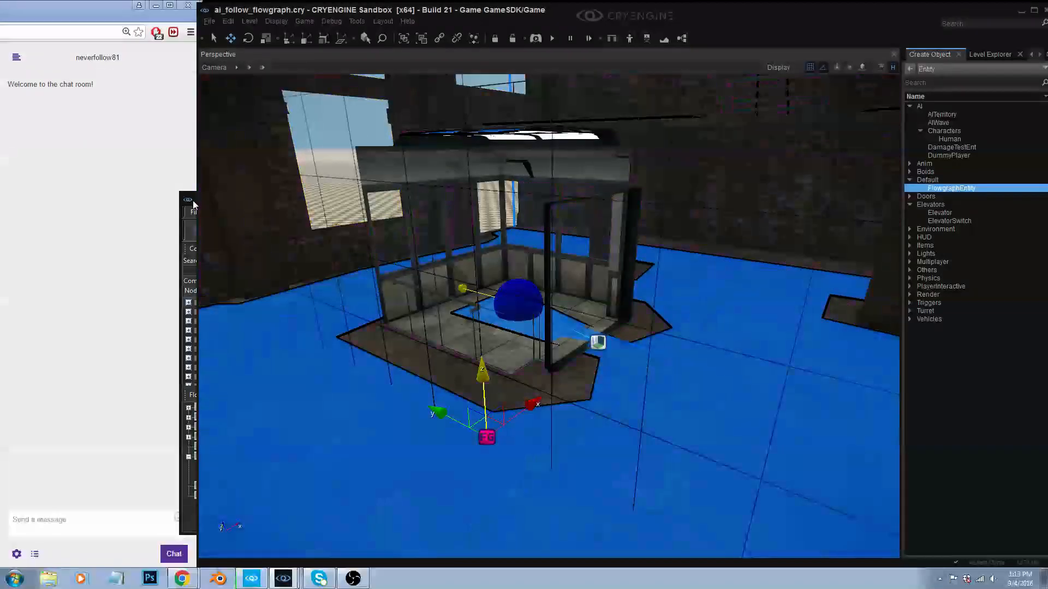
left_click(189, 200)
left_click_drag(329, 198, 549, 300)
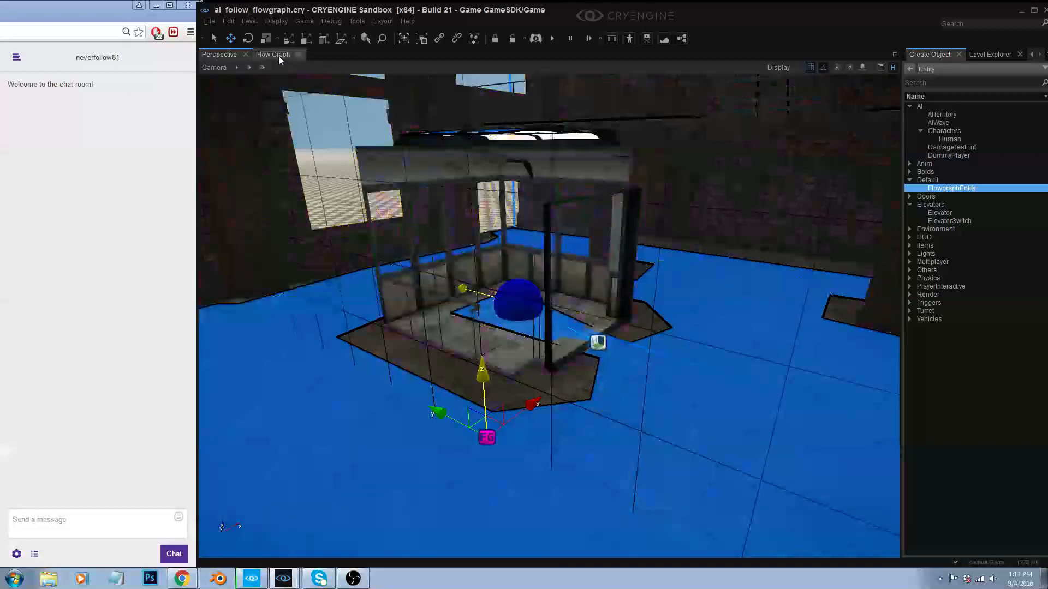
right_click_drag(480, 245, 456, 243)
key("s")
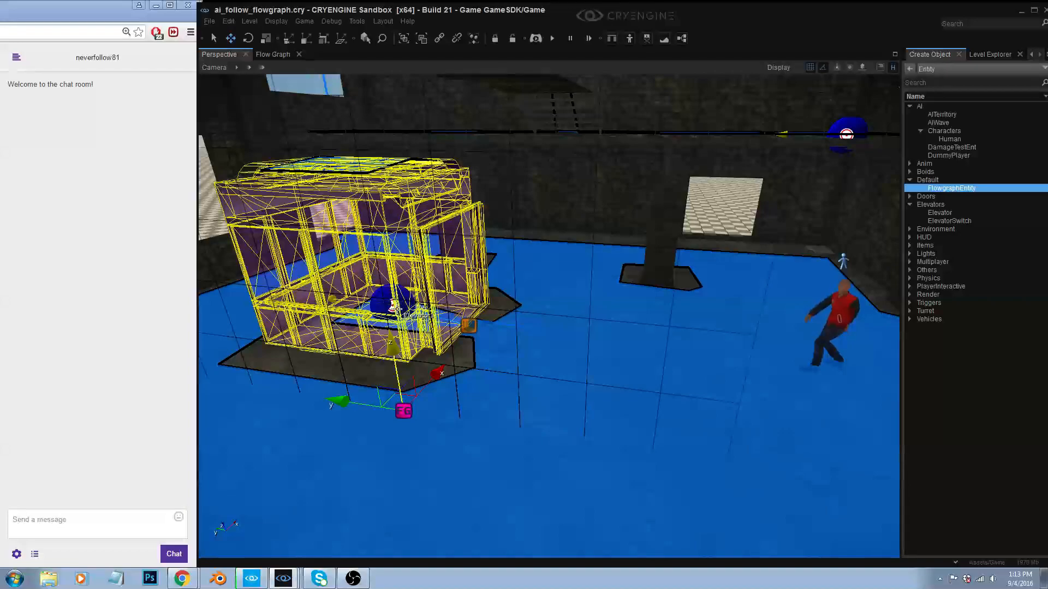
scroll(426, 309, "down", 5)
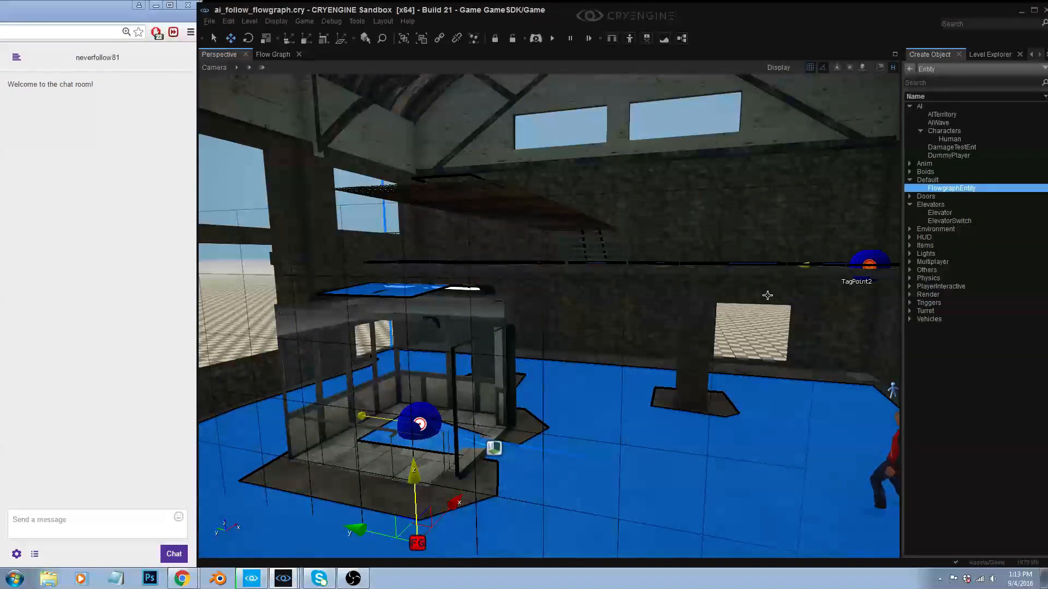
right_click_drag(404, 339, 402, 351)
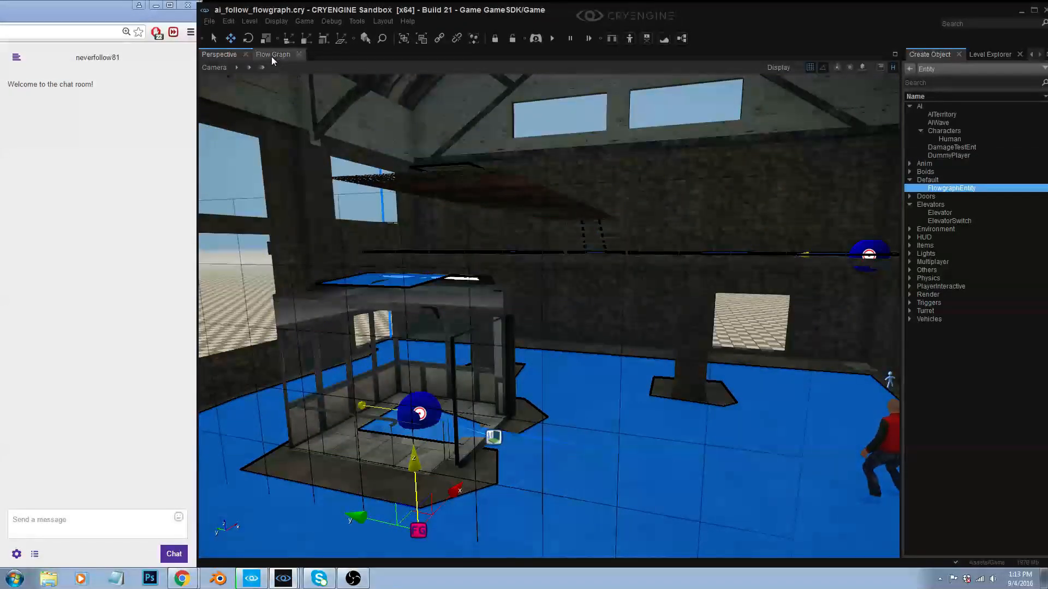
- Add an Entity:EntityId node to the empty ai_follow_path flow graph and position it near the upper part of the canvas
left_click(271, 56)
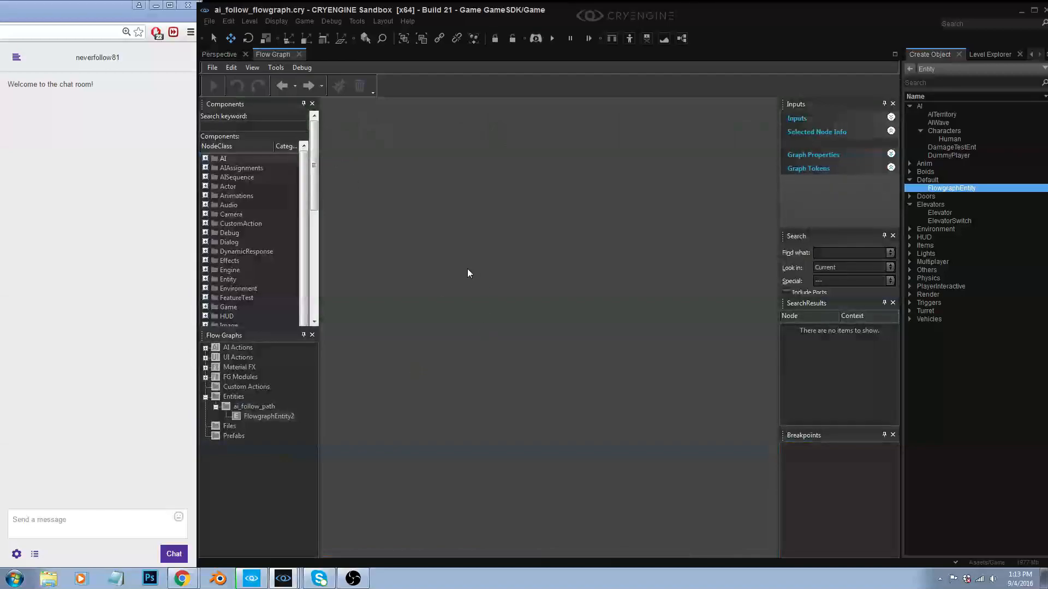
right_click(466, 247)
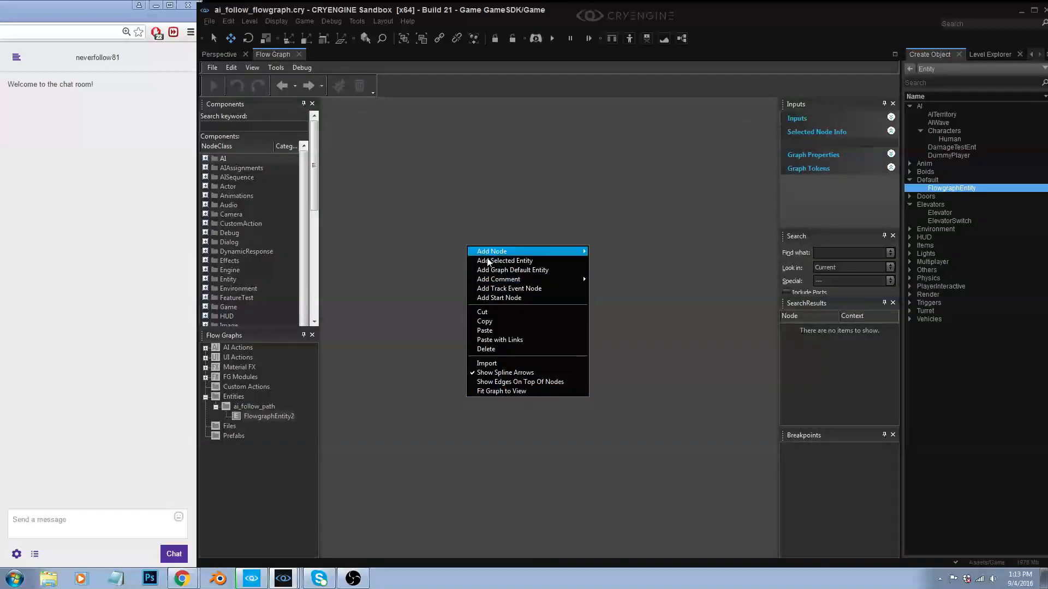
left_click(457, 244)
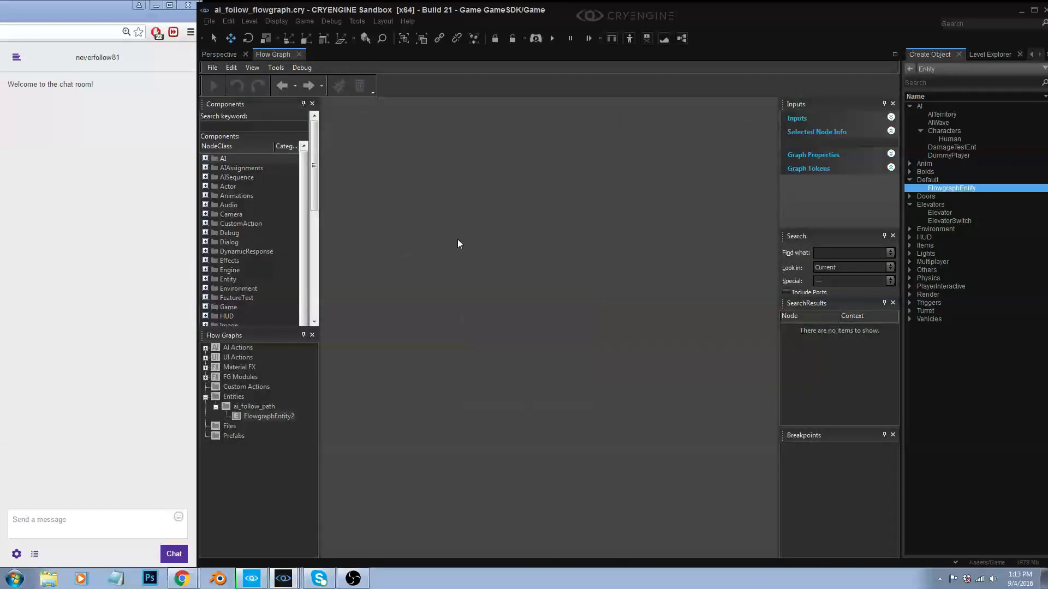
left_click(483, 251)
type("end")
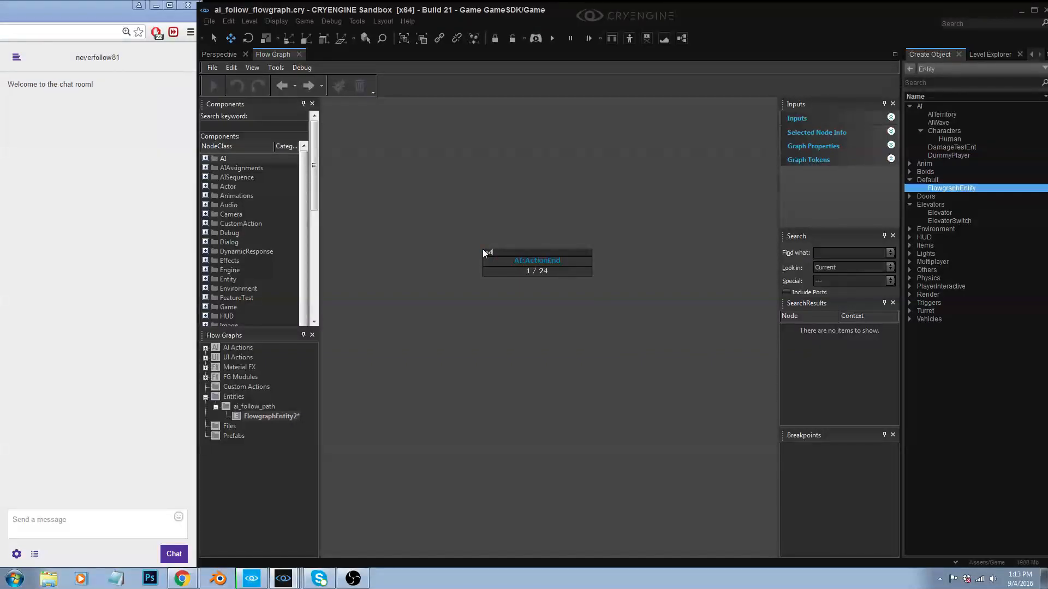
key("BackSpace")
key("BackSpace")
type("ntityid")
key("Return")
left_click_drag(538, 247, 444, 233)
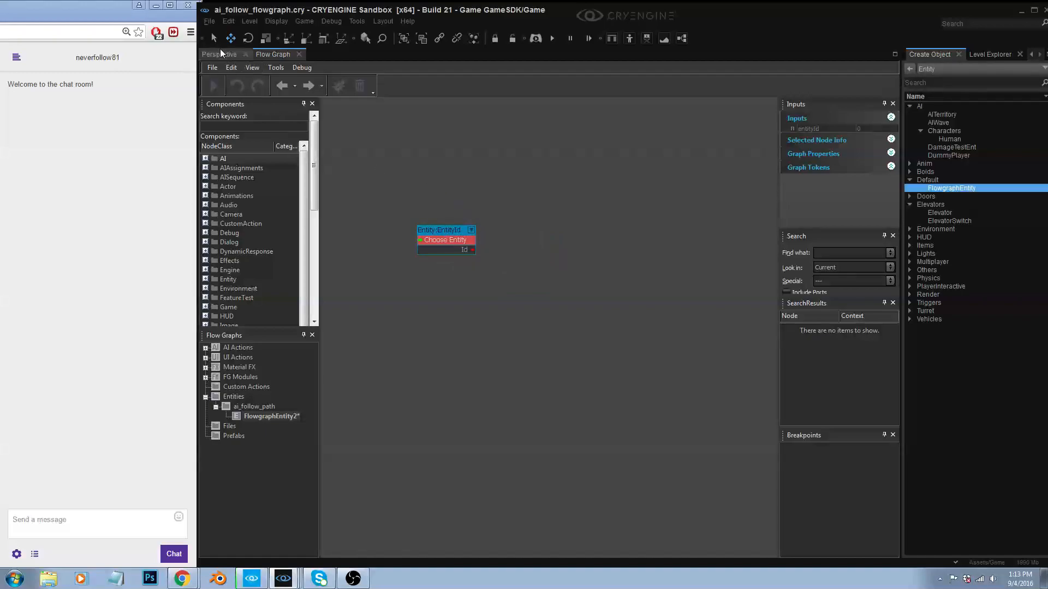
- Assign the hangar's AI character to the Entity:EntityId node as its entity
left_click(219, 54)
right_click_drag(449, 278, 821, 341)
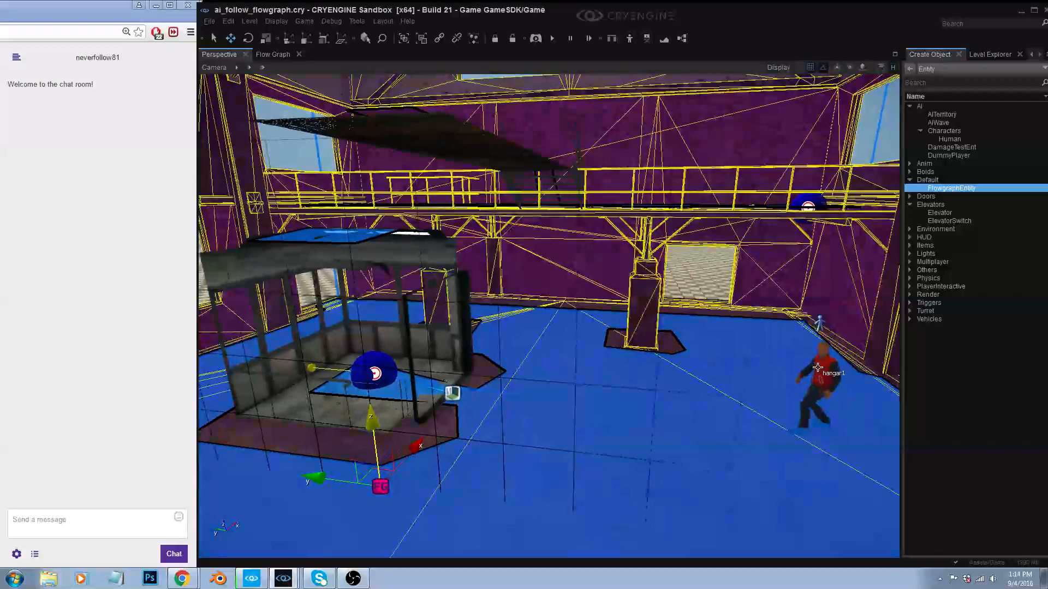
left_click(815, 385)
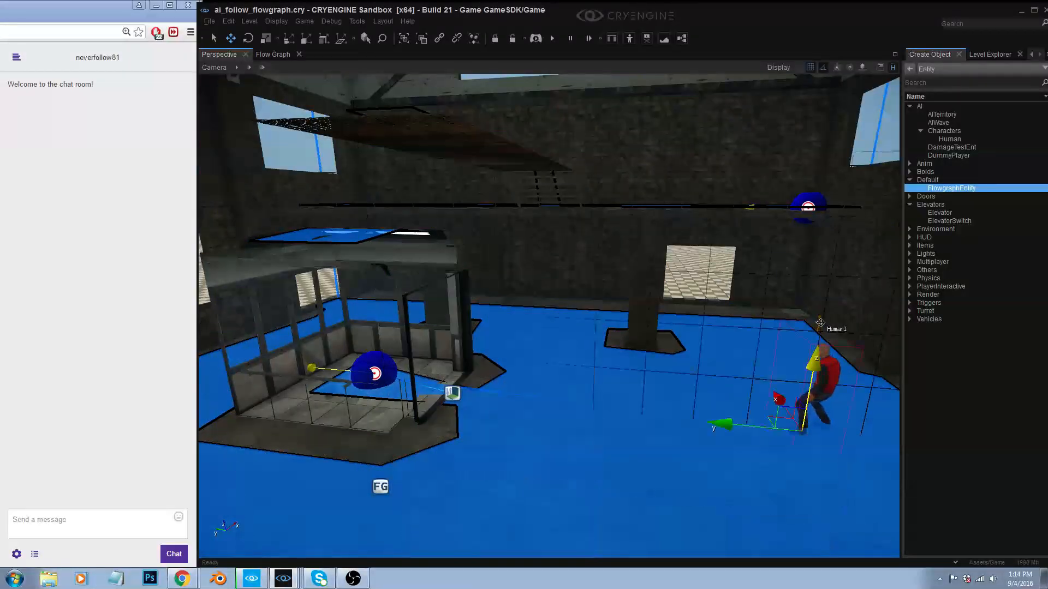
left_click(270, 54)
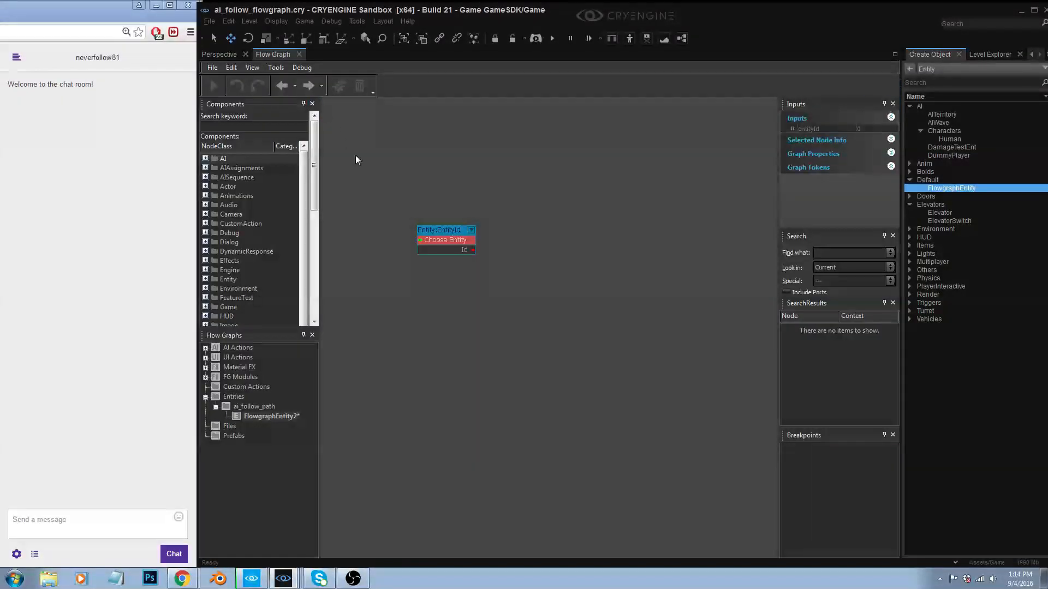
right_click(438, 241)
left_click(490, 247)
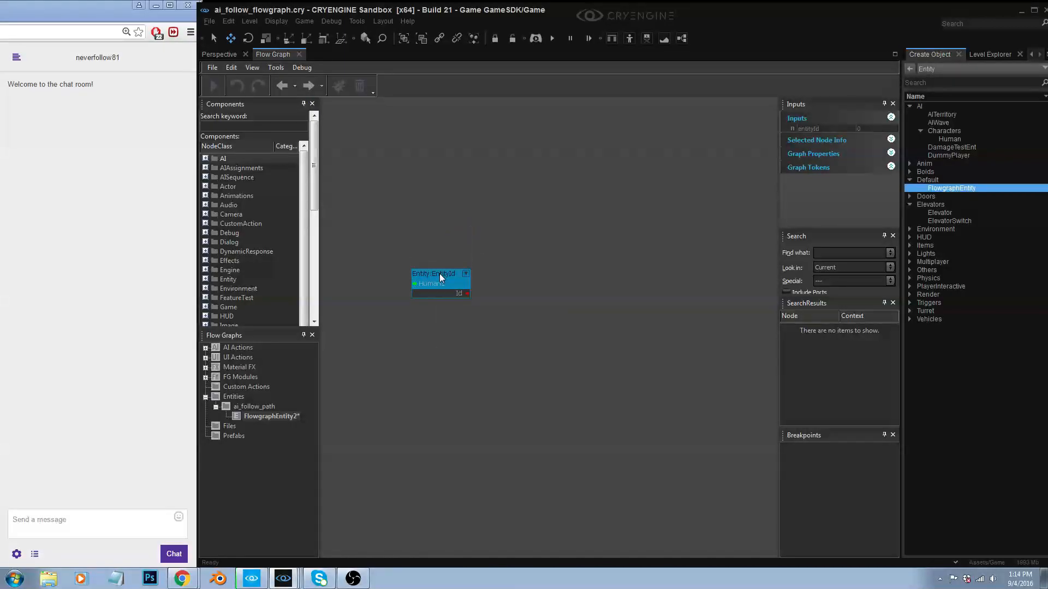
- Paste one copy of the Human1 EntityId node above the original, discarding the surplus copy
key("ctrl+v")
mouse_move(443, 213)
left_mouse_down()
mouse_move(434, 206)
mouse_move(459, 211)
left_mouse_up()
left_click(466, 217)
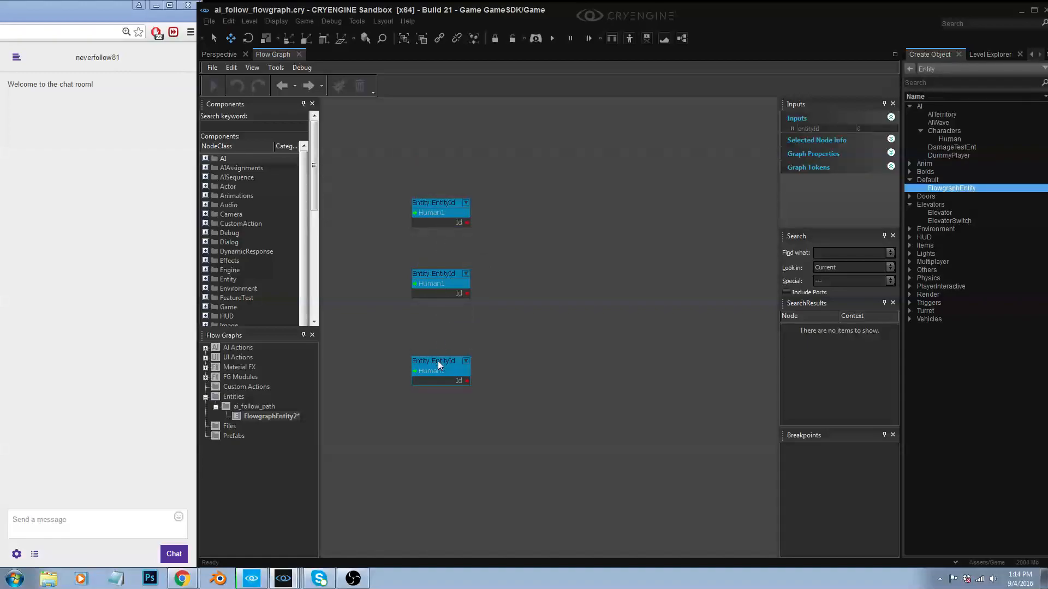
key("Delete")
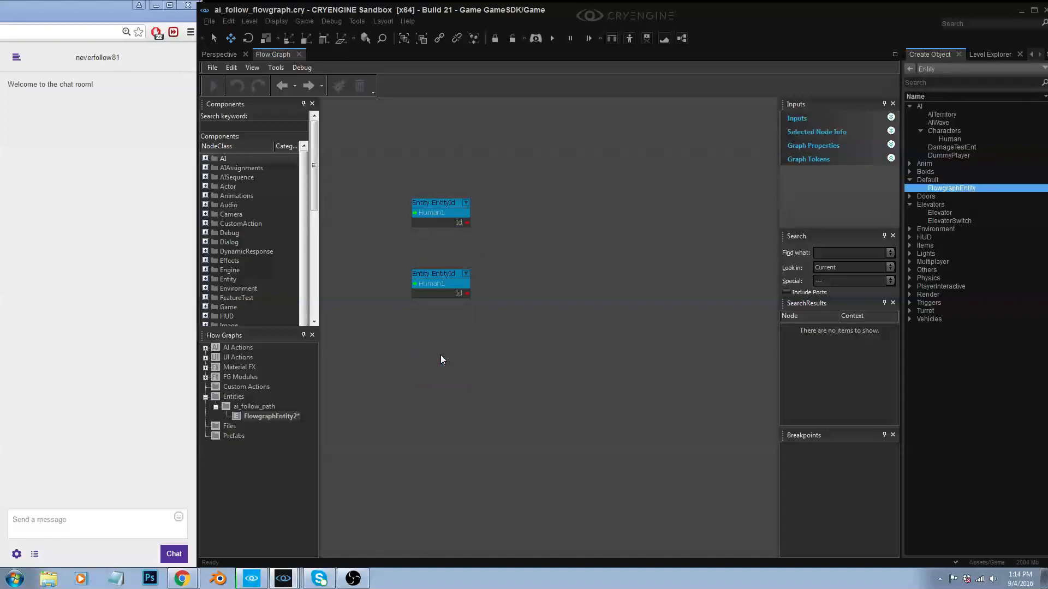
left_click(437, 211)
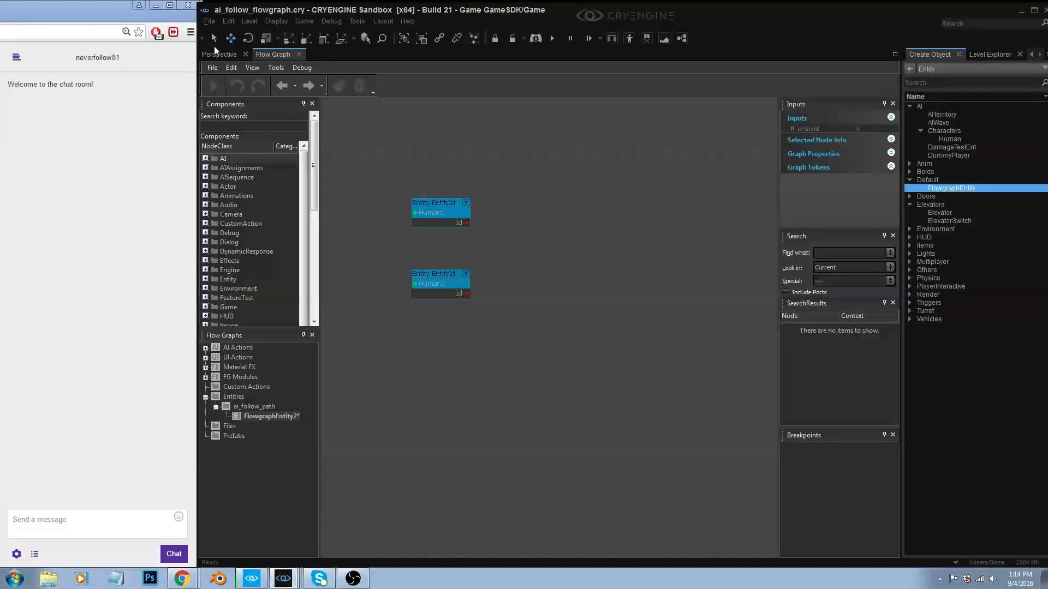
- Assign the tag point inside the elevator to the upper EntityId node, and move the Human1 node further down
left_click(240, 53)
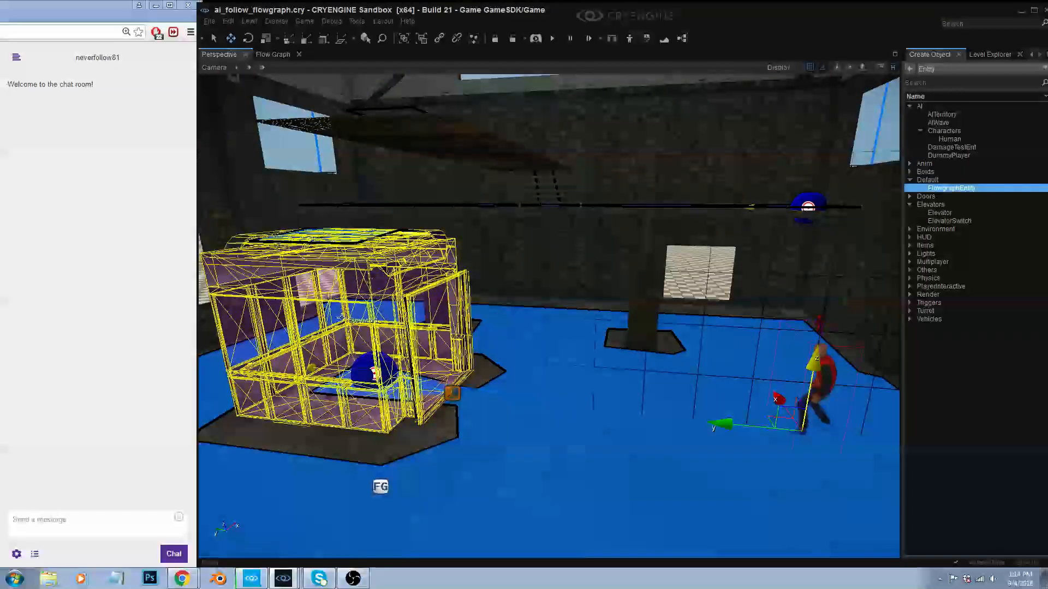
left_click(392, 359)
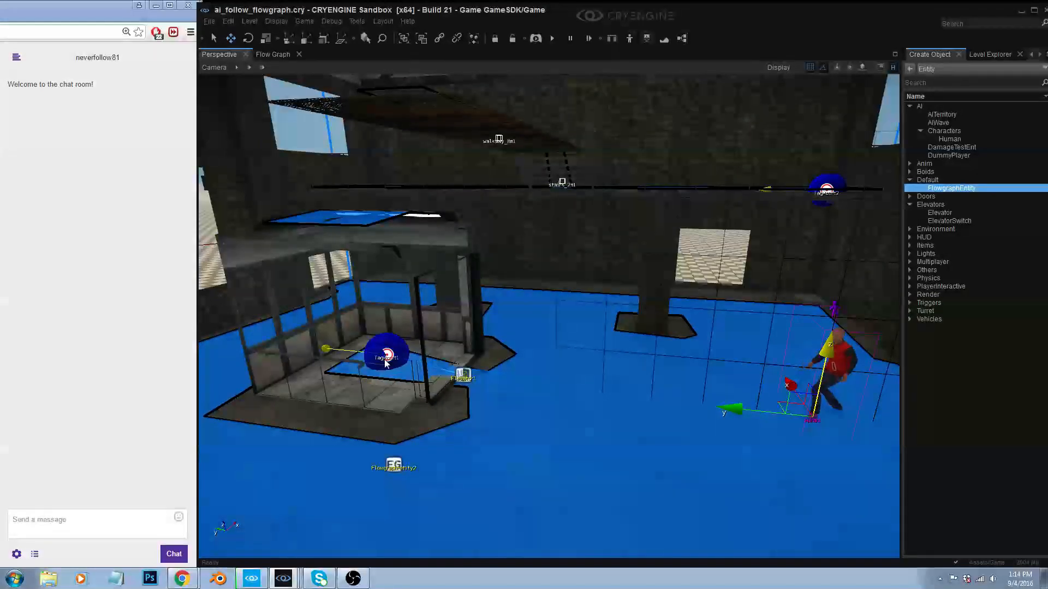
left_click(460, 325)
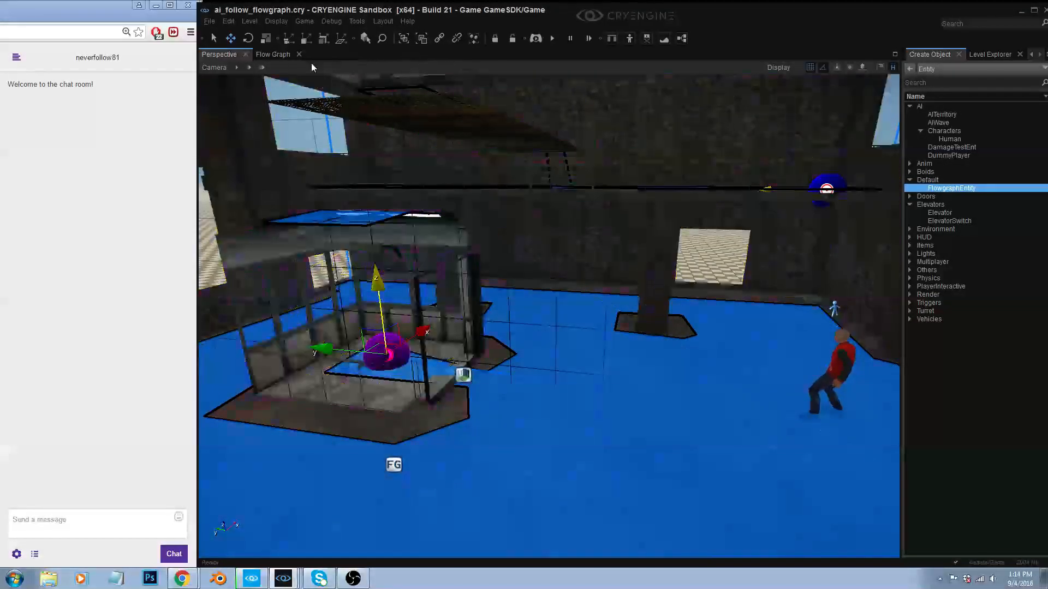
left_click(281, 57)
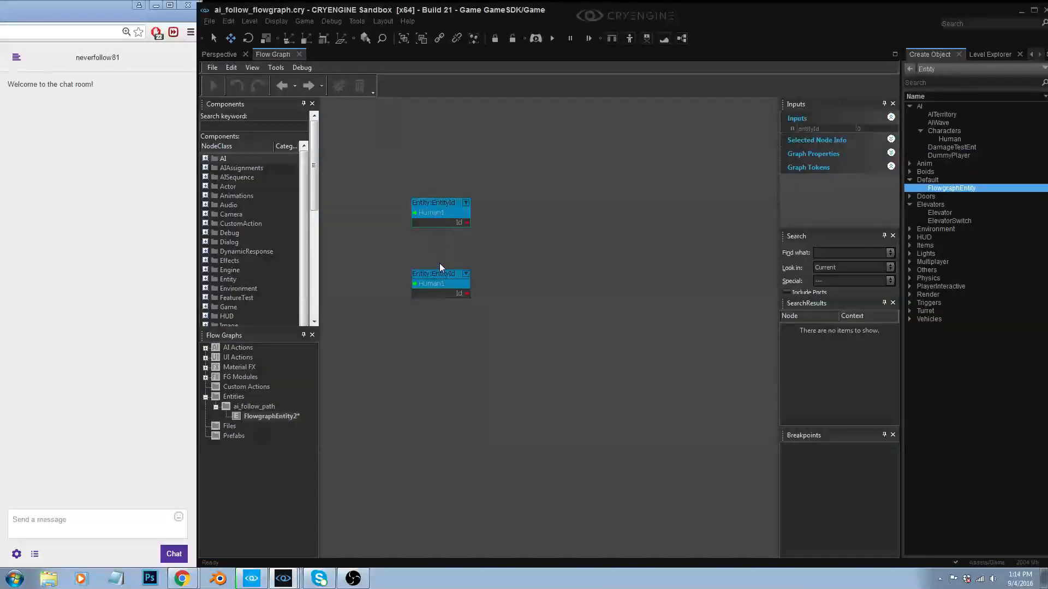
right_click(437, 212)
left_click(470, 216)
left_click_drag(441, 276, 441, 302)
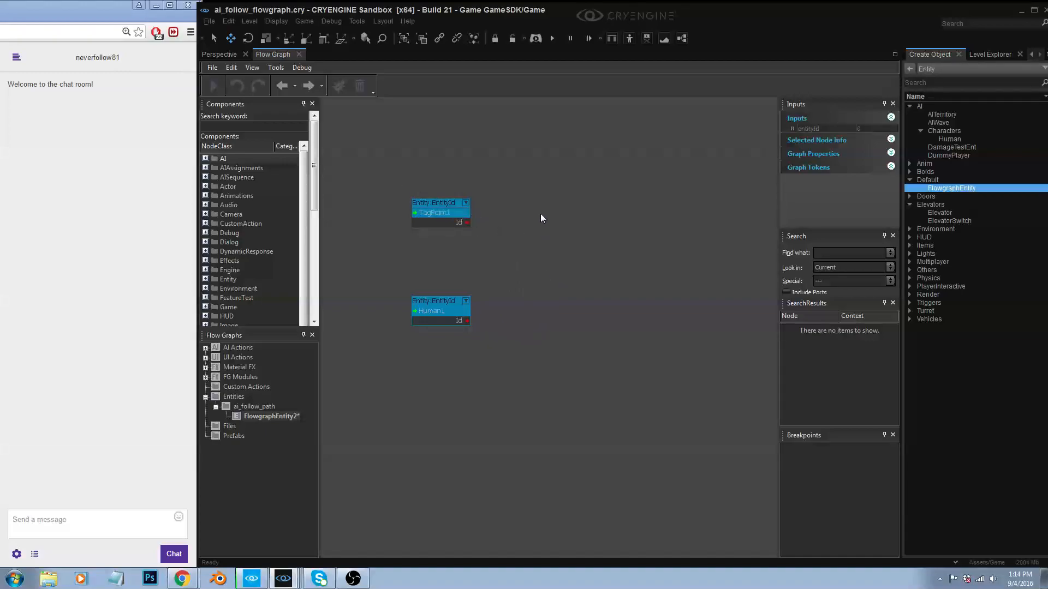
- Add an Entity:GetPos node beside the TagPoint1 node, feed the tag point's Id into its entity input, and shift both nodes up
key("q")
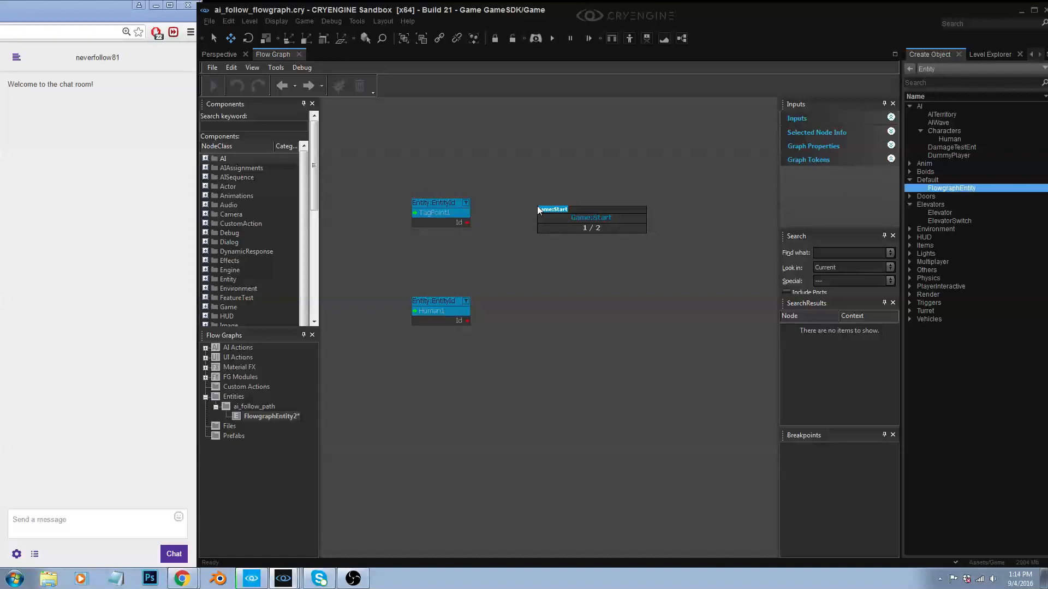
type("getpos")
key("Return")
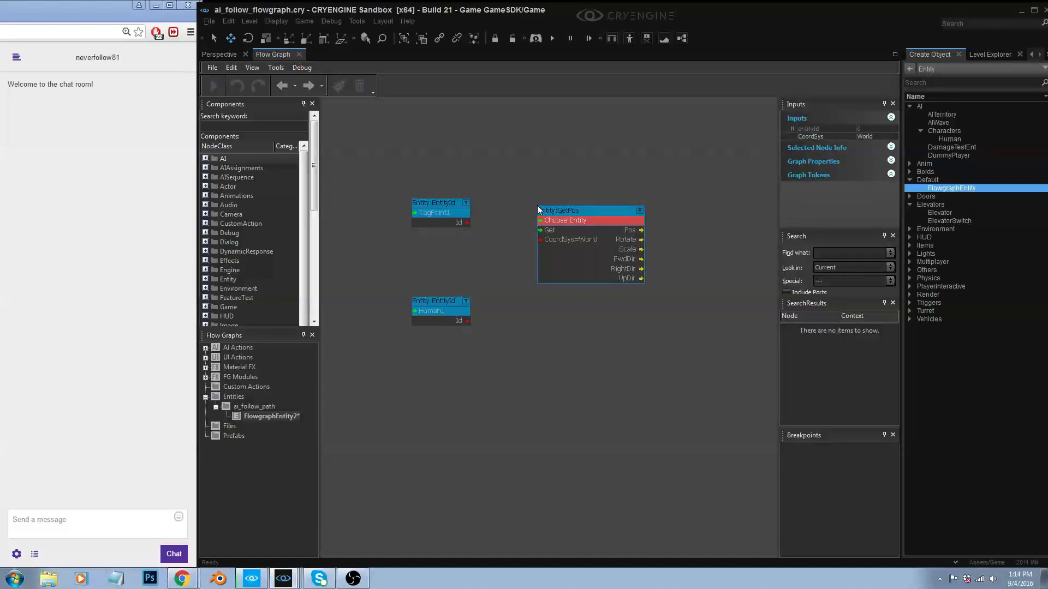
left_click_drag(558, 212, 552, 205)
left_click_drag(466, 223, 536, 212)
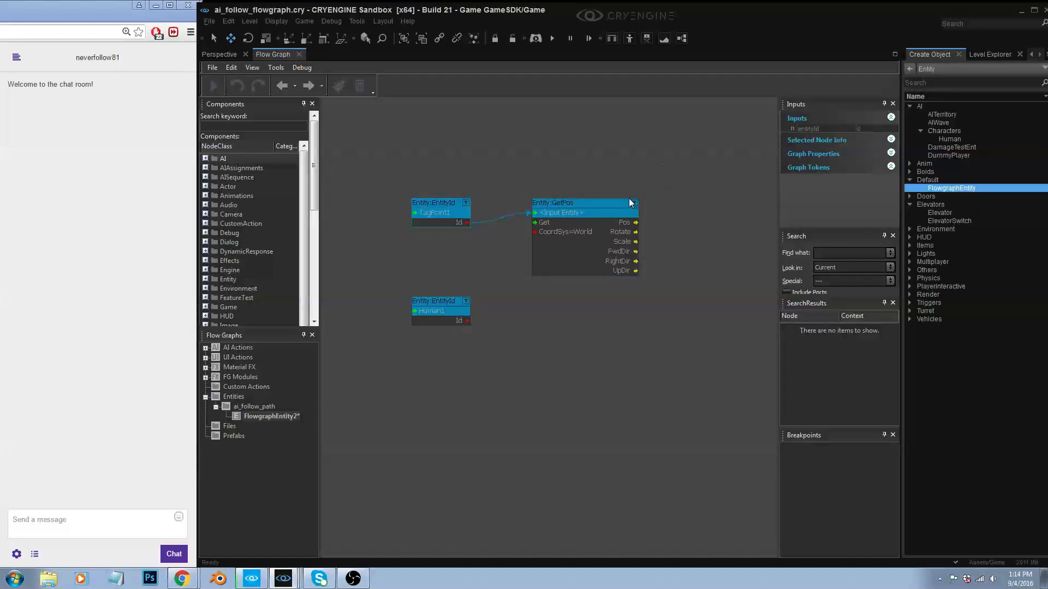
left_click(584, 197)
left_click_drag(597, 206, 603, 190)
left_click_drag(437, 204, 437, 179)
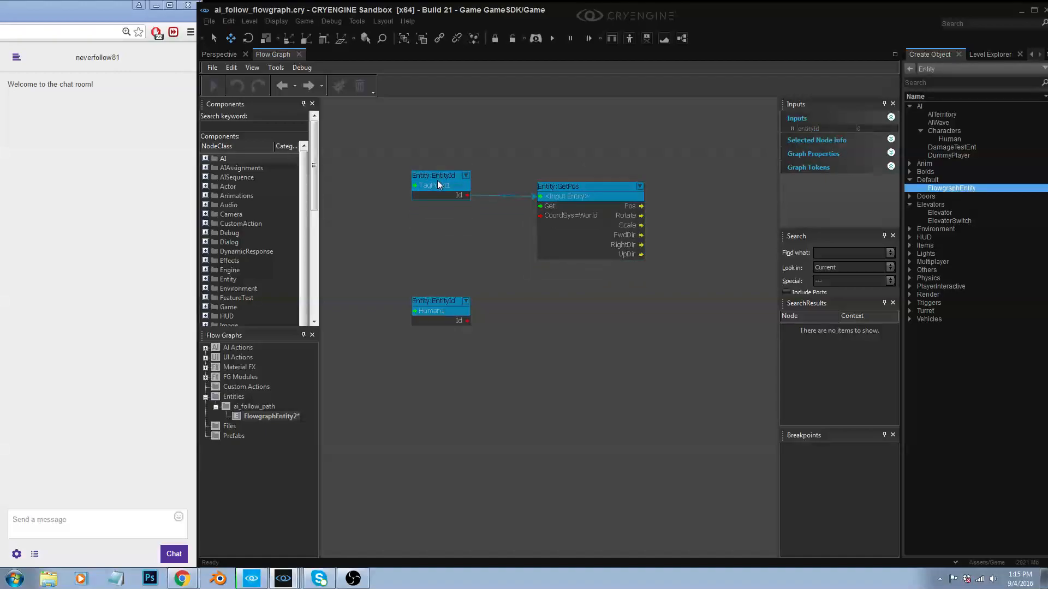
- Add a Game:Start node below the TagPoint1 node and connect its output to the GetPos node's Get input
left_click(382, 251)
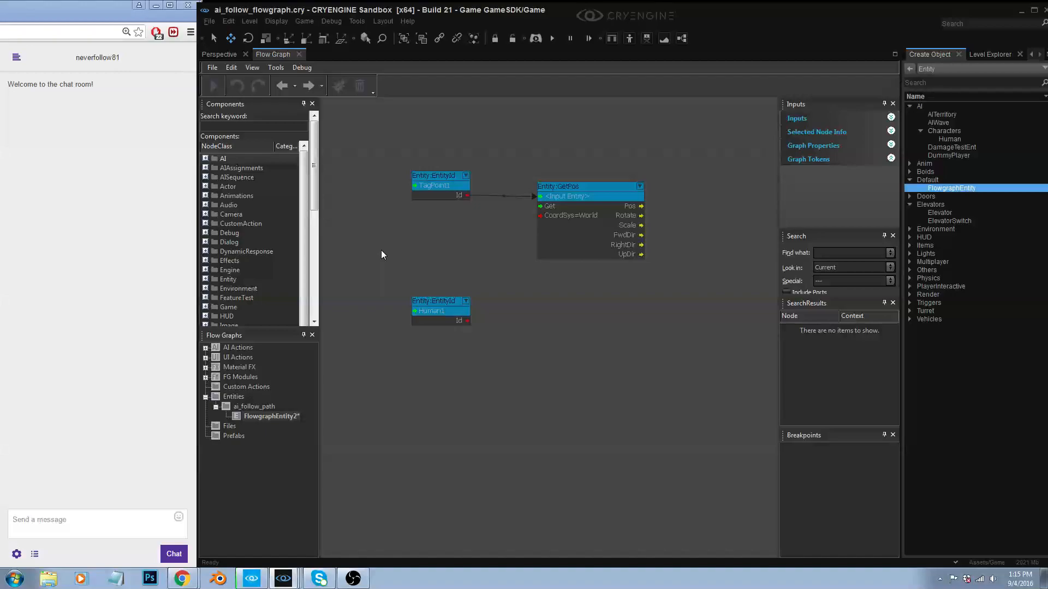
key("ctrl+v")
left_click_drag(382, 251, 551, 207)
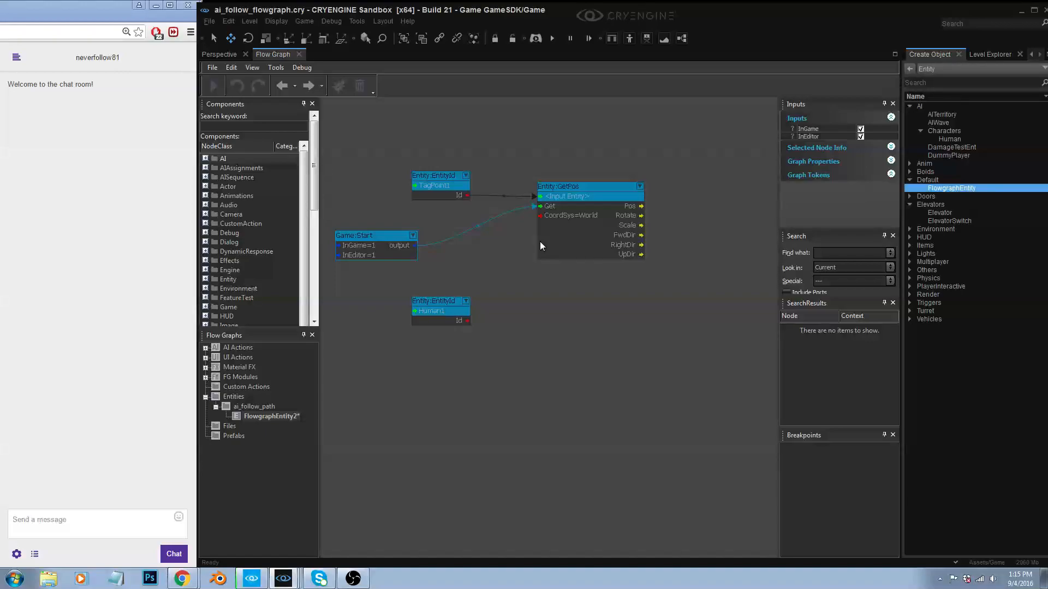
- Line up the Human1 node under the TagPoint1 node and bring the GetPos node closer to them
left_click_drag(431, 174, 411, 175)
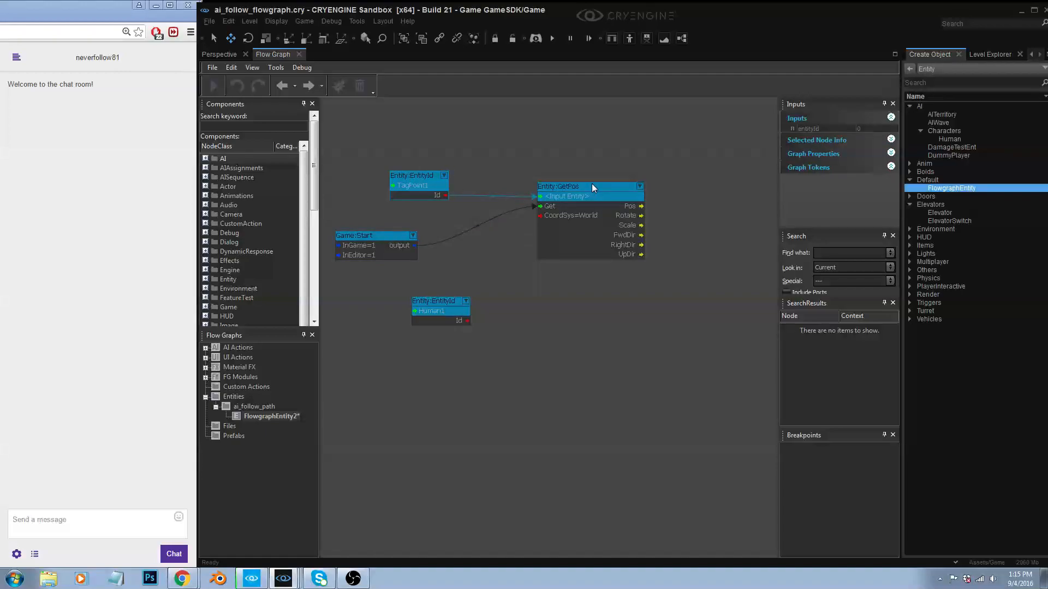
left_click_drag(597, 185, 598, 180)
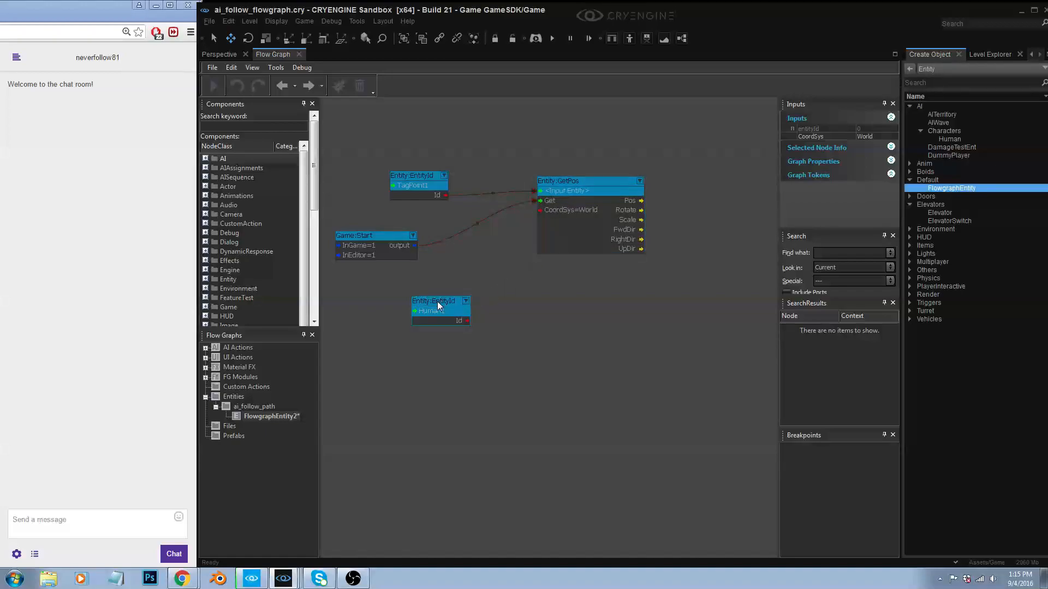
left_click_drag(437, 302, 417, 302)
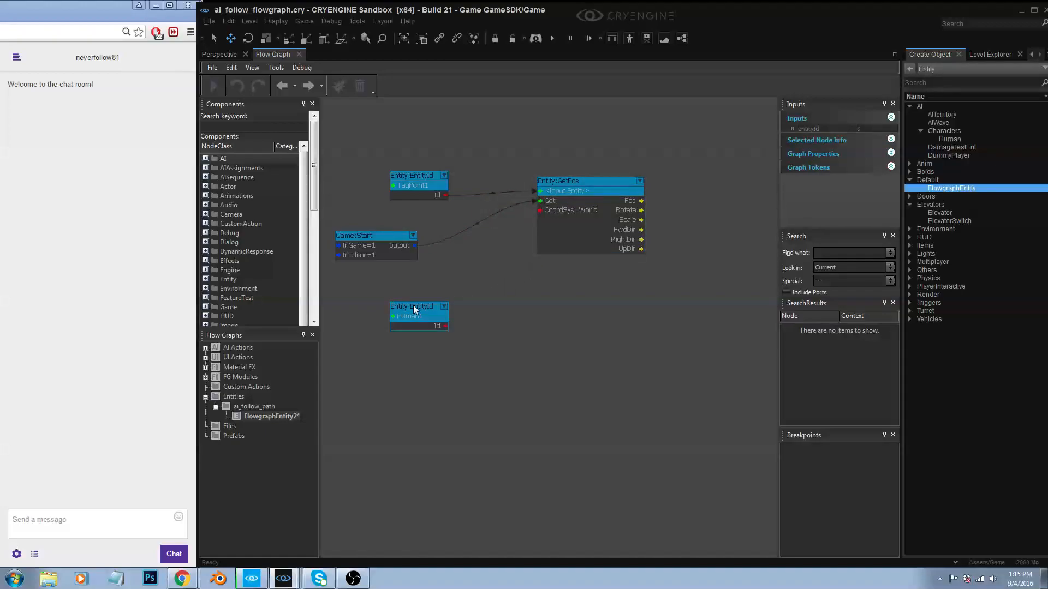
left_click_drag(574, 186, 524, 170)
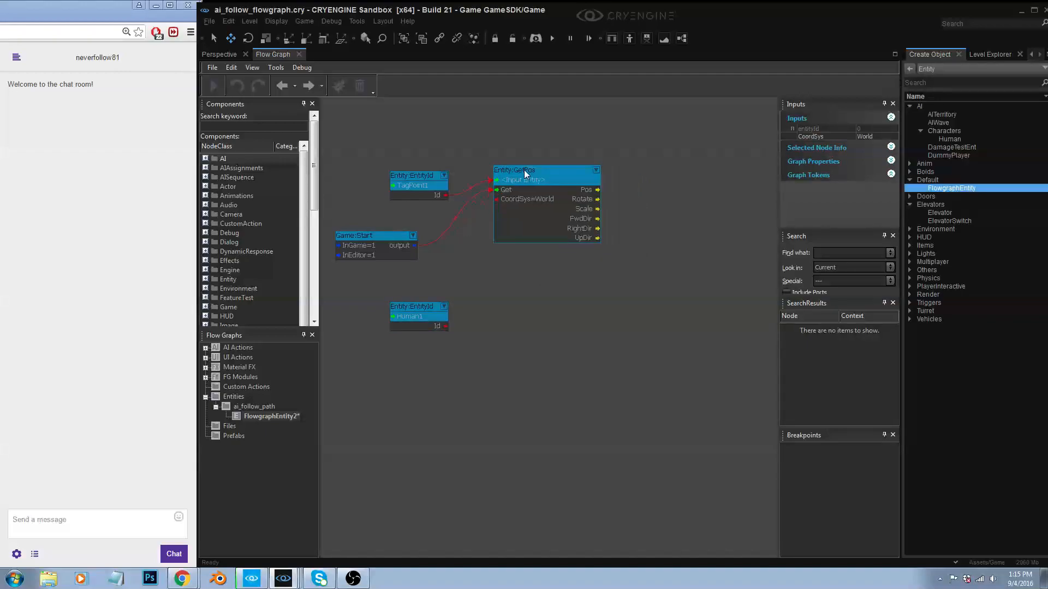
key("ctrl+v")
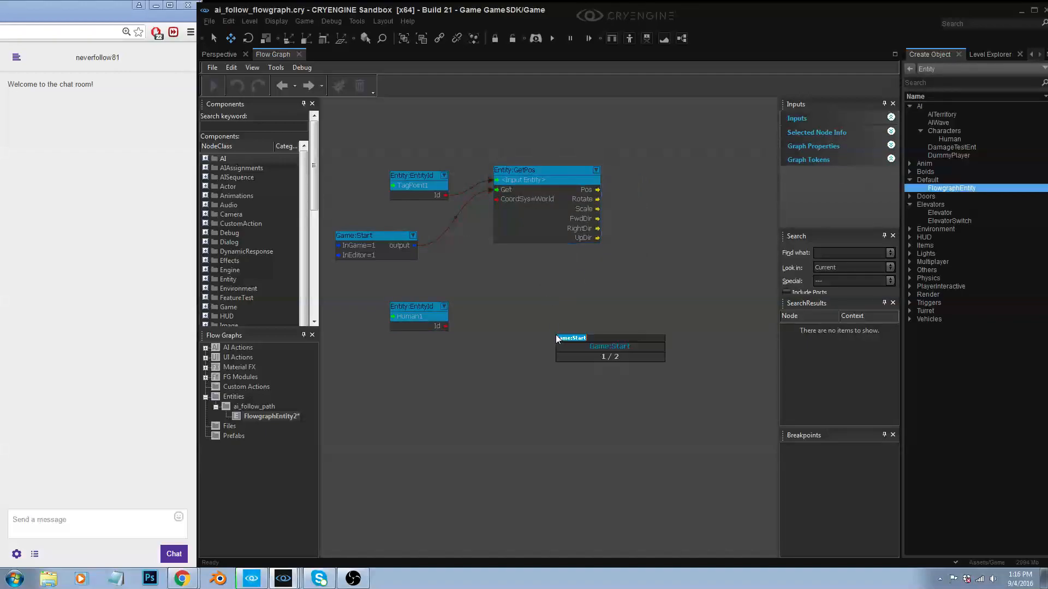
key("ctrl+z")
key("ctrl+v")
left_click_drag(636, 310, 621, 305)
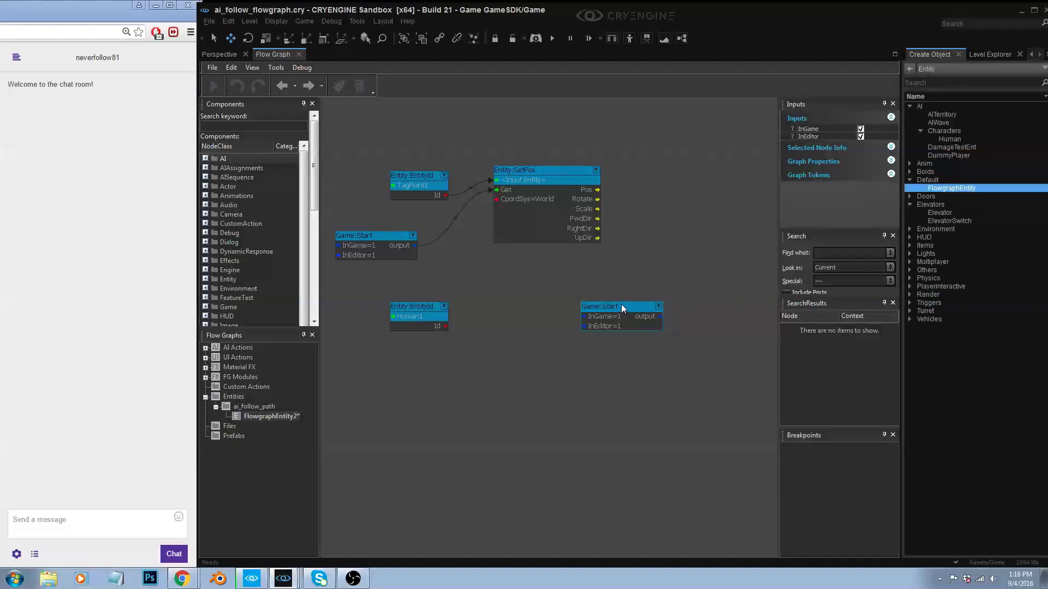
key("Delete")
- Add an AISequence:Move node and place it level with the Human1 node, leaving a wide gap between them
right_click(518, 309)
mouse_move(543, 314)
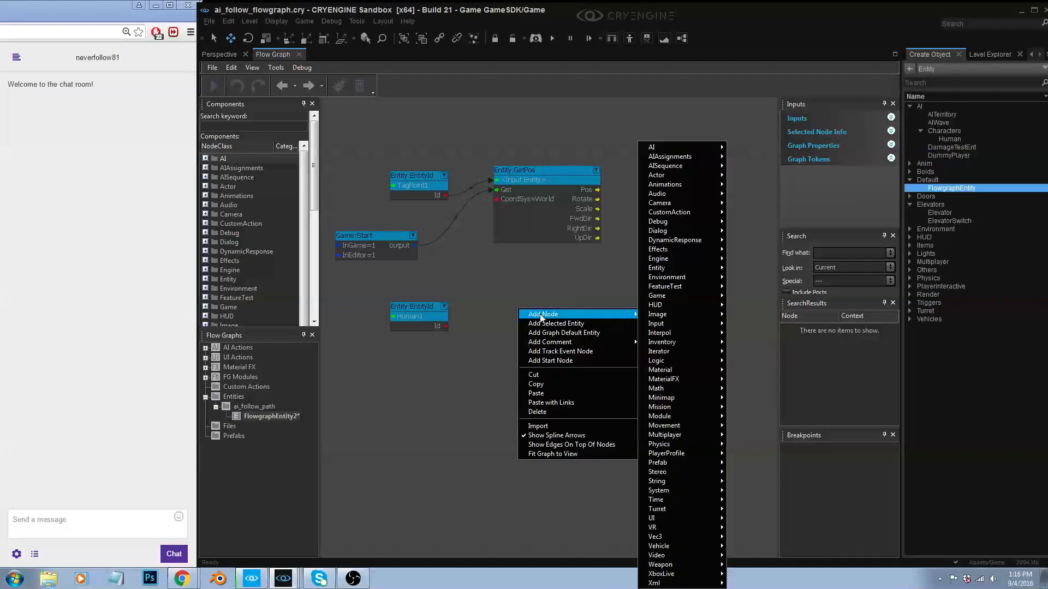
mouse_move(670, 147)
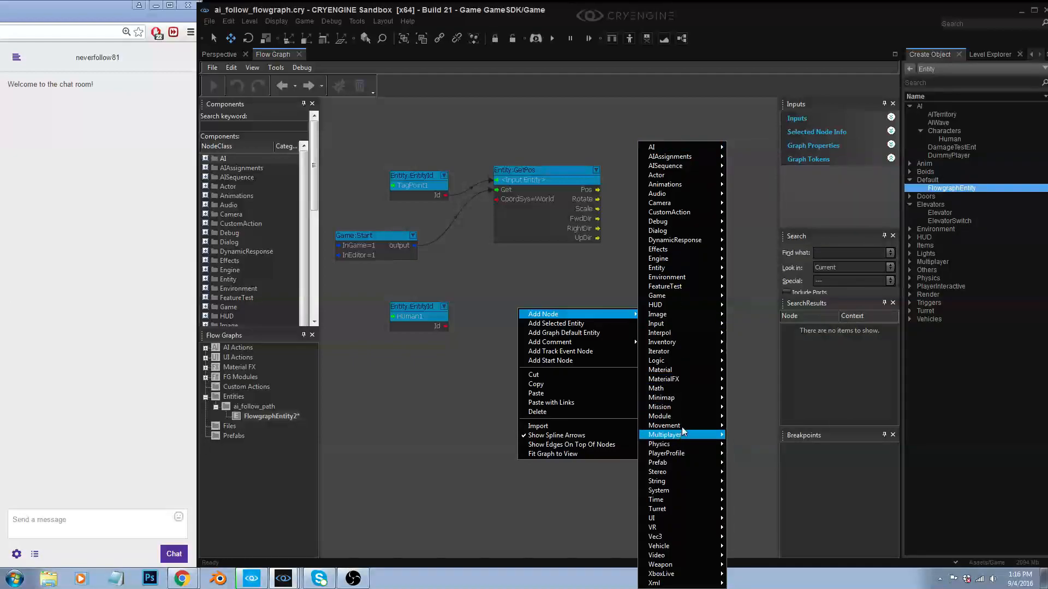
mouse_move(684, 427)
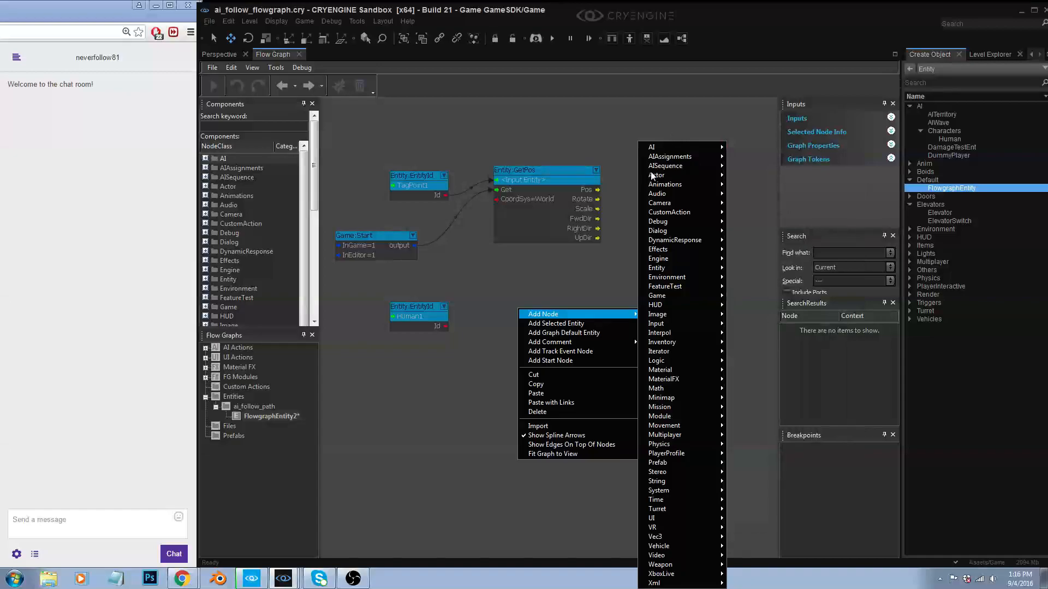
mouse_move(671, 171)
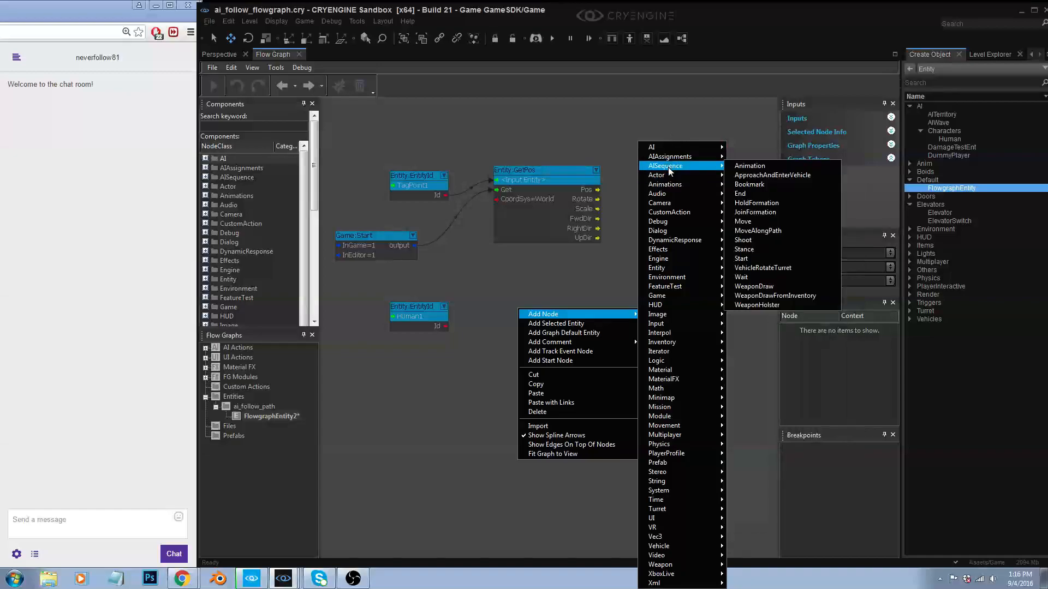
left_click(758, 221)
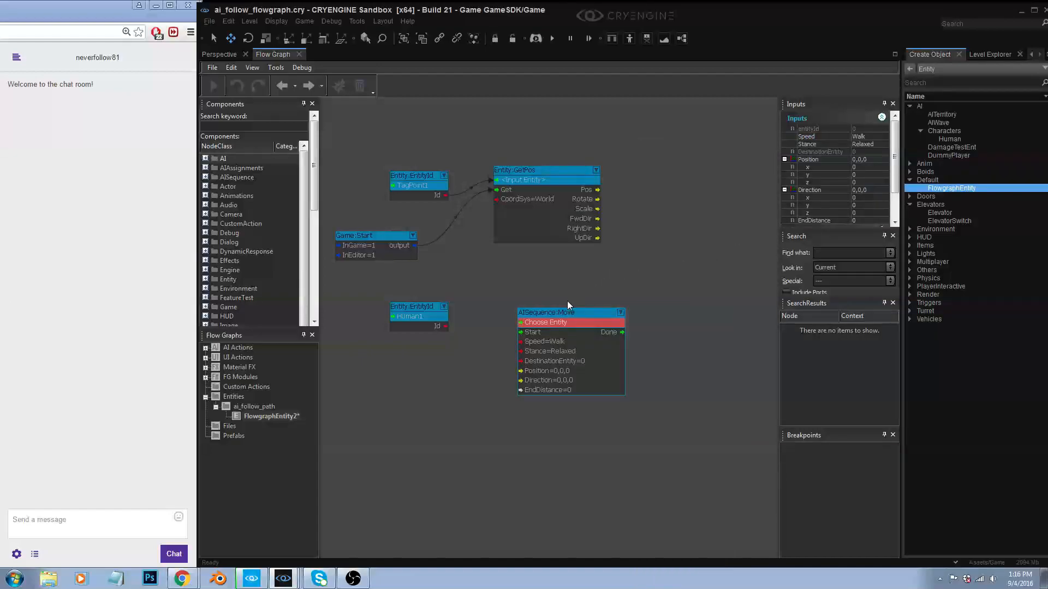
left_click_drag(564, 312, 659, 286)
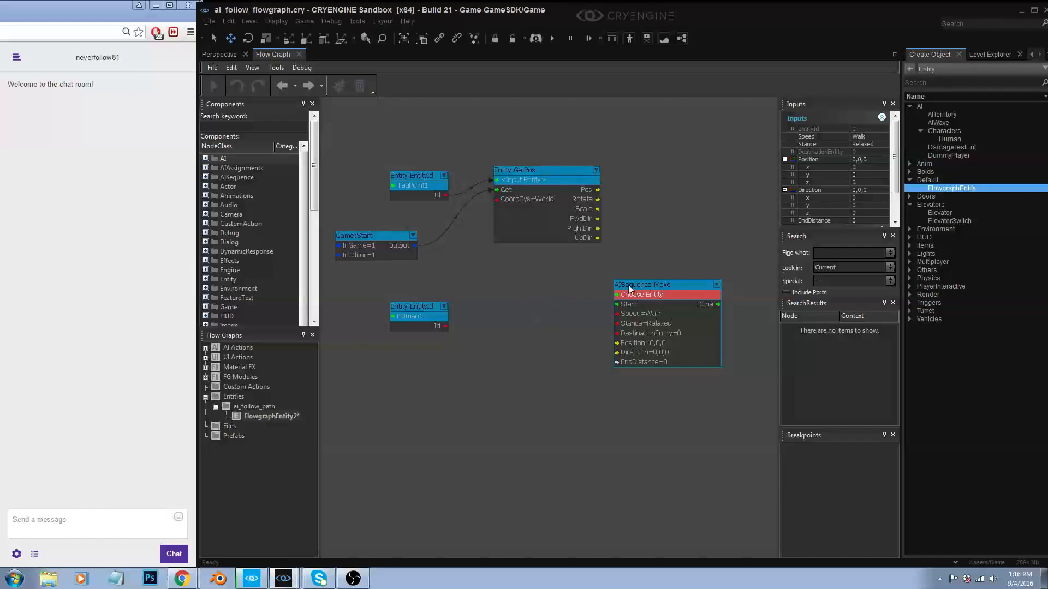
left_click_drag(674, 287, 677, 309)
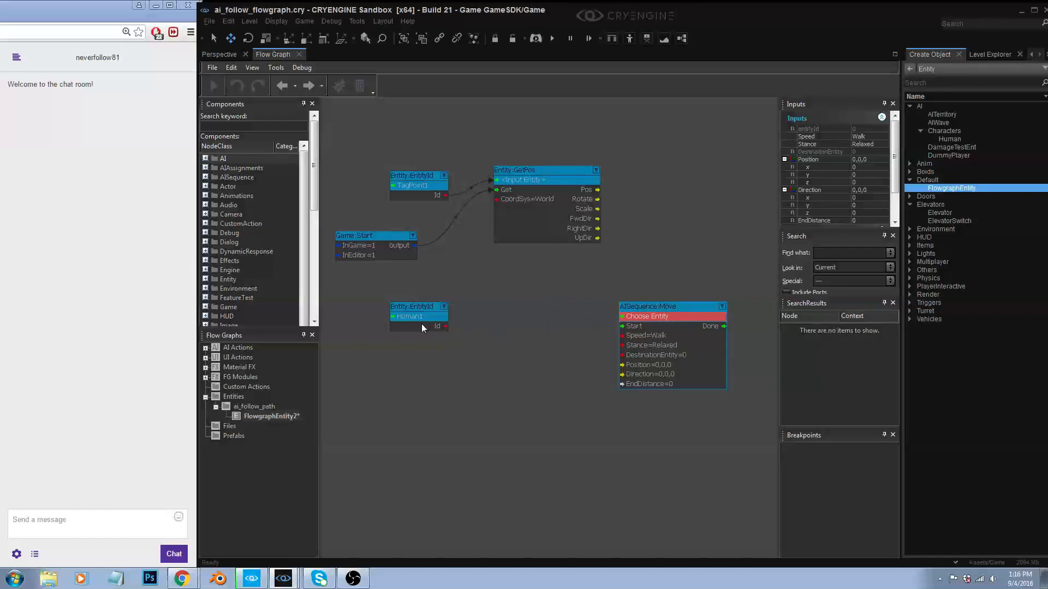
- Connect the Human1 node's Id to the AISequence:Move node's entity input and widen the gap between the two nodes
left_click_drag(438, 328, 653, 317)
left_click_drag(546, 170, 542, 169)
left_click_drag(657, 304, 677, 303)
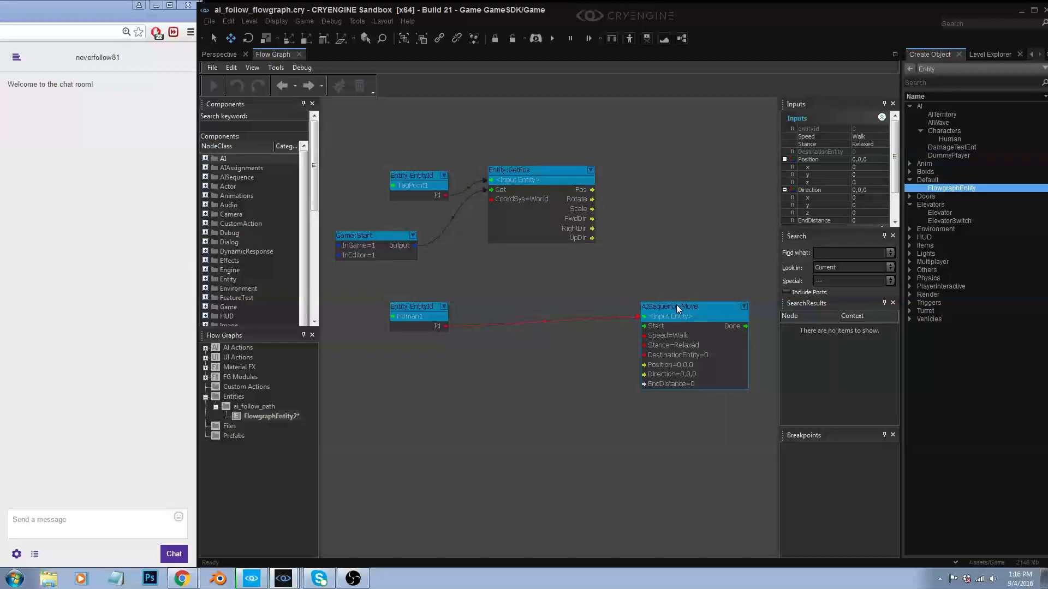
- Remove the link between the Human1 and AISequence:Move nodes, and add an AISequence:Start node in the gap between them
right_click(542, 323)
left_click(562, 326)
right_click(536, 318)
mouse_move(583, 326)
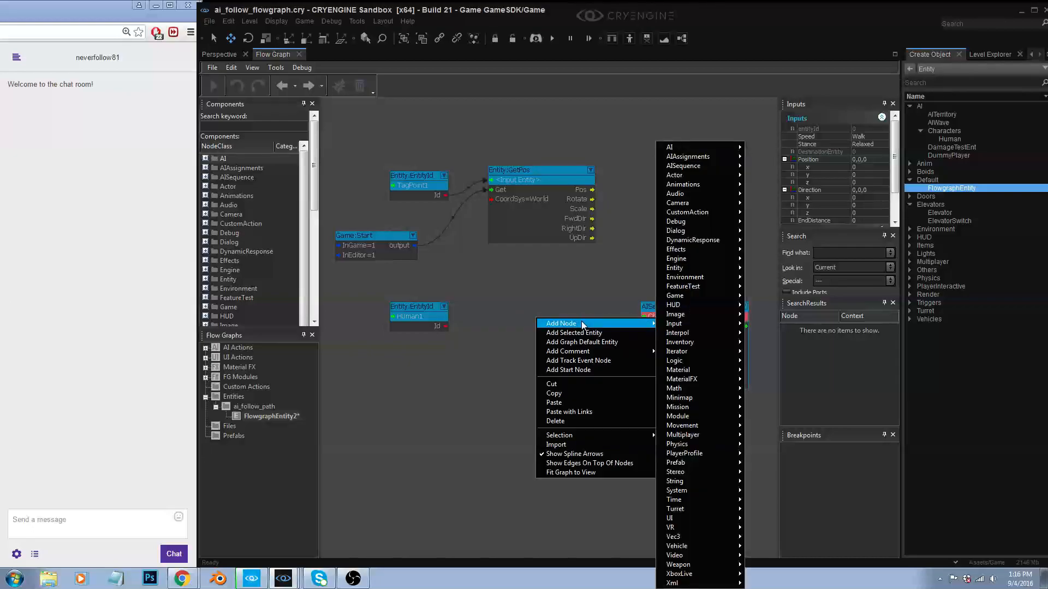
mouse_move(715, 165)
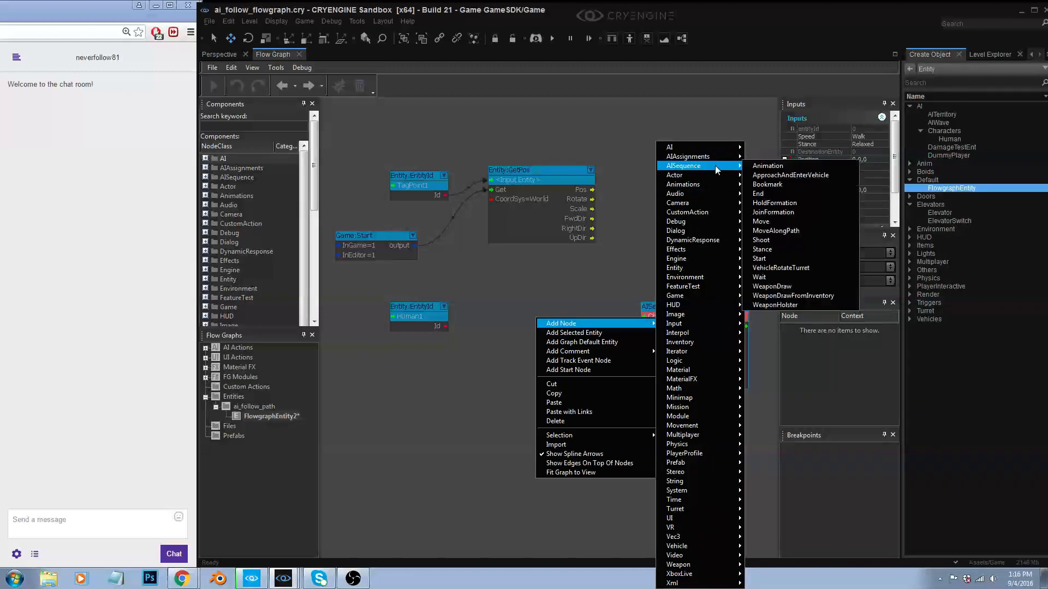
left_click(775, 257)
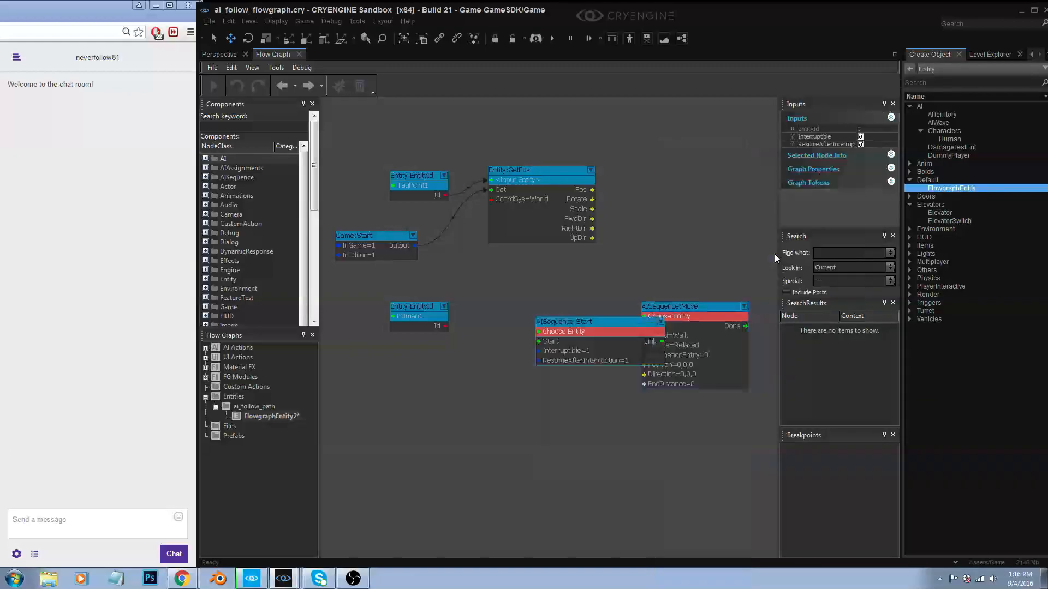
- Place the AISequence:Start node between the Human1 and AISequence:Move nodes, and link Human1's Id to the entity inputs of both sequence nodes
left_click_drag(568, 310, 514, 310)
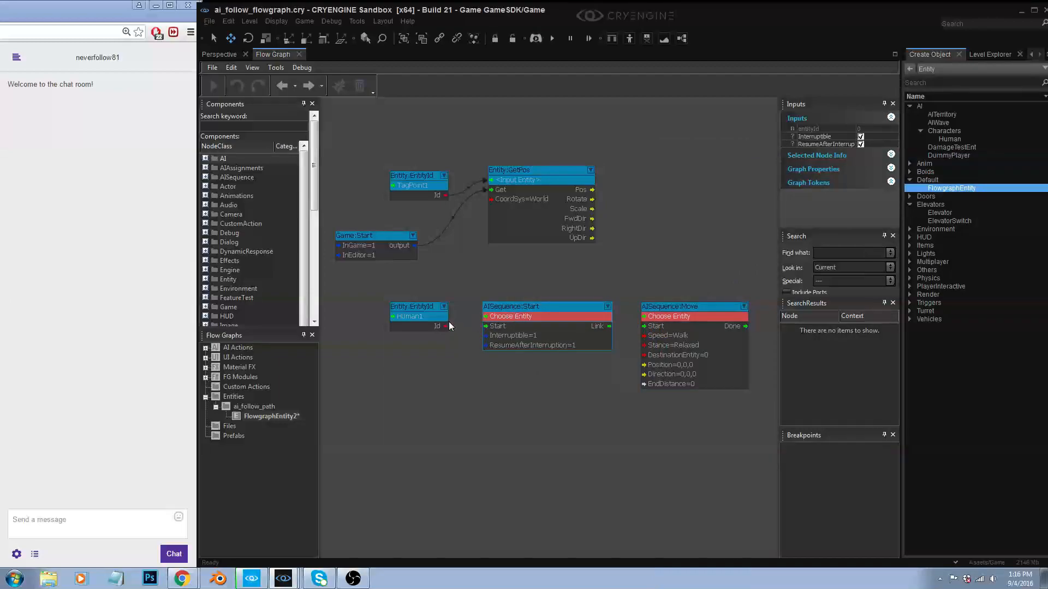
left_click_drag(443, 323, 487, 316)
left_click_drag(556, 312, 564, 340)
left_click_drag(444, 325, 657, 315)
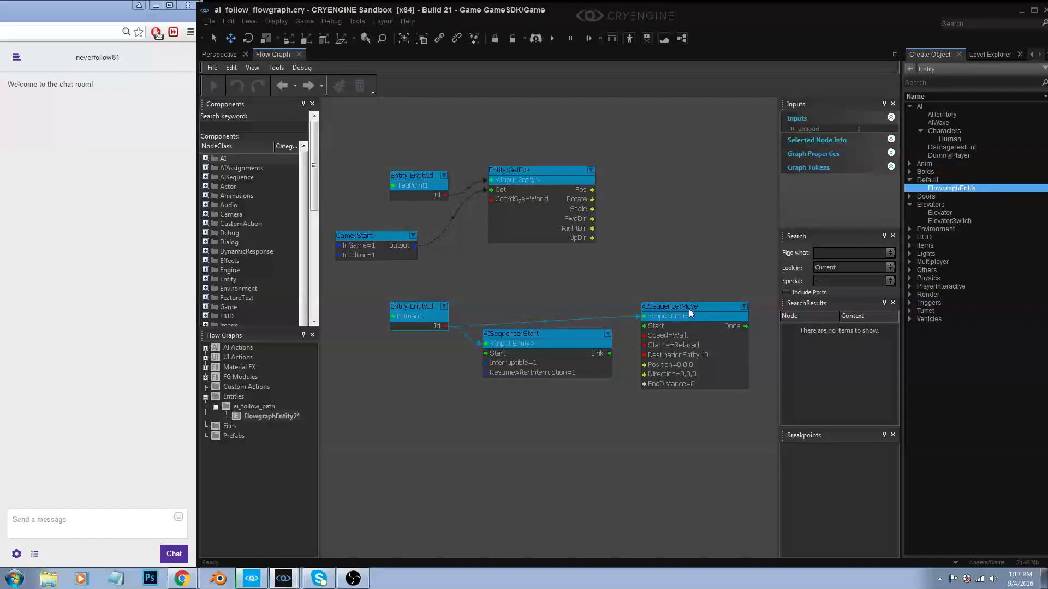
left_click_drag(544, 335, 556, 338)
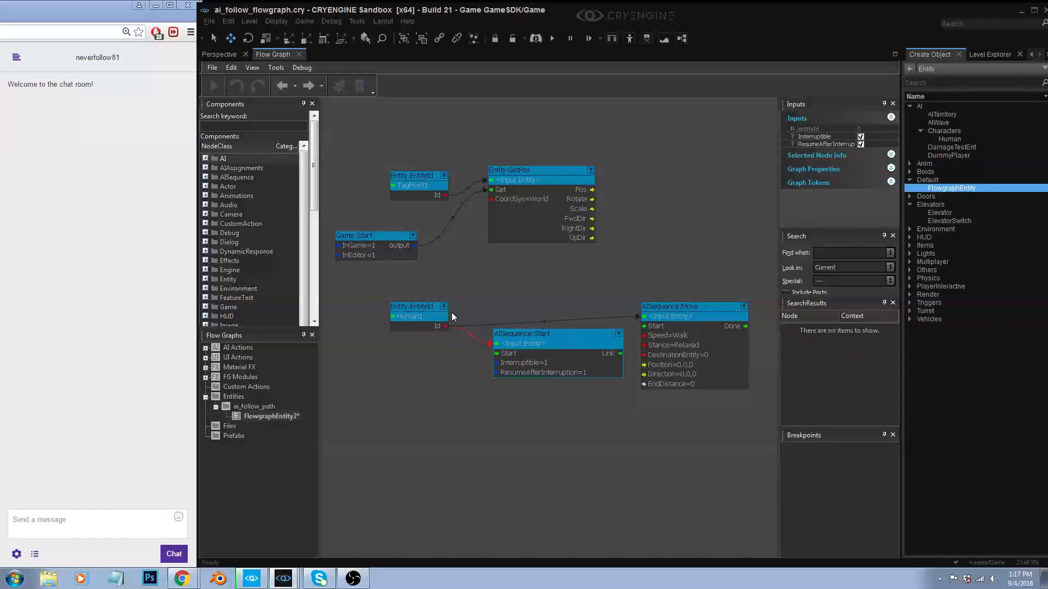
left_click_drag(409, 306, 385, 307)
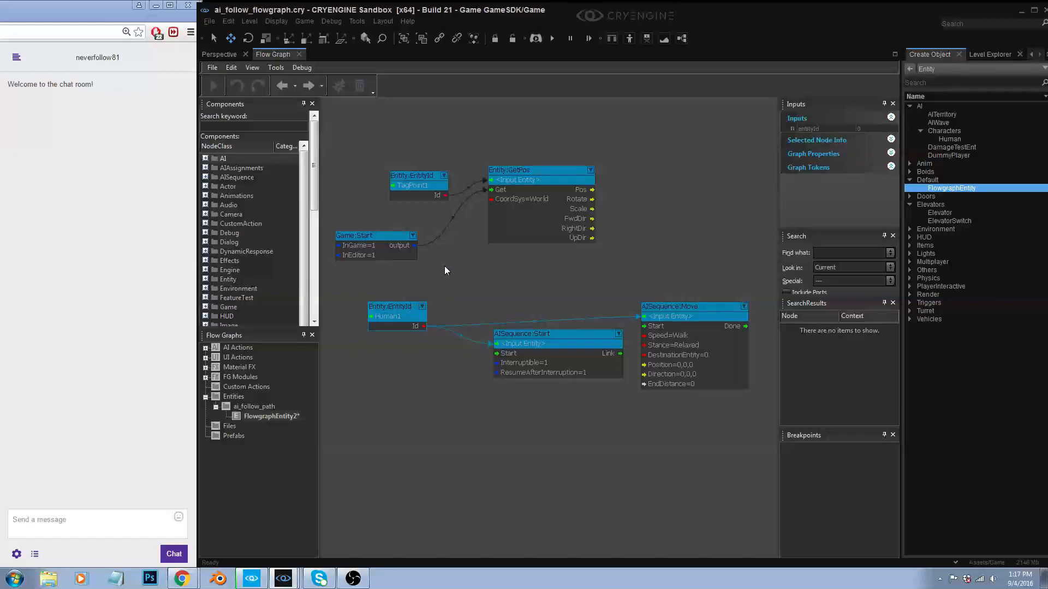
- Link Game:Start's output to the AISequence:Start node's Start input, and that node's Link output to AISequence:Move's Start input
left_click_drag(412, 245, 505, 354)
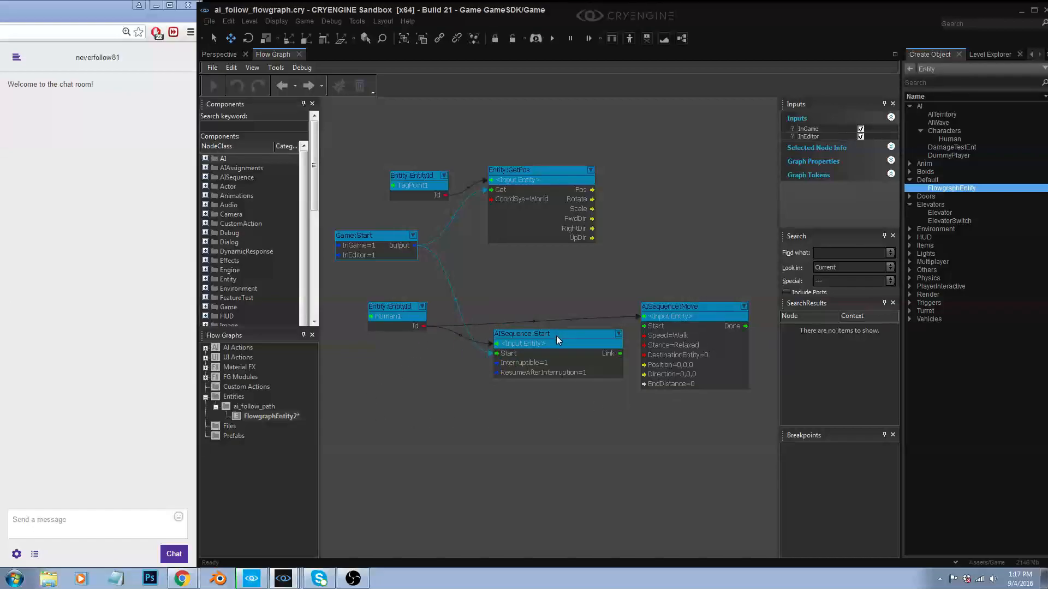
left_click_drag(556, 336, 542, 336)
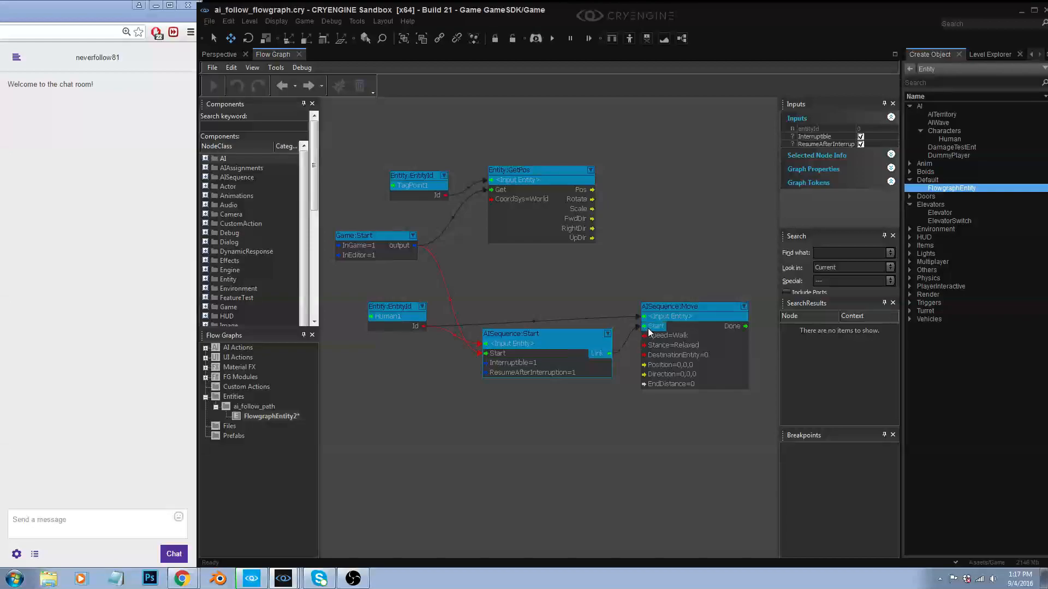
left_click_drag(674, 305, 682, 294)
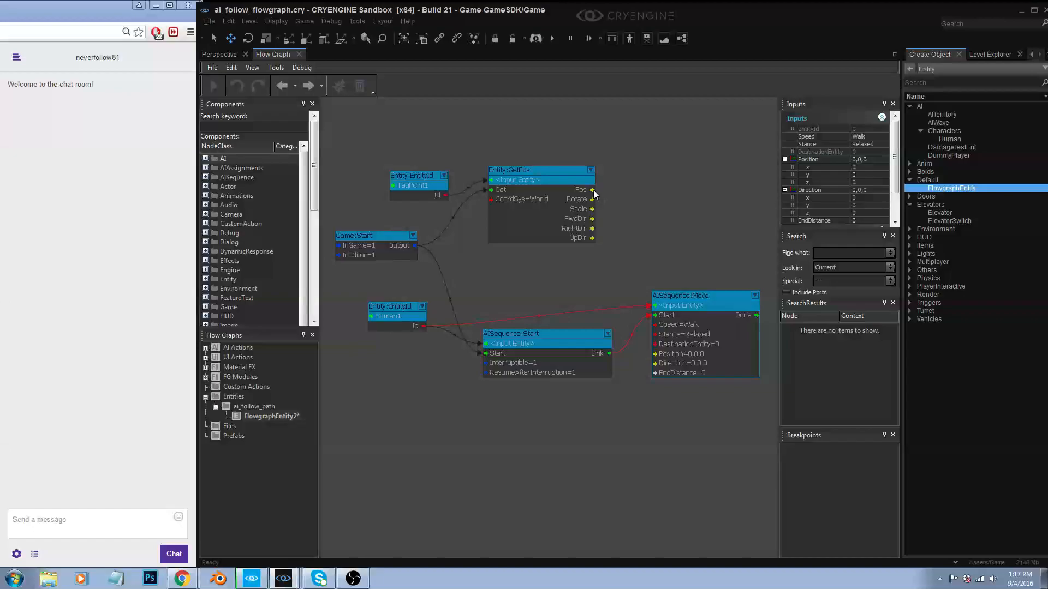
- Connect GetPos's Pos output to the AISequence:Move node's Position input and shift the TagPoint1 node up and to the left
left_click_drag(593, 190, 622, 211)
left_click_drag(658, 358, 657, 355)
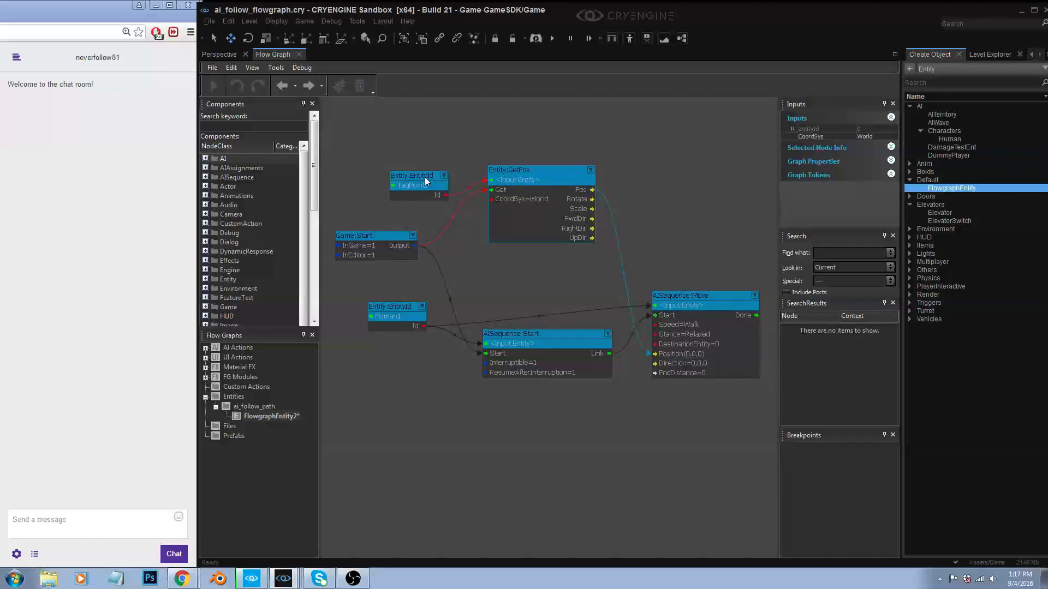
left_click_drag(425, 177, 412, 161)
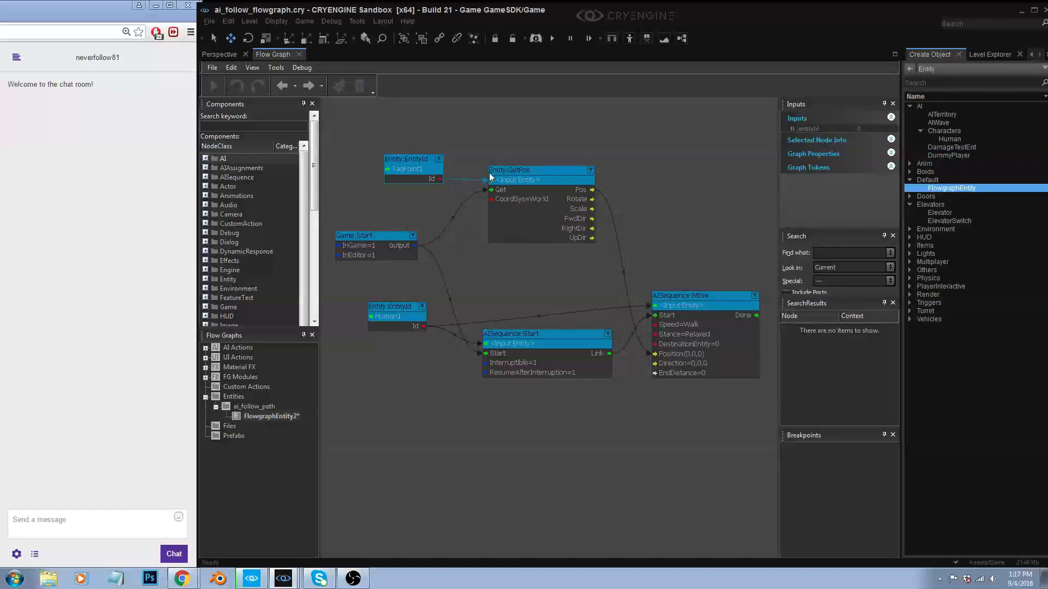
- Run the AI/physics simulation in the perspective view to test the character's walk to the elevator, and stop it again
left_click(234, 54)
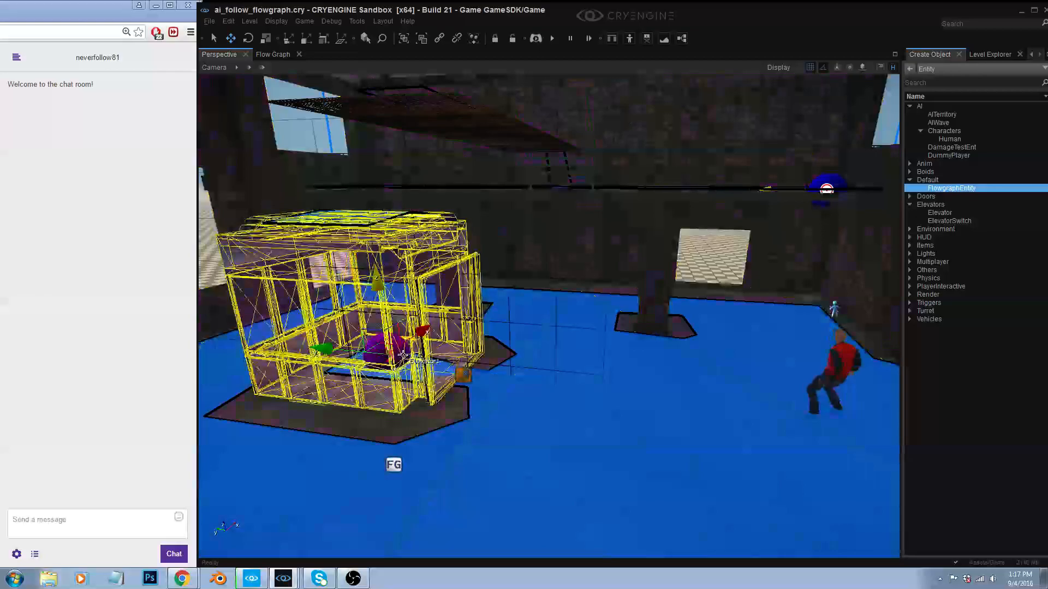
left_click(553, 38)
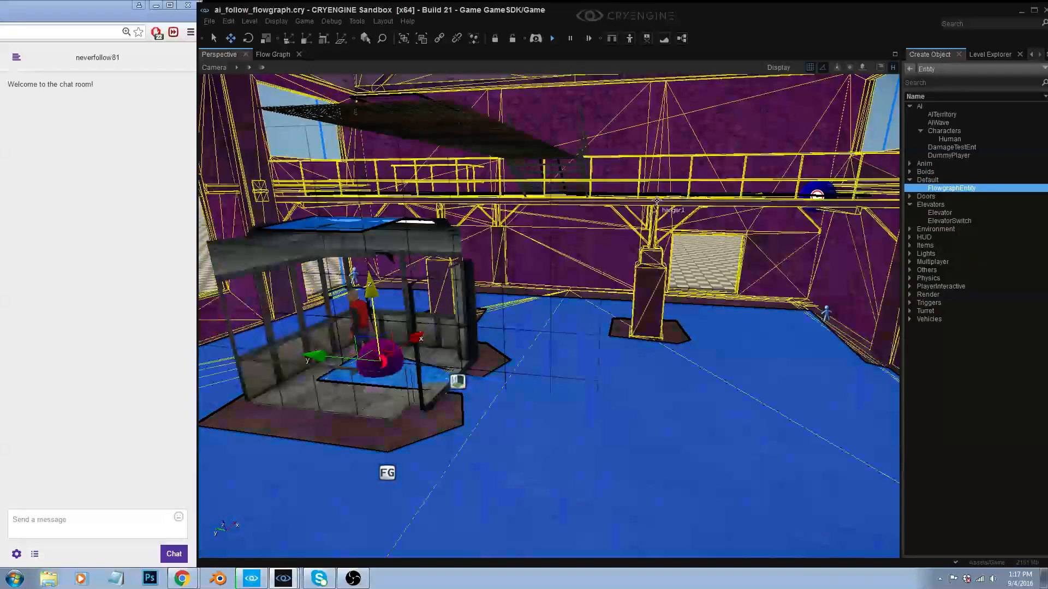
left_click(553, 38)
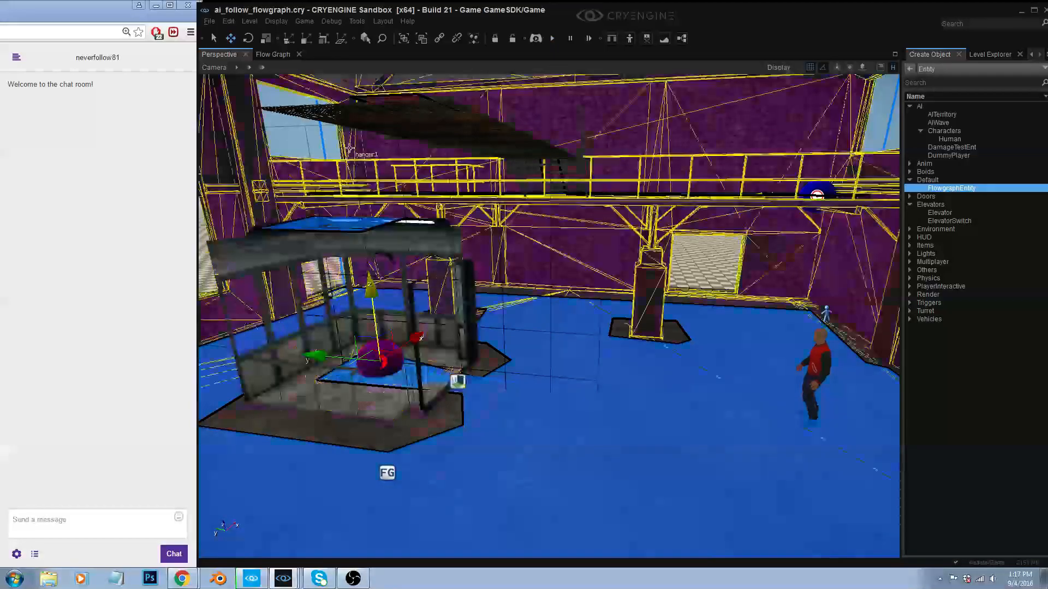
- Select the elevator in the perspective view and examine its floor and slide settings in the entity properties
left_click(273, 54)
left_click(227, 54)
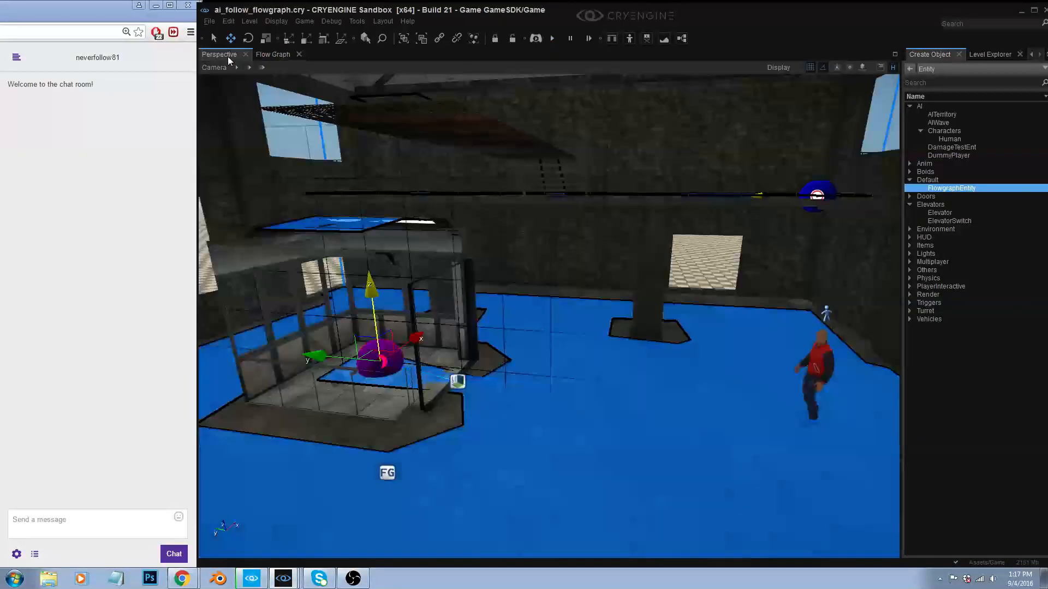
left_click(380, 360)
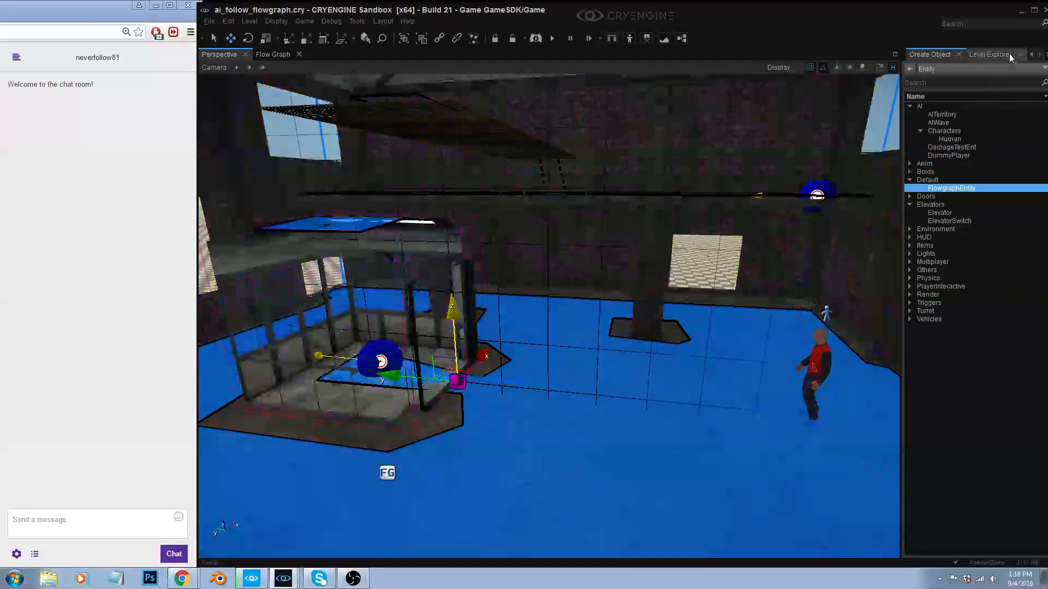
scroll(994, 55, "up", 1)
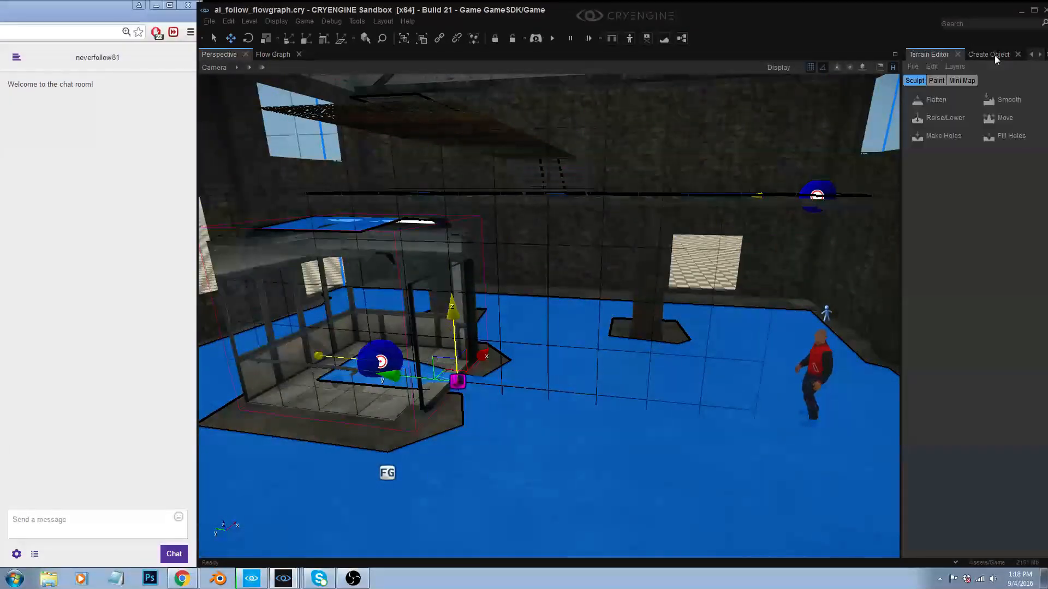
scroll(994, 55, "up", 2)
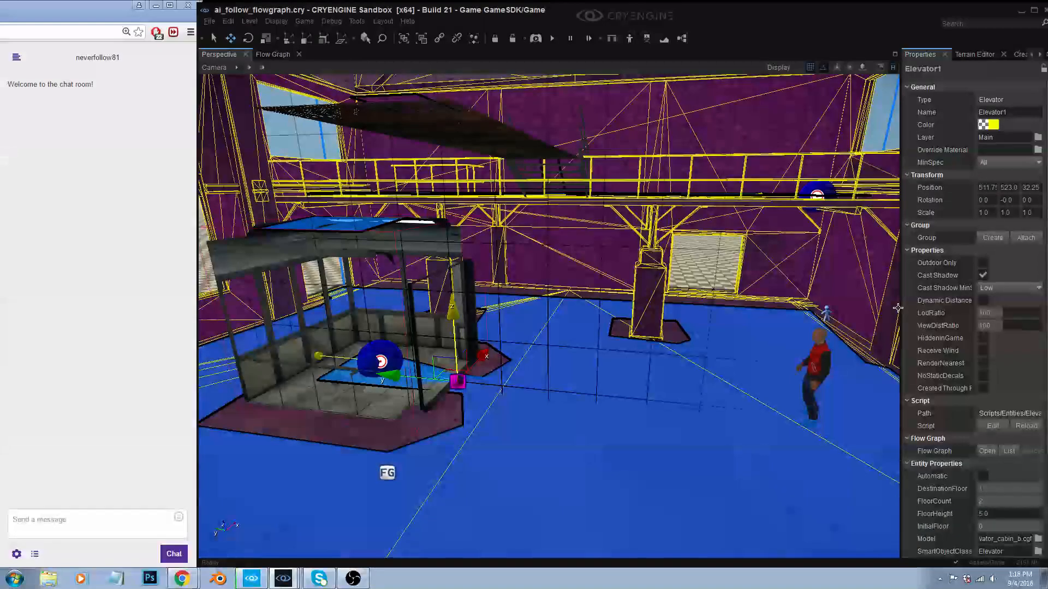
left_click_drag(899, 307, 883, 313)
scroll(987, 429, "down", 3)
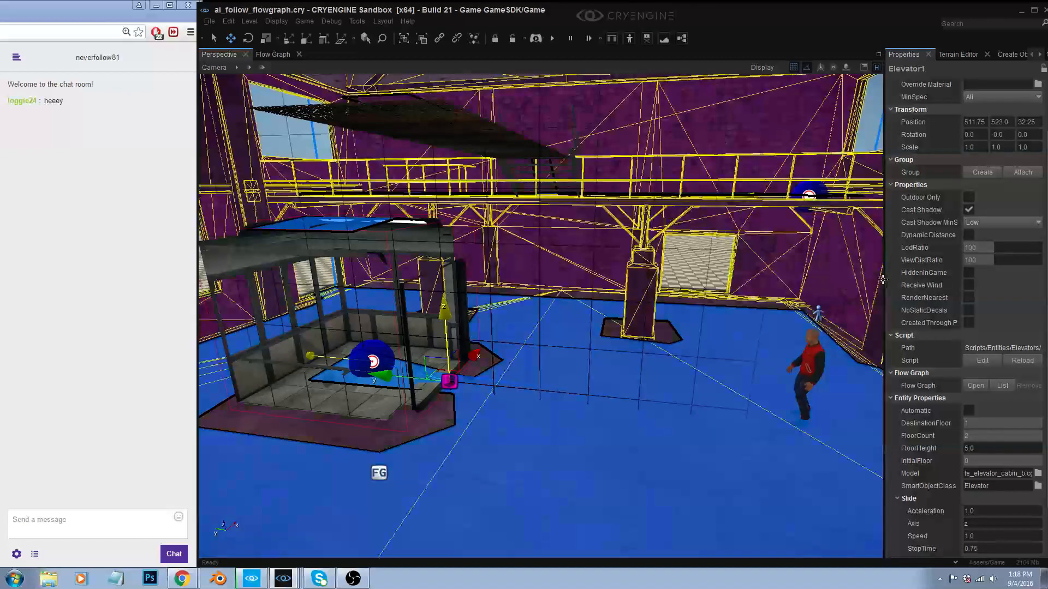
left_click_drag(885, 284, 909, 283)
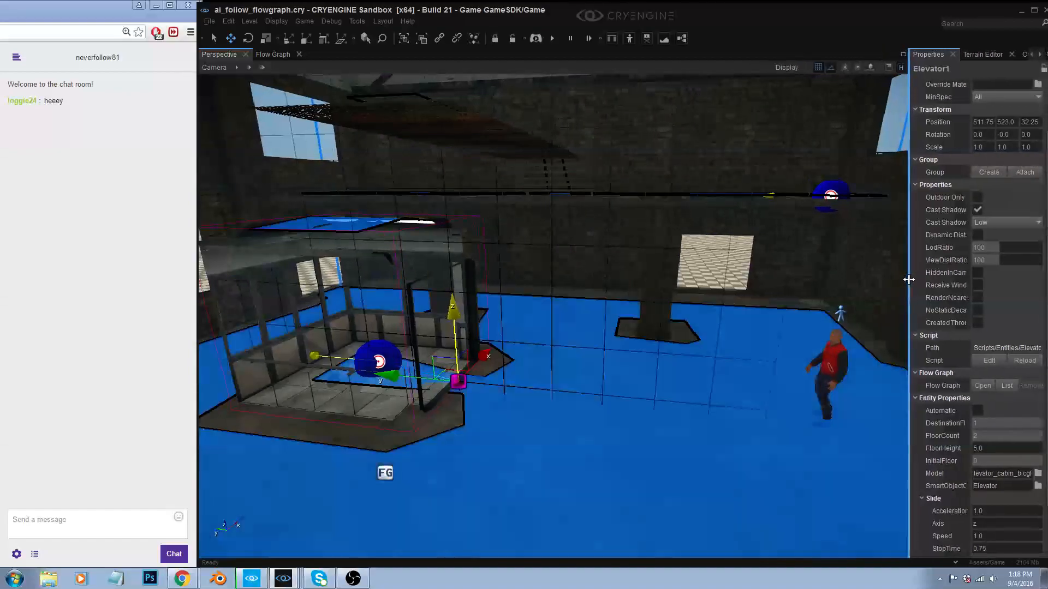
- Duplicate the TagPoint1 node in the flow graph, place the copy above the original, and assign the selected Elevator1 entity to it
left_click(277, 53)
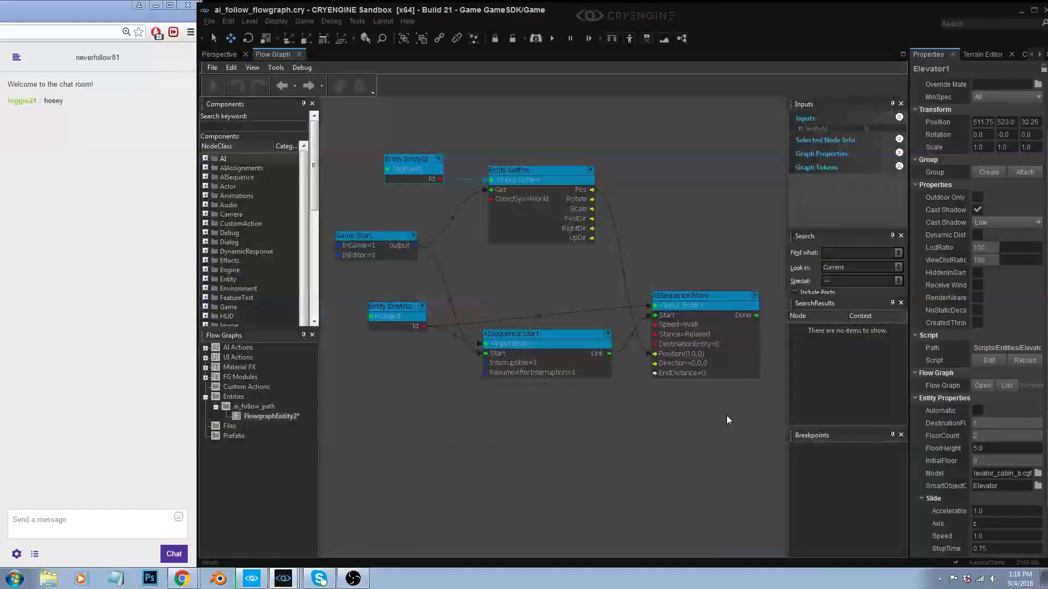
left_click_drag(410, 163, 382, 159)
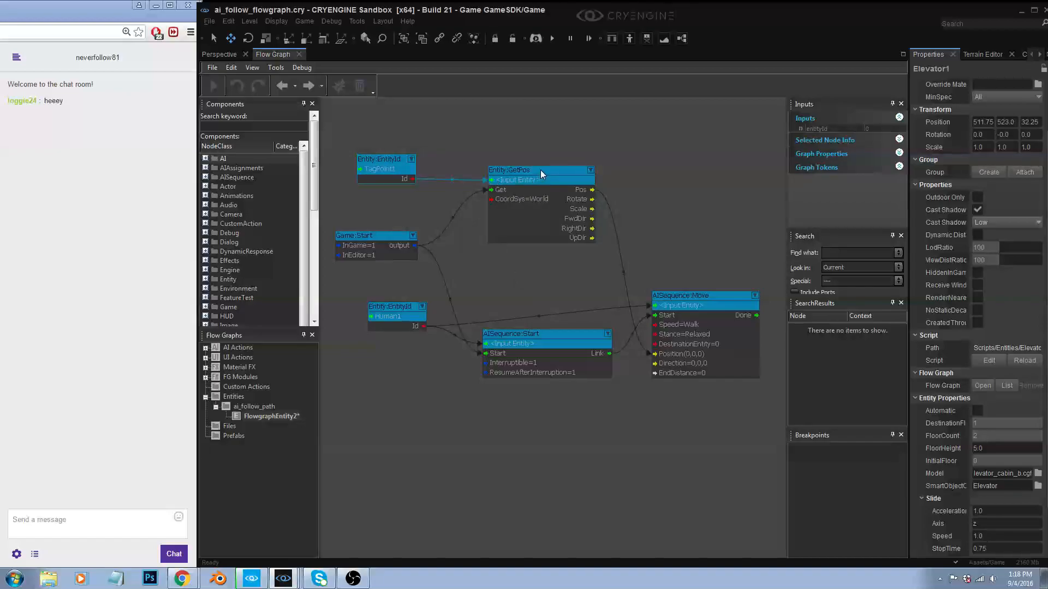
left_click_drag(541, 172, 546, 172)
left_click(385, 157)
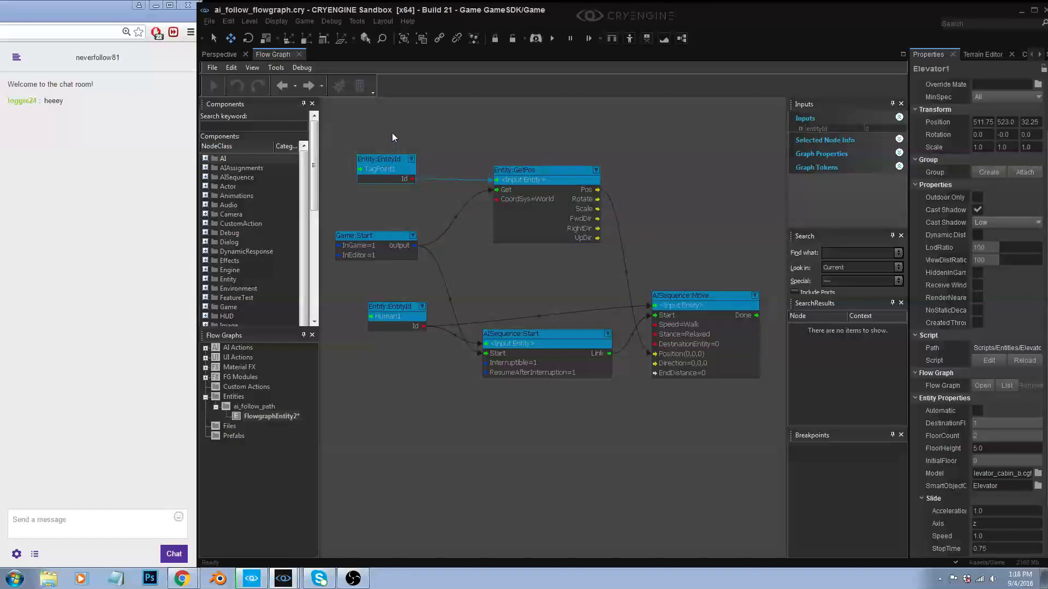
key("ctrl+v")
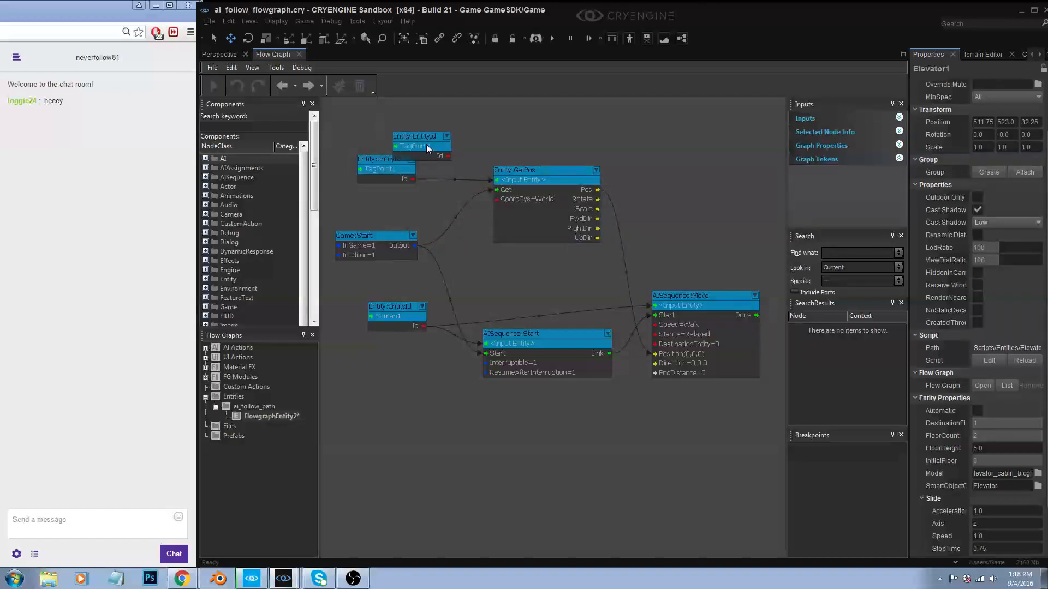
left_click_drag(414, 136, 385, 123)
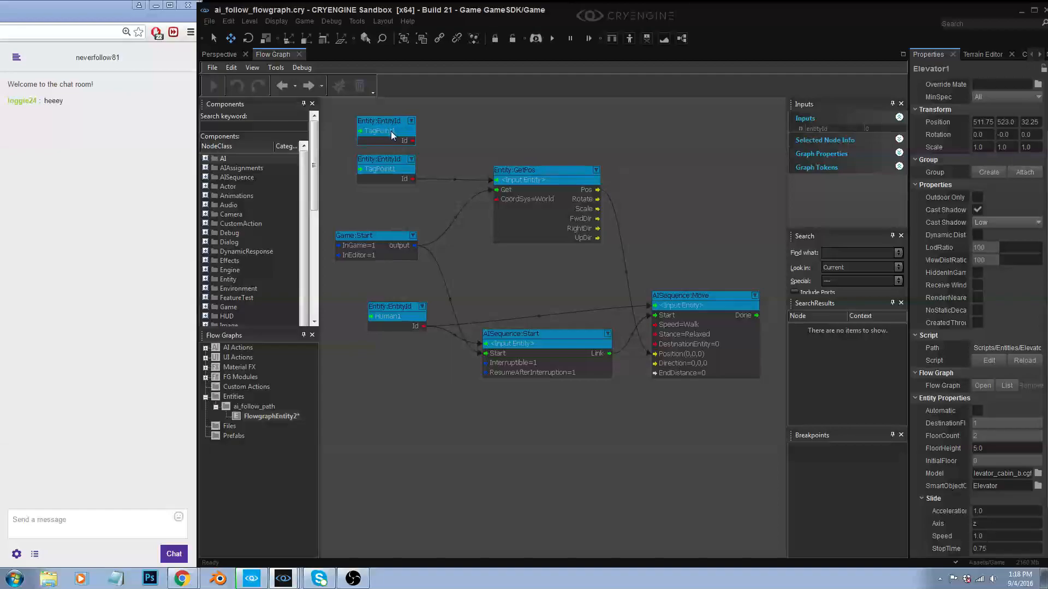
right_click(391, 131)
left_click(408, 139)
left_click(664, 214)
- Widen the flow graph canvas by narrowing the panels on both sides, and move the Elevator1 node farther above the TagPoint1 node
scroll(539, 351, "down", 2)
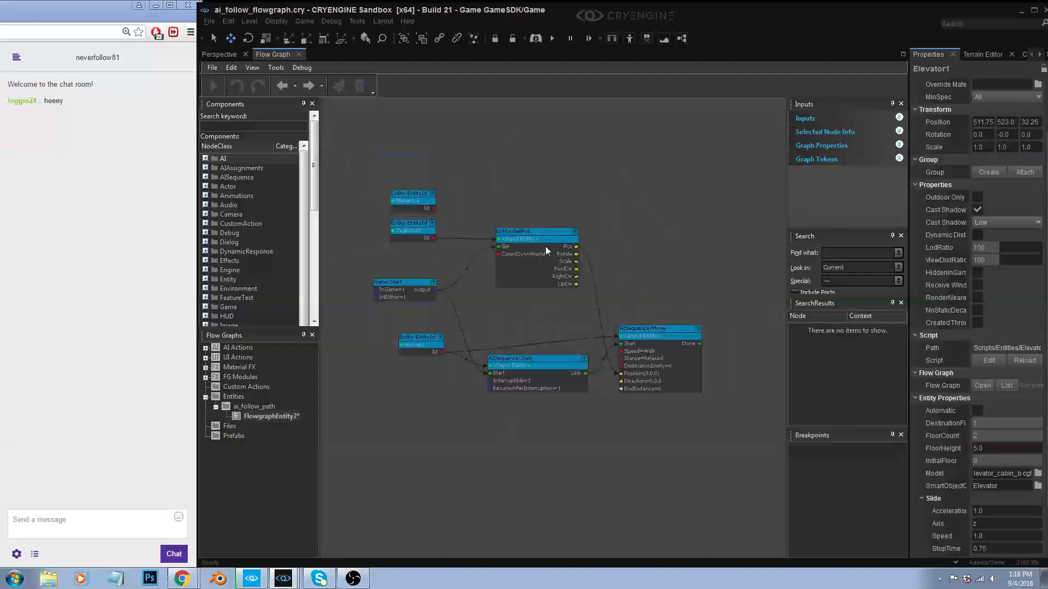
scroll(548, 212, "up", 4)
scroll(571, 202, "down", 1)
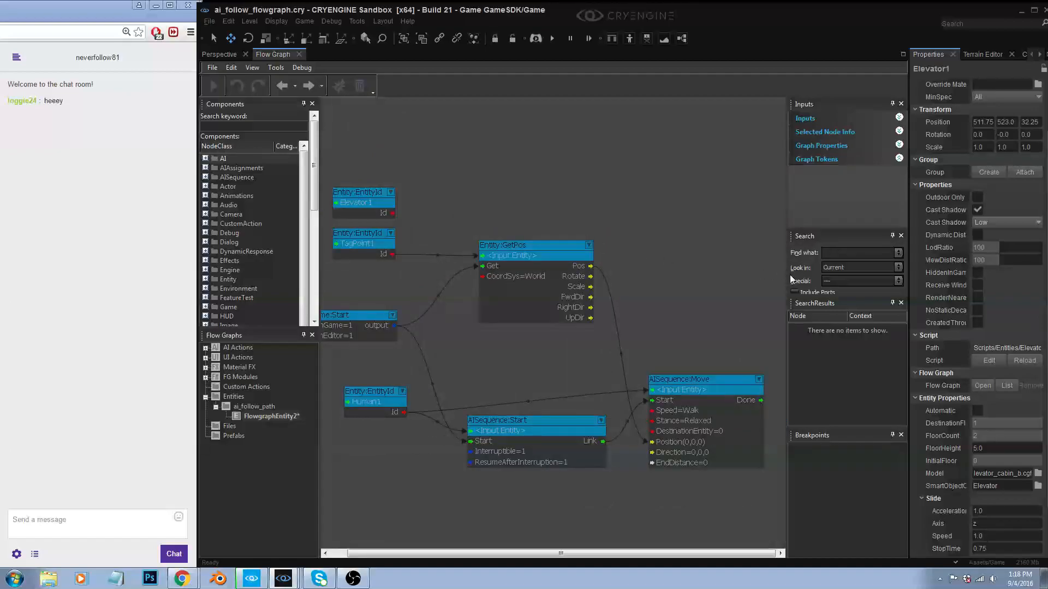
left_click_drag(790, 280, 818, 278)
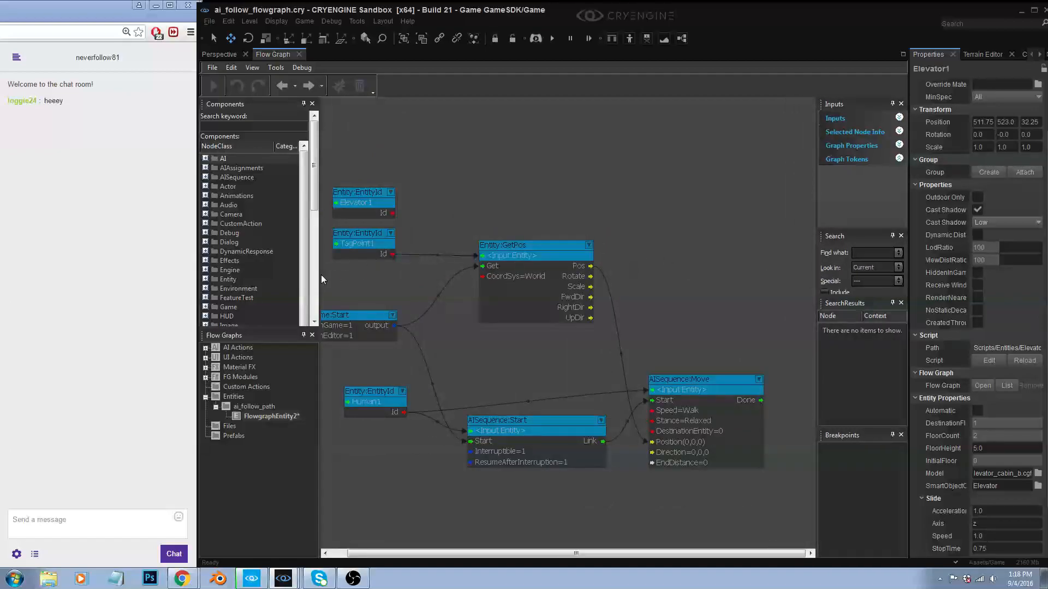
left_click_drag(321, 279, 285, 279)
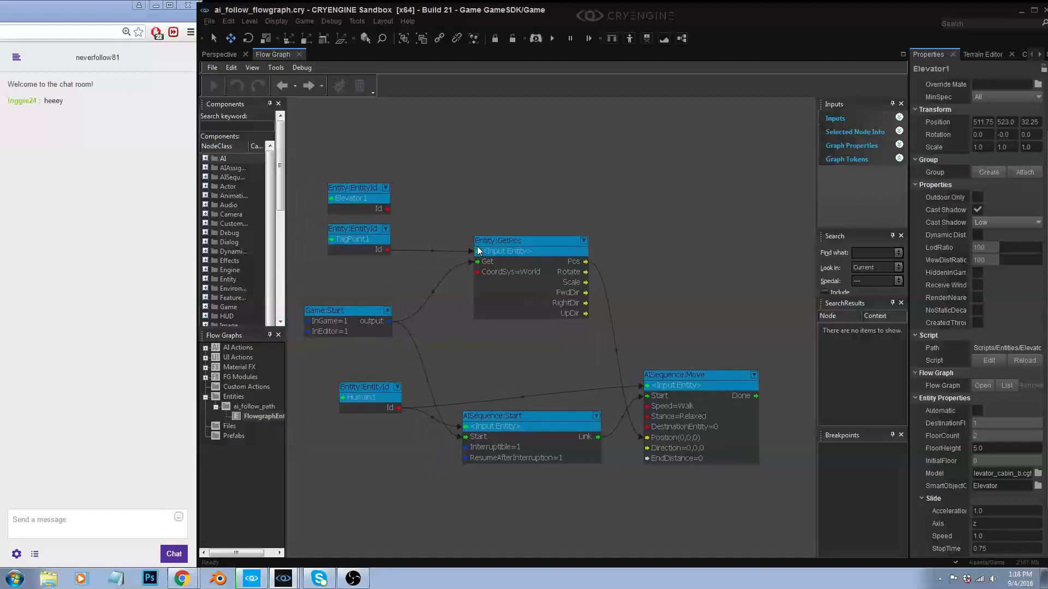
right_click_drag(474, 249, 495, 264)
left_click_drag(369, 203, 365, 163)
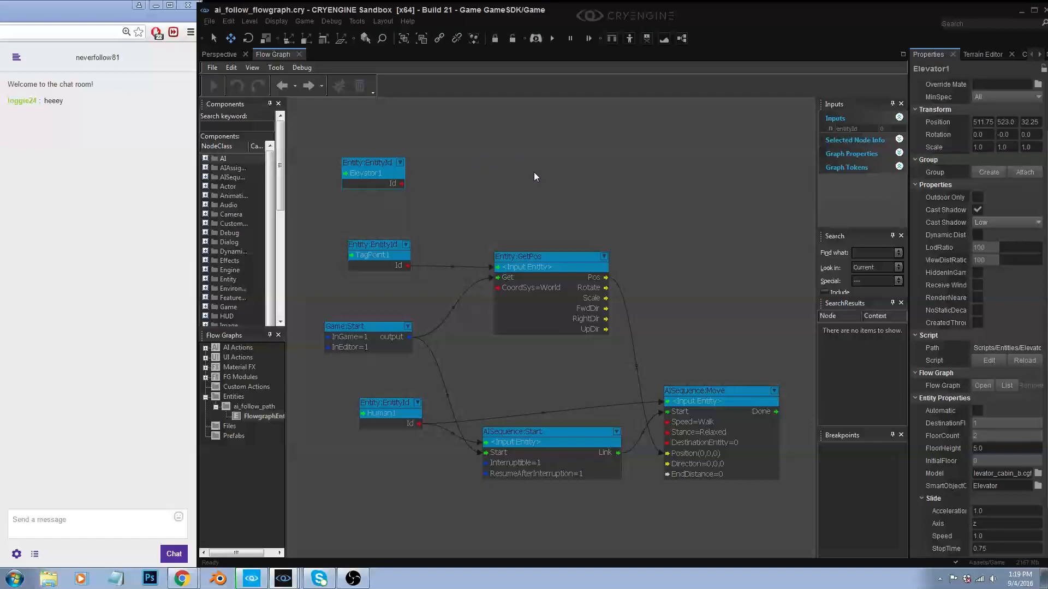
- Add an Entity:PropertySet node above the GetPos node and connect the Elevator1 node's Id to its entity input
key("q")
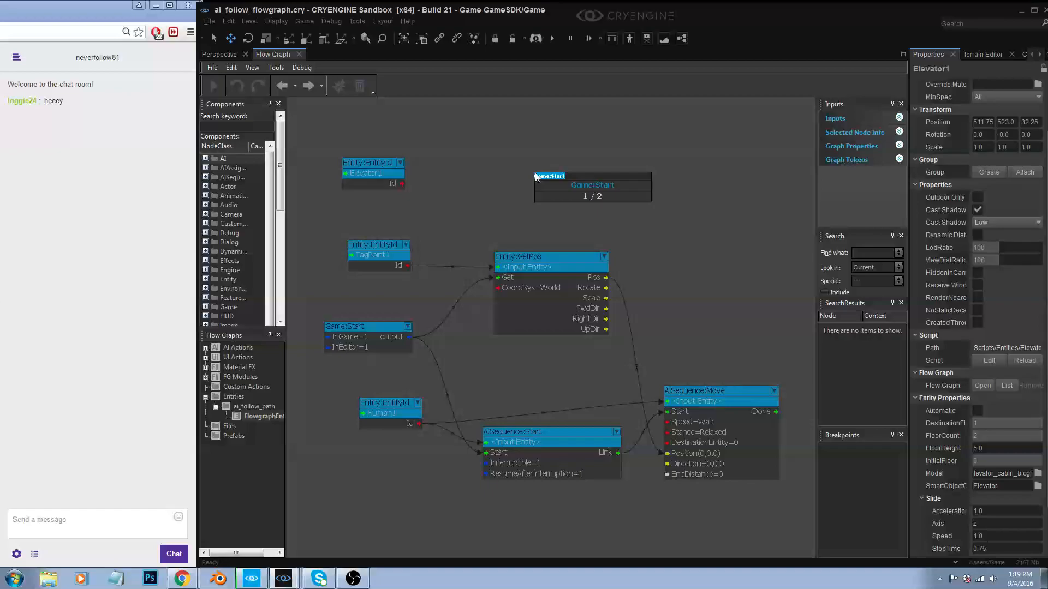
type("proper")
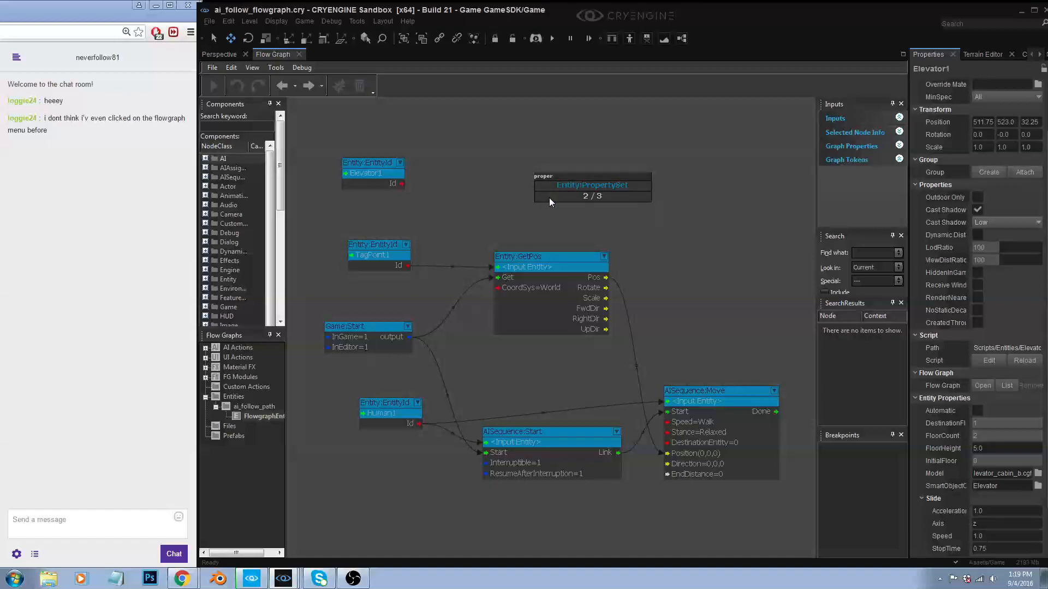
key("Return")
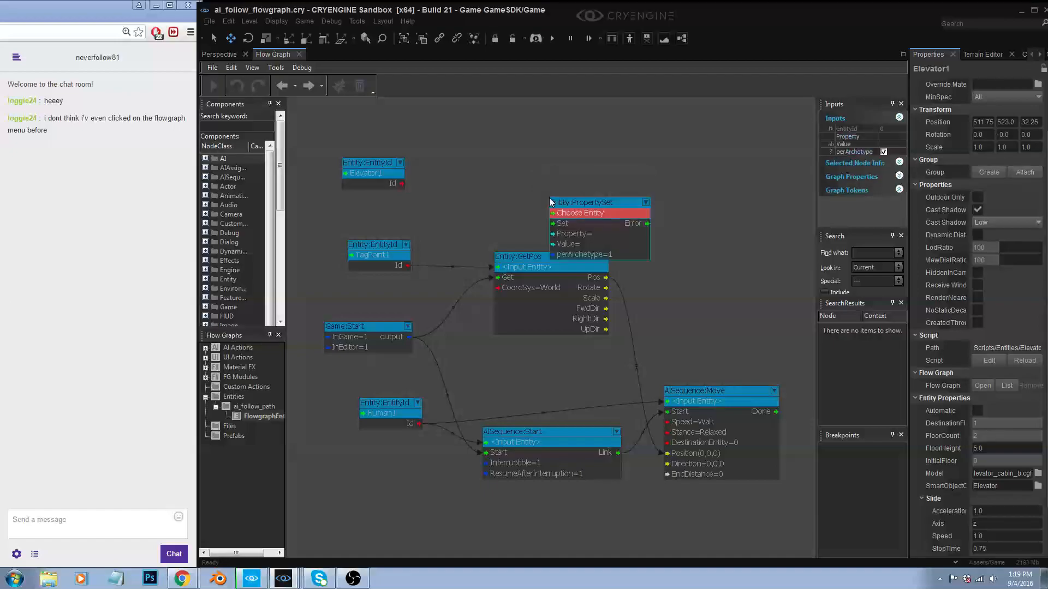
left_click_drag(594, 199, 541, 126)
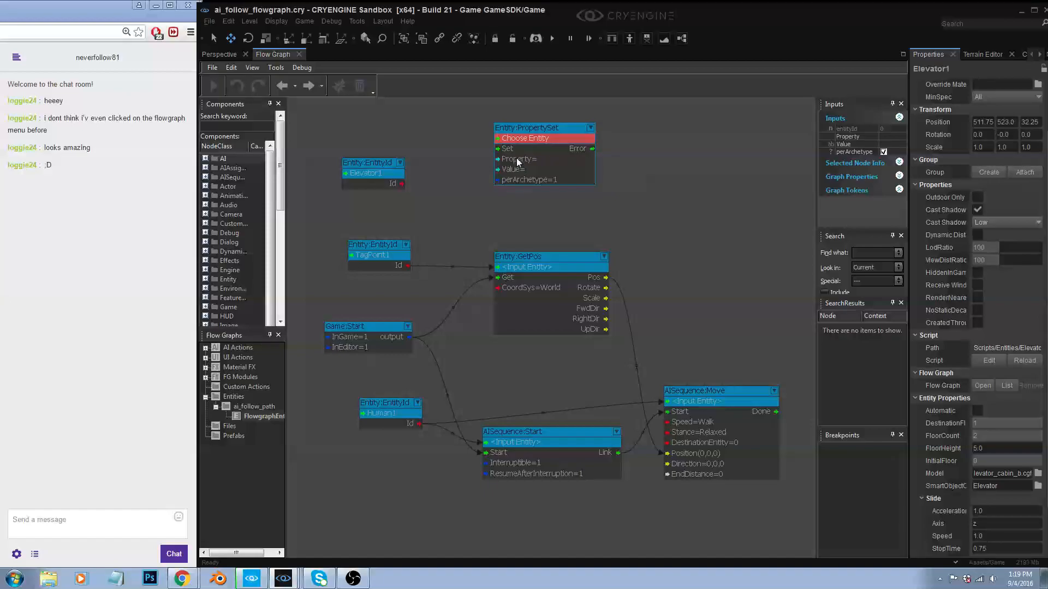
left_click_drag(401, 183, 498, 139)
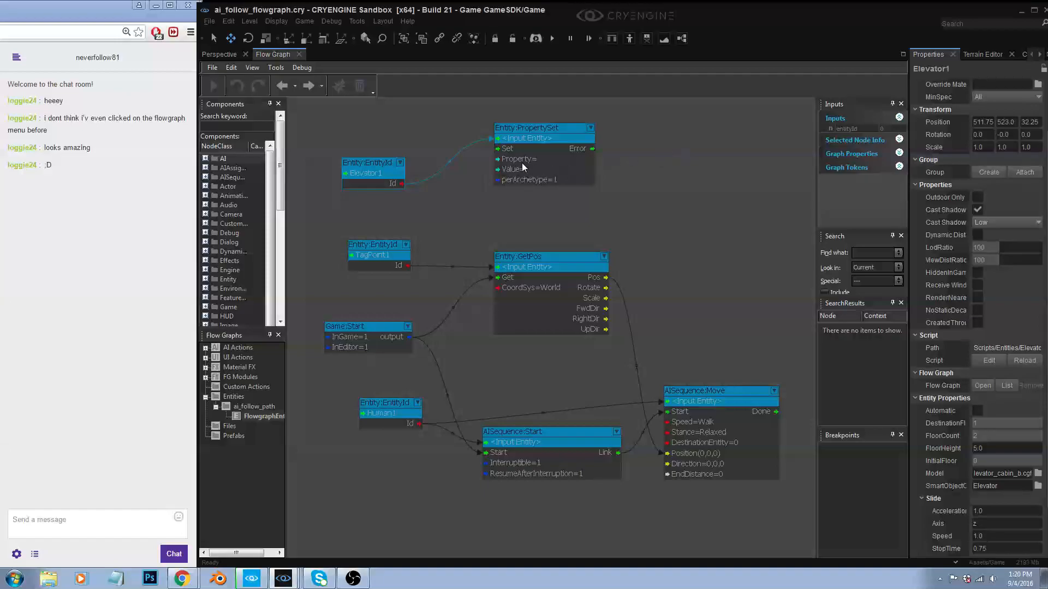
- Set the Entity:PropertySet node's property to Properties:nDestinationFloor and its value to 1, and move the node slightly higher
left_click(523, 159)
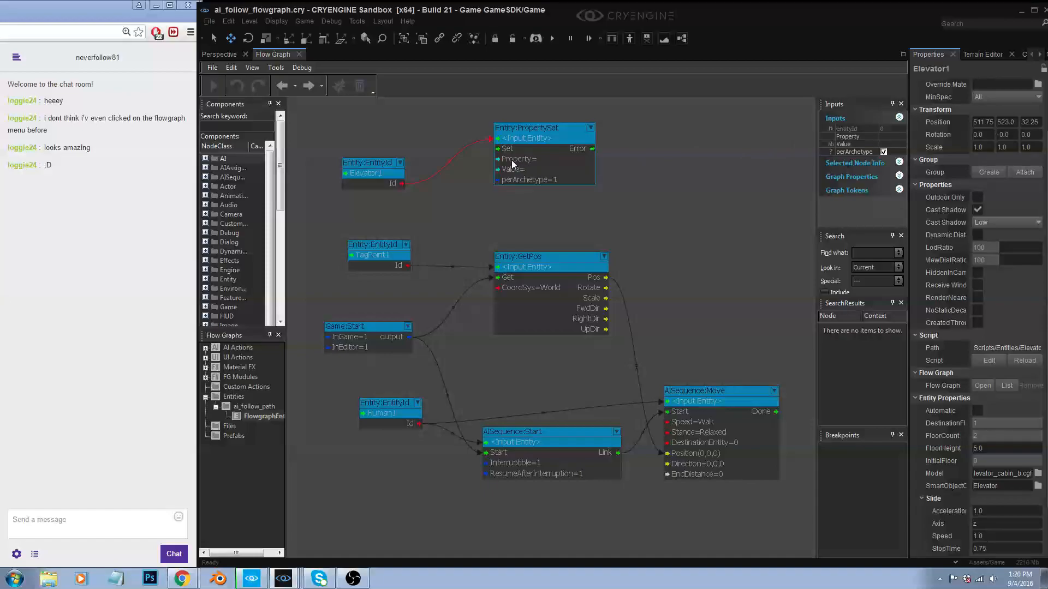
left_click(891, 137)
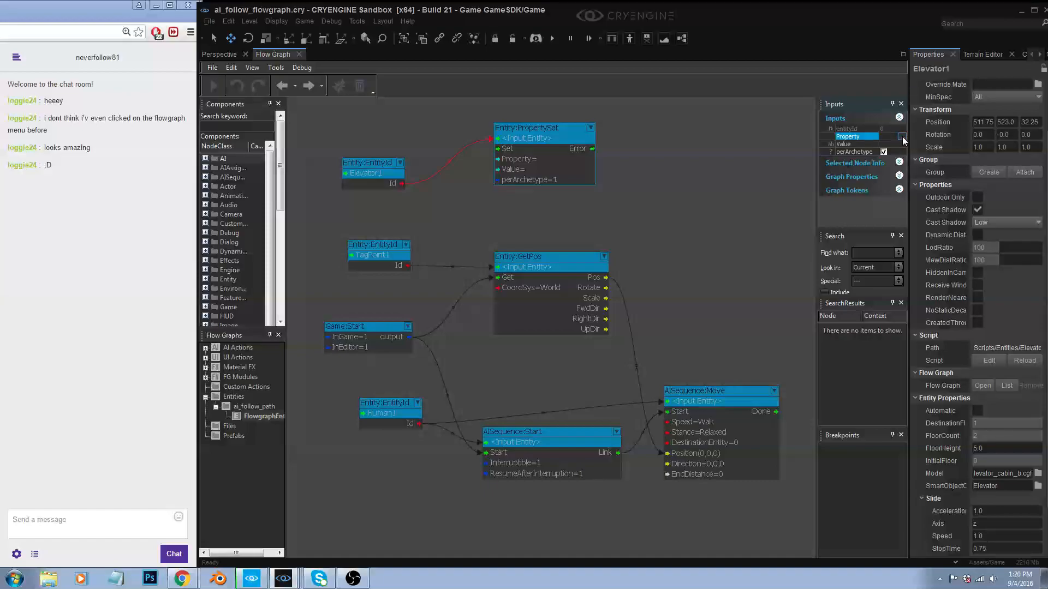
left_click(902, 137)
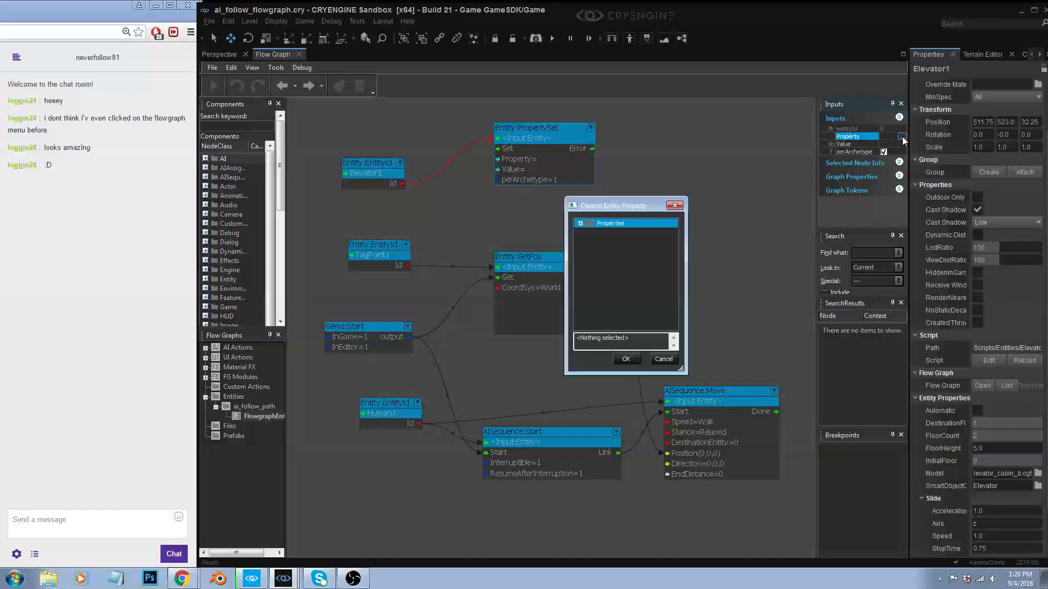
left_click(581, 223)
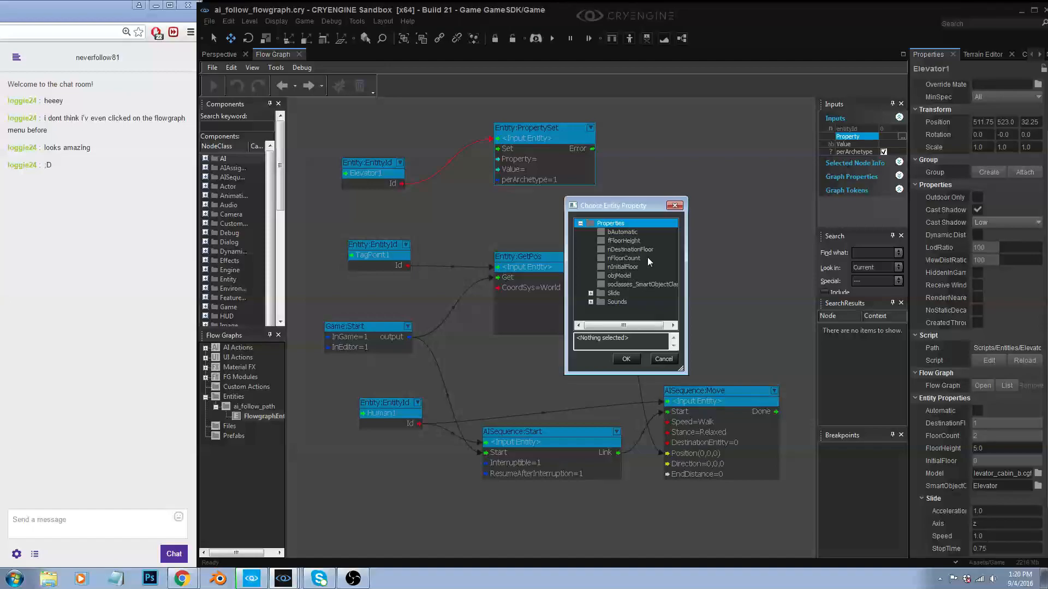
left_click(630, 249)
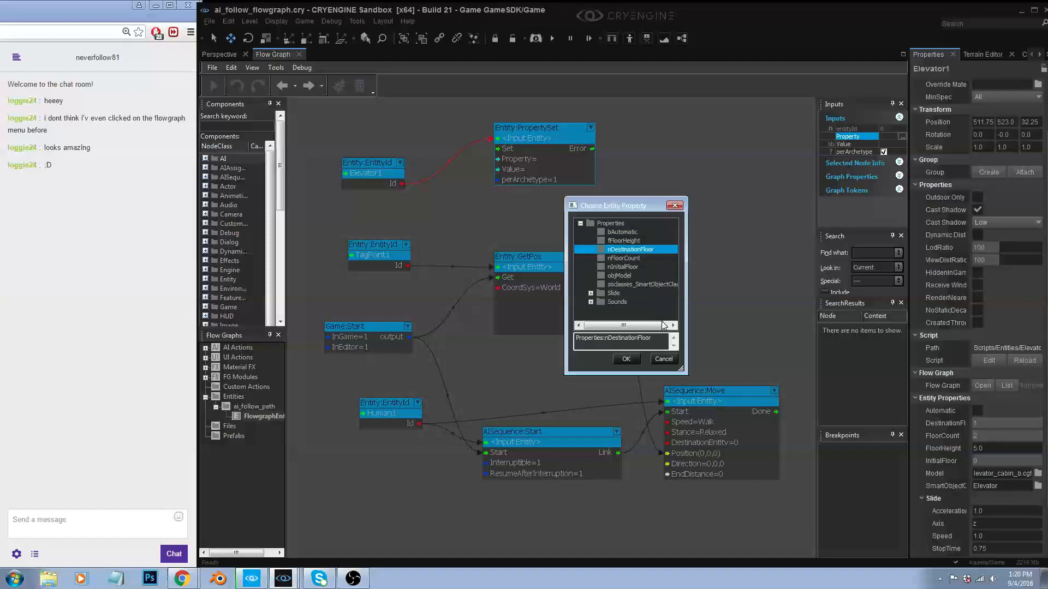
left_click(626, 359)
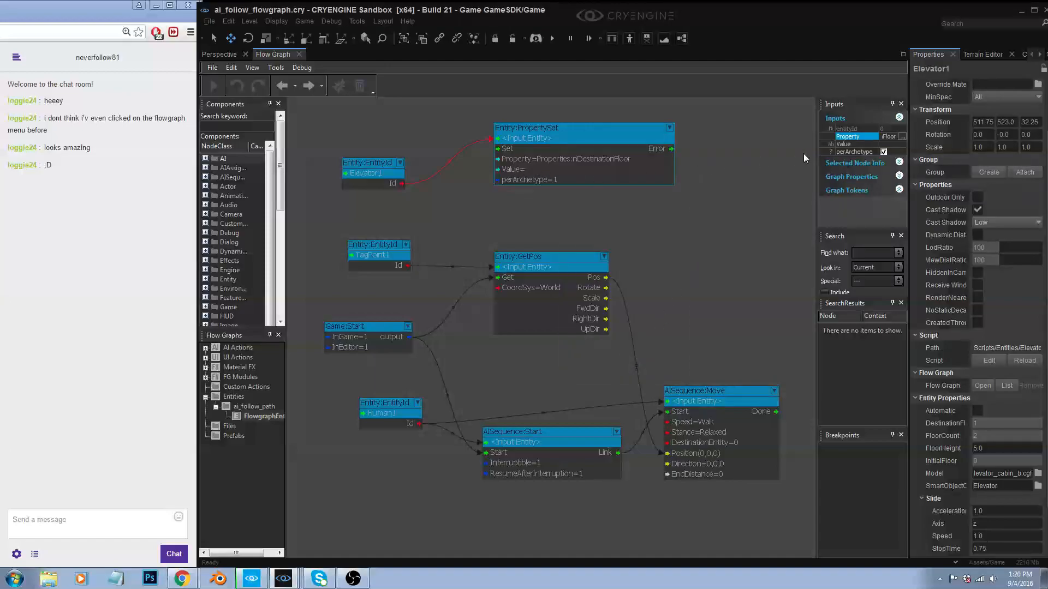
left_click(889, 145)
type("1")
key("Return")
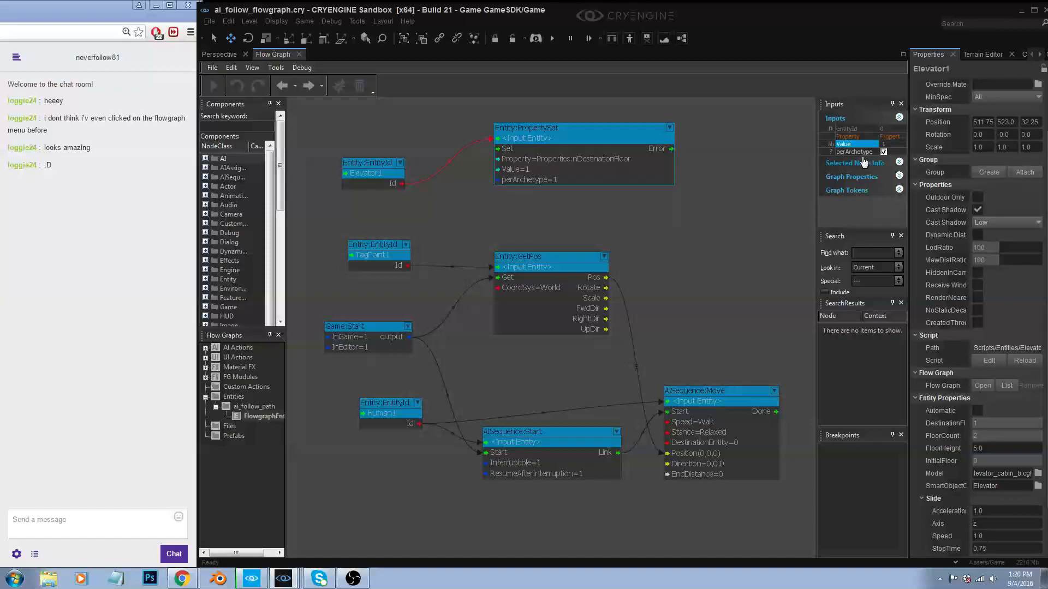
mouse_move(568, 126)
left_mouse_down()
mouse_move(570, 117)
mouse_move(601, 116)
mouse_move(565, 114)
left_mouse_up()
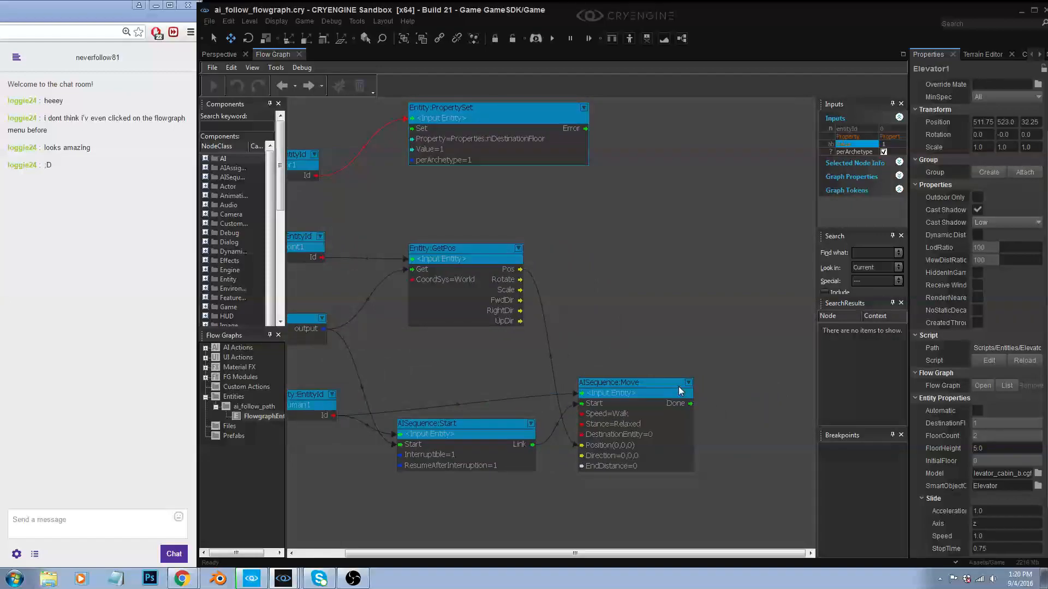
- Add an AISequence:End node beside the AISequence:Move node
scroll(693, 404, "down", 2)
left_click(647, 375)
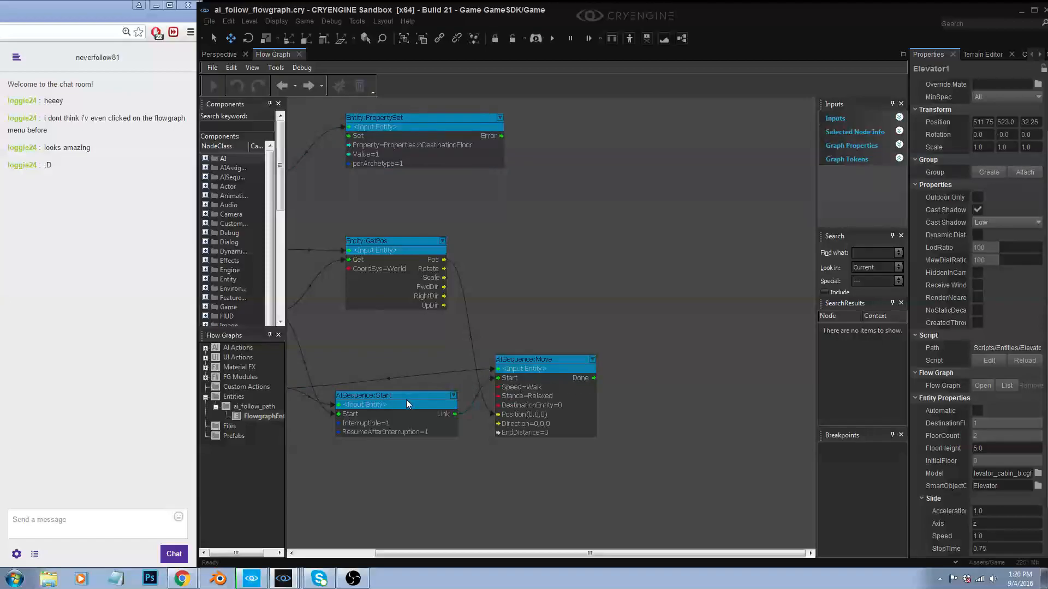
right_click(625, 361)
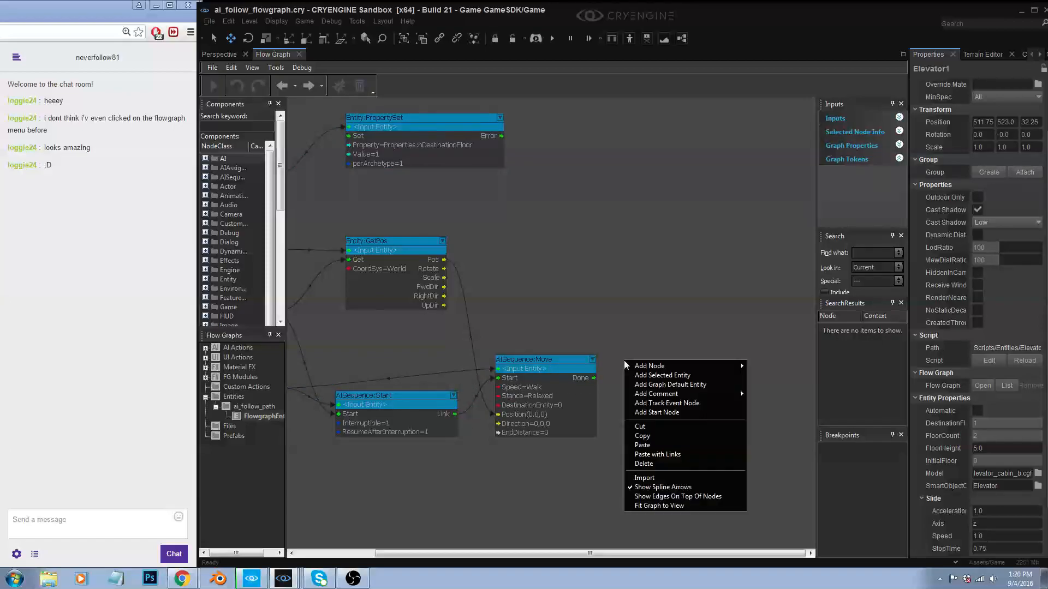
mouse_move(659, 369)
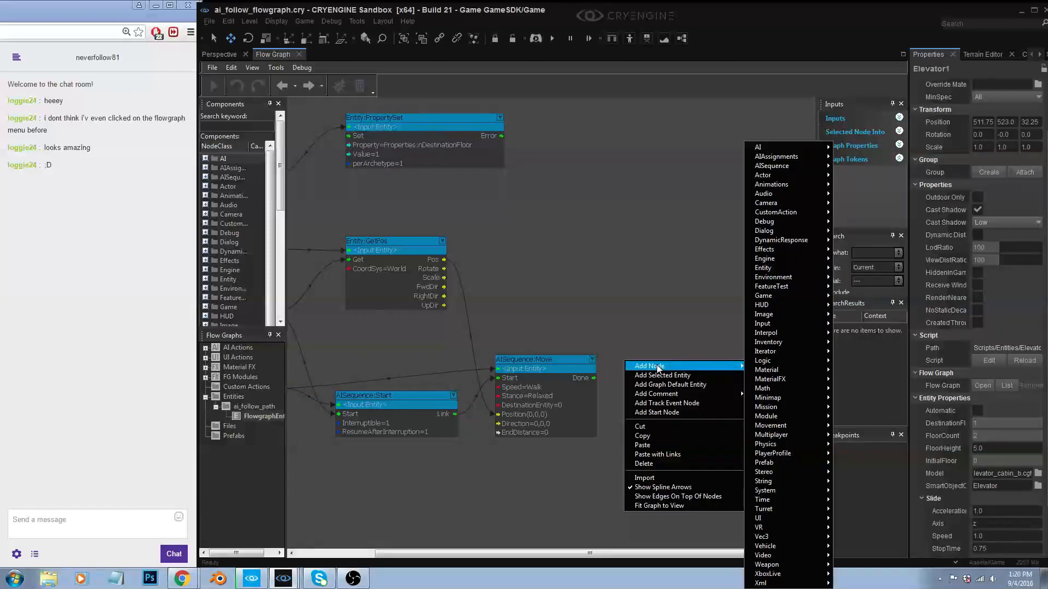
mouse_move(799, 167)
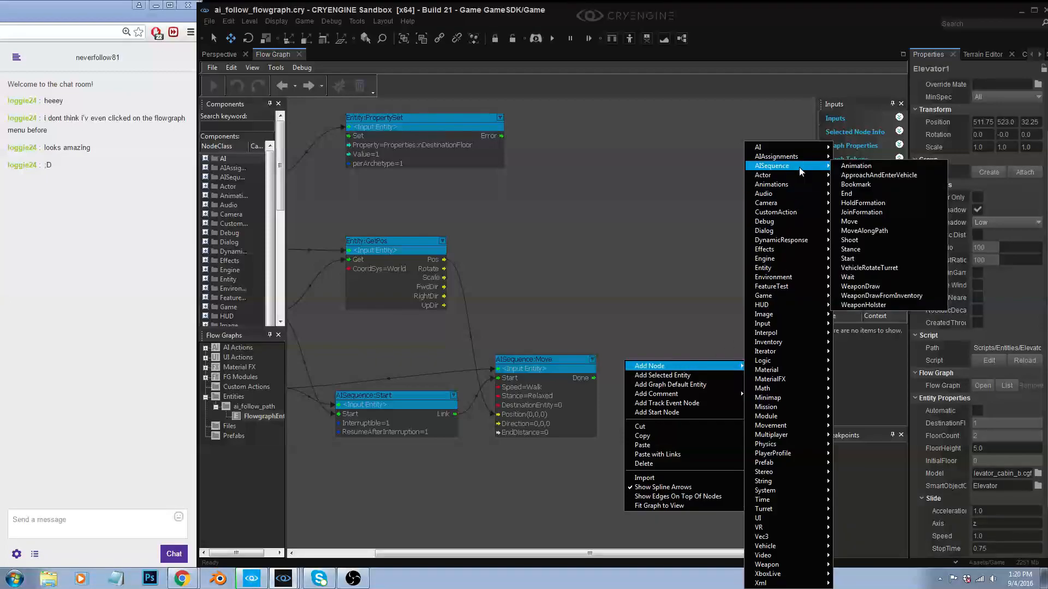
left_click(851, 193)
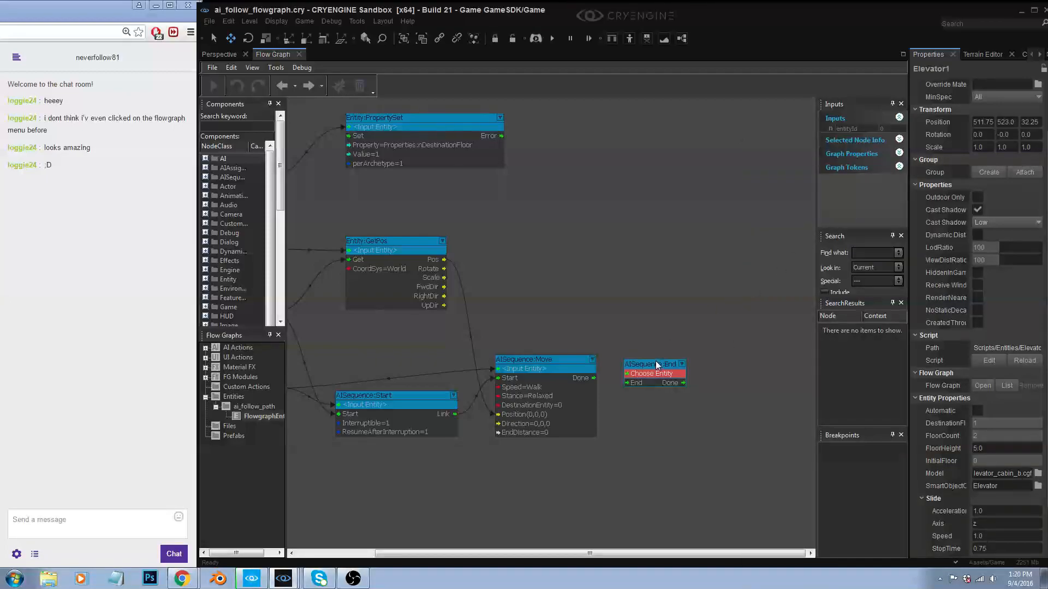
- Connect the Human1 node's Id to the AISequence:End entity input and arrange the sequence nodes so the links stay readable
left_click_drag(656, 361, 660, 353)
scroll(633, 365, "down", 1)
left_click_drag(404, 382, 758, 356)
left_click_drag(657, 352, 664, 371)
left_click_drag(525, 388, 525, 393)
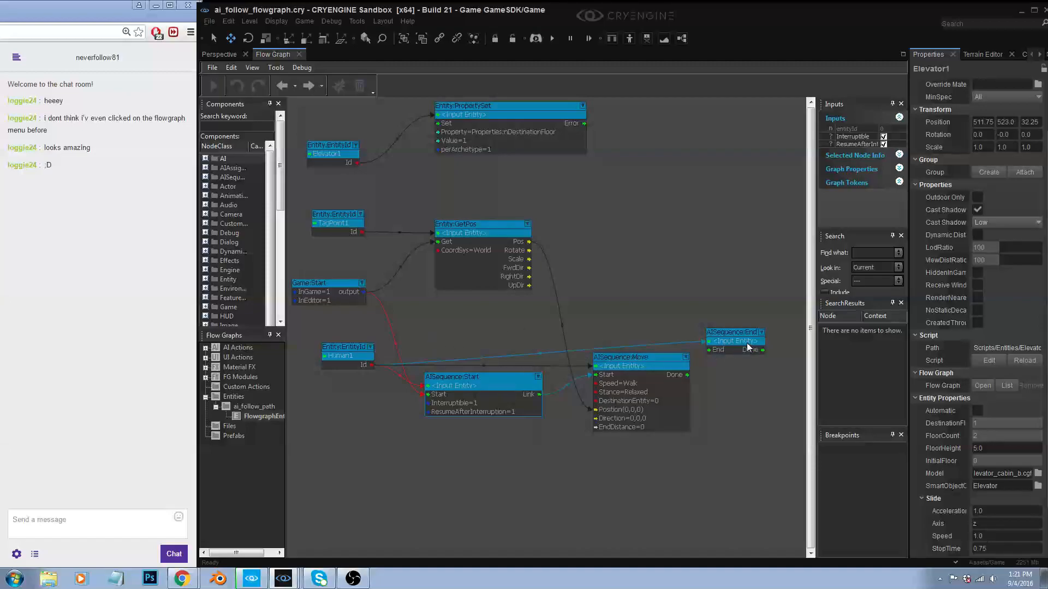
left_click(732, 331)
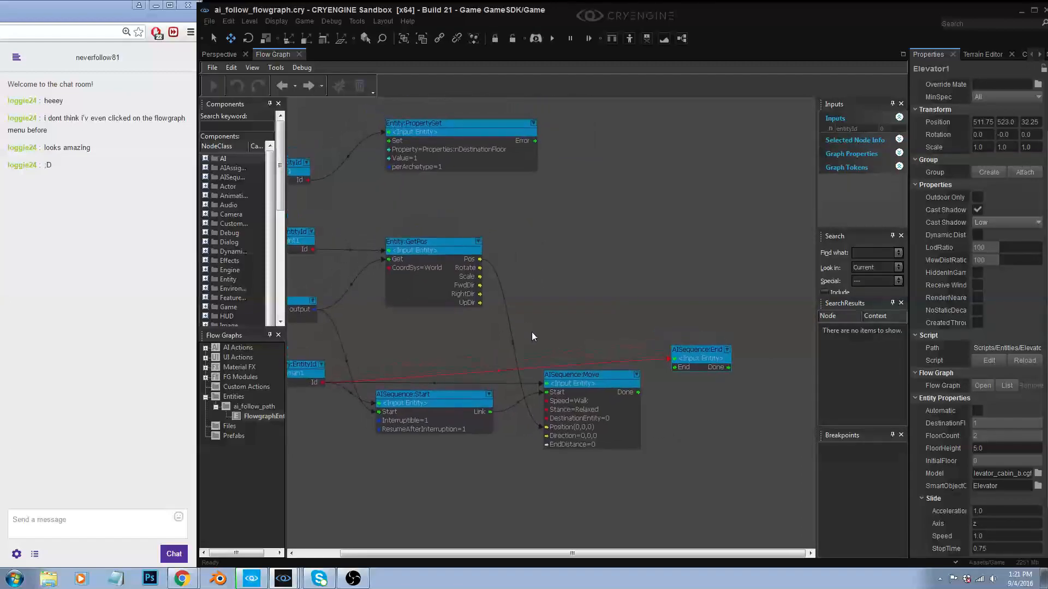
- Connect the AISequence:Move node's Done output to the End input of AISequence:End, and nudge the PropertySet node
left_click_drag(592, 384, 583, 374)
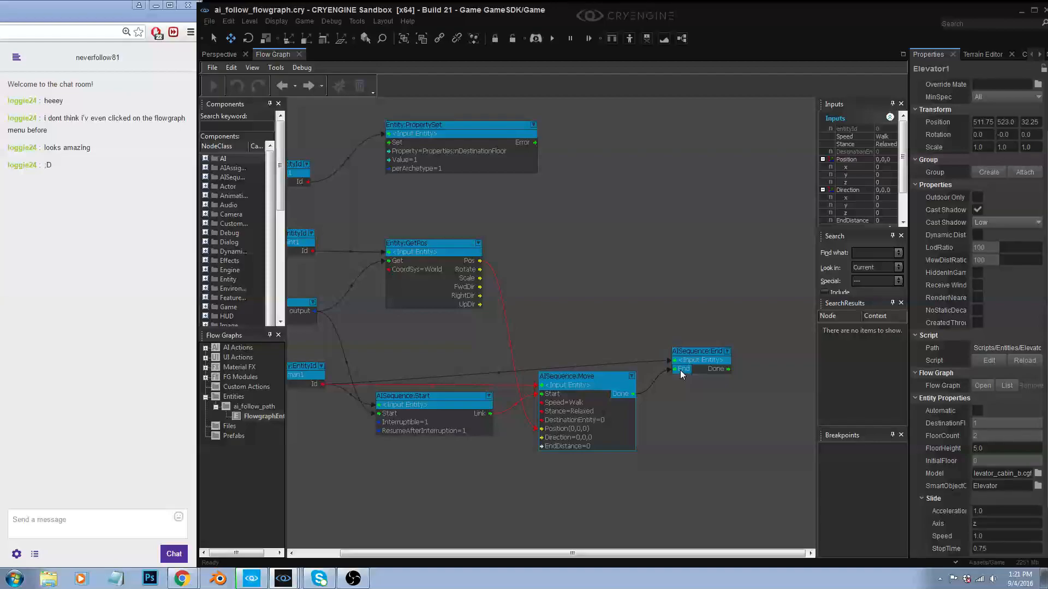
left_click_drag(632, 393, 680, 370)
left_click_drag(470, 123, 475, 118)
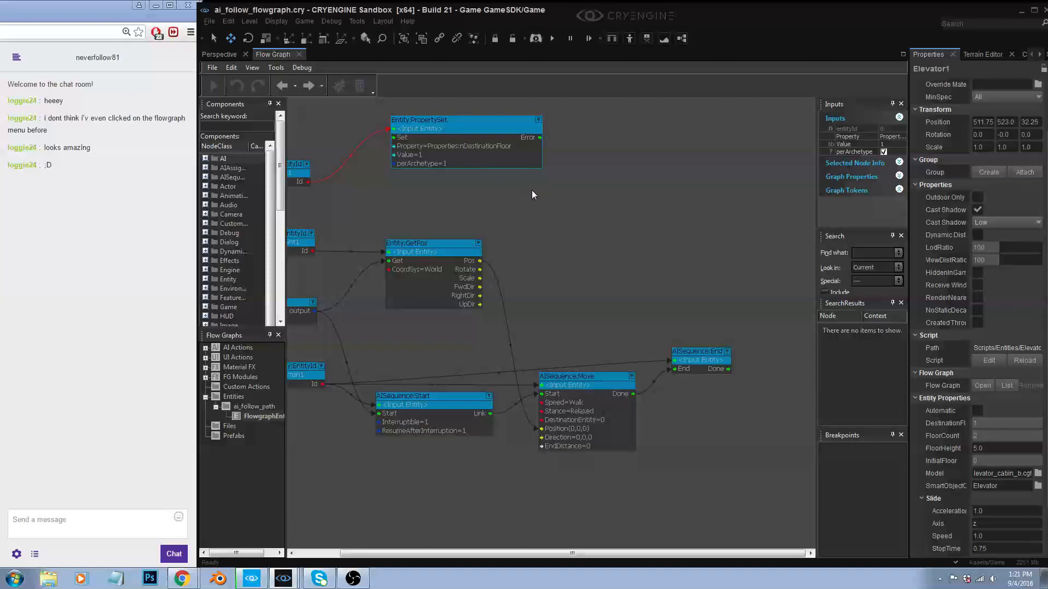
- Add the selected Elevator1 entity as a node between the PropertySet and AISequence:End nodes and adjust its placement
left_click(220, 56)
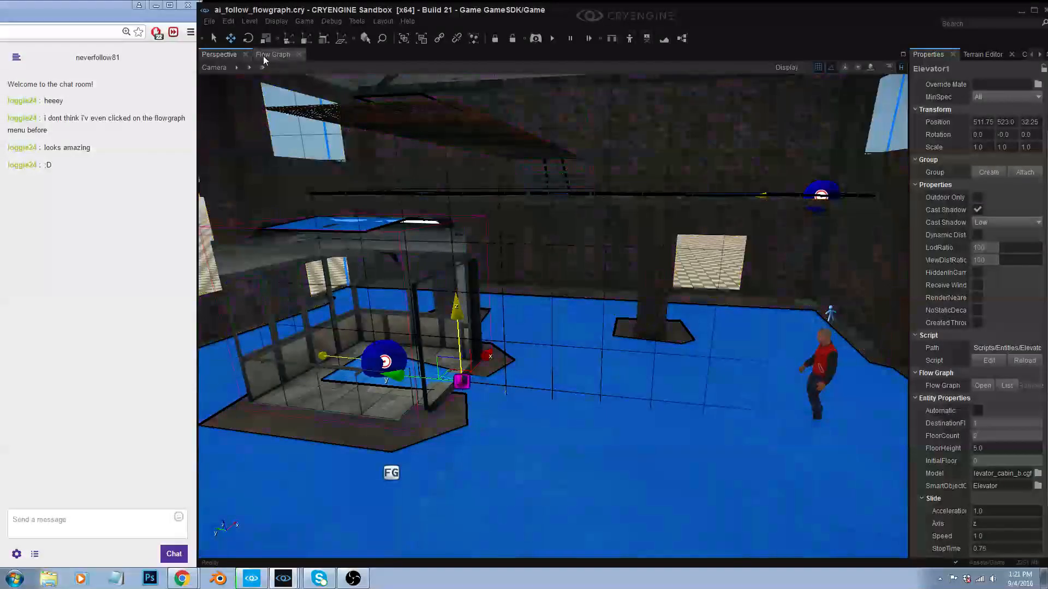
left_click(263, 55)
right_click(558, 199)
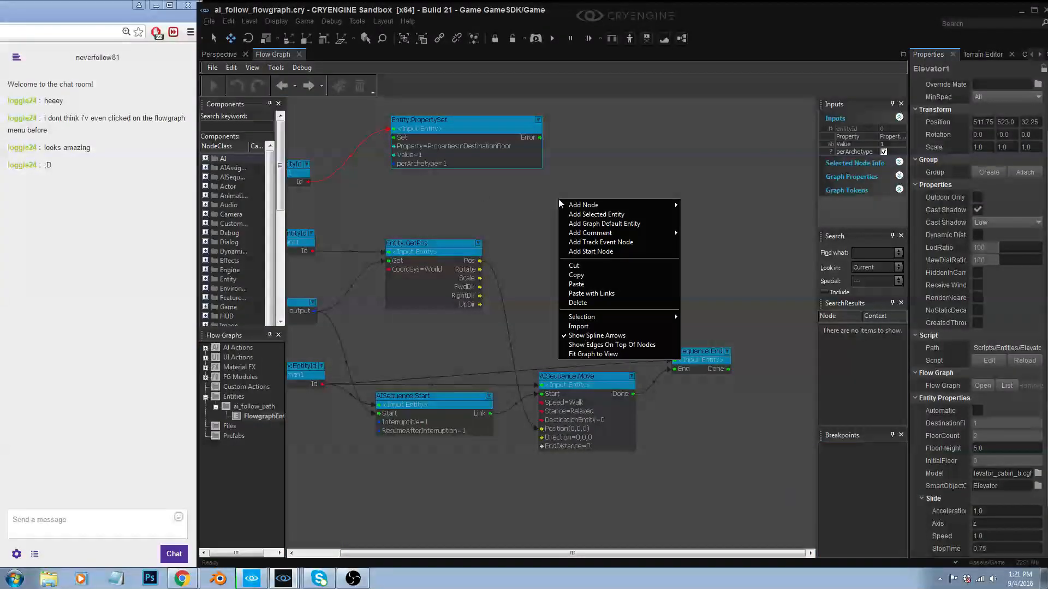
left_click(590, 214)
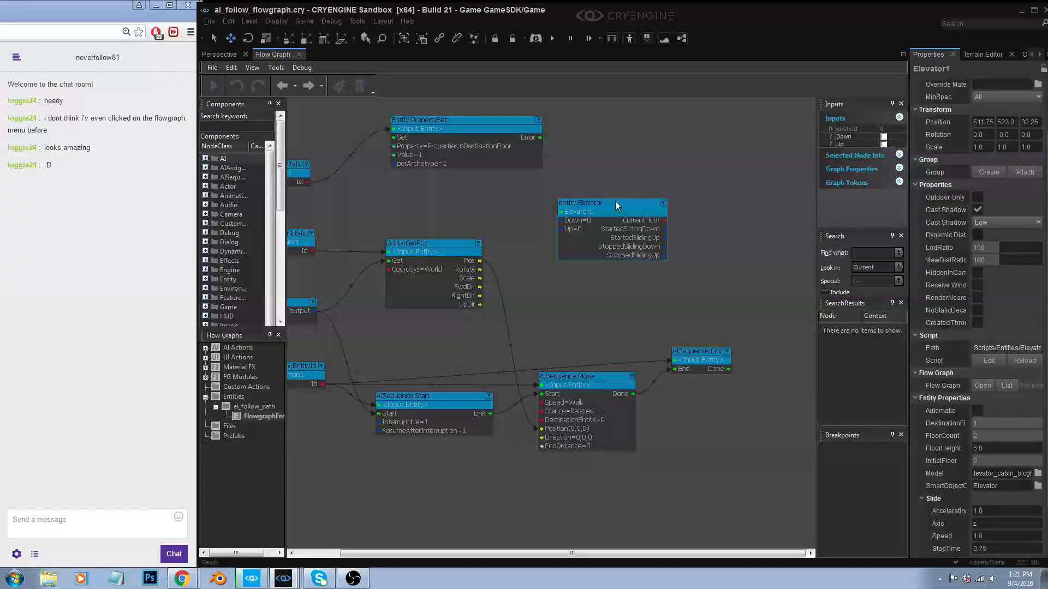
left_click(616, 199)
left_click_drag(617, 209, 674, 182)
left_click(446, 119)
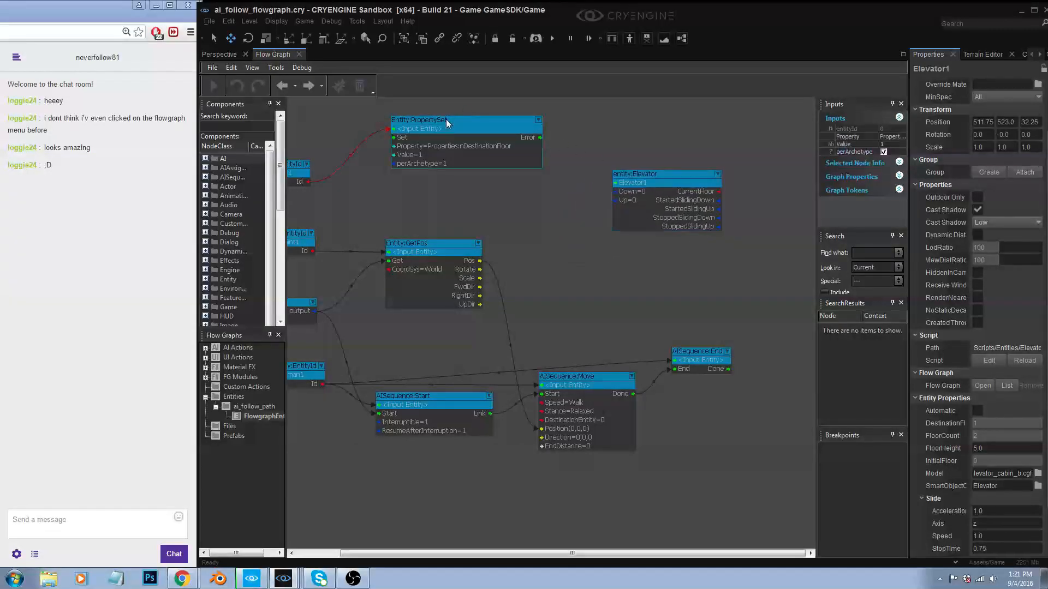
left_click_drag(446, 119, 445, 122)
left_click_drag(674, 175, 653, 180)
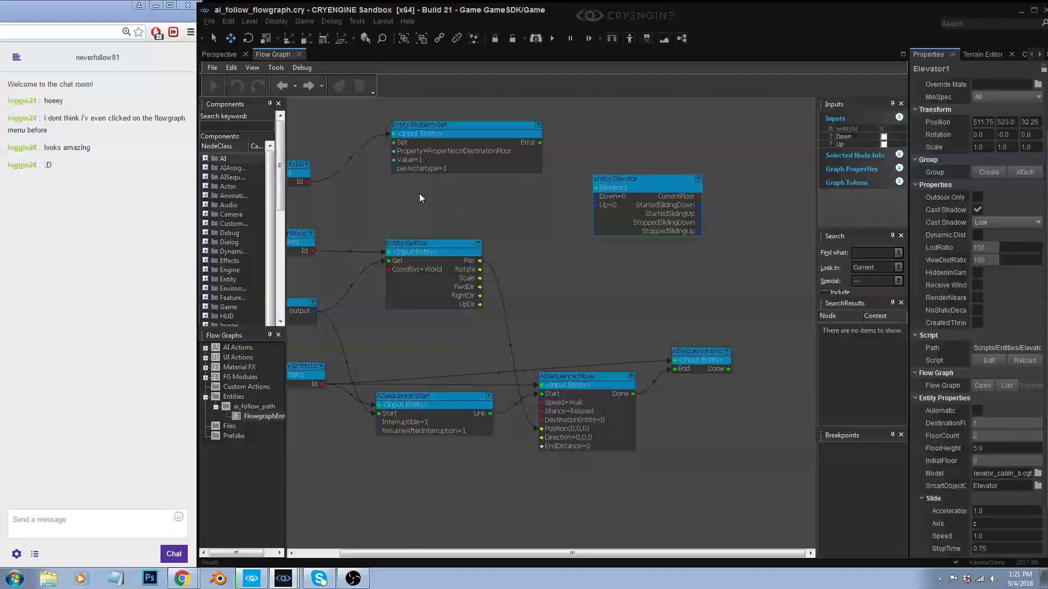
- Connect AISequence:End's Done output to the entity:Elevator node's Up input, and reposition the PropertySet and Elevator1 Id nodes
left_click_drag(727, 369, 674, 176)
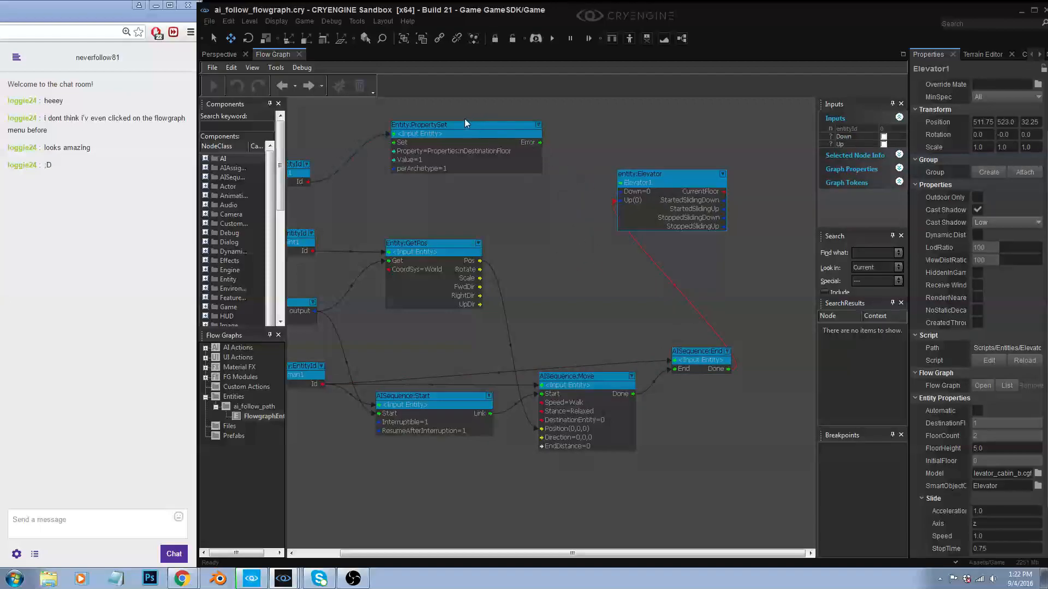
left_click_drag(460, 123, 476, 122)
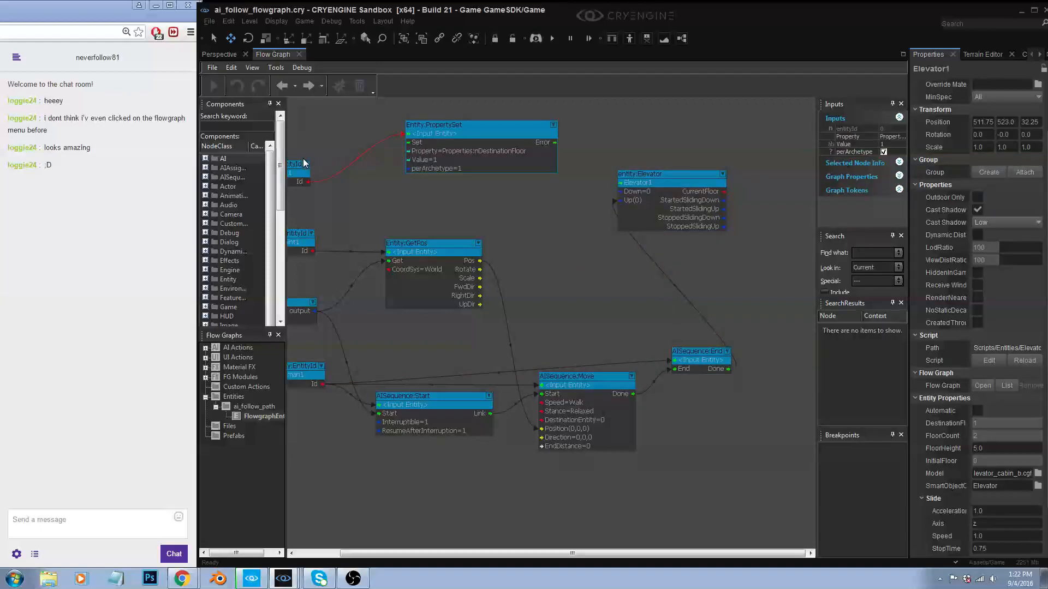
left_click_drag(309, 163, 359, 163)
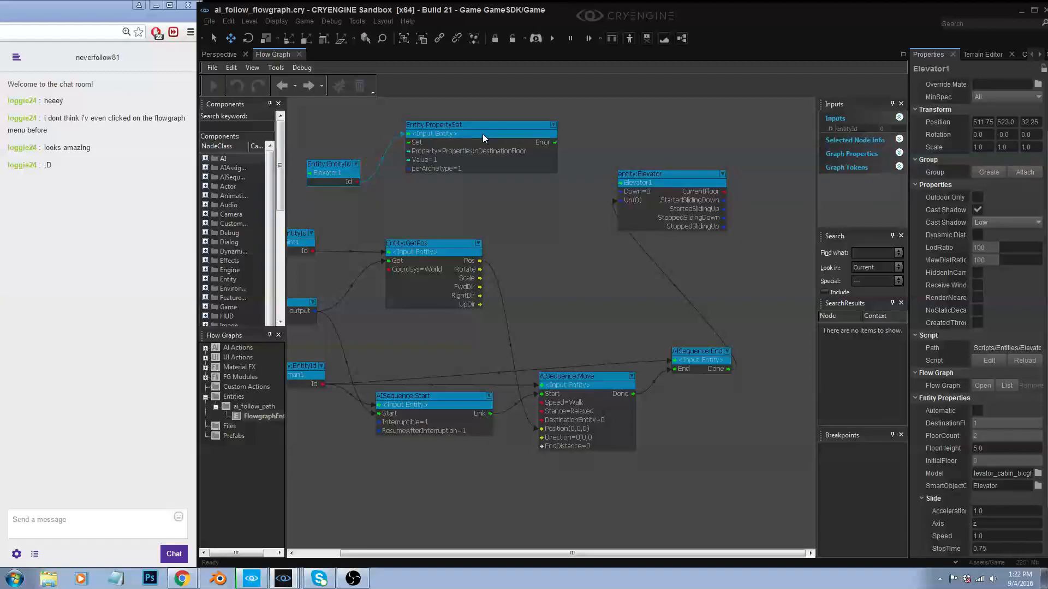
left_click_drag(488, 129, 503, 127)
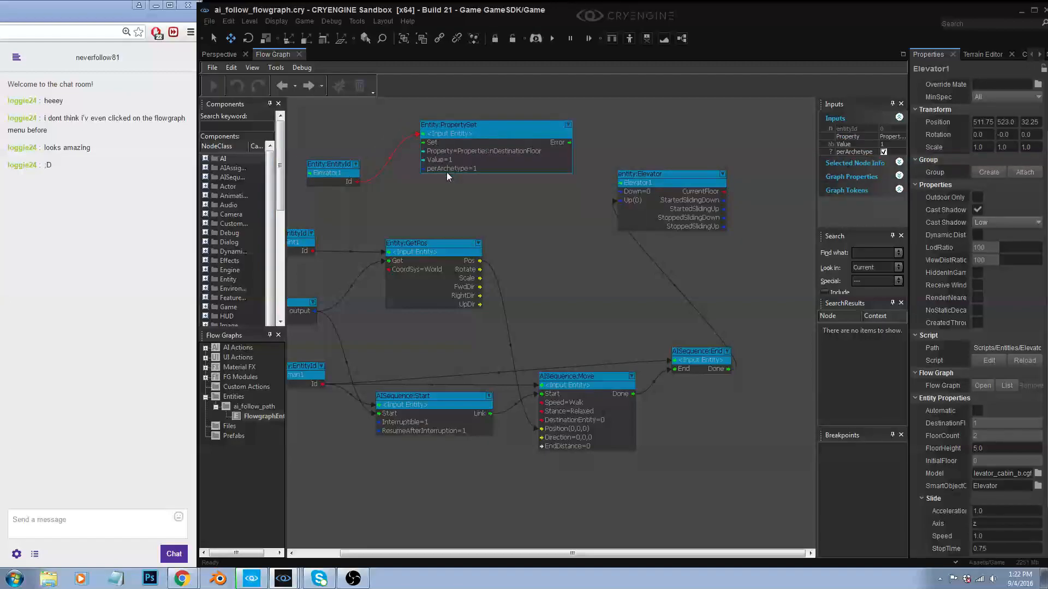
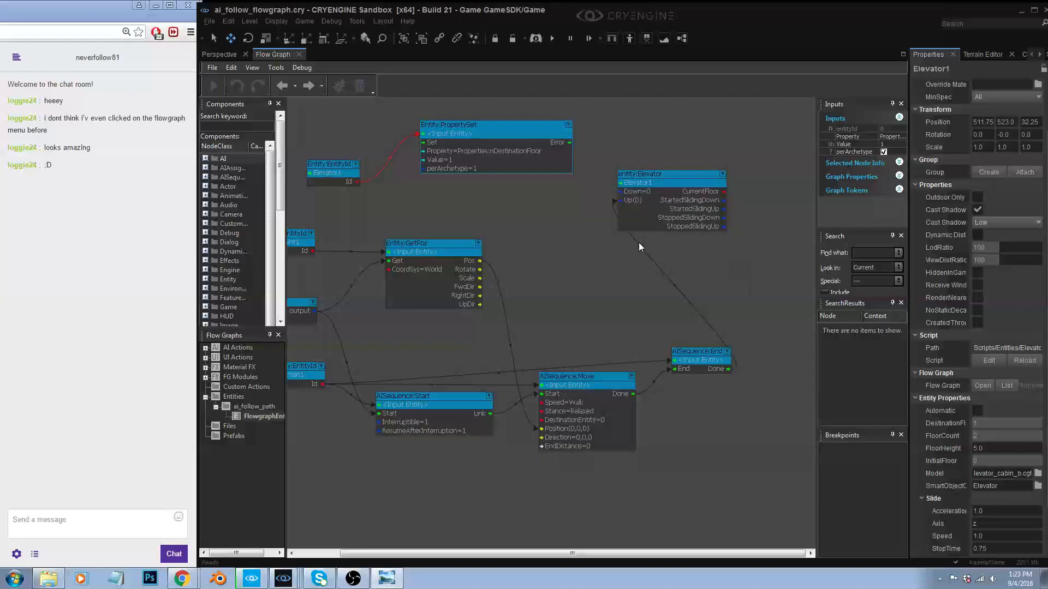
- Connect the Elevator1 node's Id to the entity:Elevator node's entity input and space the nodes apart
left_click_drag(672, 174, 669, 185)
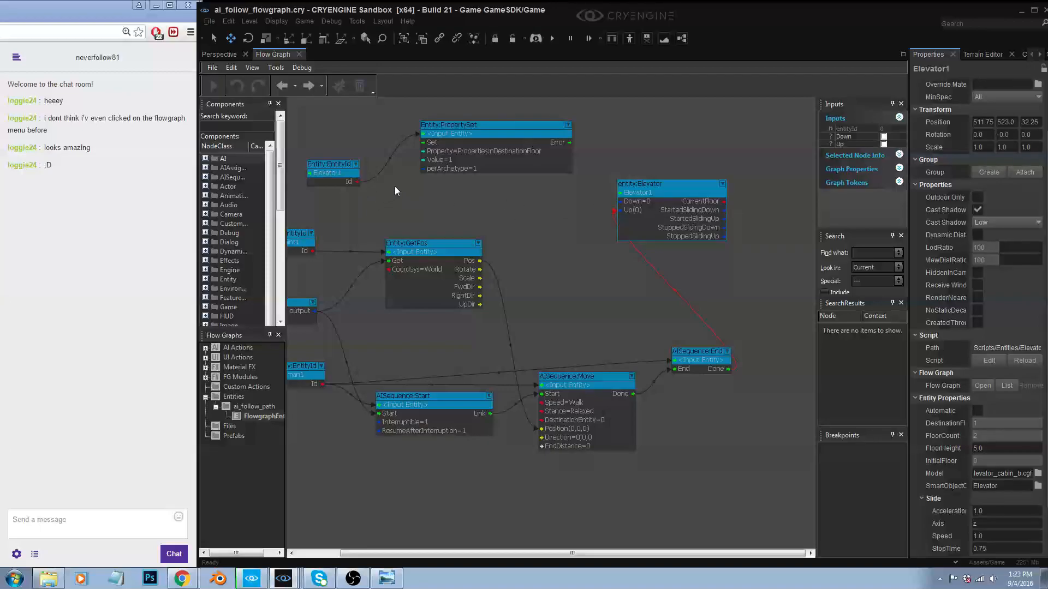
left_click_drag(358, 181, 620, 192)
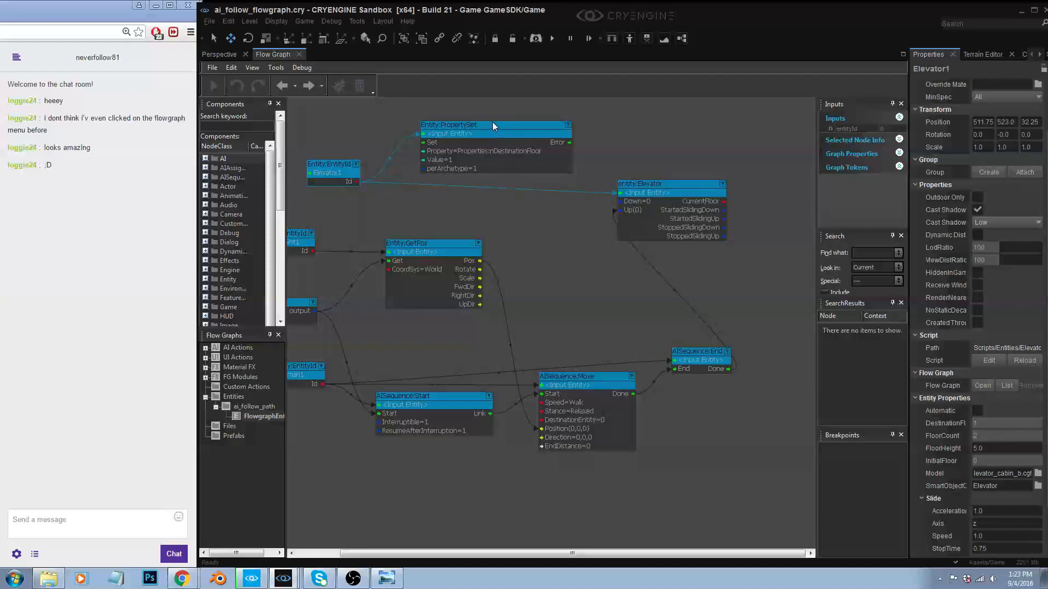
left_click_drag(493, 123, 508, 117)
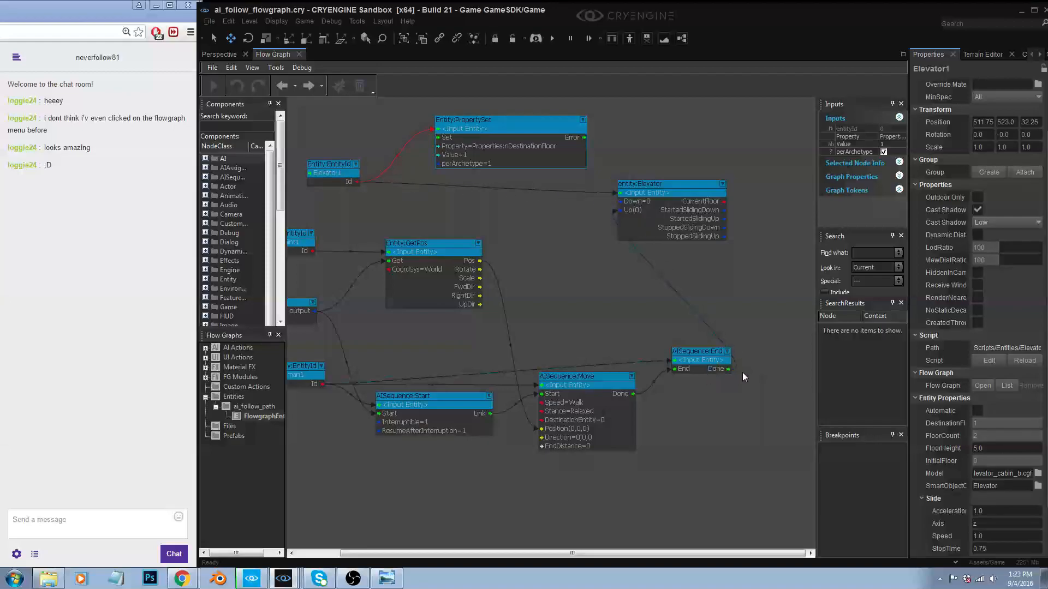
- Run the simulation in the perspective view and watch how Human1 and the elevator behave up to the upper walkway
left_click(219, 55)
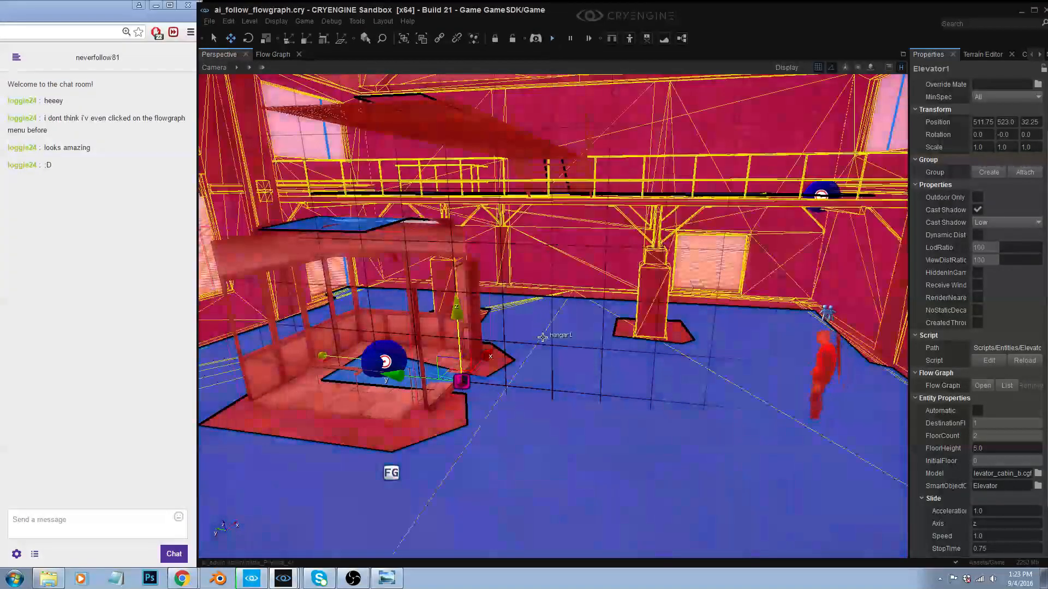
right_click_drag(554, 317, 508, 316)
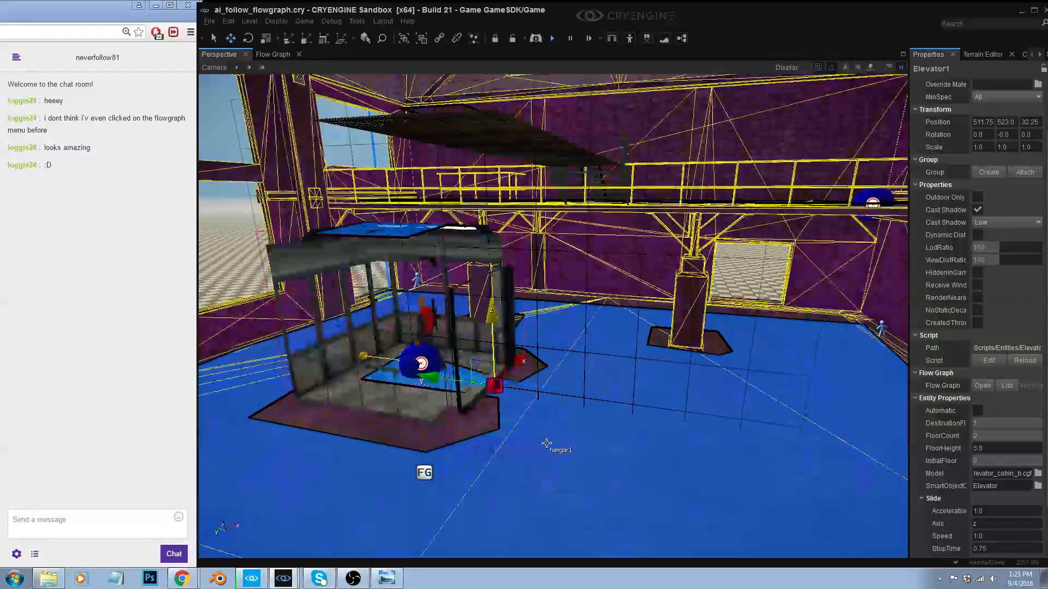
right_click_drag(538, 434, 538, 401)
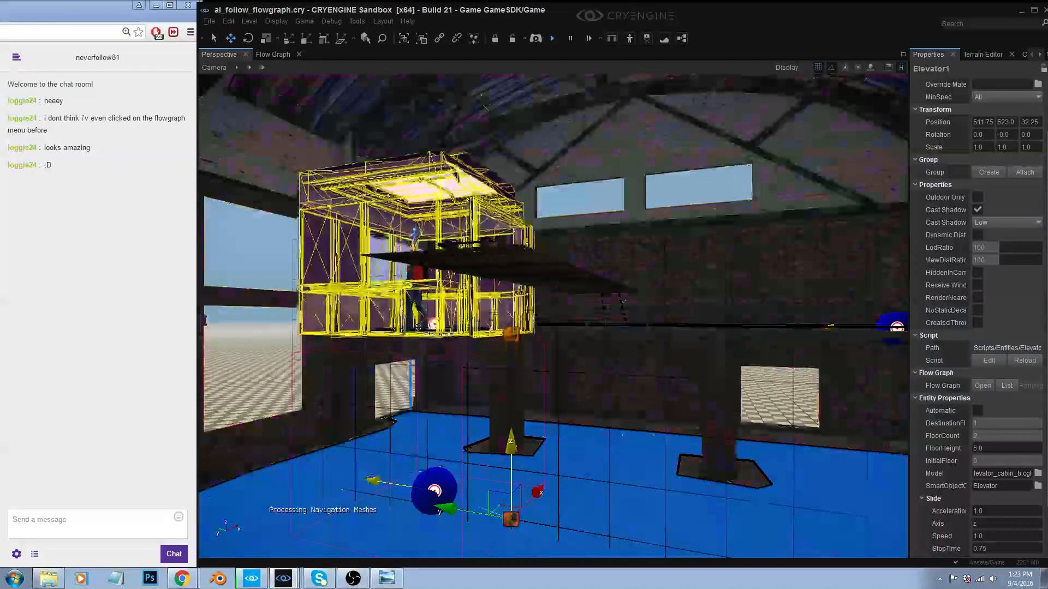
right_click_drag(441, 295, 595, 328)
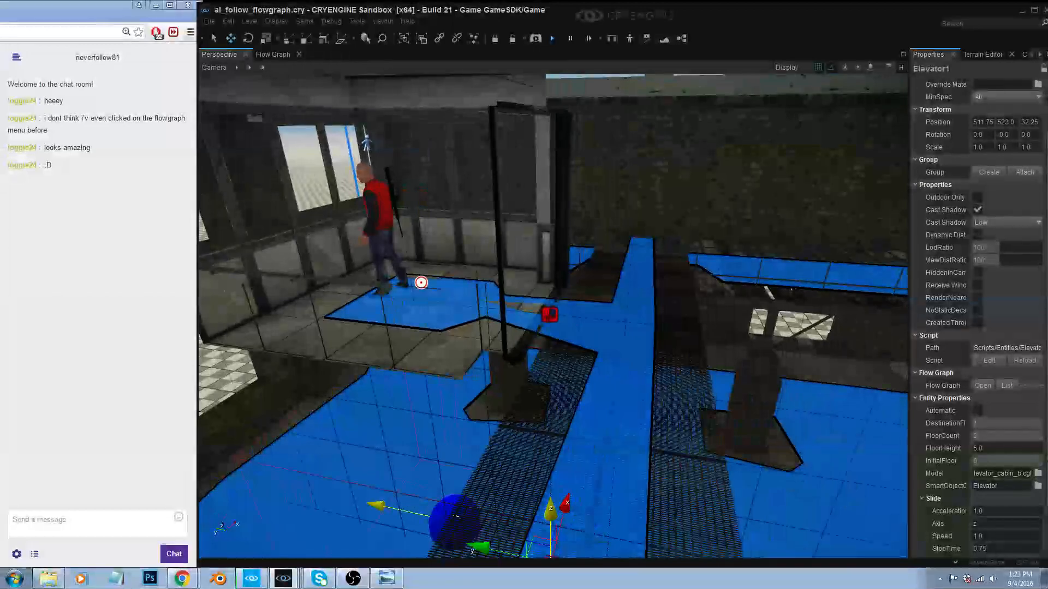
right_click_drag(636, 245, 606, 276)
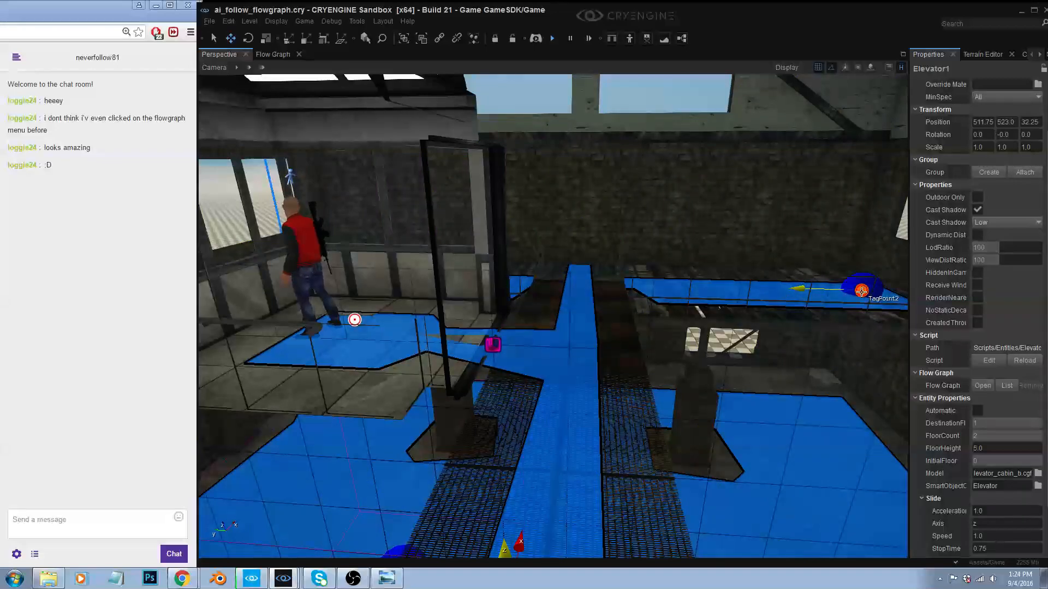
- Stop the simulation in the perspective view and return to the flow graph
right_click_drag(865, 291, 844, 314)
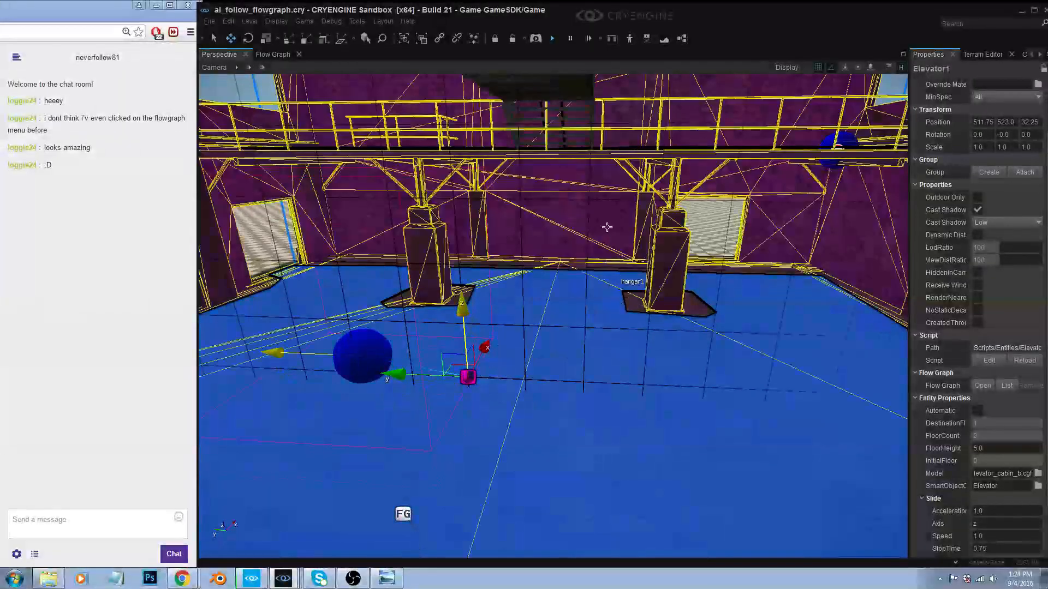
left_click(550, 39)
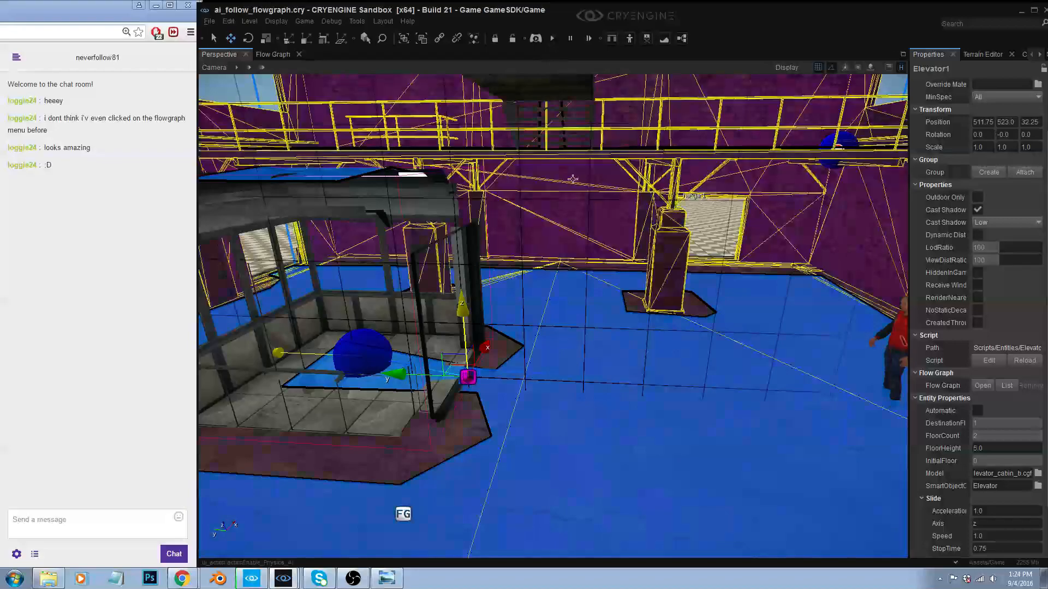
left_click(263, 55)
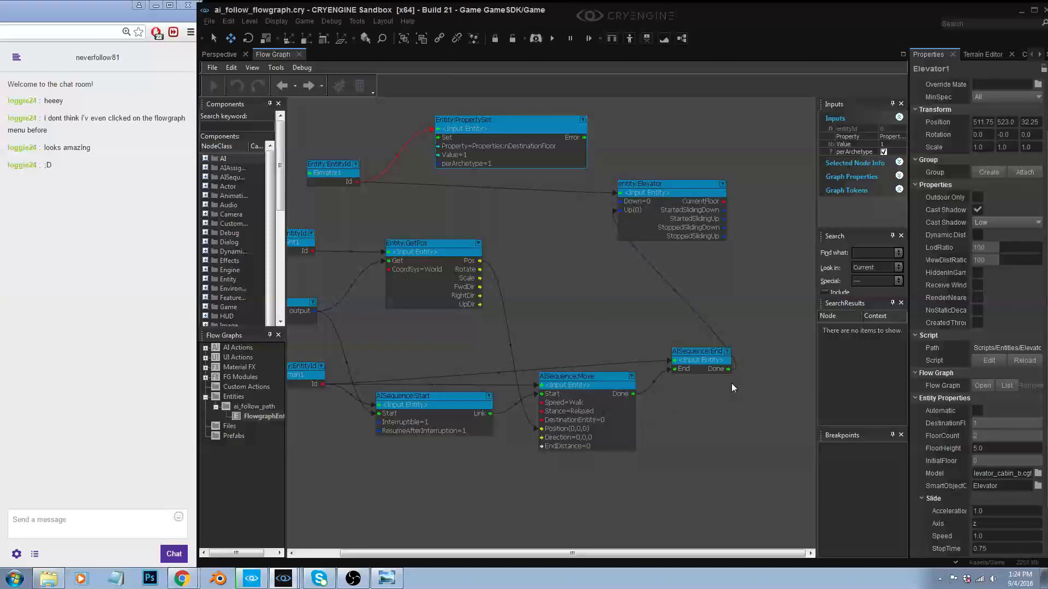
- Move the Human1 Id node up slightly, then duplicate the TagPoint1 Id node and place the copy below the AISequence:Start node
right_click_drag(619, 297, 647, 244)
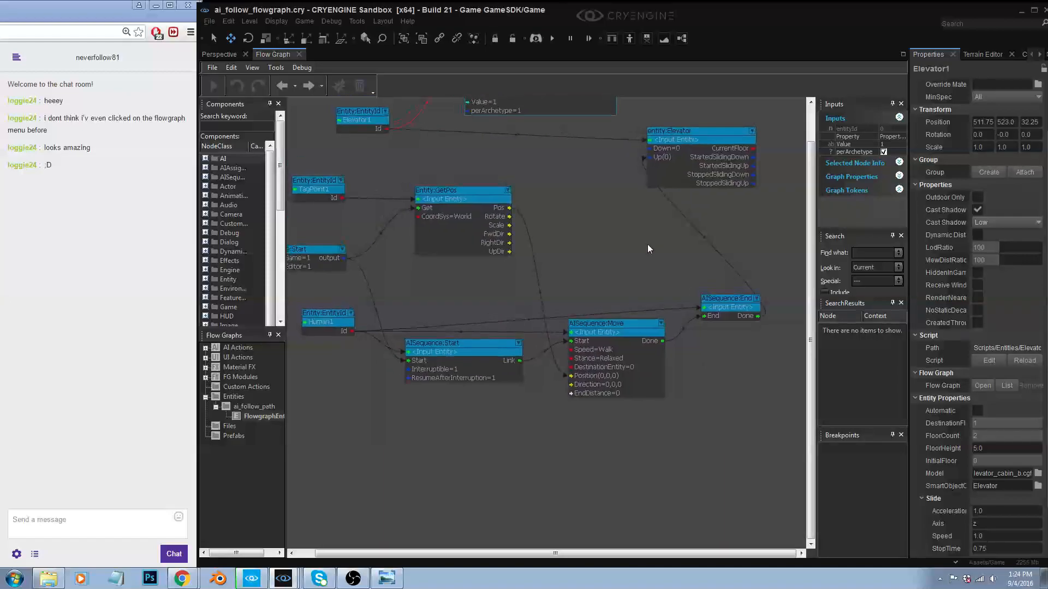
left_click_drag(314, 316, 310, 297)
left_click(313, 184)
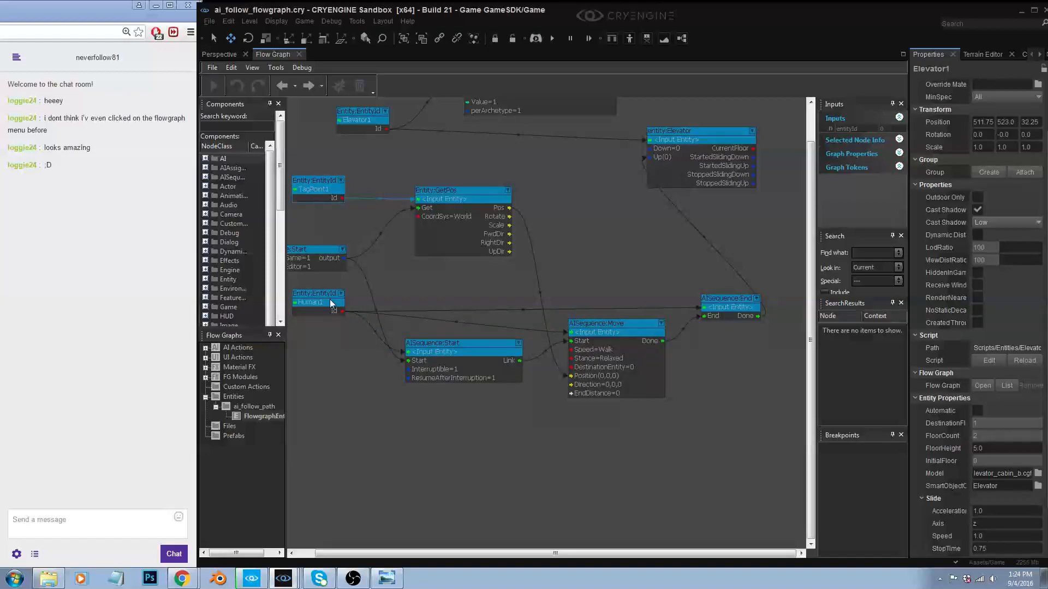
key("ctrl+v")
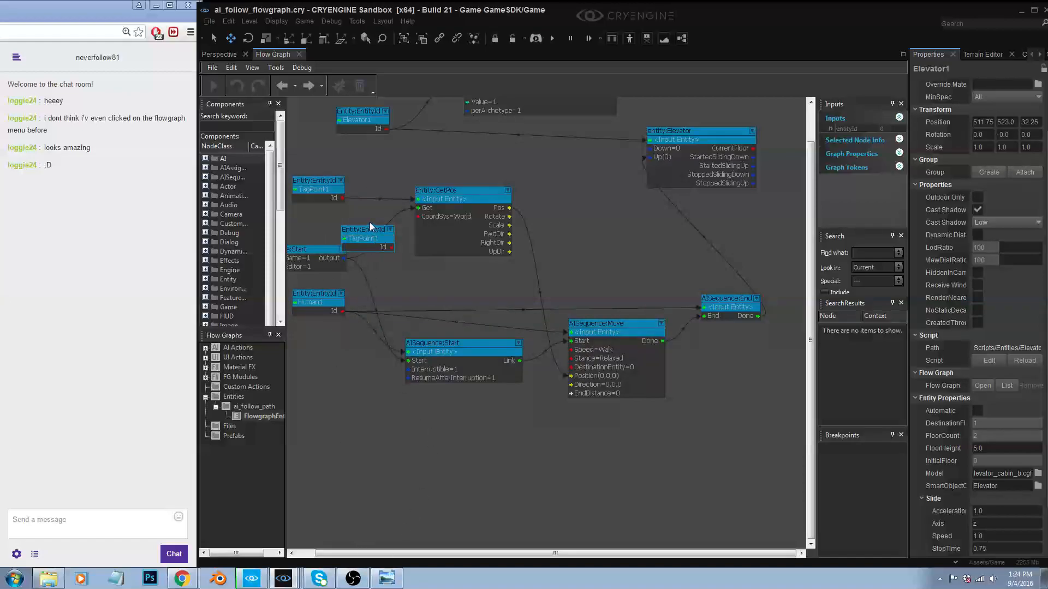
left_click_drag(365, 228, 362, 449)
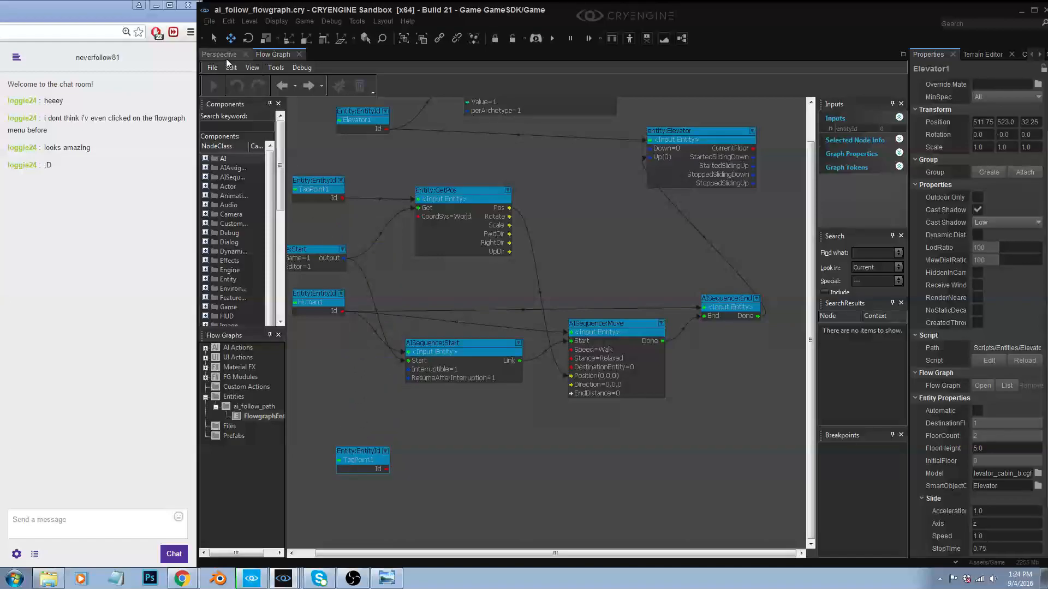
- Select TagPoint2 in the level and assign it as the entity of the duplicated TagPoint Id node
left_click(221, 55)
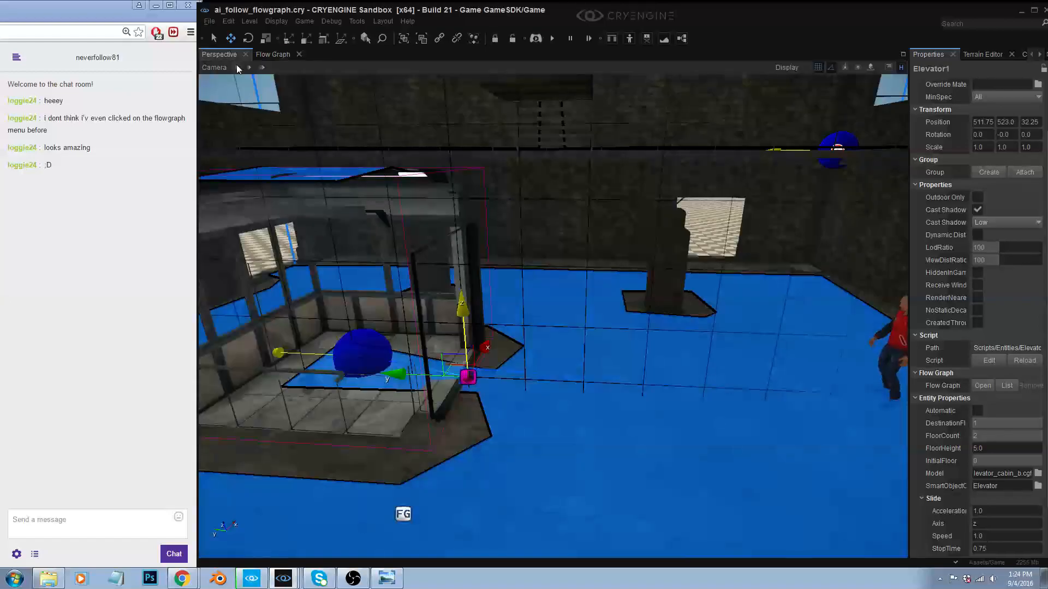
left_click(843, 150)
left_click(274, 54)
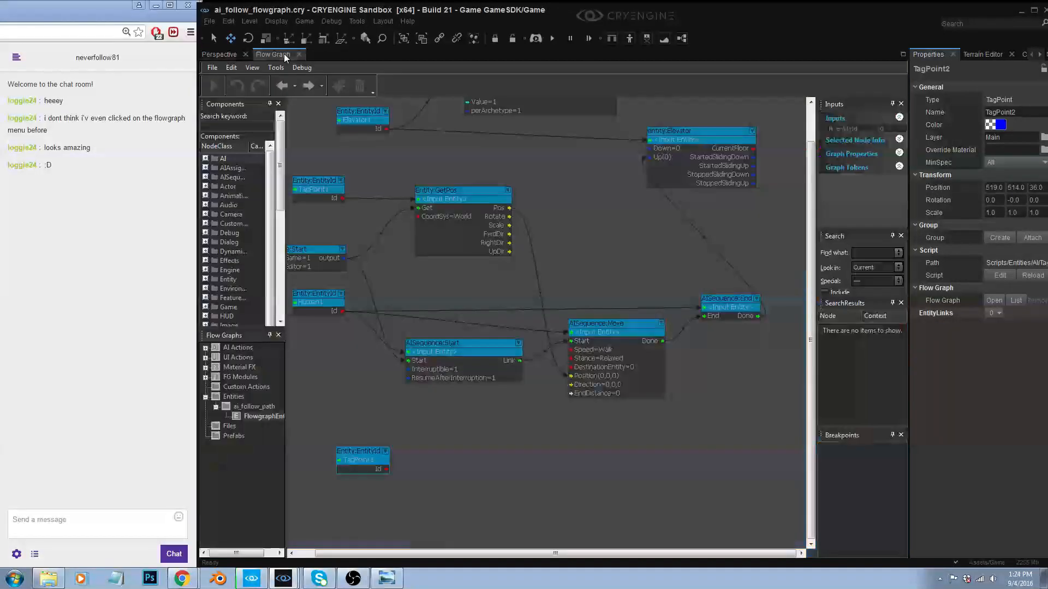
right_click(368, 458)
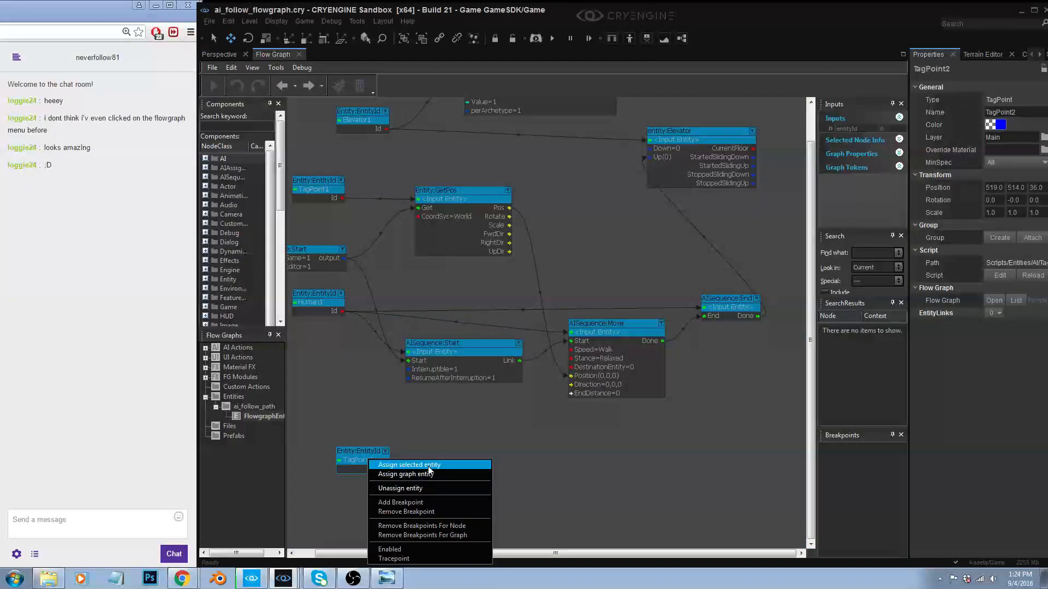
left_click(420, 468)
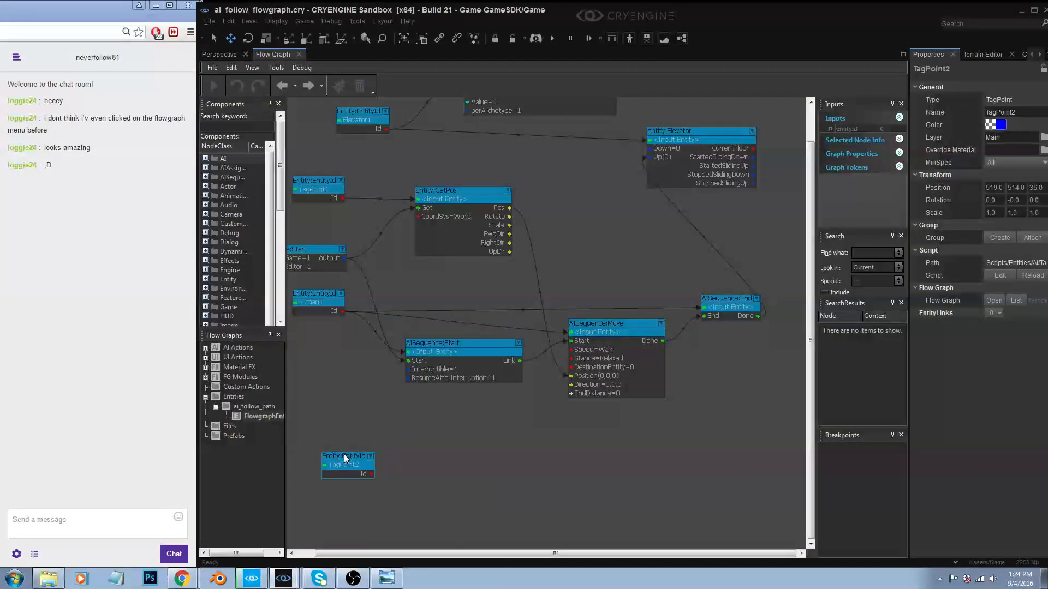
- Duplicate the AISequence:Start, AISequence:Move, AISequence:End and Entity:GetPos nodes together into the empty area below the existing graph
right_click_drag(577, 357, 570, 351)
left_click(445, 317)
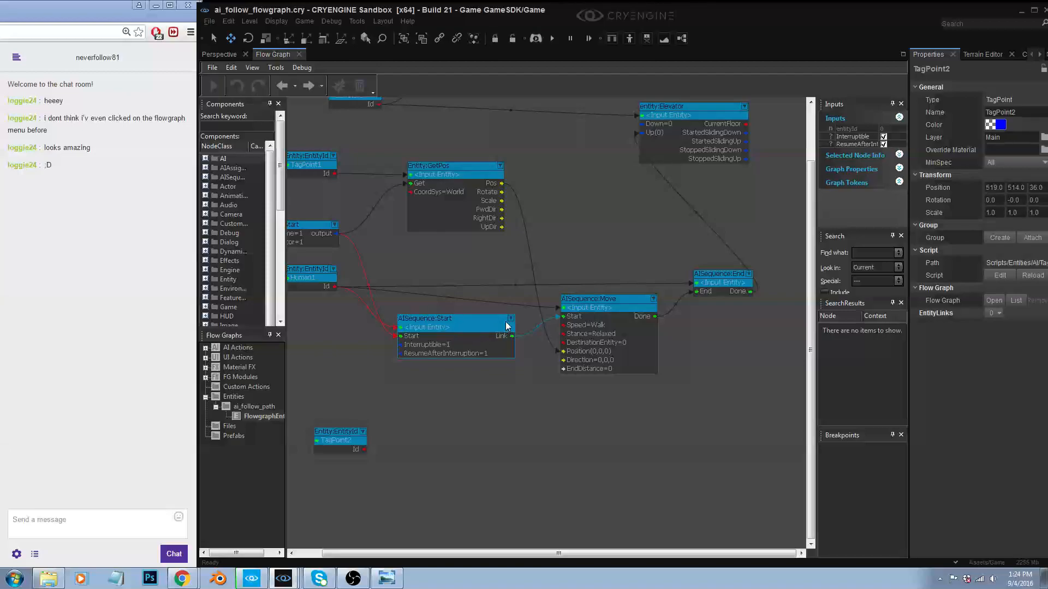
left_click(601, 300)
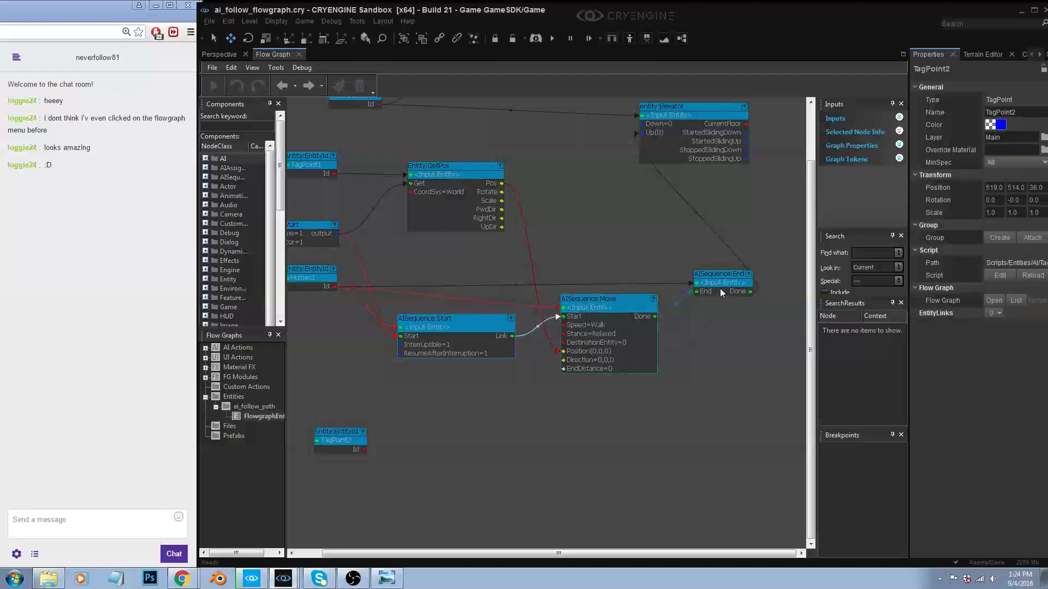
left_click(715, 274)
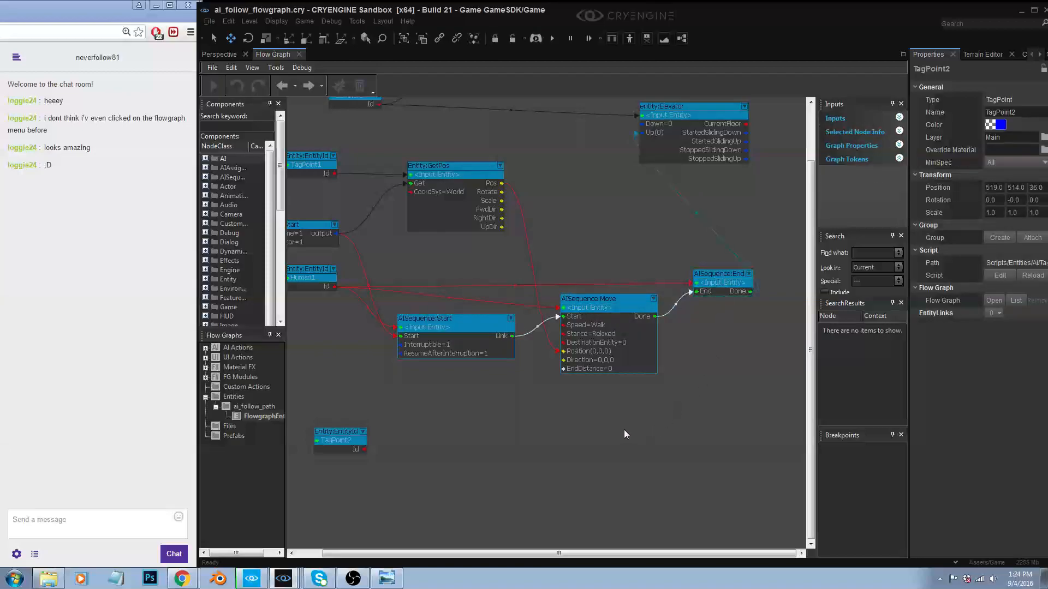
left_click(440, 163)
scroll(460, 230, "down", 2)
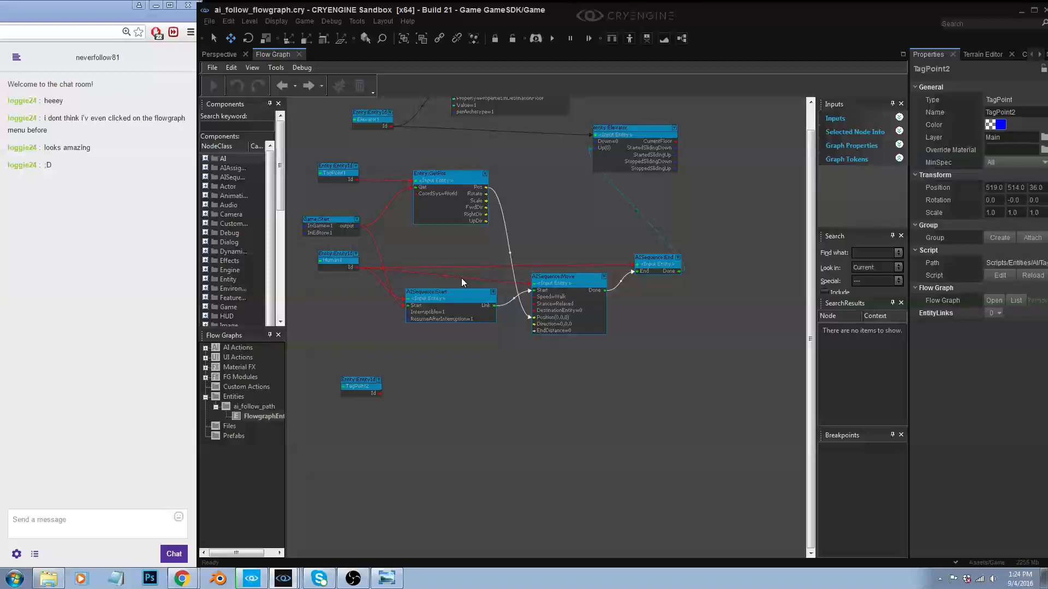
left_click(519, 475)
key("ctrl+v")
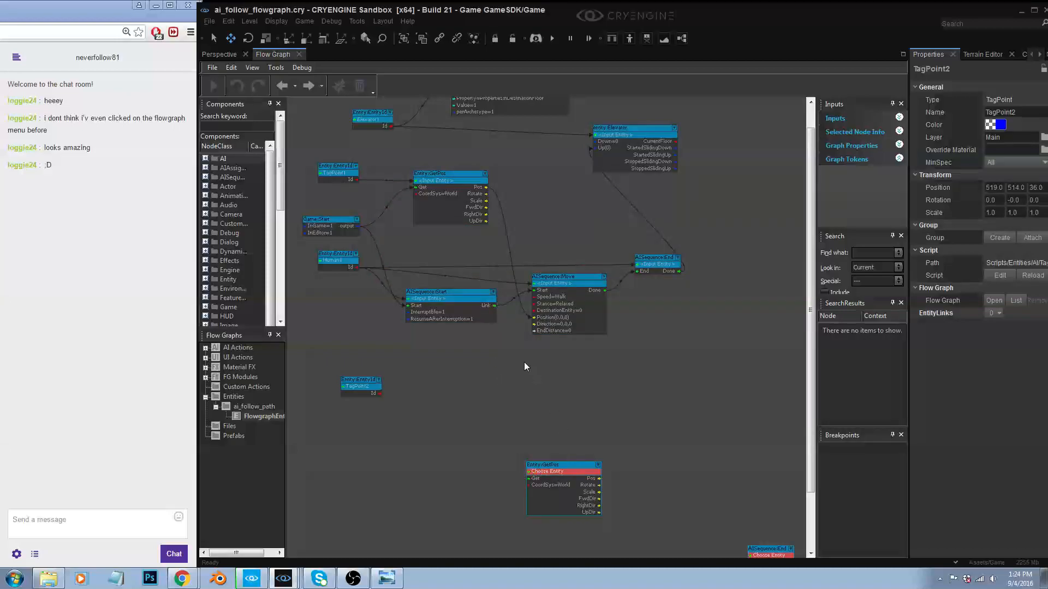
- Arrange the copied GetPos and AISequence nodes beside the TagPoint2 Id node, mirroring the layout of the first sequence
scroll(548, 454, "down", 2)
scroll(554, 417, "up", 2)
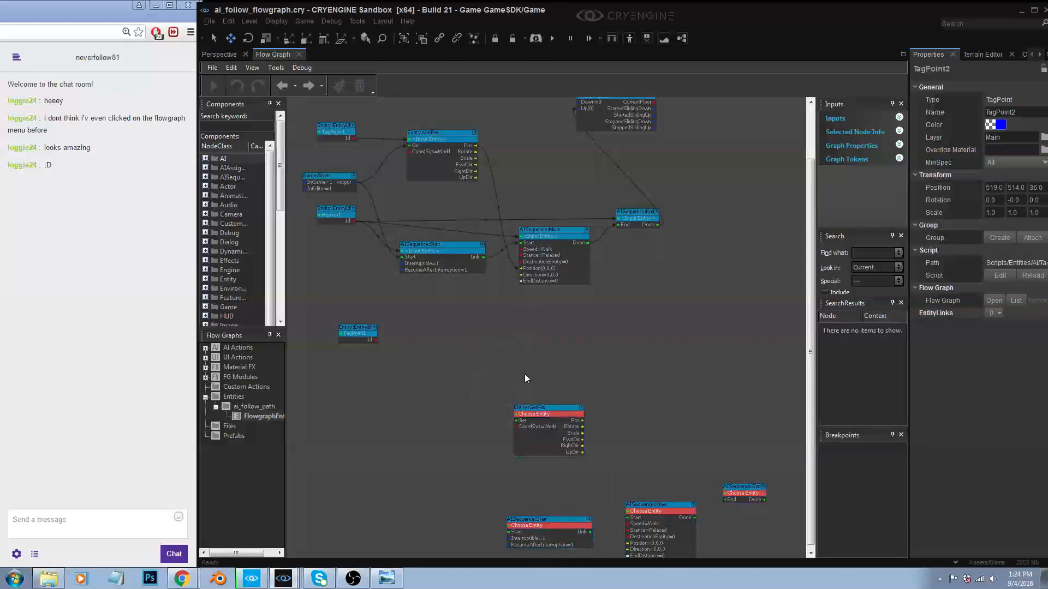
left_click_drag(471, 345, 792, 583)
left_click_drag(545, 410, 428, 301)
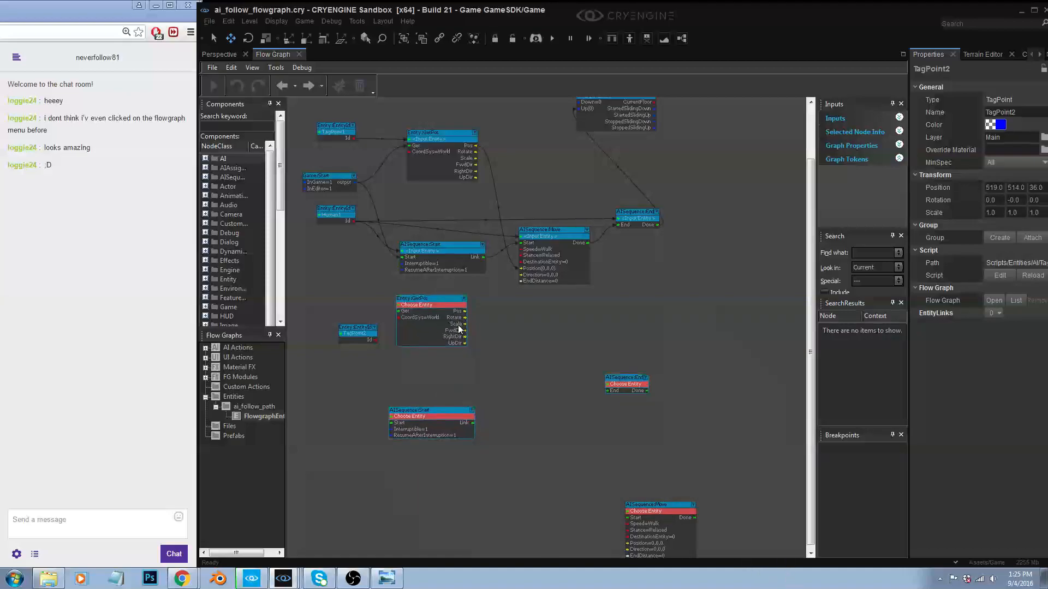
left_click_drag(649, 510, 519, 372)
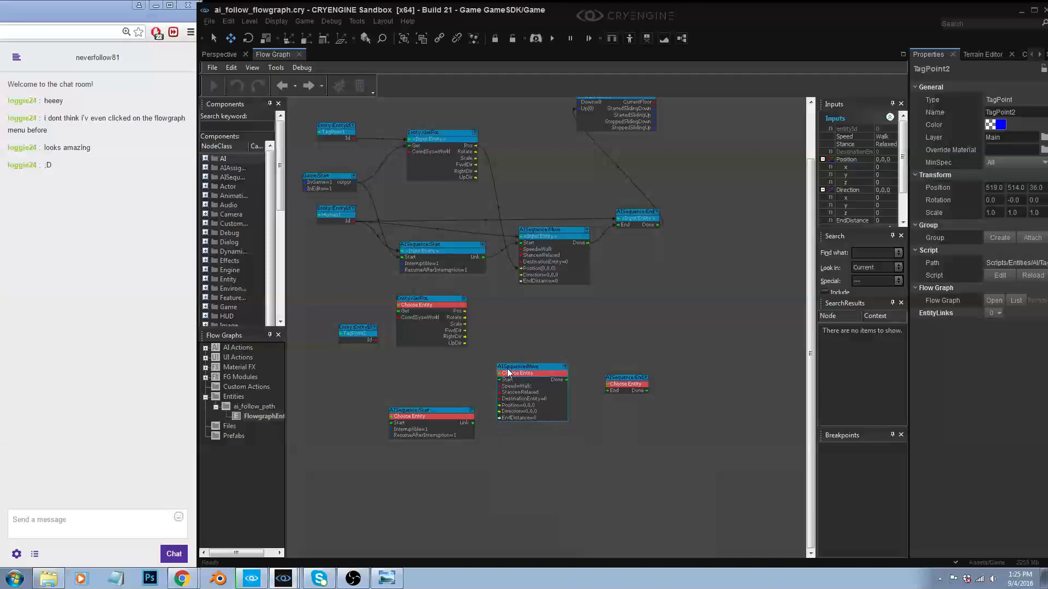
- Connect the TagPoint2 node's Id to the copied GetPos node's entity input and space the two nodes apart
scroll(382, 399, "up", 2)
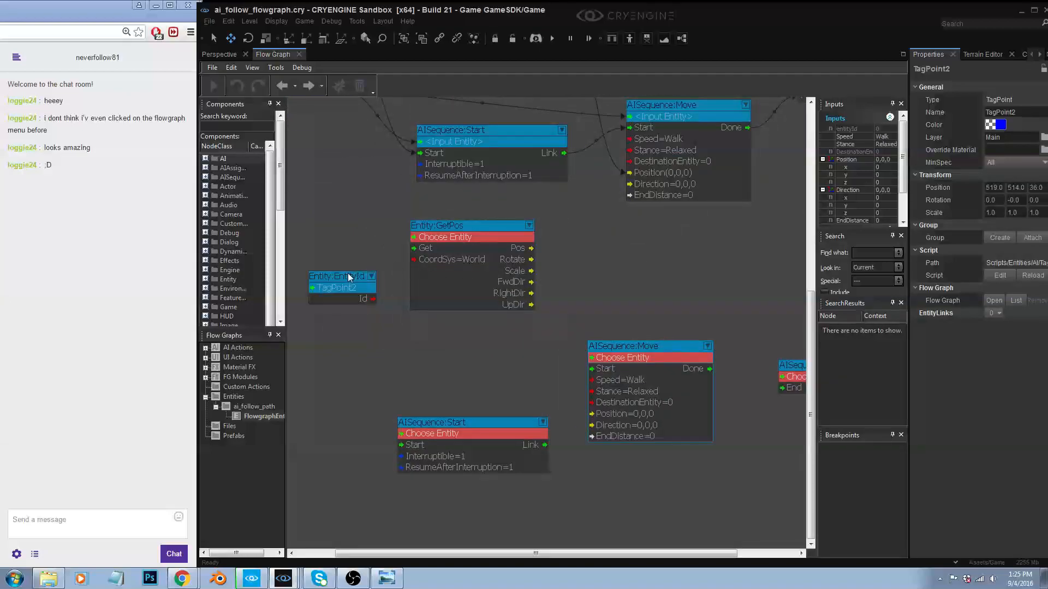
left_click_drag(348, 277, 336, 277)
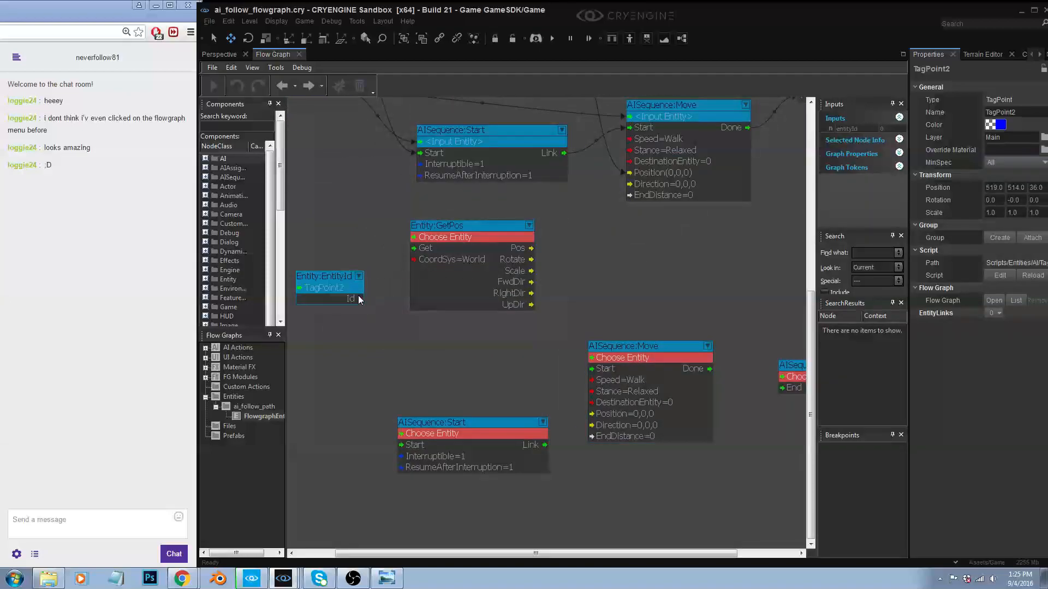
left_click_drag(356, 298, 413, 236)
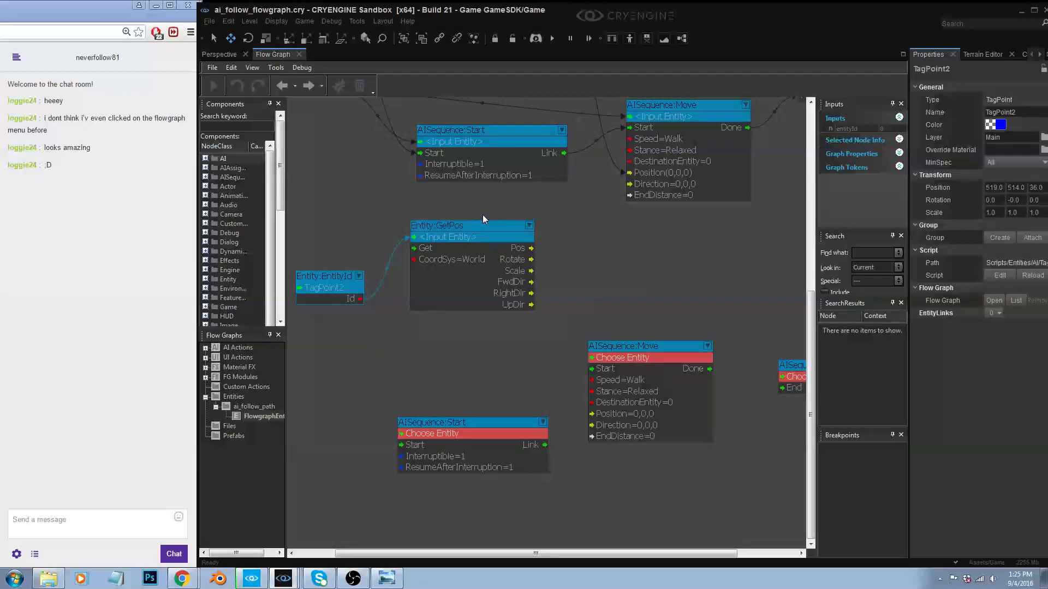
left_click_drag(473, 225, 493, 223)
- Connect the entity:Elevator node's StoppedSlidingUp output to the copied GetPos node's Get input
scroll(511, 352, "down", 1)
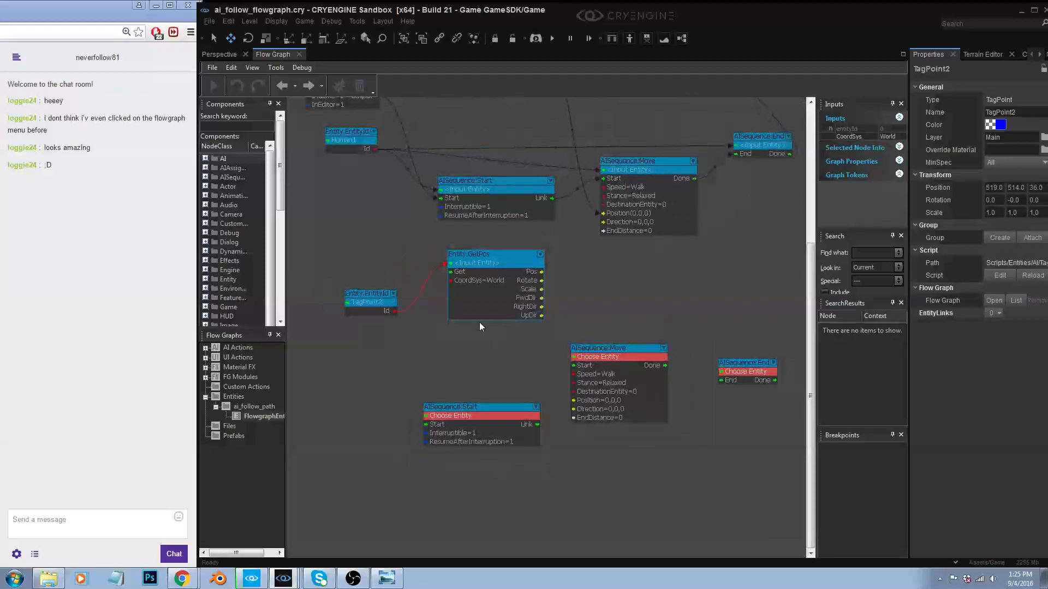
scroll(496, 285, "down", 2)
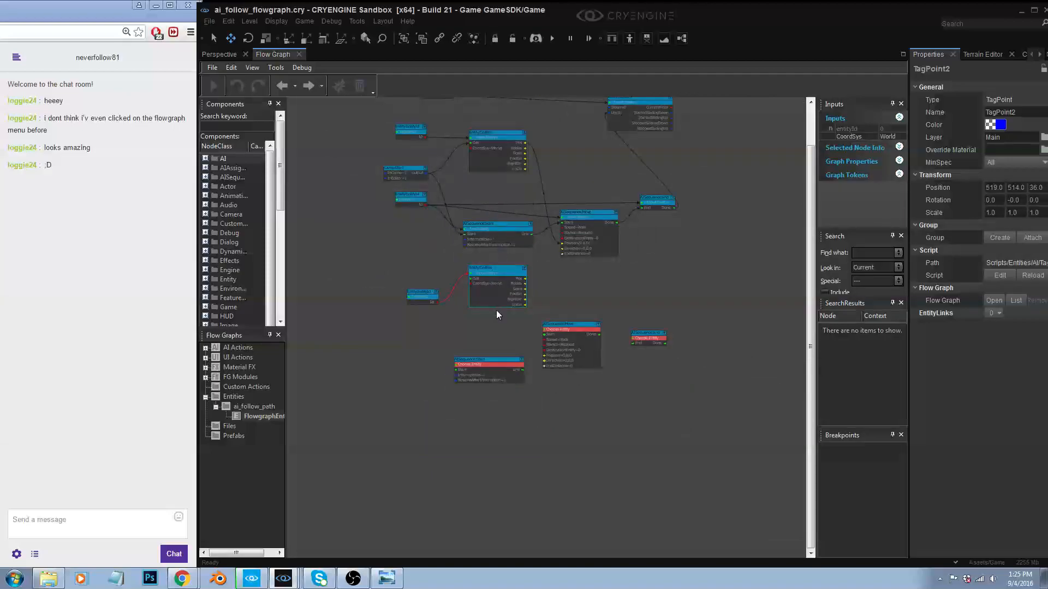
scroll(489, 309, "up", 3)
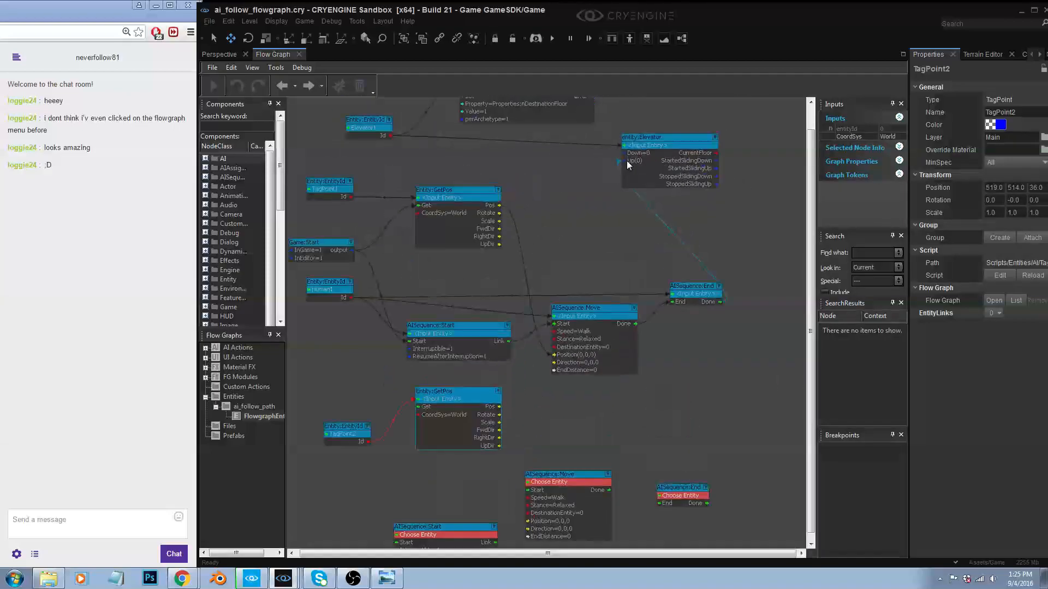
scroll(626, 160, "up", 1)
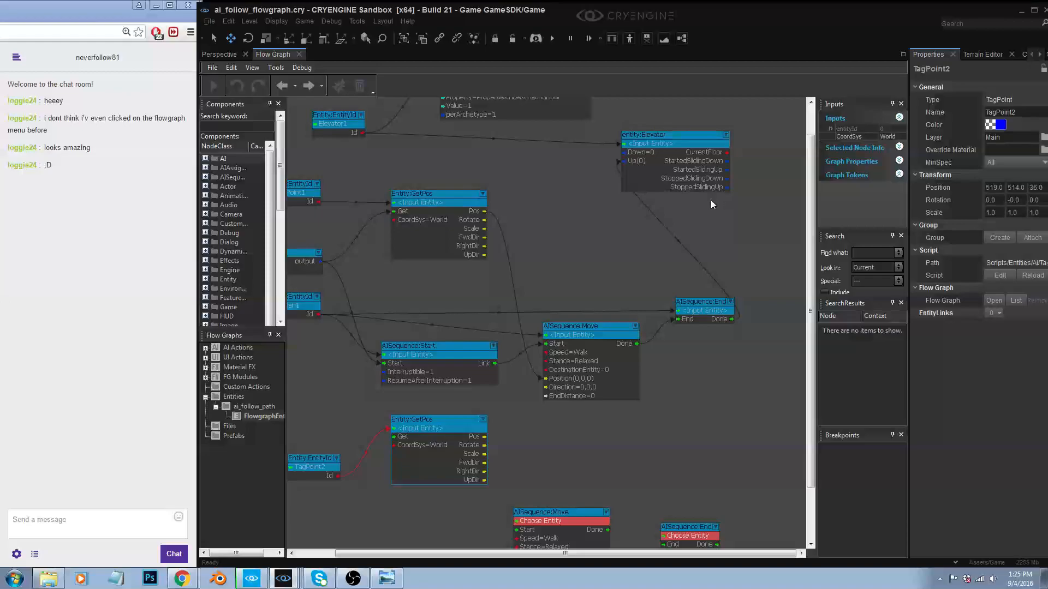
mouse_move(729, 187)
left_mouse_down()
mouse_move(473, 335)
mouse_move(373, 426)
mouse_move(402, 440)
left_mouse_up()
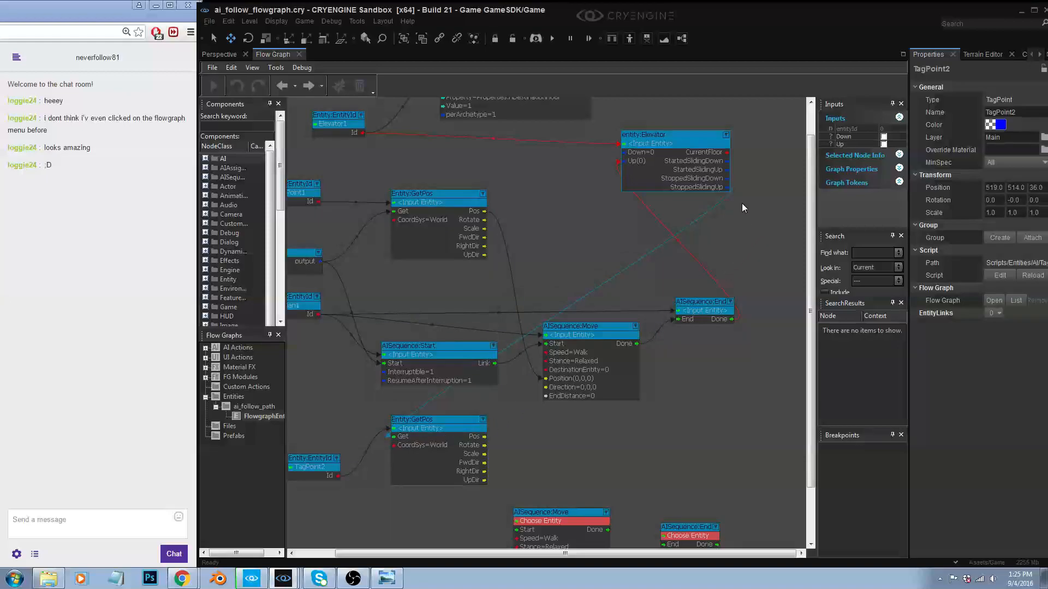
- Connect the entity:Elevator node's StoppedSlidingUp output to the copied AISequence:Start node's Start input and reposition that node
right_click_drag(549, 265, 604, 201)
scroll(491, 319, "down", 1)
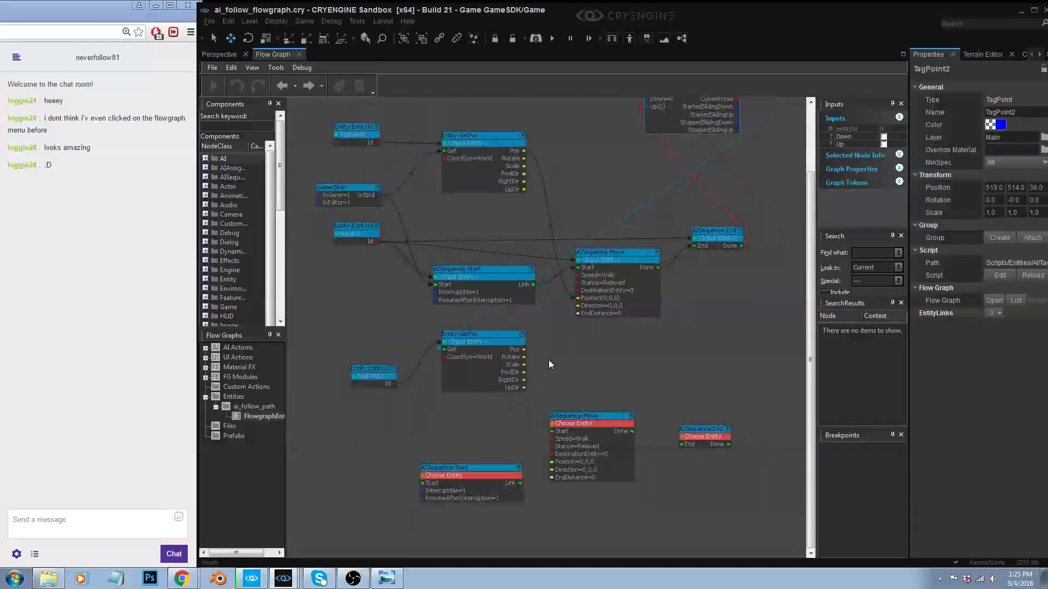
right_click_drag(562, 321, 557, 336)
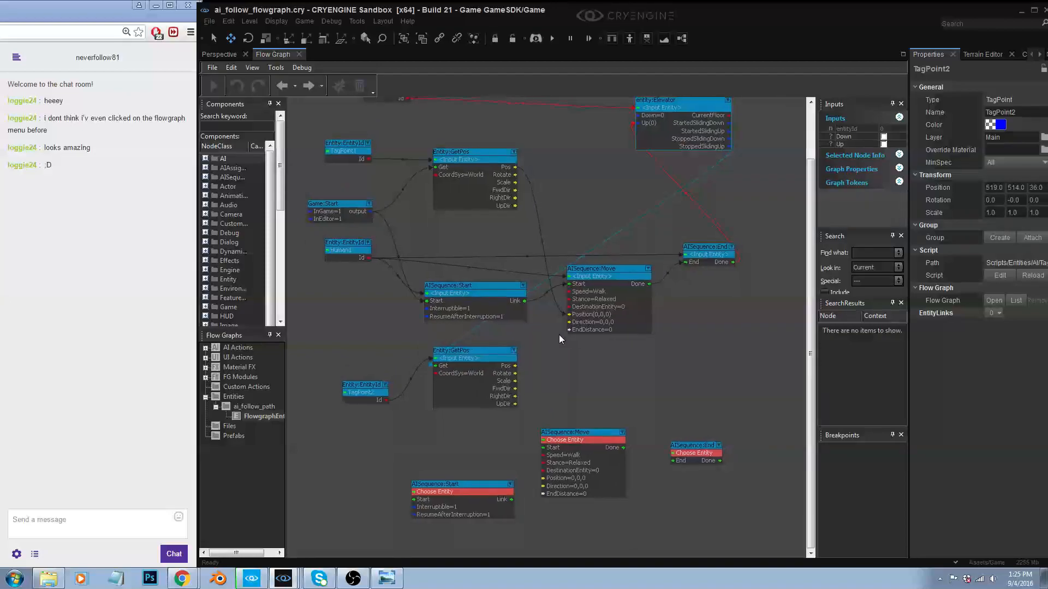
mouse_move(731, 146)
left_mouse_down()
mouse_move(715, 146)
mouse_move(736, 143)
left_mouse_up()
left_click_drag(738, 260, 459, 463)
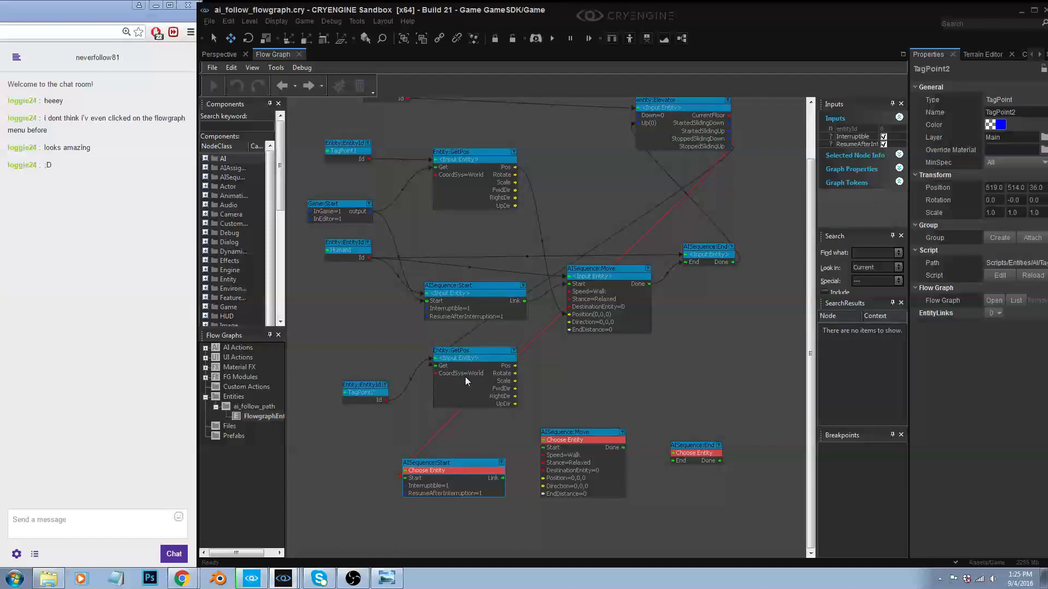
- Connect the Human1 node's Id to the entity inputs of the copied AISequence:Start, Move and End nodes
left_click_drag(346, 242, 328, 238)
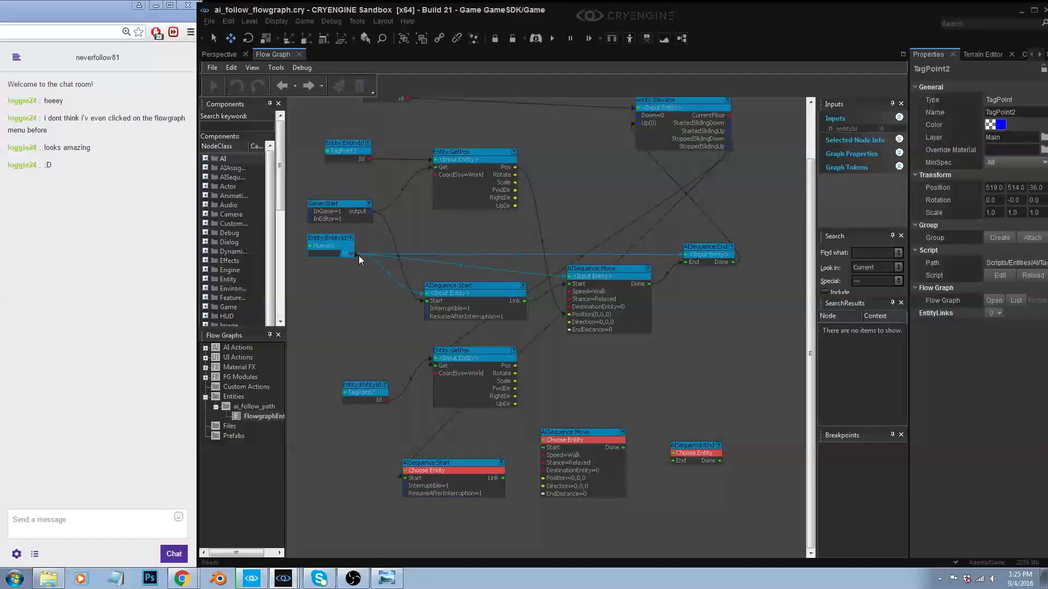
left_click_drag(392, 405, 407, 470)
left_click_drag(351, 254, 555, 446)
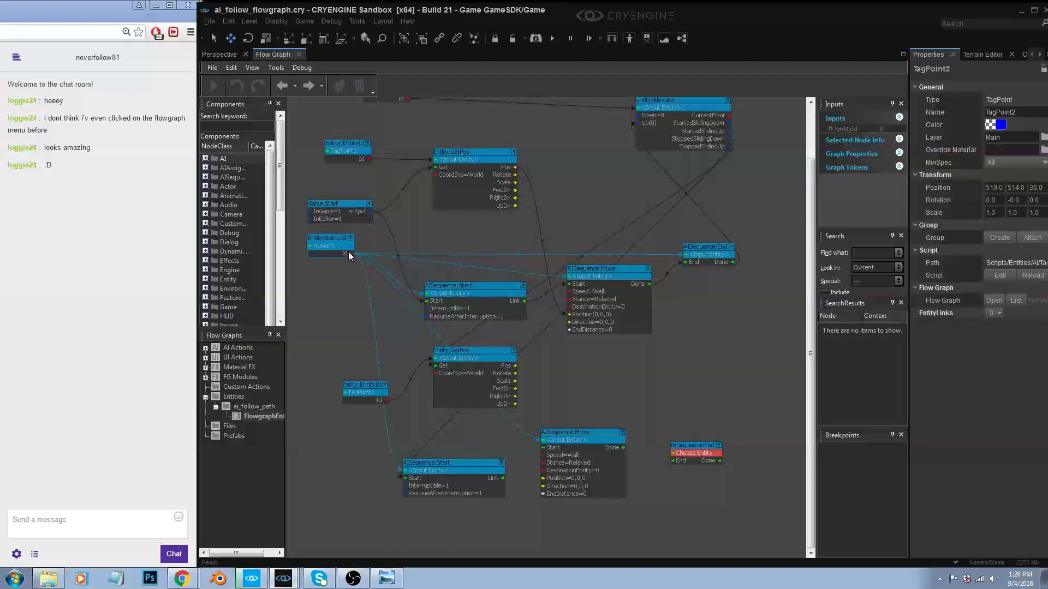
left_click_drag(353, 254, 675, 453)
- Link the copied AISequence:Start to Move's Start and Move's Done to AISequence:End's End input, and tidy the nodes' positions
left_click_drag(438, 462, 443, 461)
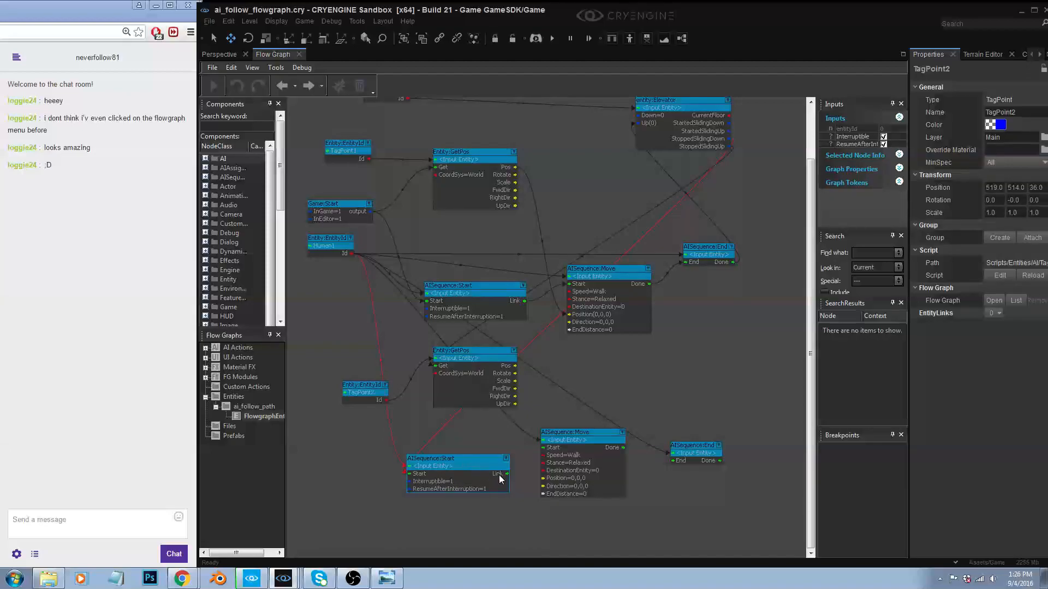
left_click_drag(507, 473, 555, 451)
left_click_drag(625, 449, 687, 419)
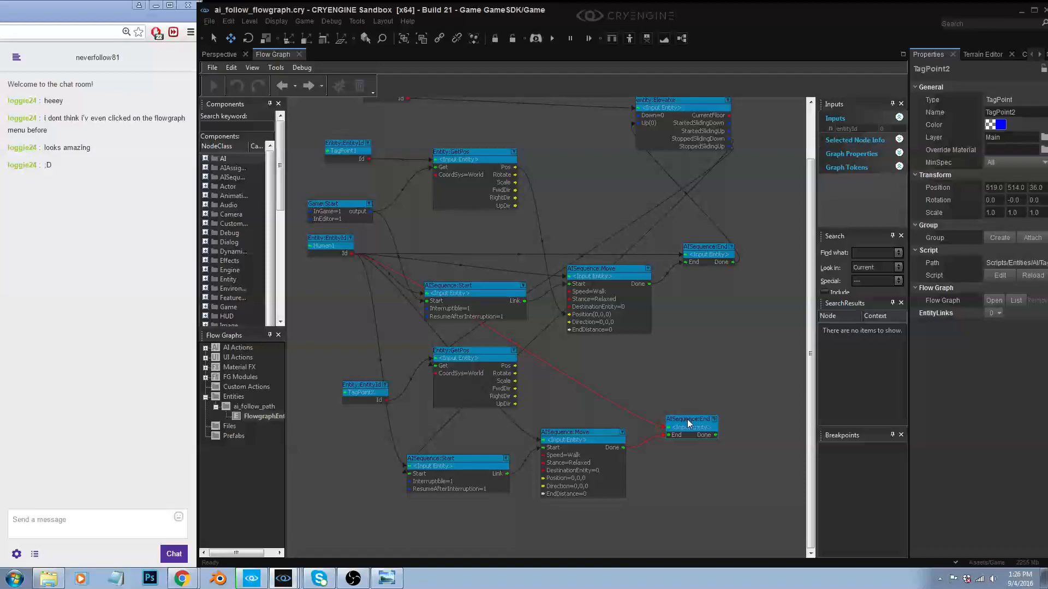
left_click_drag(592, 439, 603, 430)
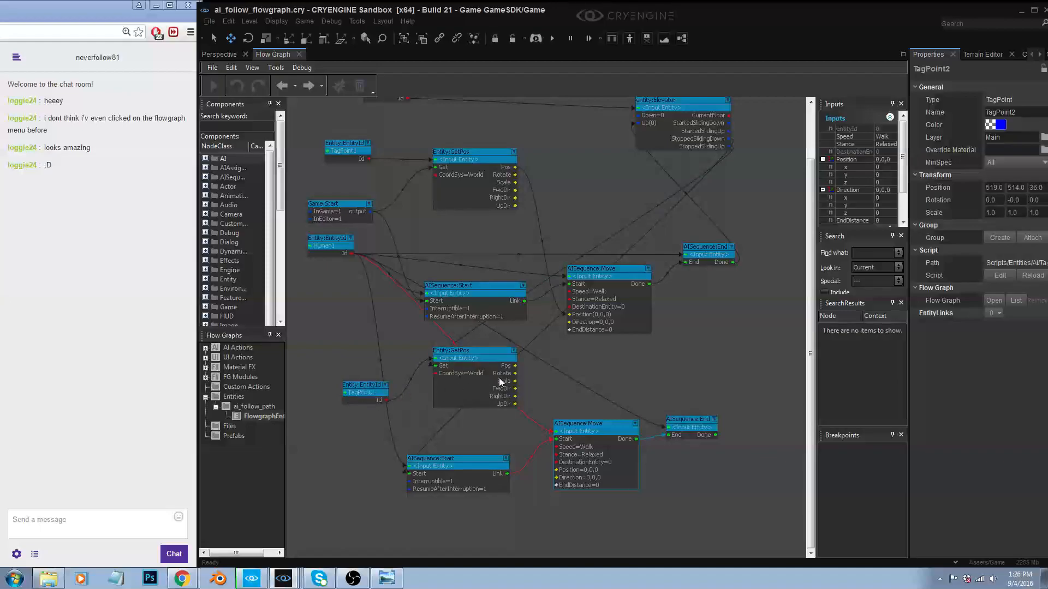
- Connect the copied GetPos node's Pos output to the copied AISequence:Move node's Position input and widen the graph canvas
left_click_drag(515, 366, 556, 471)
scroll(549, 478, "up", 2)
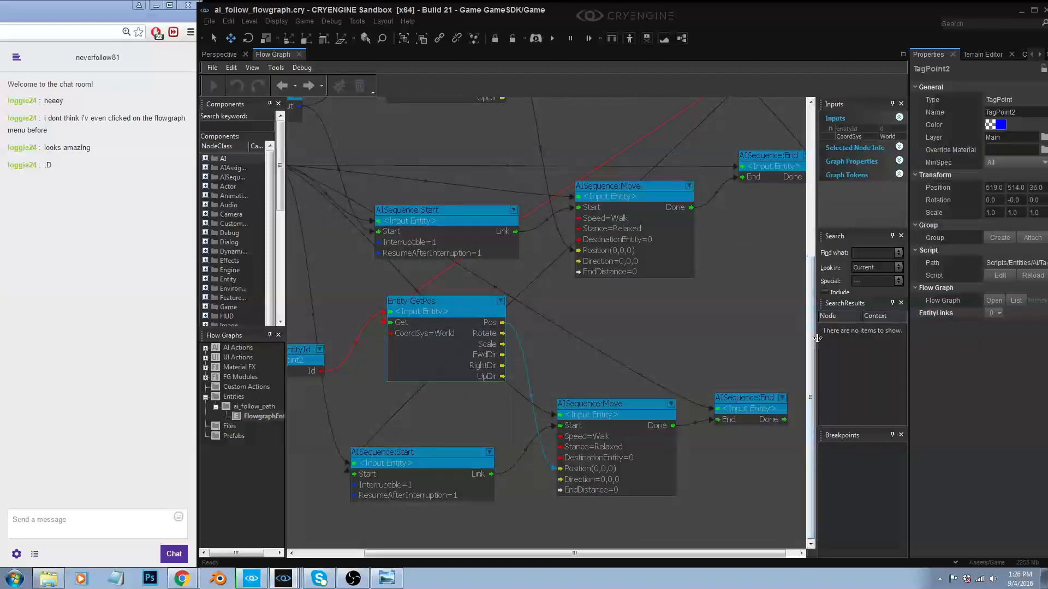
left_click_drag(816, 346, 848, 348)
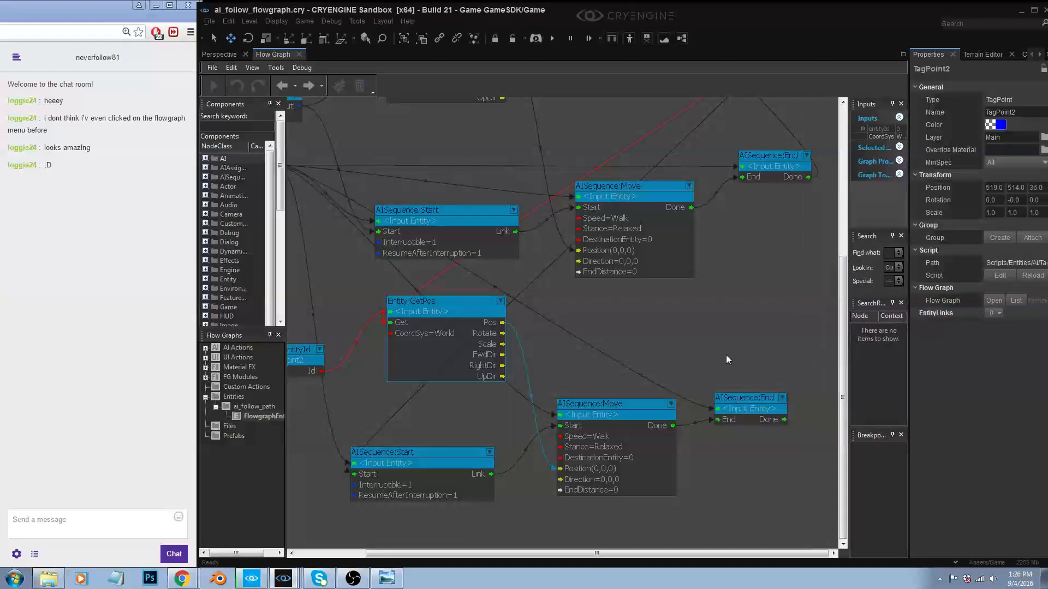
scroll(620, 363, "down", 3)
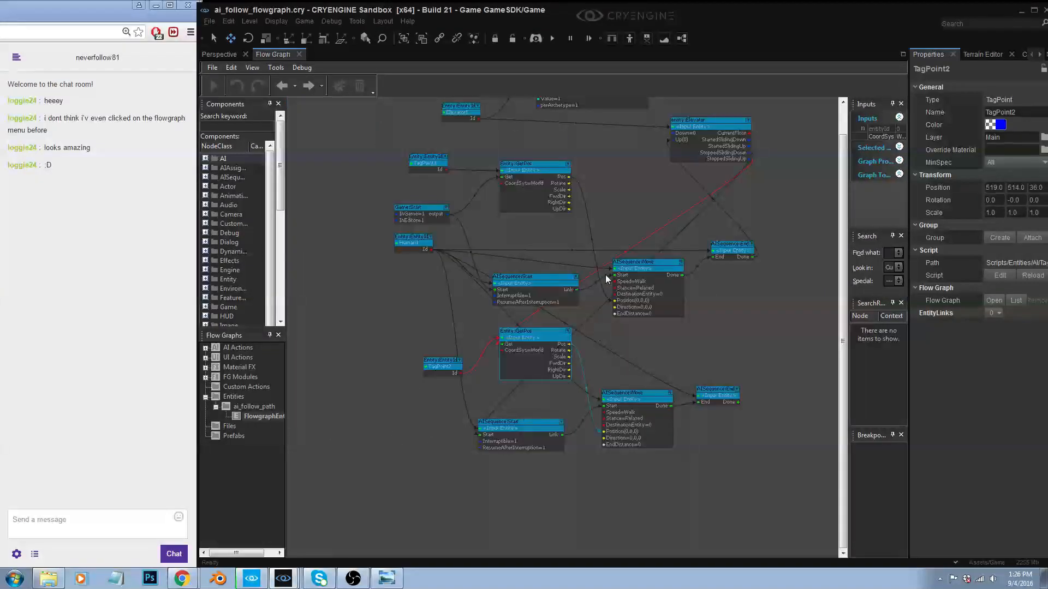
scroll(617, 234, "up", 1)
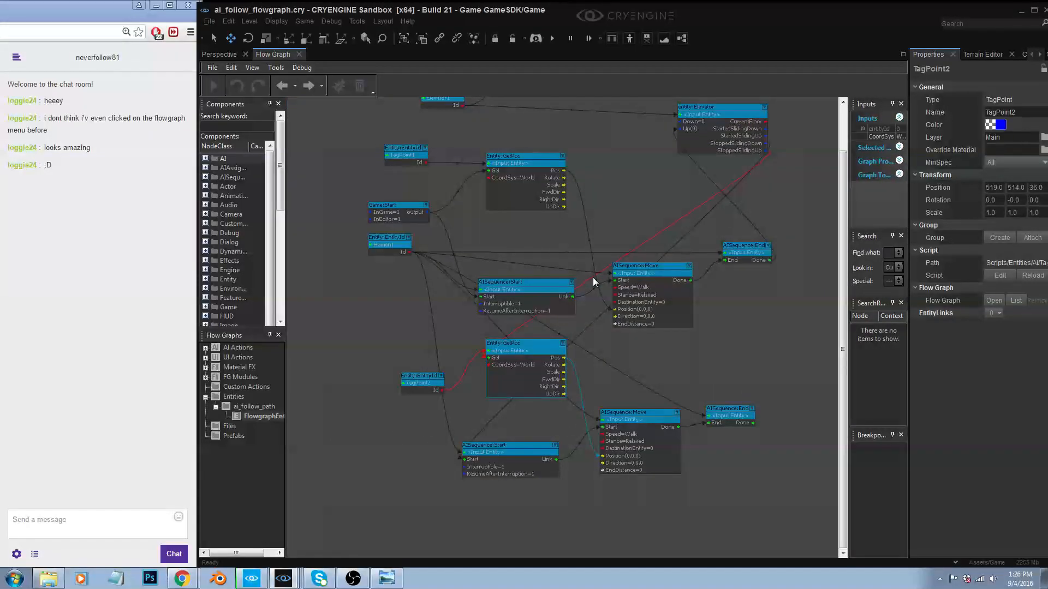
- Run the AI/Physics simulation in the Perspective view, observe Human1's elevator ride, and stop the simulation
left_click(219, 55)
middle_click_drag(557, 334, 480, 271)
middle_click_drag(535, 295, 555, 343)
scroll(556, 382, "down", 1)
right_click_drag(602, 354, 491, 374)
right_click_drag(519, 415, 524, 437)
middle_click_drag(524, 436, 524, 382)
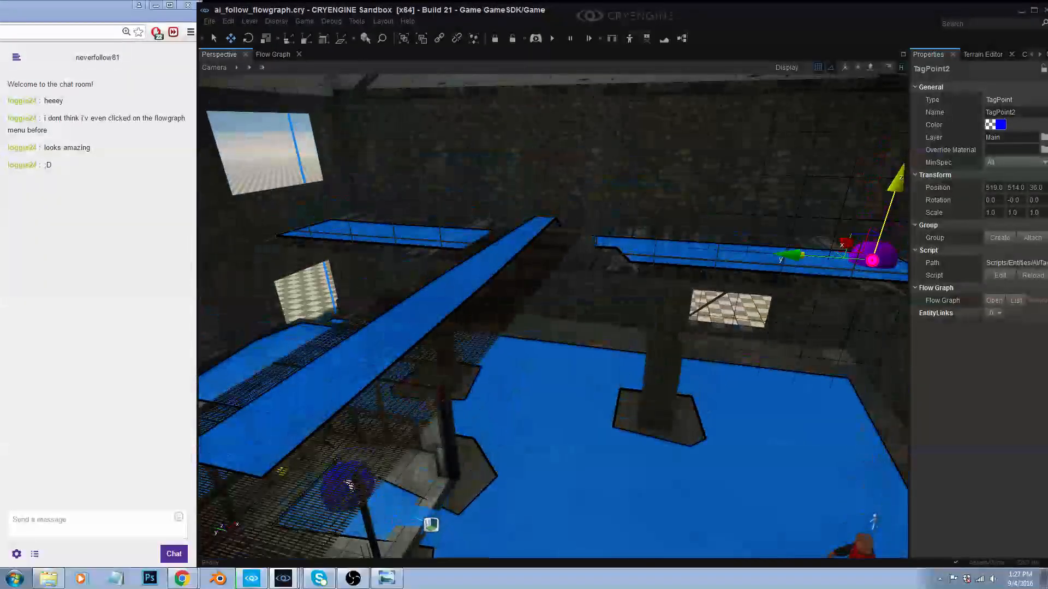
right_click_drag(876, 264, 543, 95)
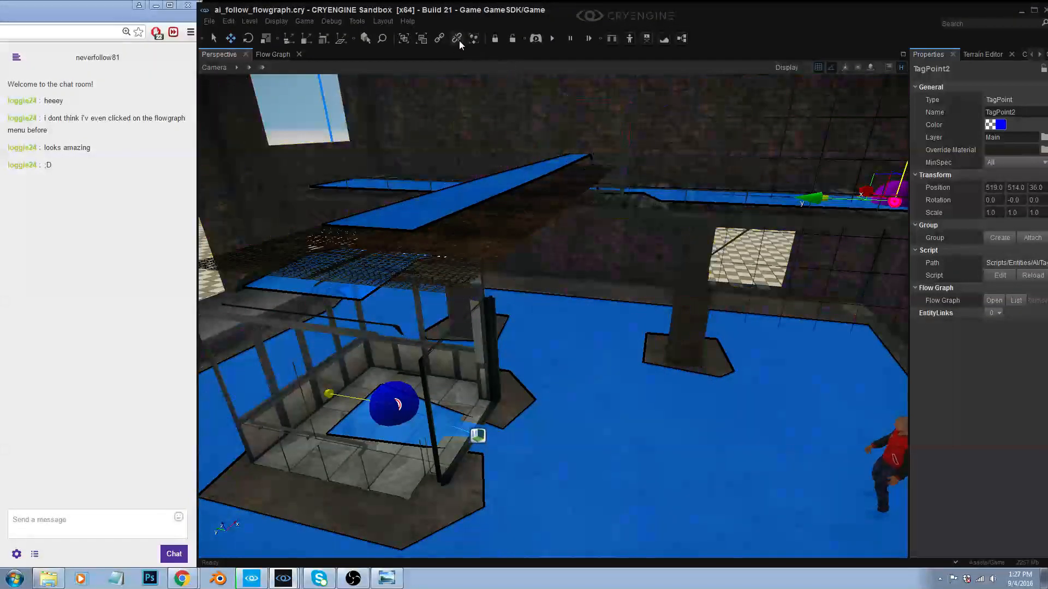
left_click(553, 38)
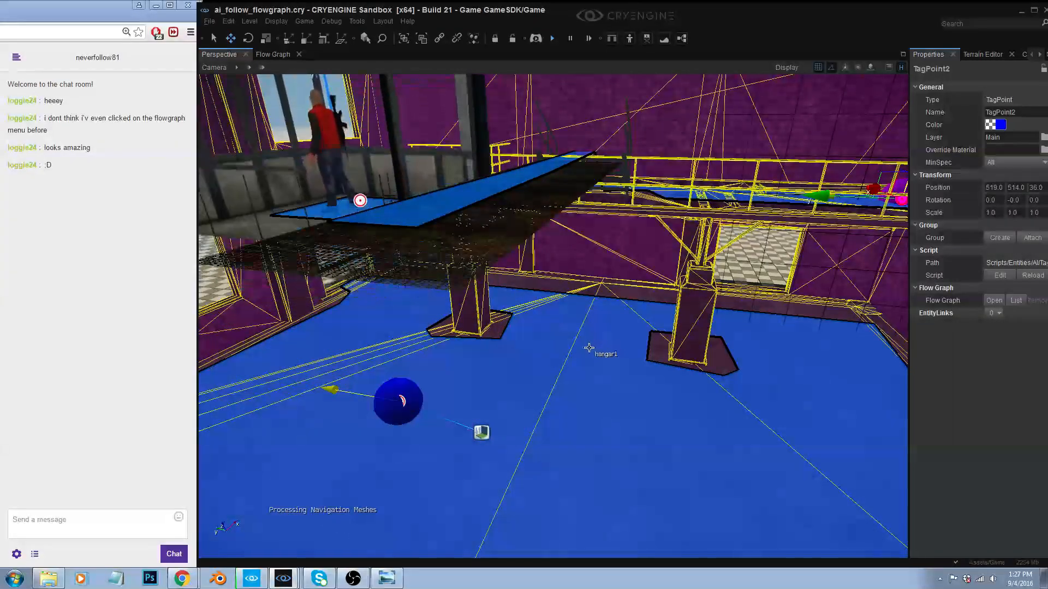
right_click_drag(592, 345, 595, 349)
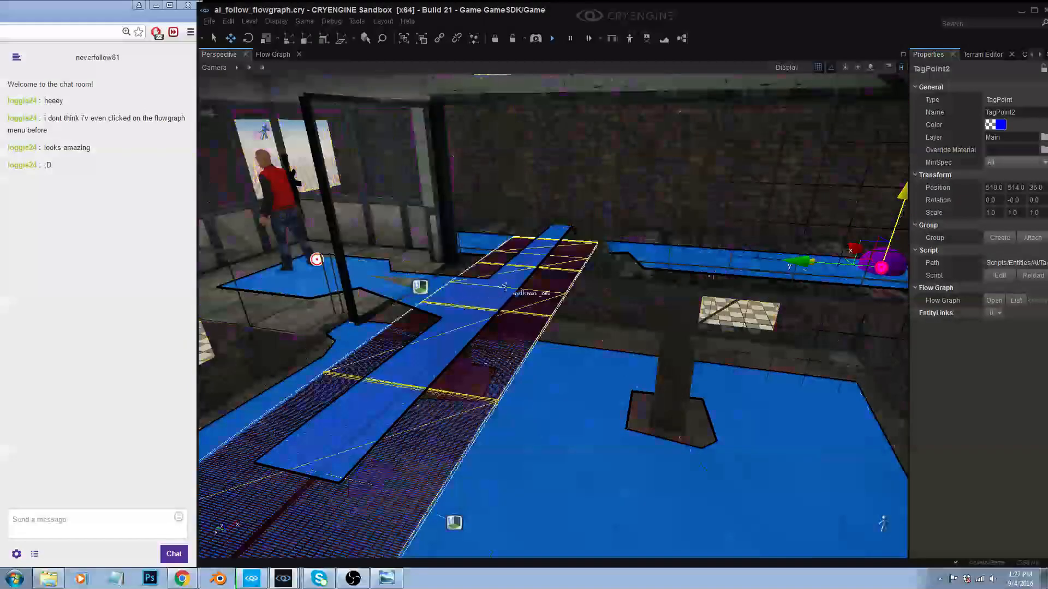
right_click_drag(642, 257, 538, 279)
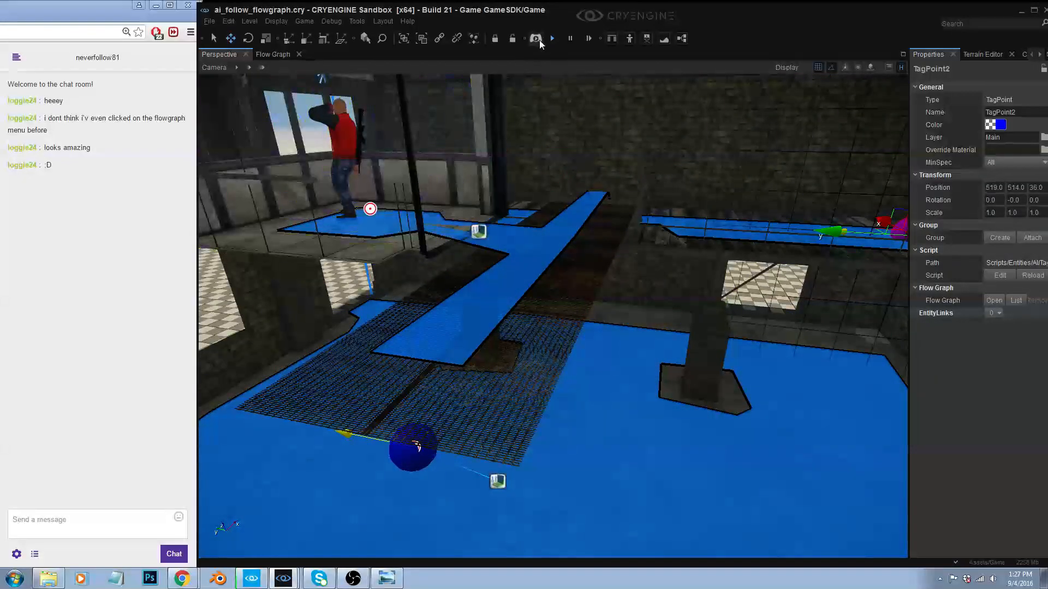
left_click(553, 38)
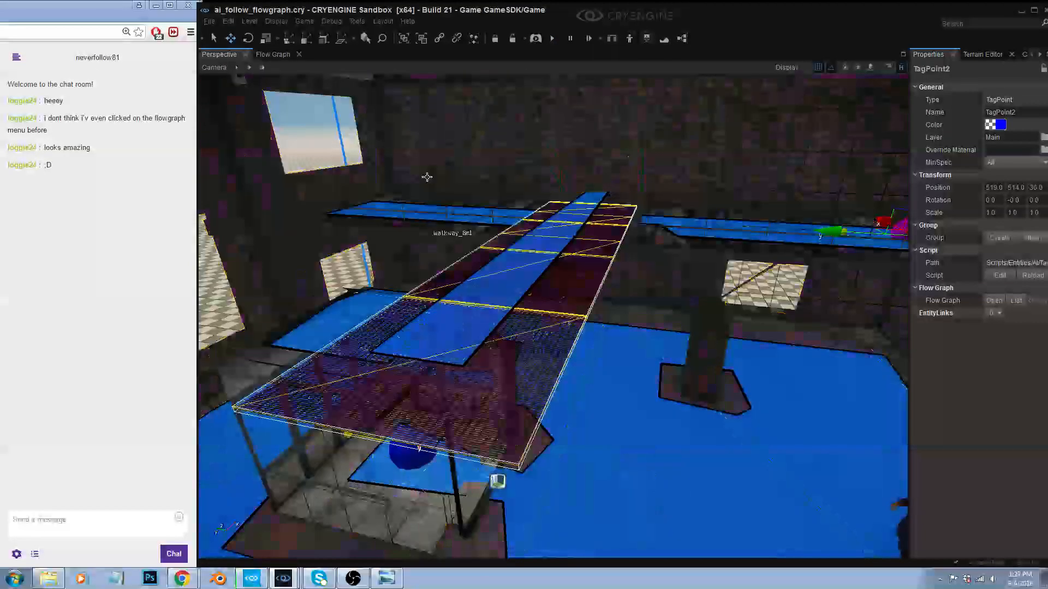
- Reposition the Game:Start, Human1 and entity:Elevator nodes in the flow graph so their links are easier to follow
left_click(270, 54)
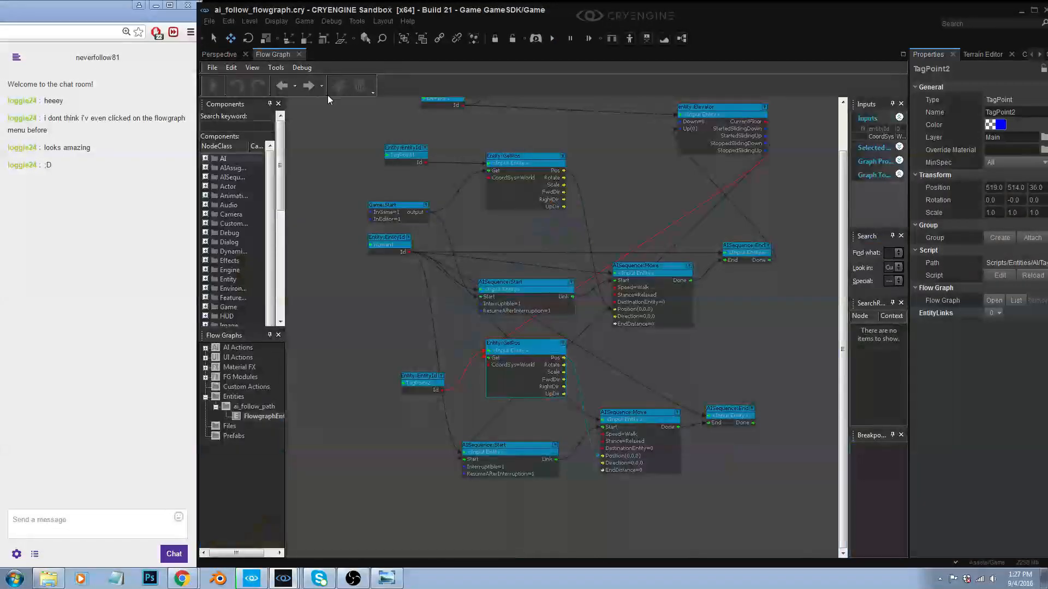
left_click(387, 208)
left_click_drag(388, 210, 310, 220)
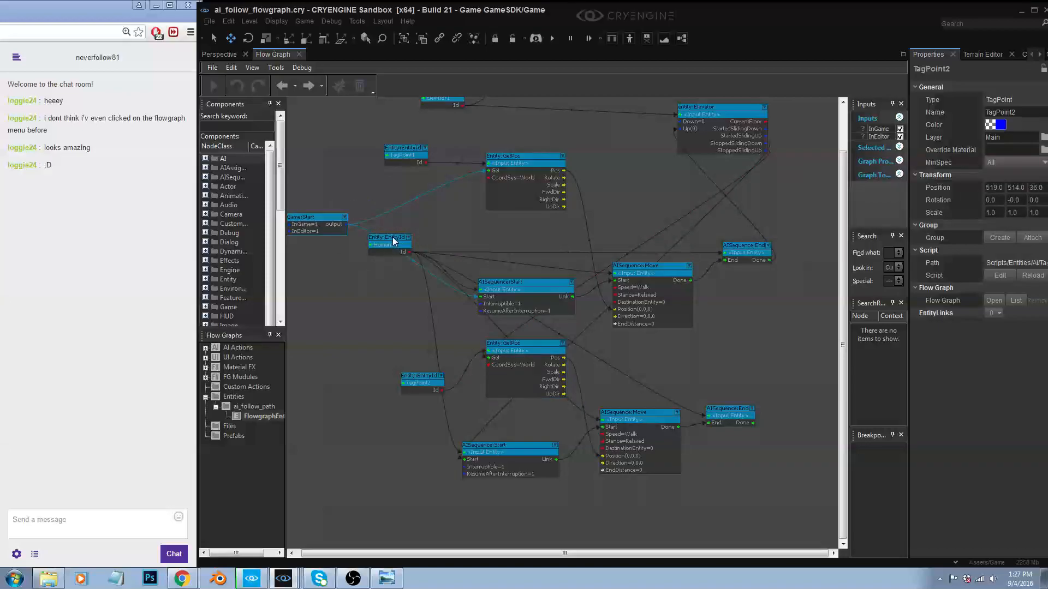
left_click_drag(393, 241, 347, 257)
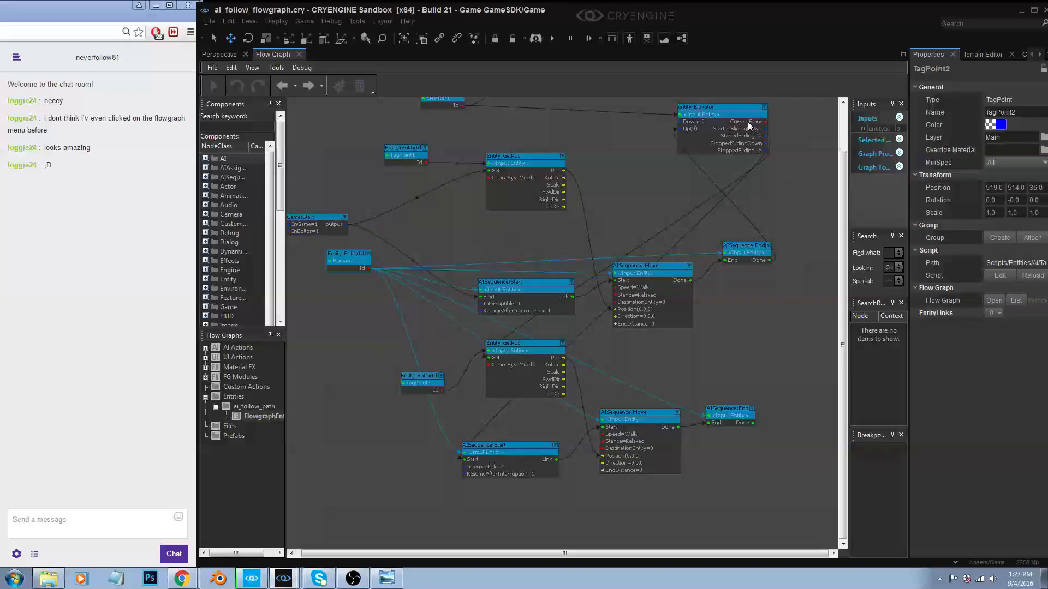
left_click_drag(719, 111, 658, 125)
- Remove the link from the entity:Elevator node's StoppedSlidingDown output to the copied AISequence:Start node
scroll(712, 168, "up", 3)
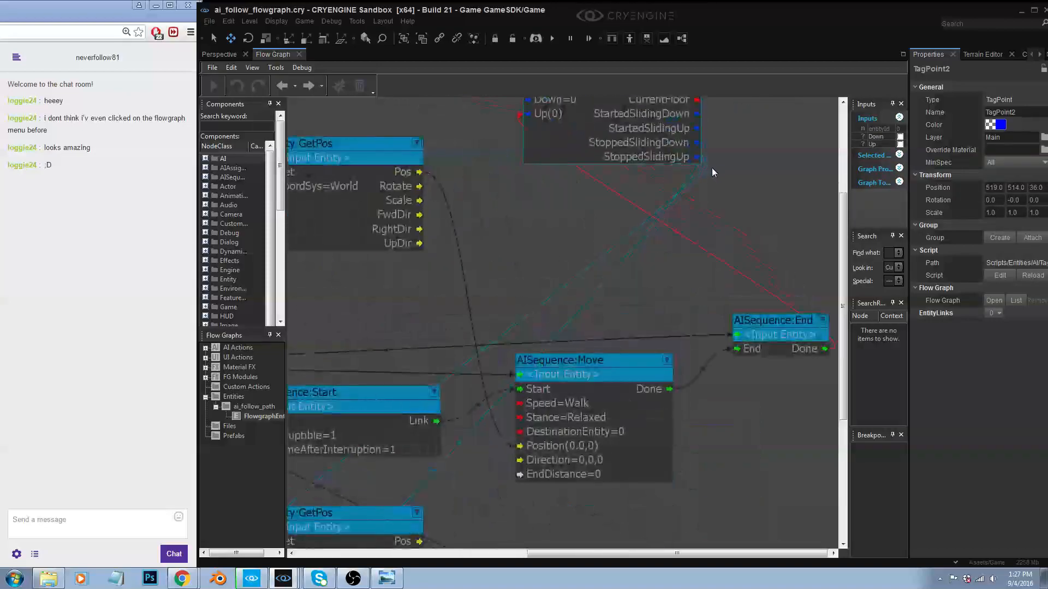
scroll(712, 168, "up", 3)
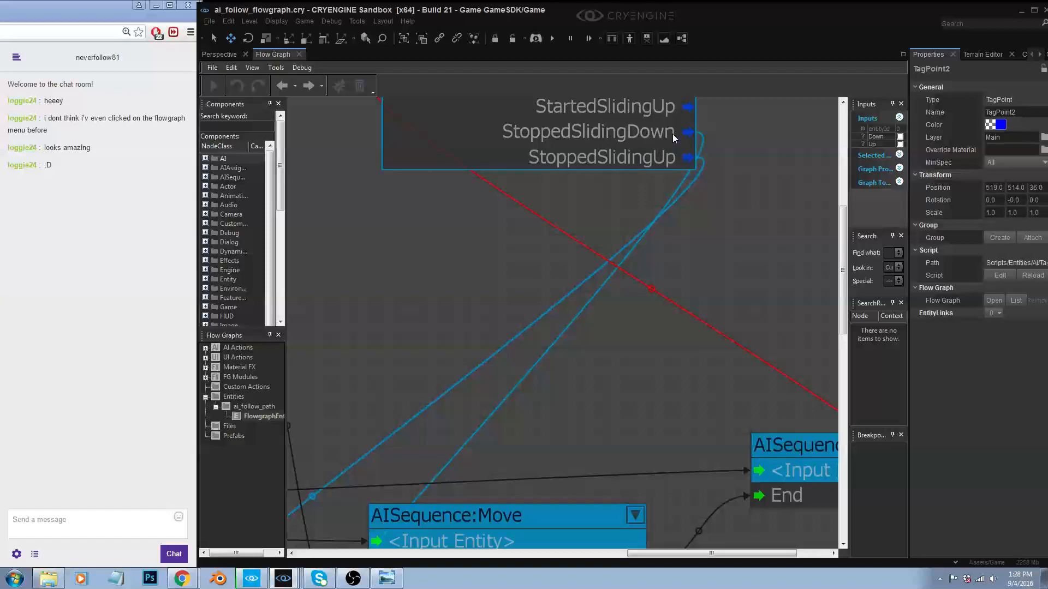
scroll(698, 134, "down", 8)
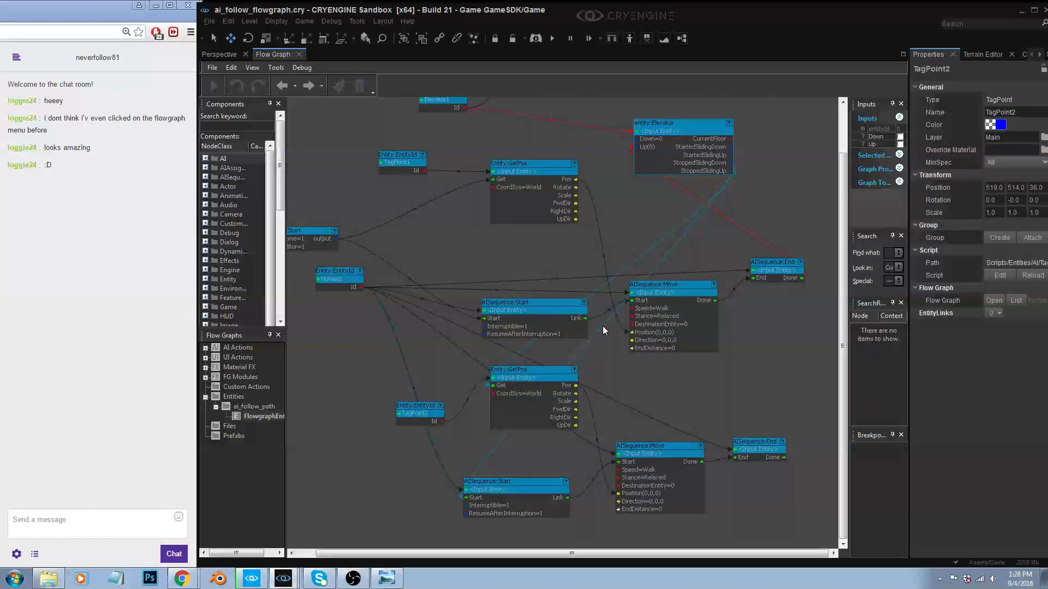
scroll(602, 330, "up", 5)
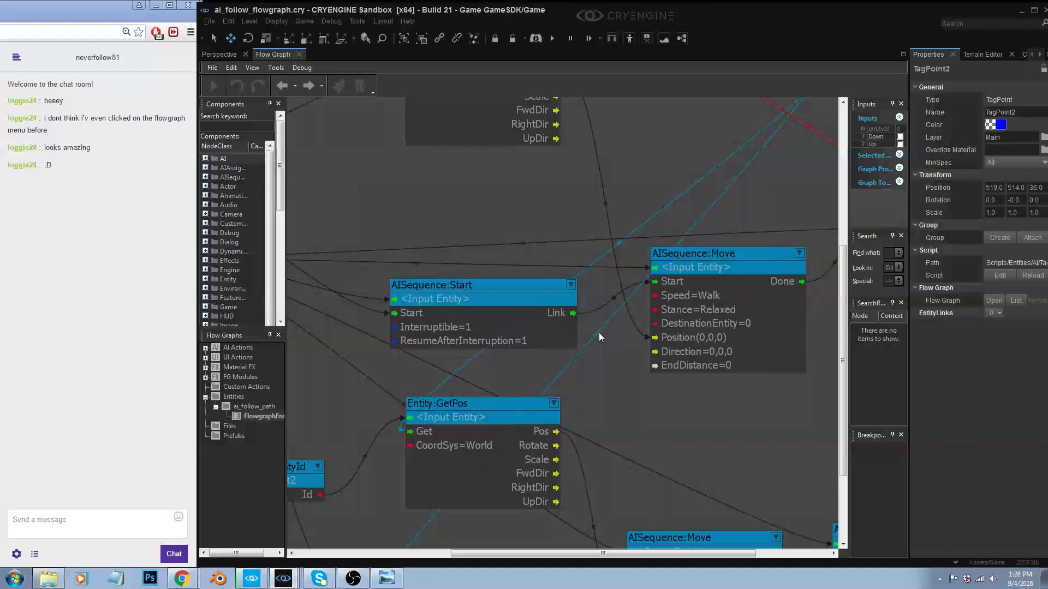
right_click(599, 333)
left_click(612, 340)
- Link the entity:Elevator node's StoppedSlidingUp output to the Start input of the copied AISequence:Start node
scroll(693, 264, "down", 4)
scroll(749, 194, "up", 4)
scroll(748, 190, "down", 3)
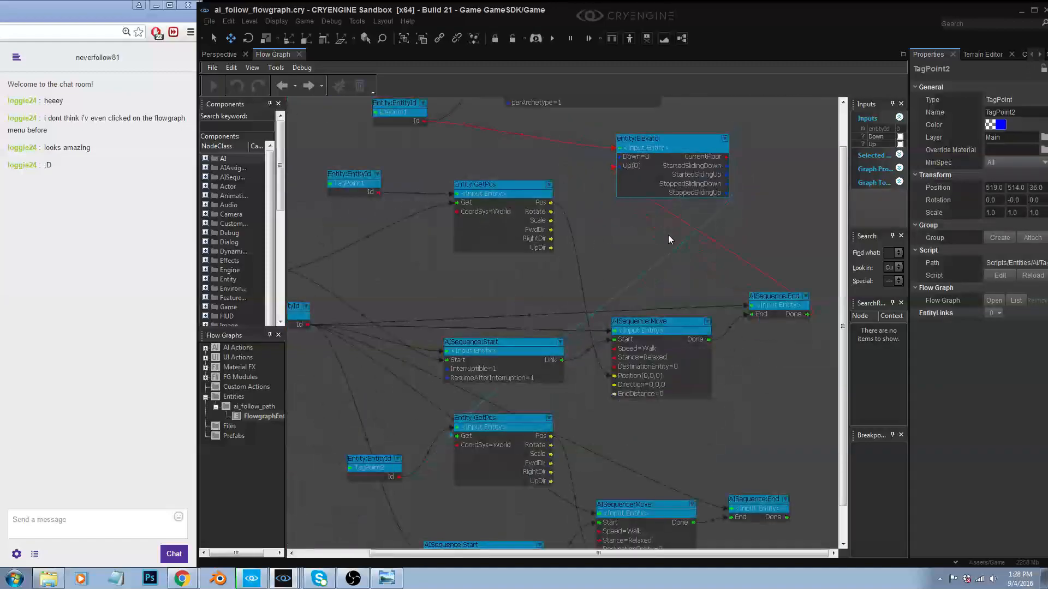
right_click_drag(624, 353, 619, 303)
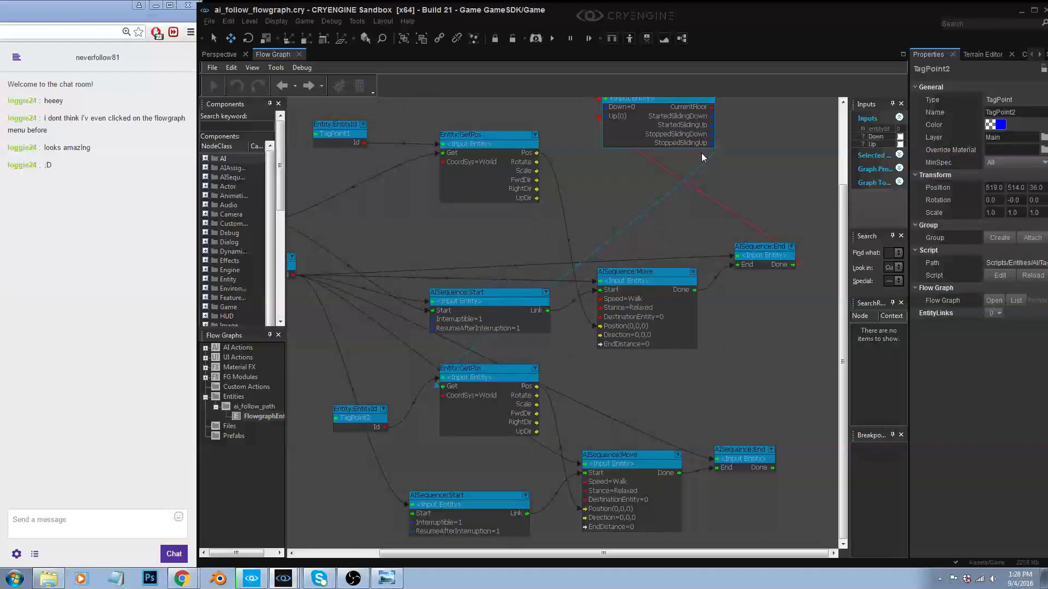
left_click_drag(744, 169, 418, 514)
- Simulate AI/Physics again, following Human1 up the elevator and along the walkway to TagPoint2, and save the level
left_click(219, 55)
left_click(552, 38)
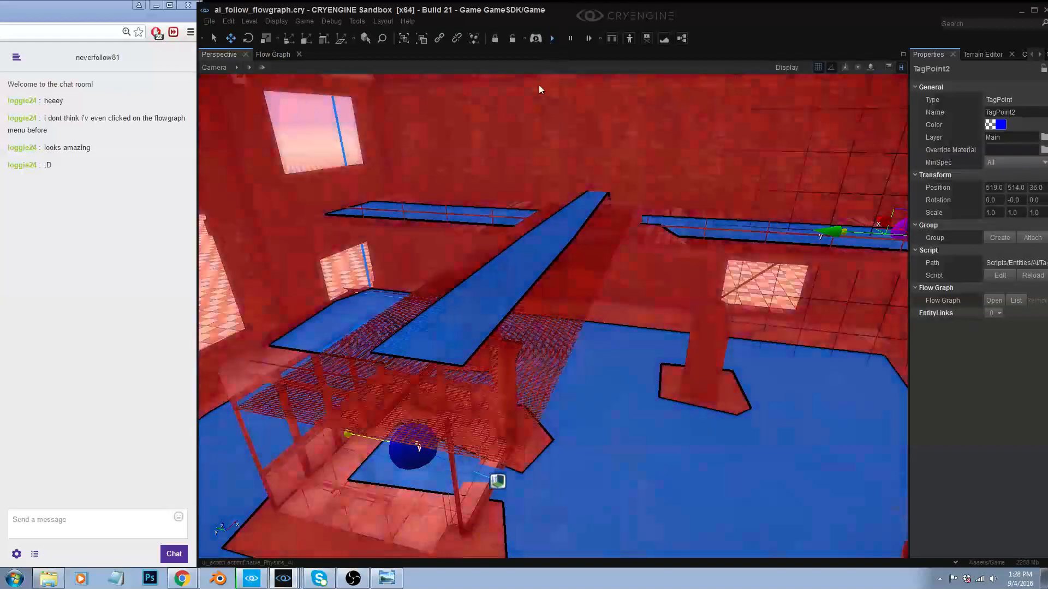
scroll(553, 349, "down", 2)
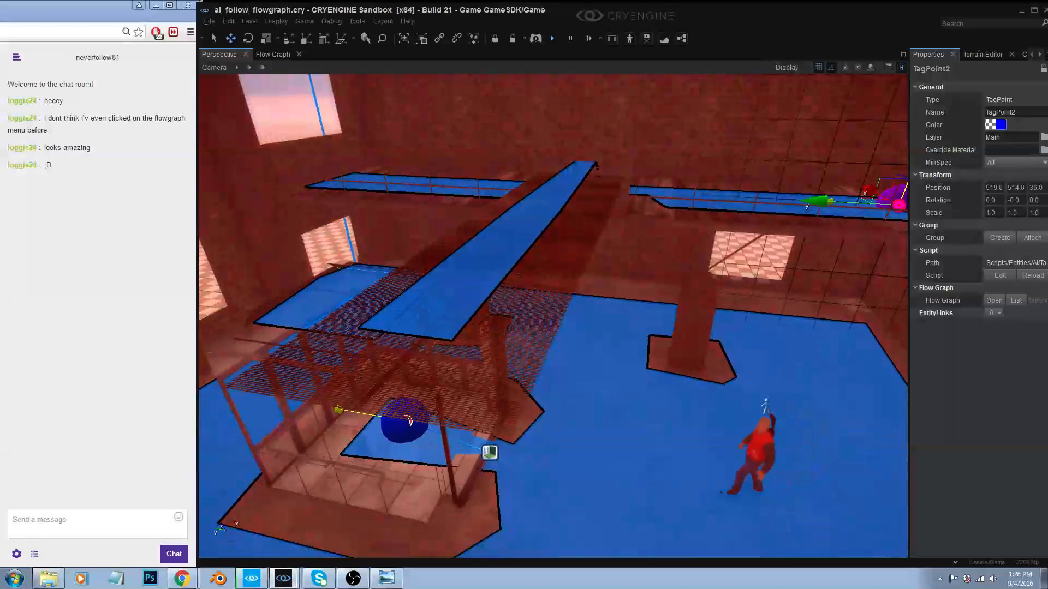
right_click_drag(526, 359, 513, 358)
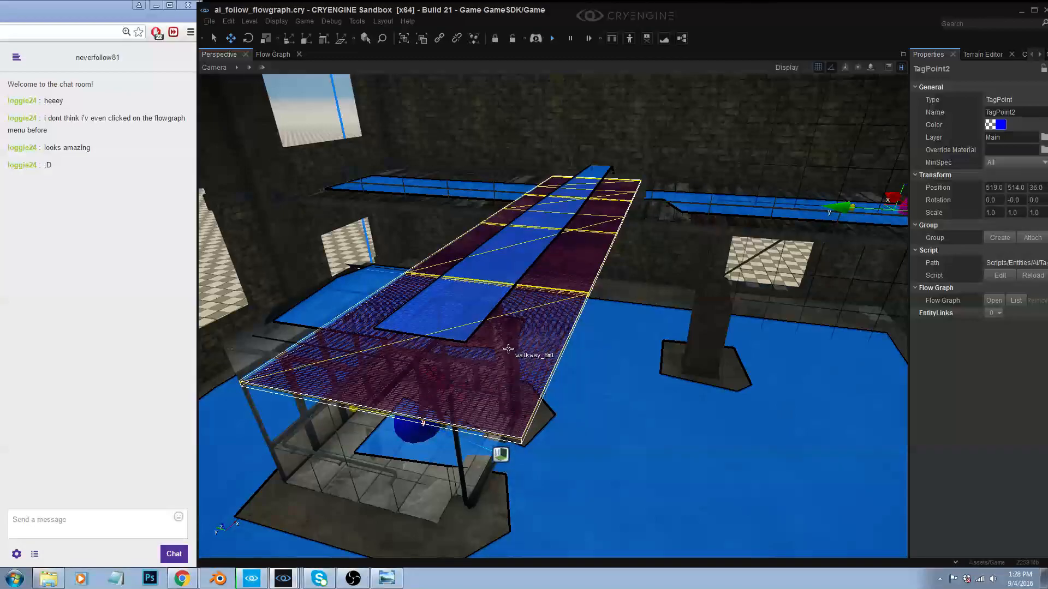
key("ctrl+p")
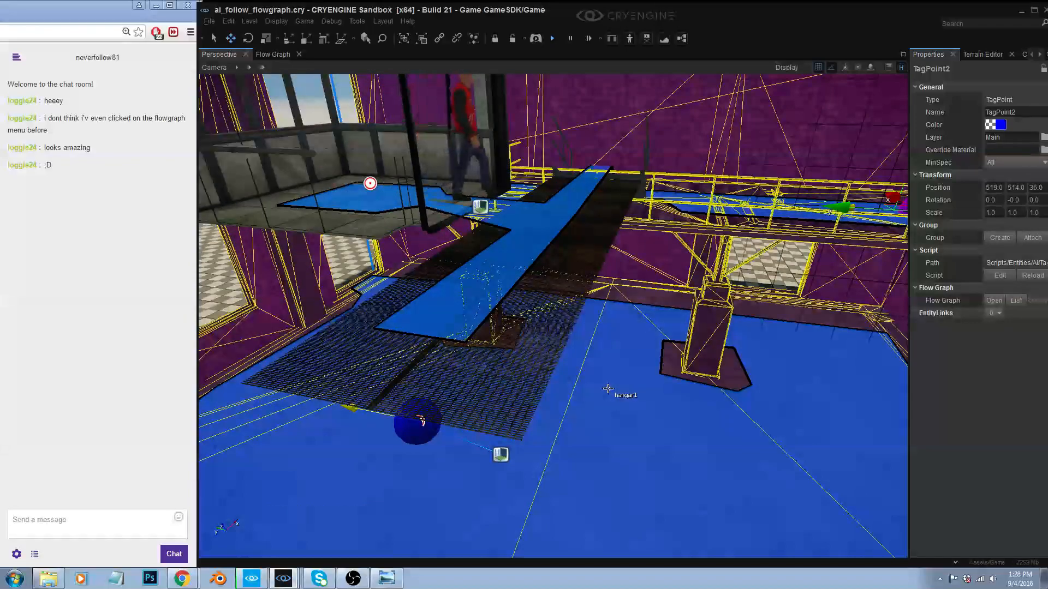
right_click_drag(676, 304, 830, 268)
key("w")
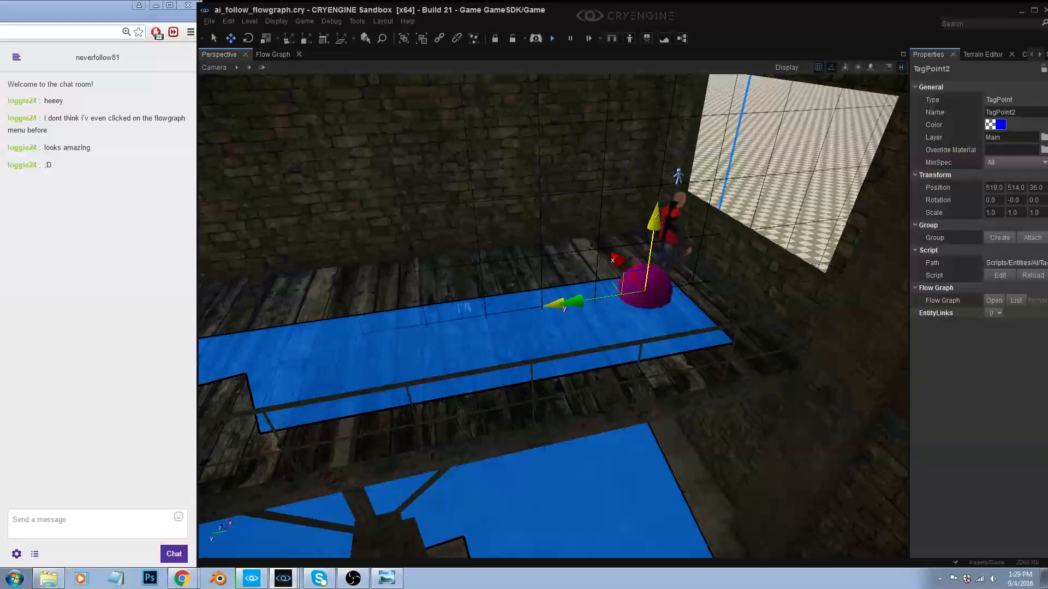
key("ctrl+s")
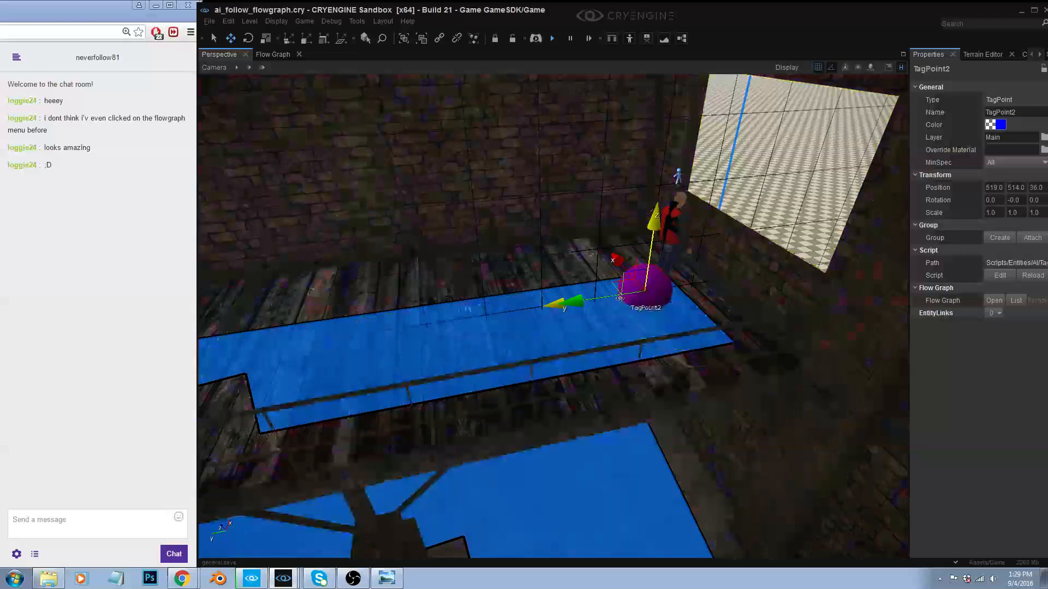
left_click(552, 39)
- Move Human1 across the hangar floor closer to the elevator, to position 512, 519, 32
key("s")
right_click_drag(554, 317, 553, 432)
key("w")
key("s")
key("d")
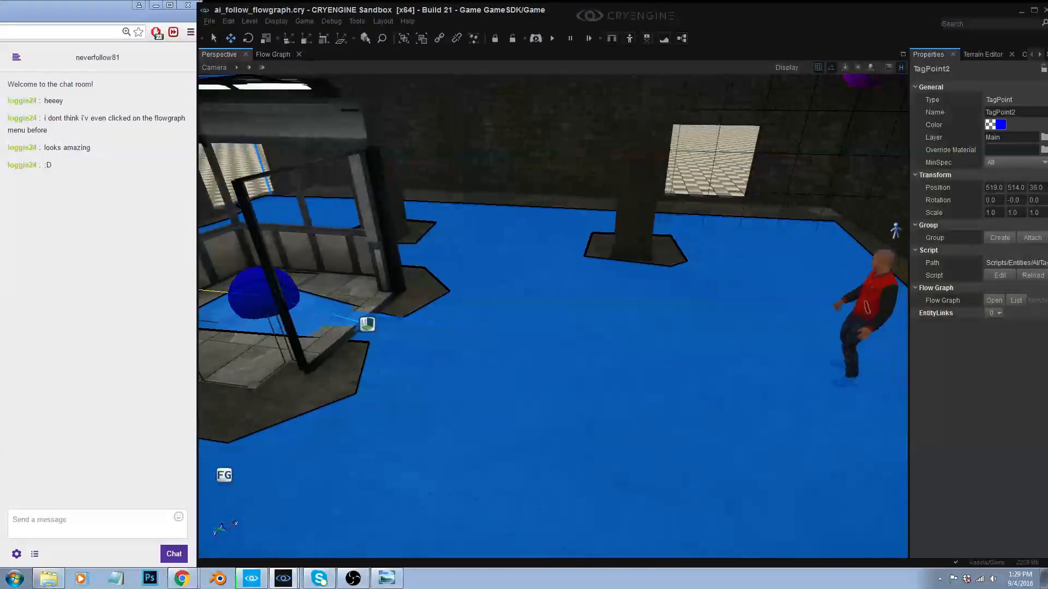
key("s")
key("d")
left_click(785, 303)
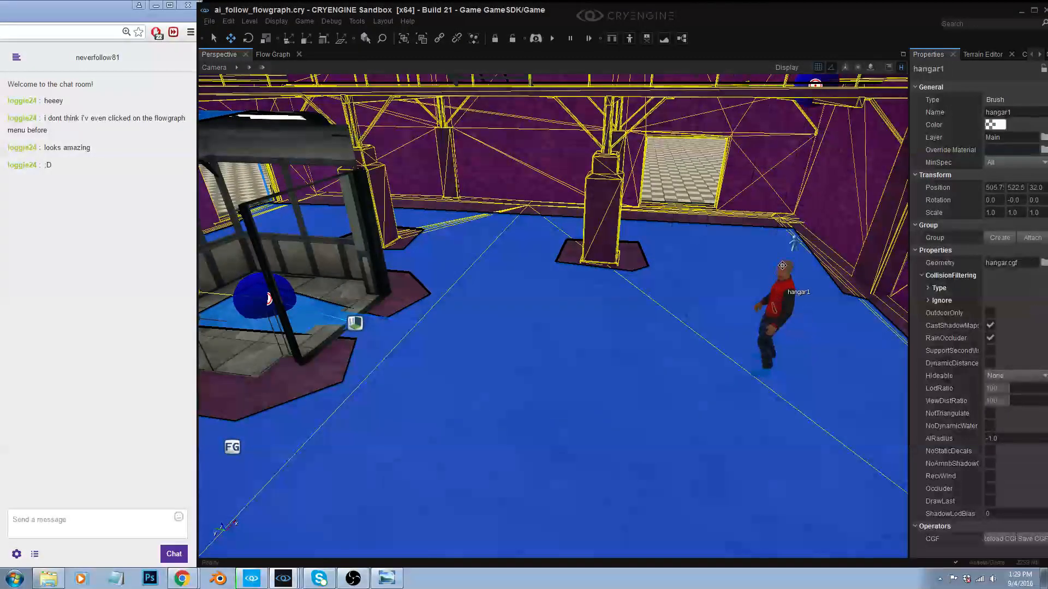
left_click_drag(774, 299, 527, 352)
right_click_drag(658, 336, 659, 335)
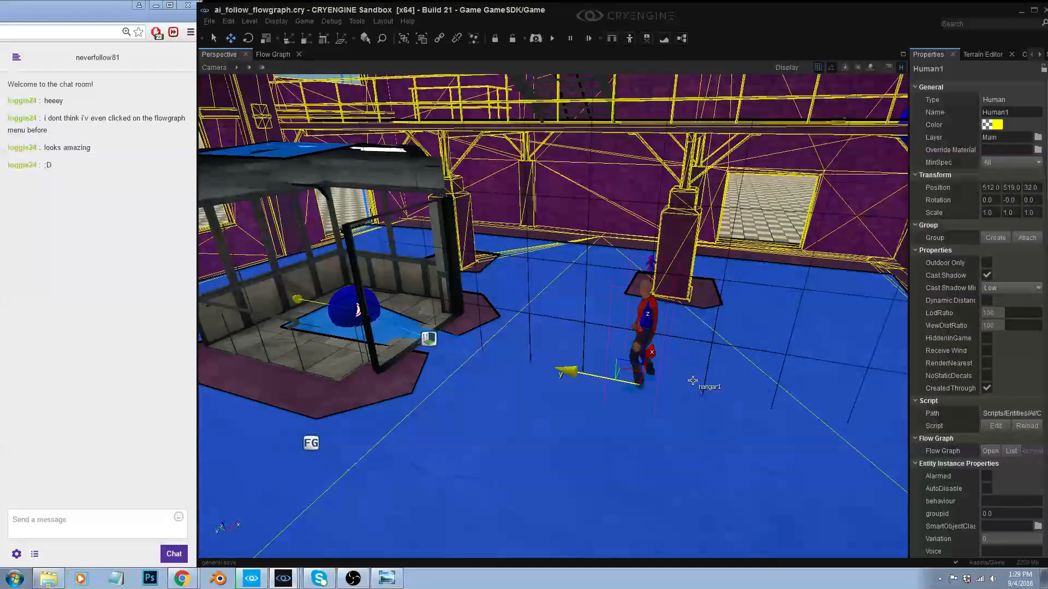
right_click_drag(728, 407, 728, 406)
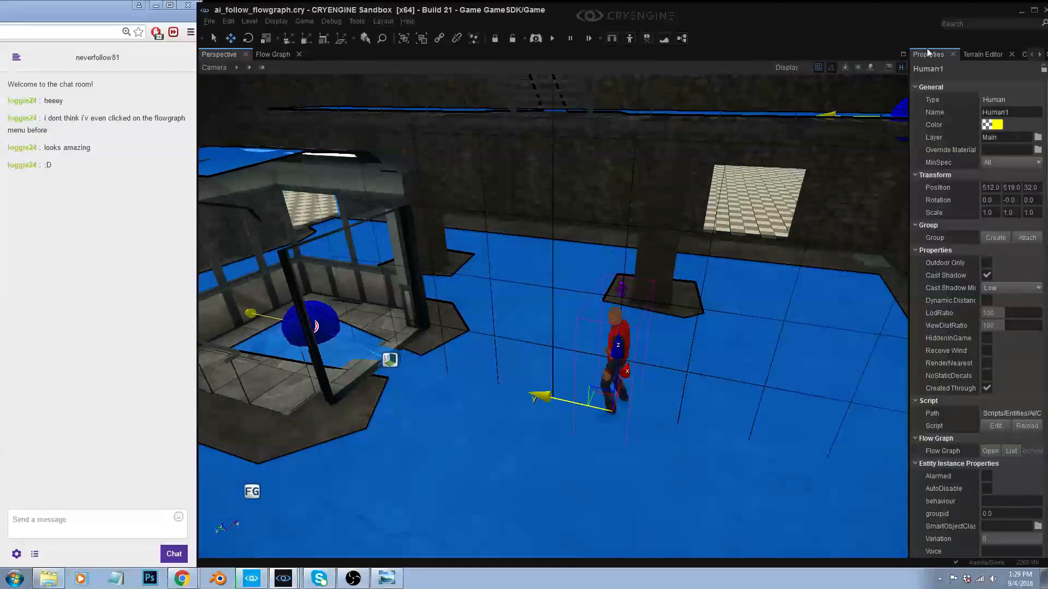
- Create a Camera object from the Misc category and place it on the floor next to Human1
left_click(1021, 54)
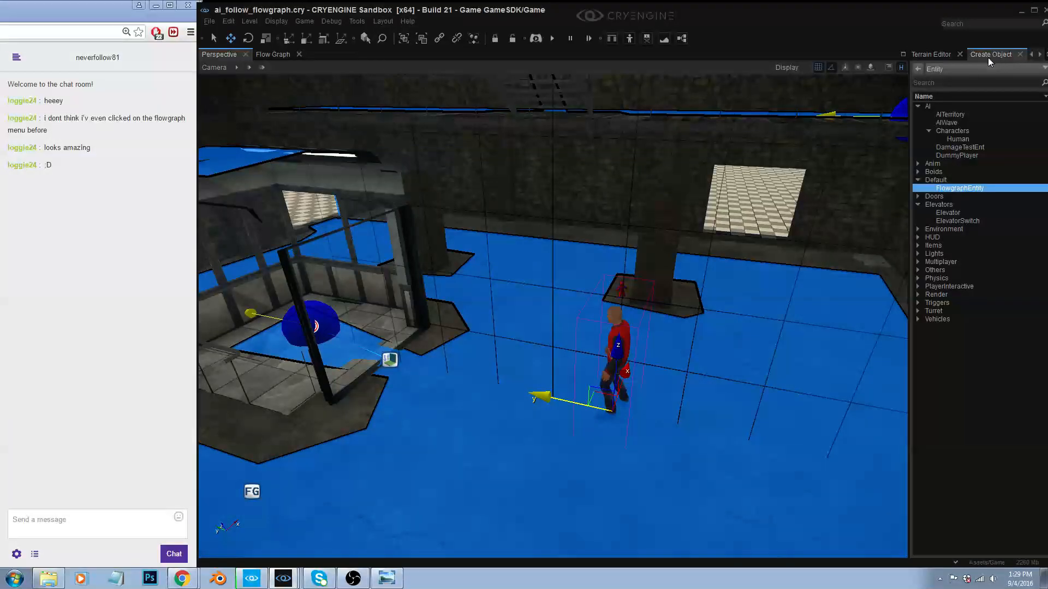
left_click(918, 69)
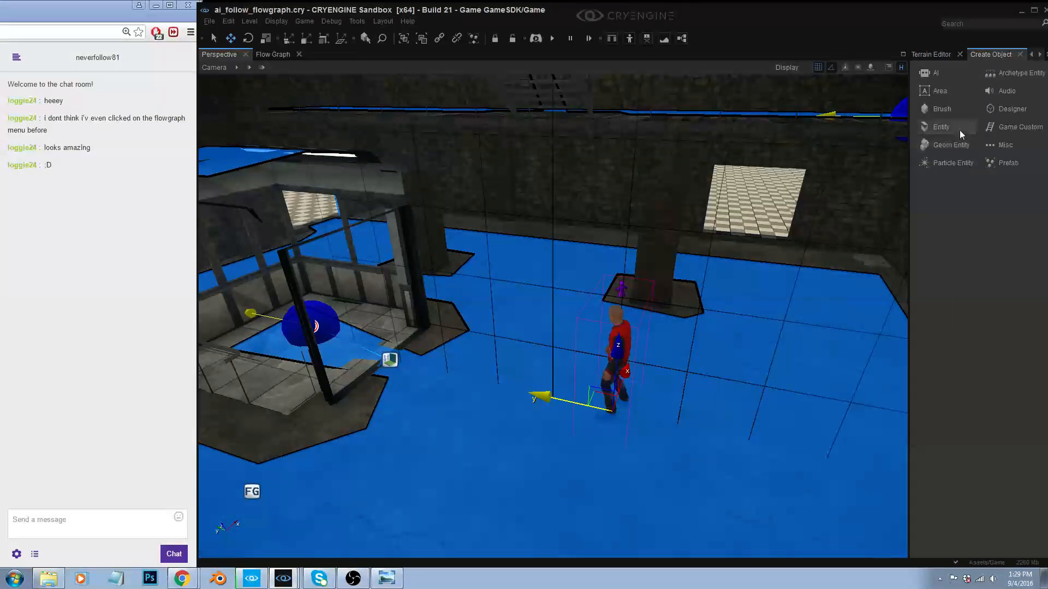
left_click(1001, 144)
left_click(937, 85)
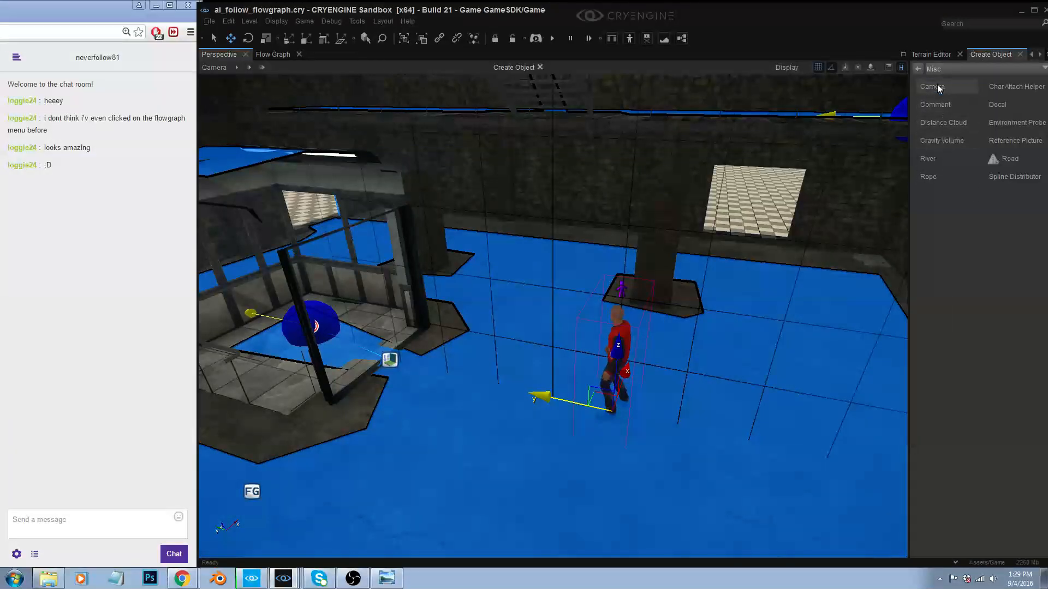
left_click(690, 322)
- Link the new camera to Human1 with the Link Objects tool
right_click_drag(761, 301, 942, 354)
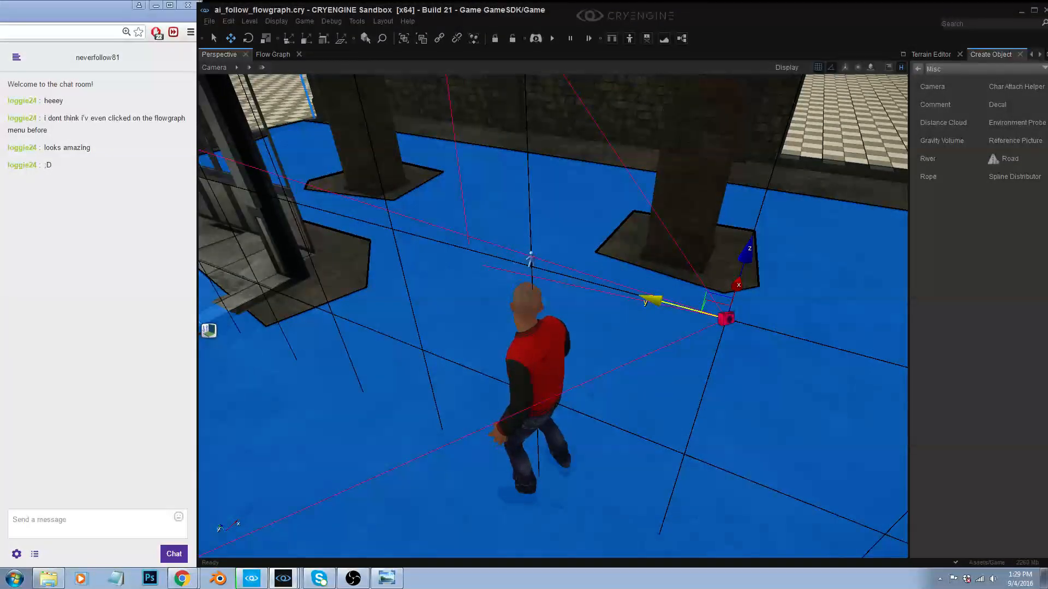
right_click_drag(689, 304, 732, 251)
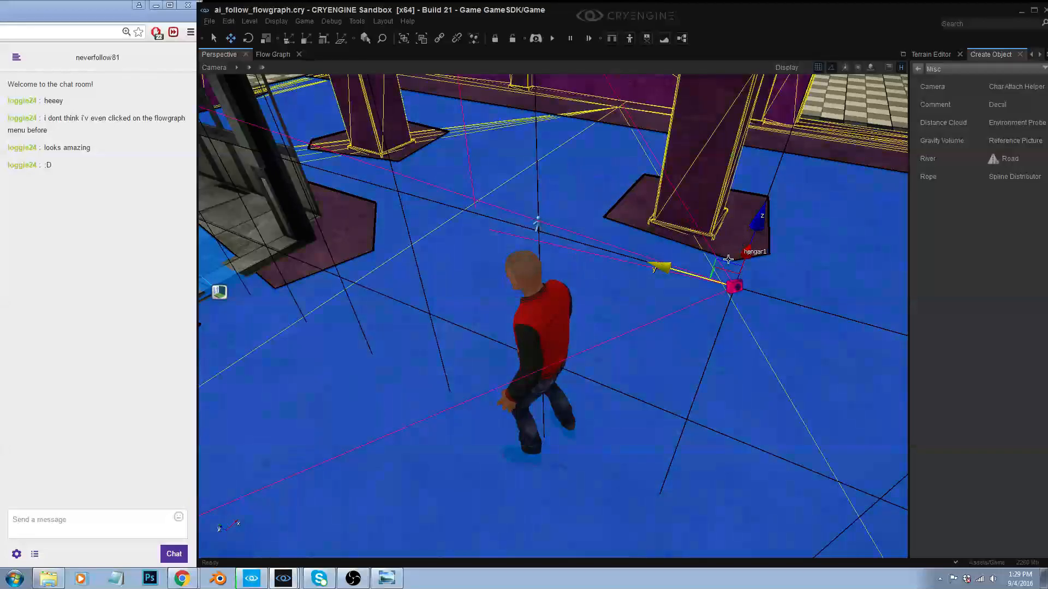
left_click(440, 37)
mouse_move(729, 296)
left_mouse_down()
mouse_move(592, 345)
mouse_move(533, 411)
mouse_move(542, 458)
mouse_move(566, 440)
mouse_move(541, 333)
mouse_move(538, 228)
mouse_move(550, 292)
mouse_move(585, 353)
mouse_move(586, 417)
mouse_move(546, 444)
left_mouse_up()
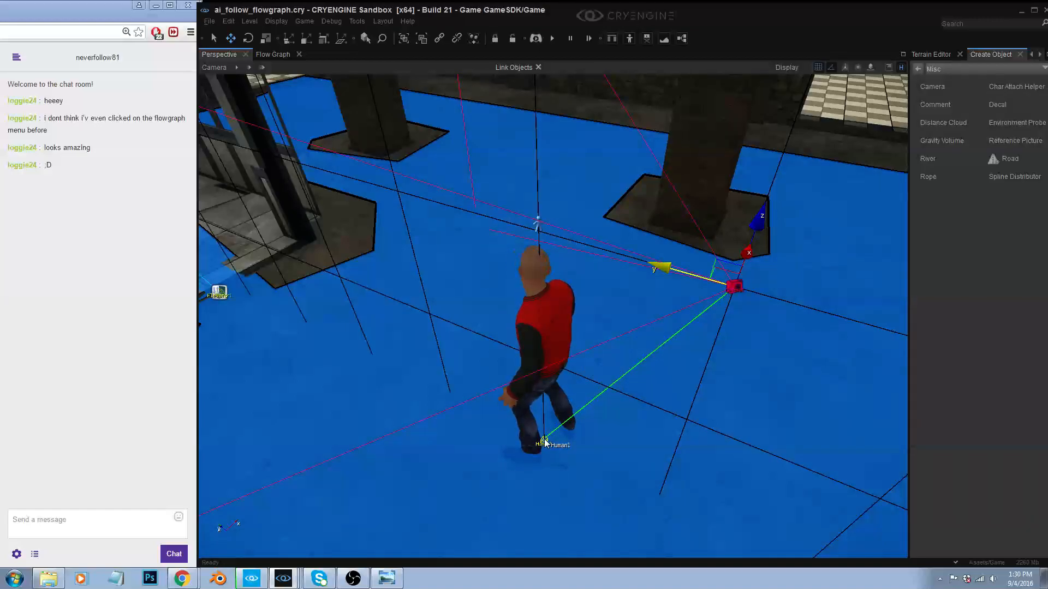
- Attach the camera to Human1's Bip01 bone and switch the viewport to Camera1
left_click_drag(545, 443, 544, 442)
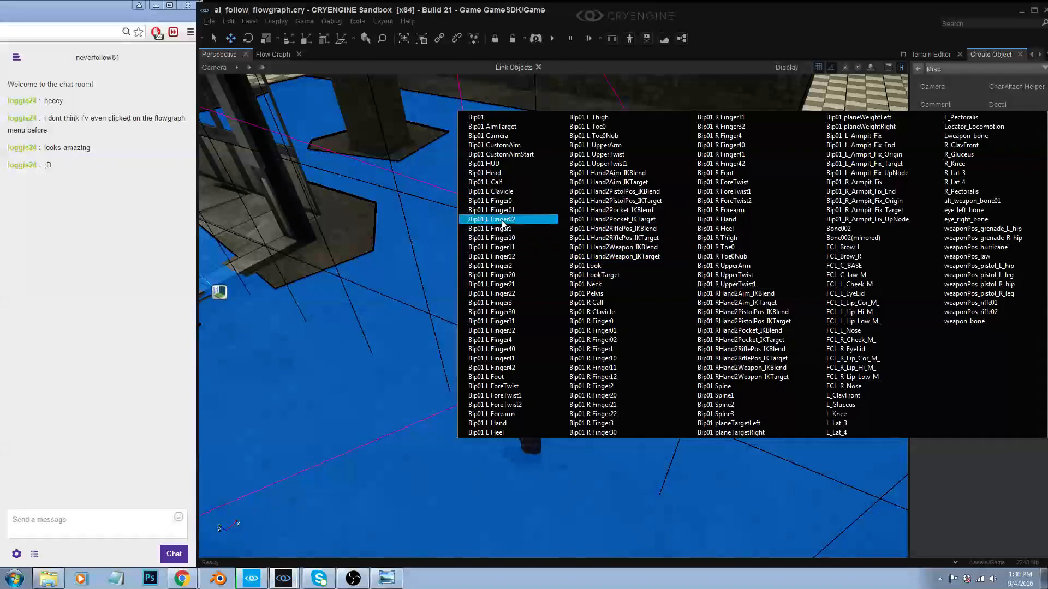
left_click(486, 118)
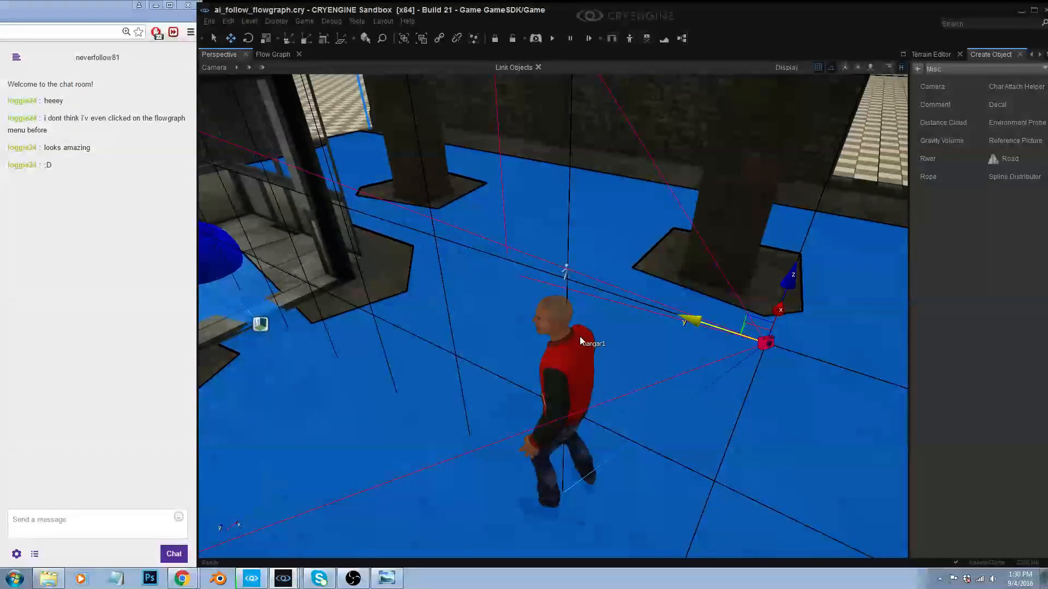
left_click(214, 69)
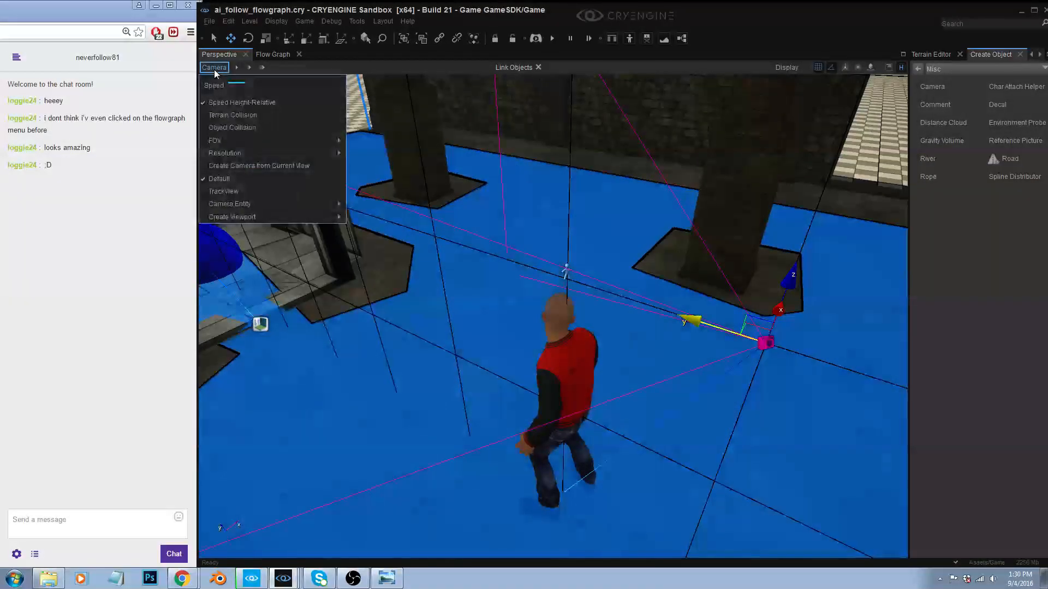
mouse_move(294, 204)
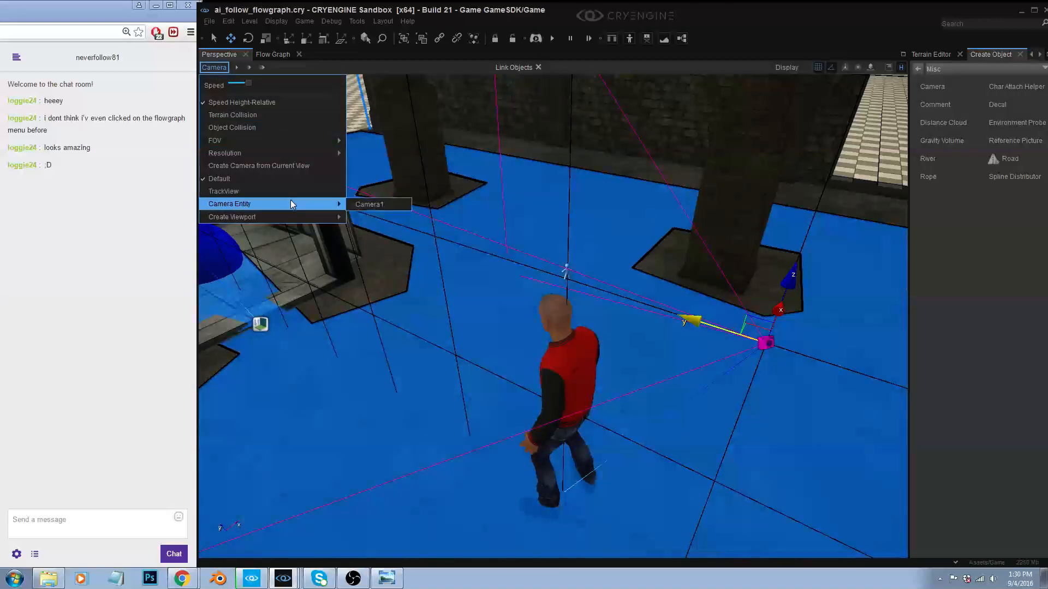
left_click(355, 205)
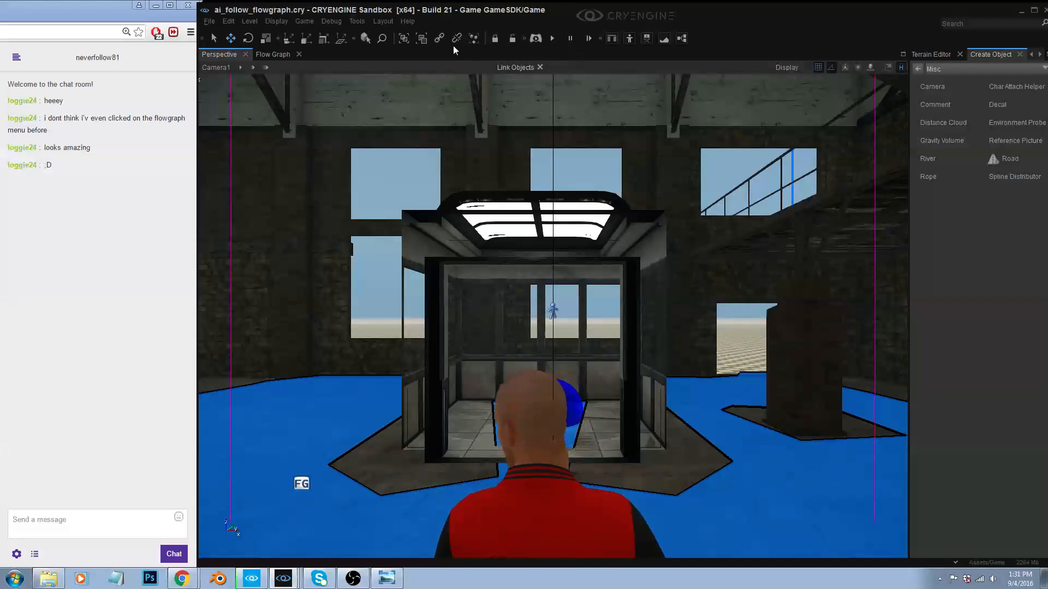
- Simulate AI/Physics through Camera1 while Human1 rides the elevator and walks his path, stop it, and return to the default view
left_click(554, 39)
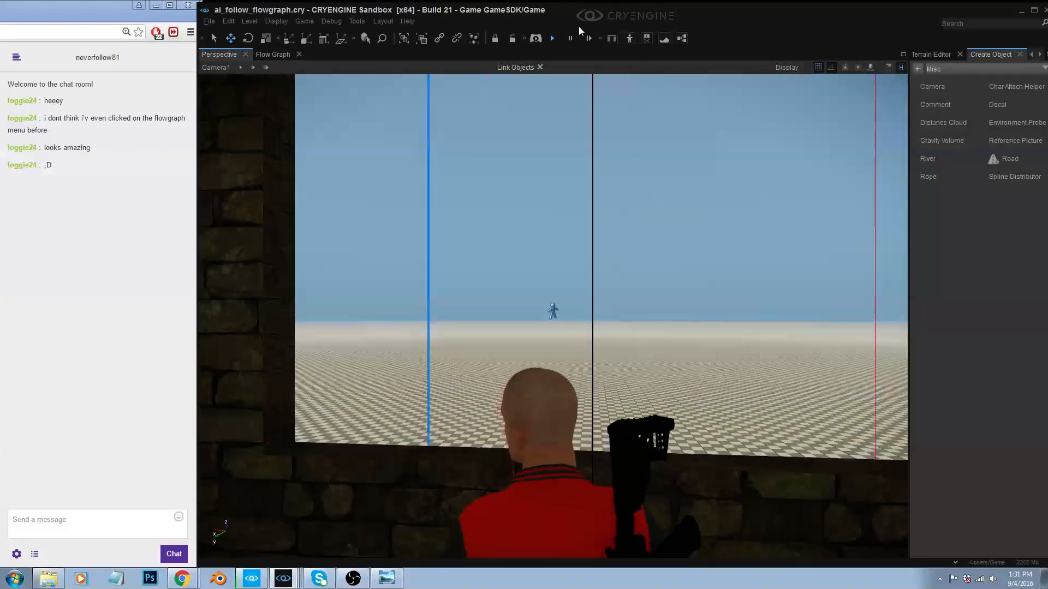
left_click(552, 39)
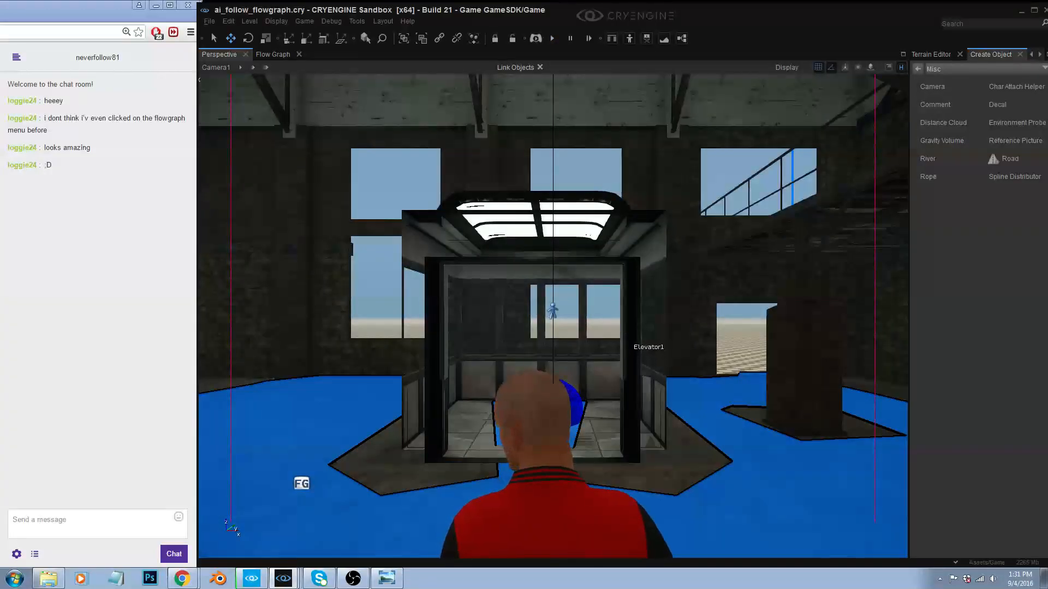
left_click(215, 67)
left_click(237, 193)
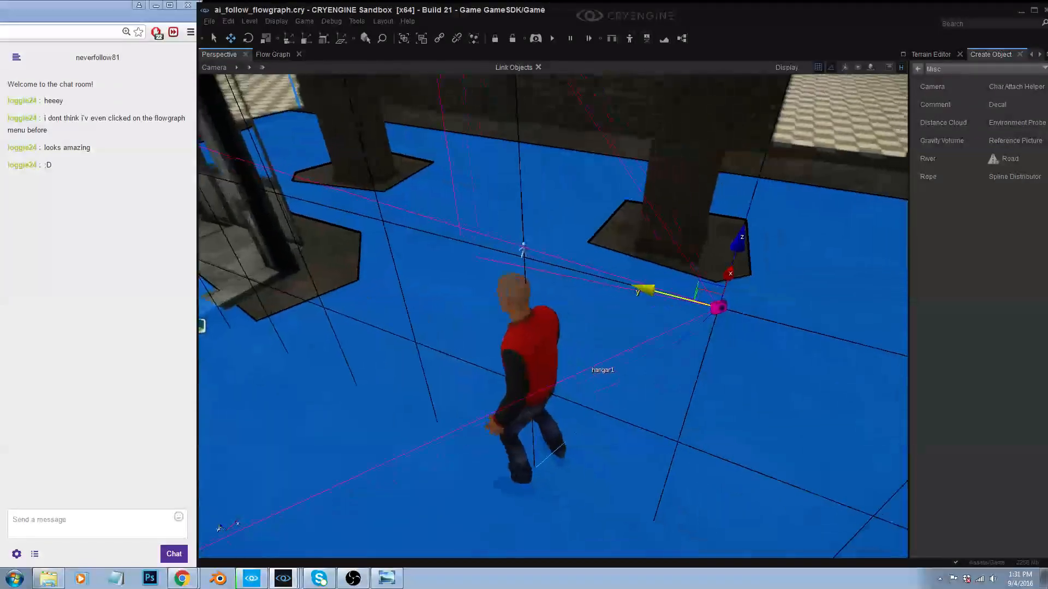
- Hide the object helpers and icons in the hangar viewport
key("s")
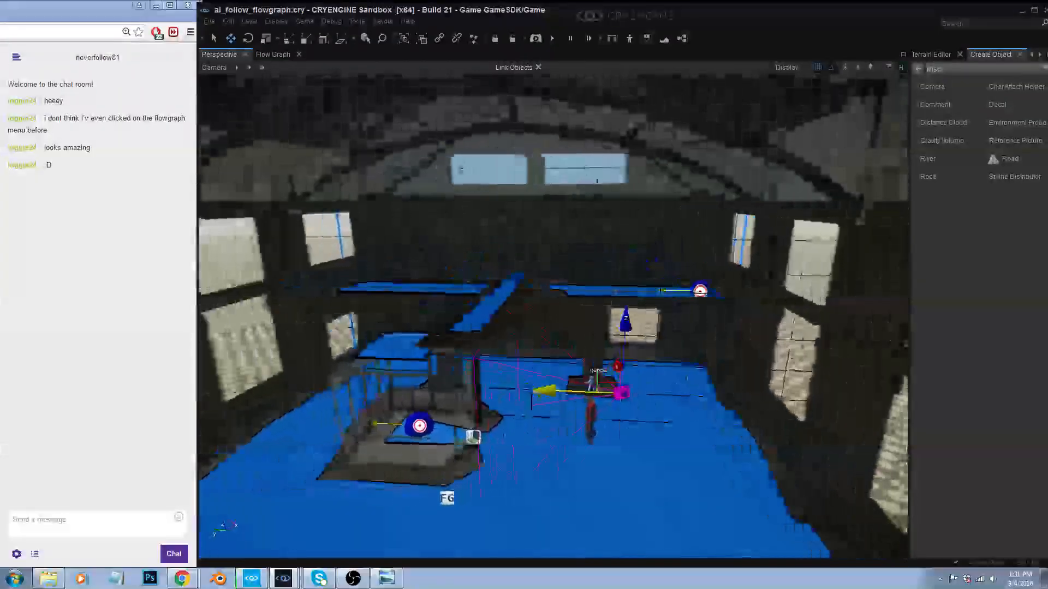
key("w")
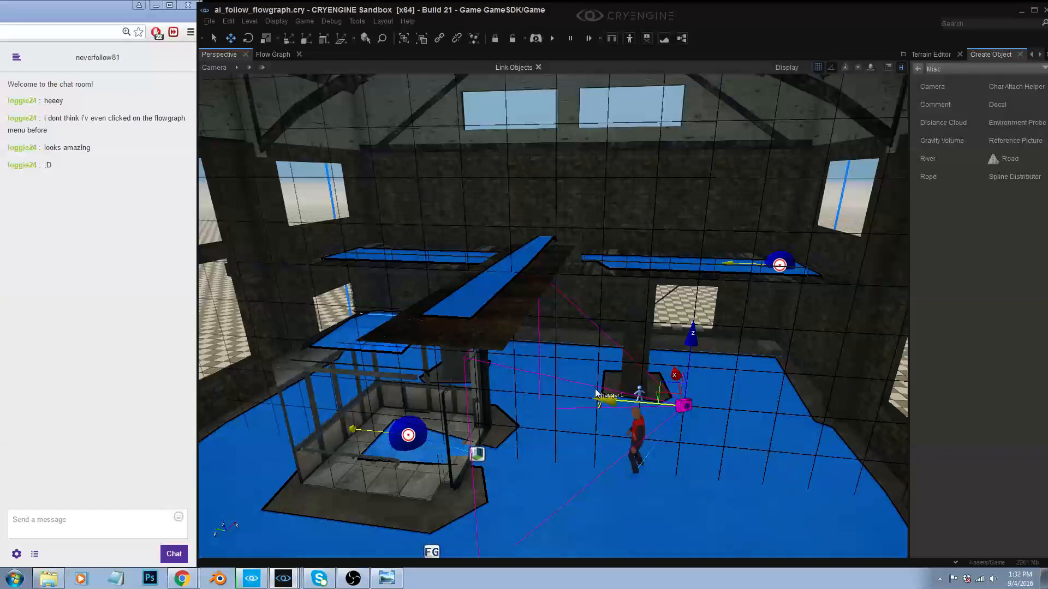
right_click_drag(596, 393, 594, 406)
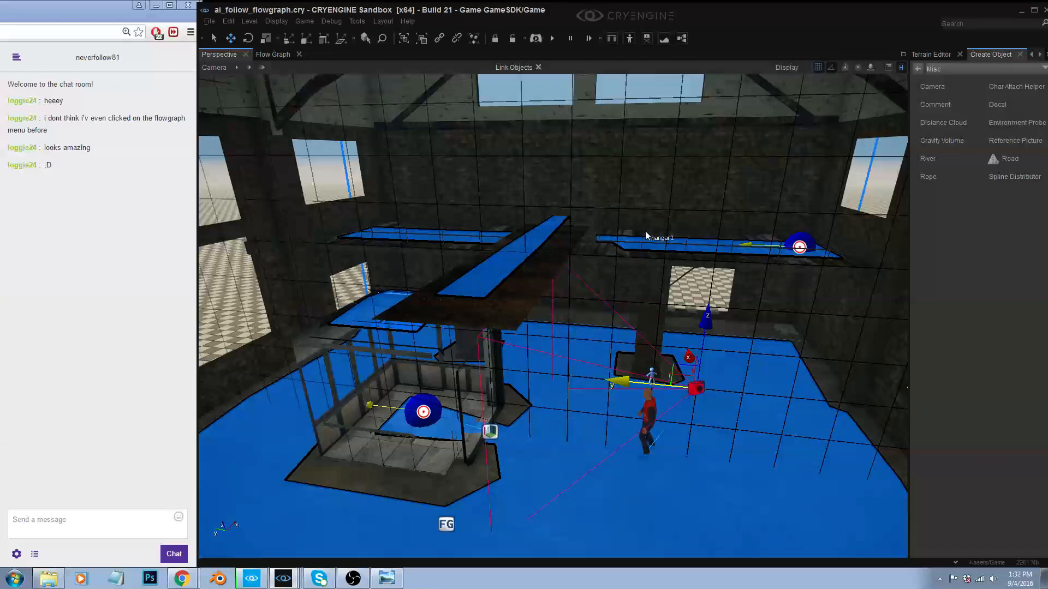
right_click_drag(668, 252, 668, 252)
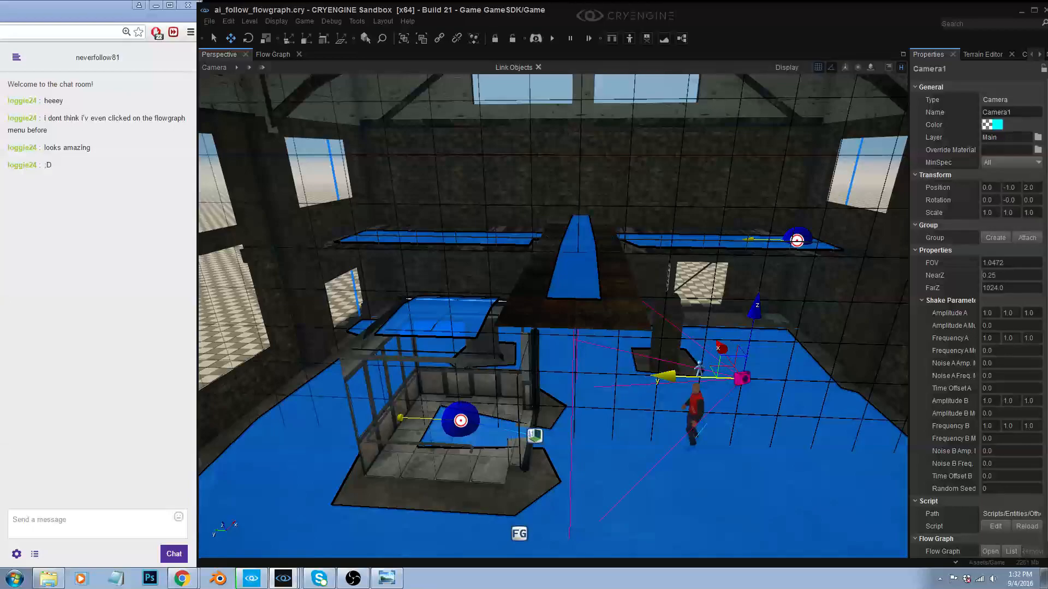
right_click_drag(689, 420, 709, 419)
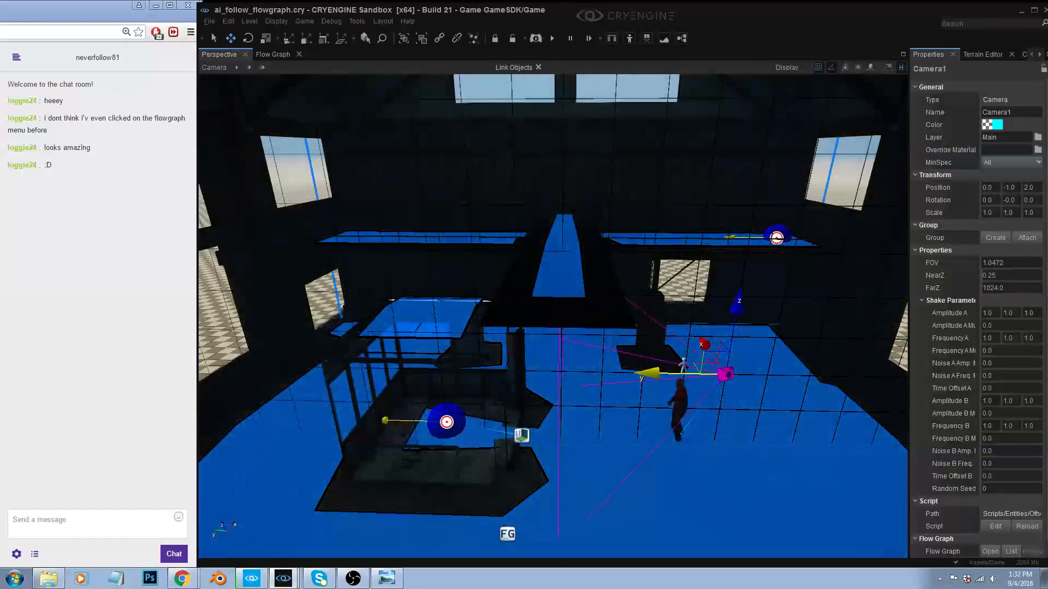
mouse_move(650, 326)
middle_mouse_down()
mouse_move(682, 371)
mouse_move(643, 323)
middle_mouse_up()
right_click_drag(643, 323, 637, 295)
key("shift+space")
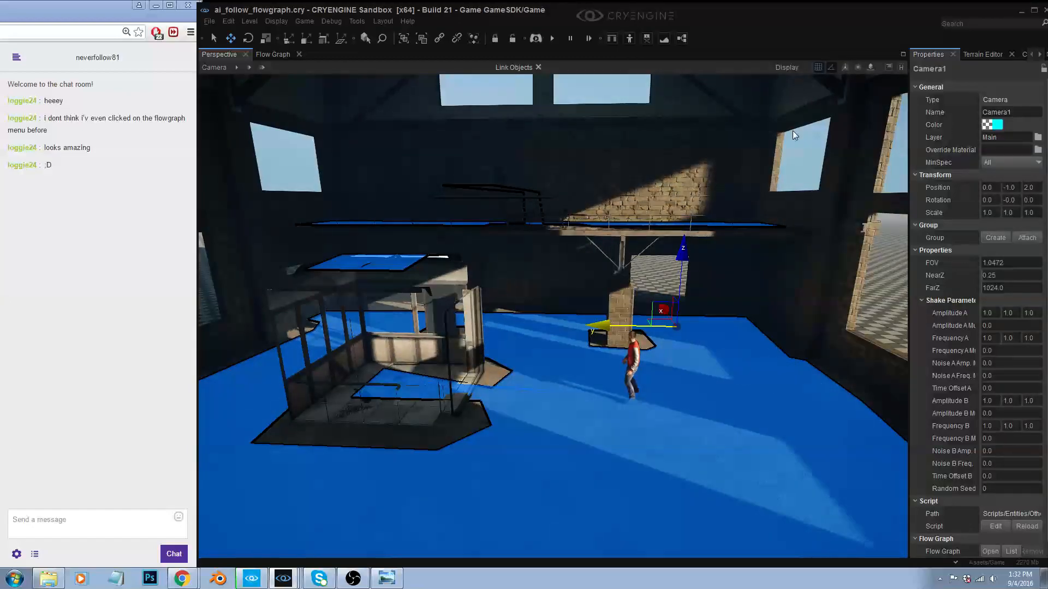
right_click_drag(705, 363, 675, 355)
key("w")
- Switch object creation from Misc to the Brush category and search it for "elevat"
left_click(981, 53)
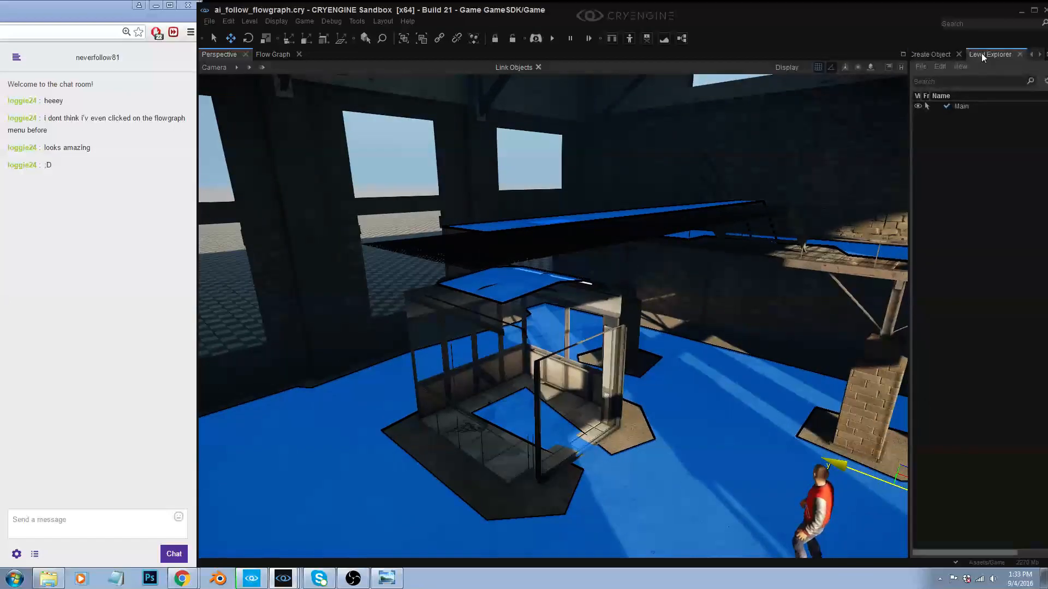
left_click(931, 52)
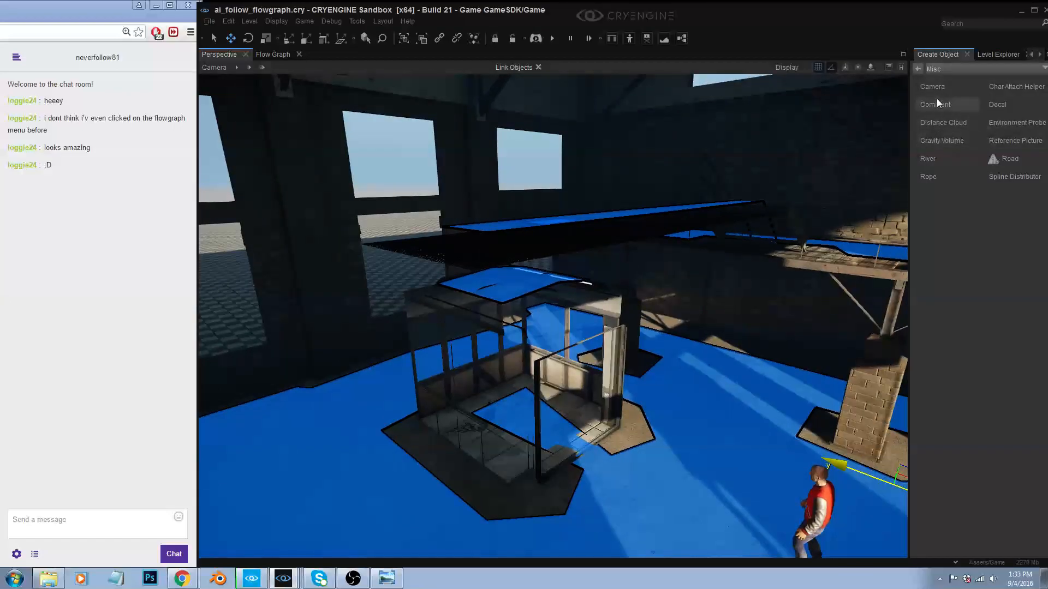
left_click(948, 68)
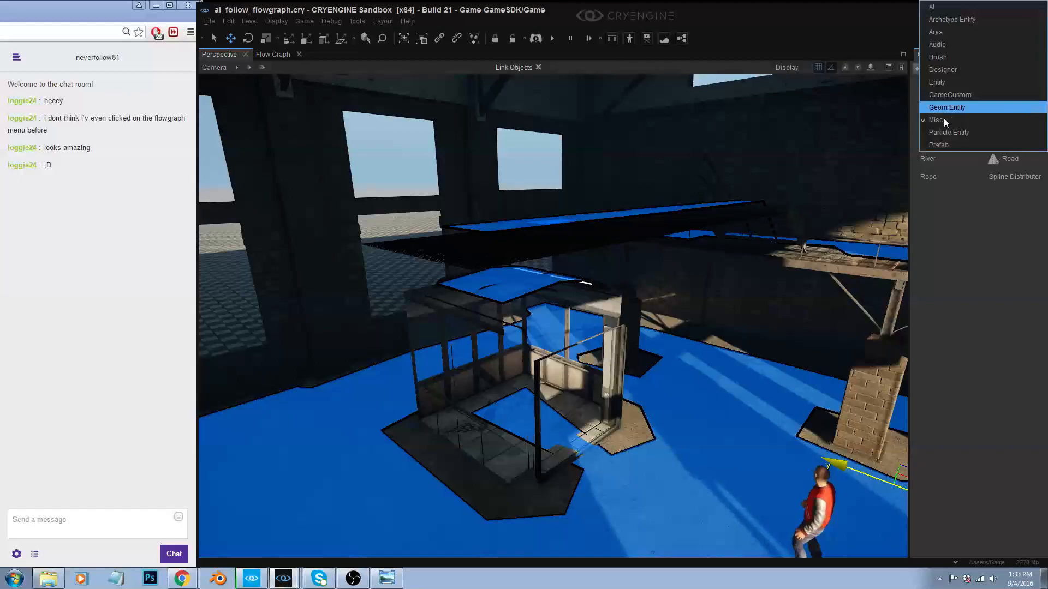
left_click(951, 57)
left_click(948, 69)
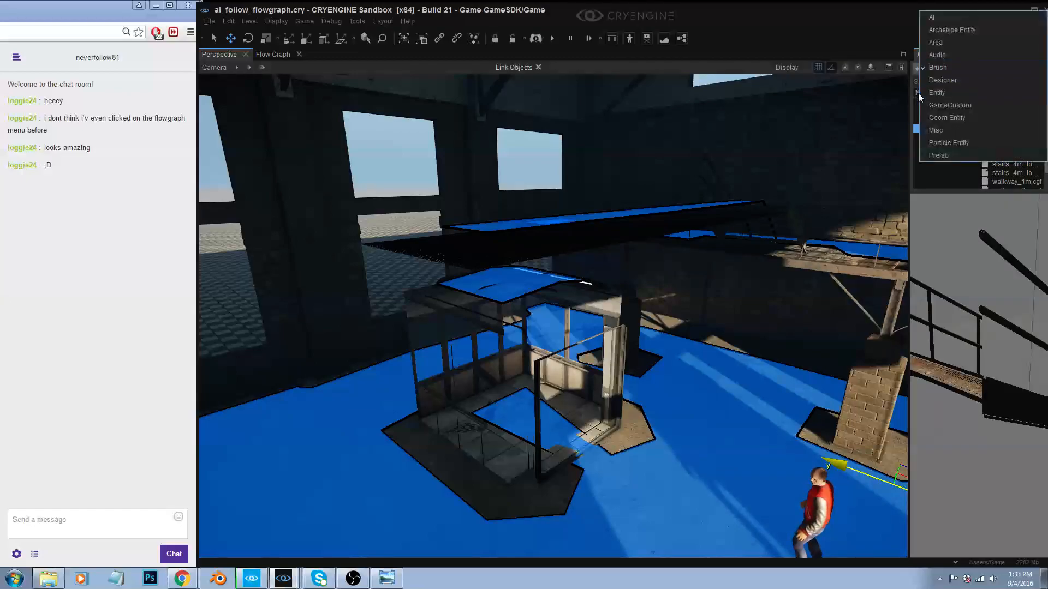
left_click(936, 180)
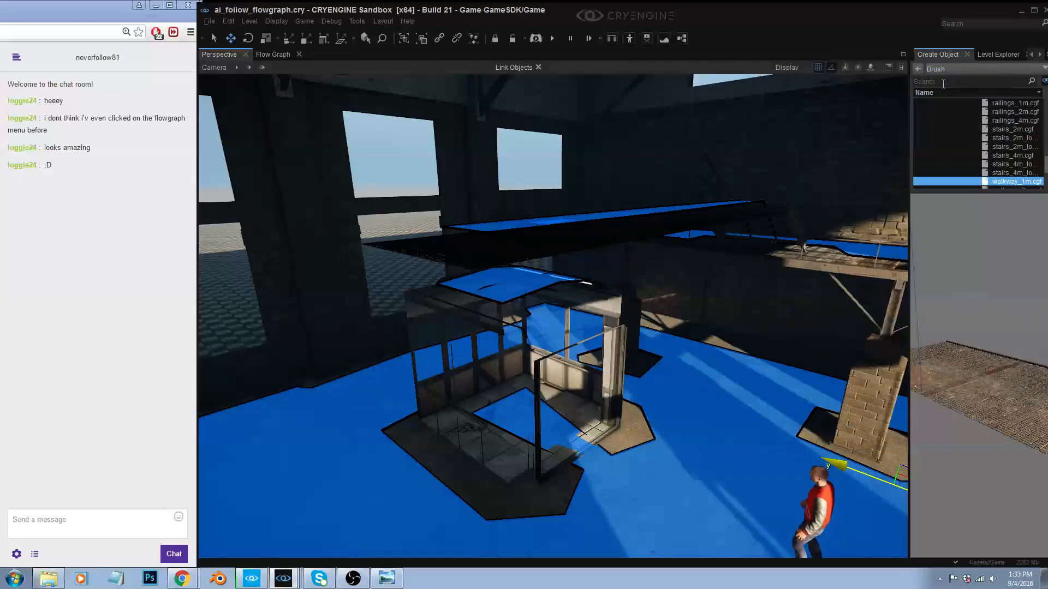
type("elevat")
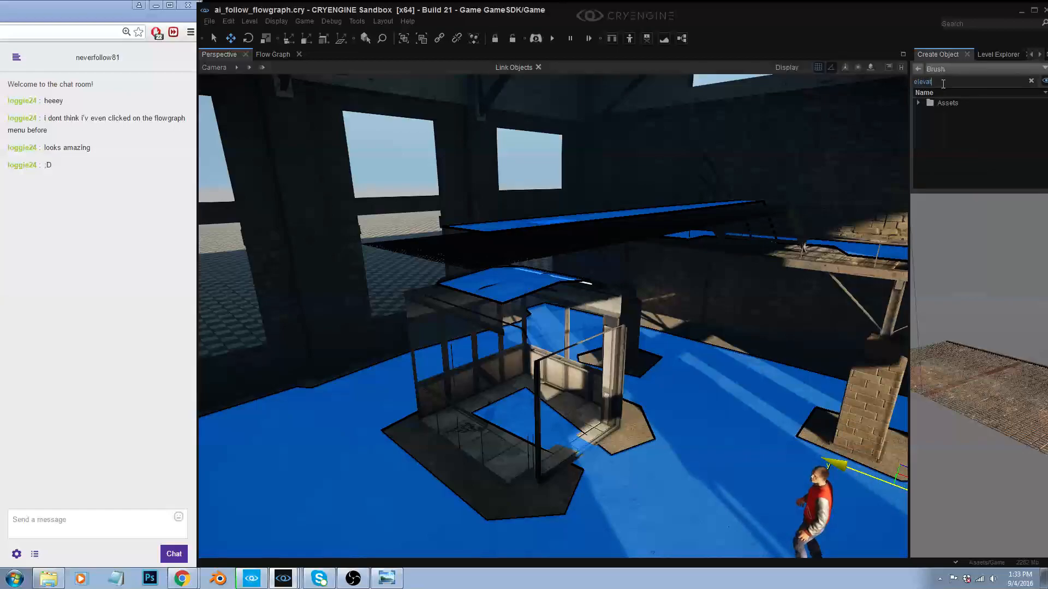
- Expand the search results through objects, props, industrial and lifts to list the te_elevator folder's files
left_click(918, 103)
left_click(929, 111)
left_click(940, 120)
left_click(951, 128)
left_click(962, 138)
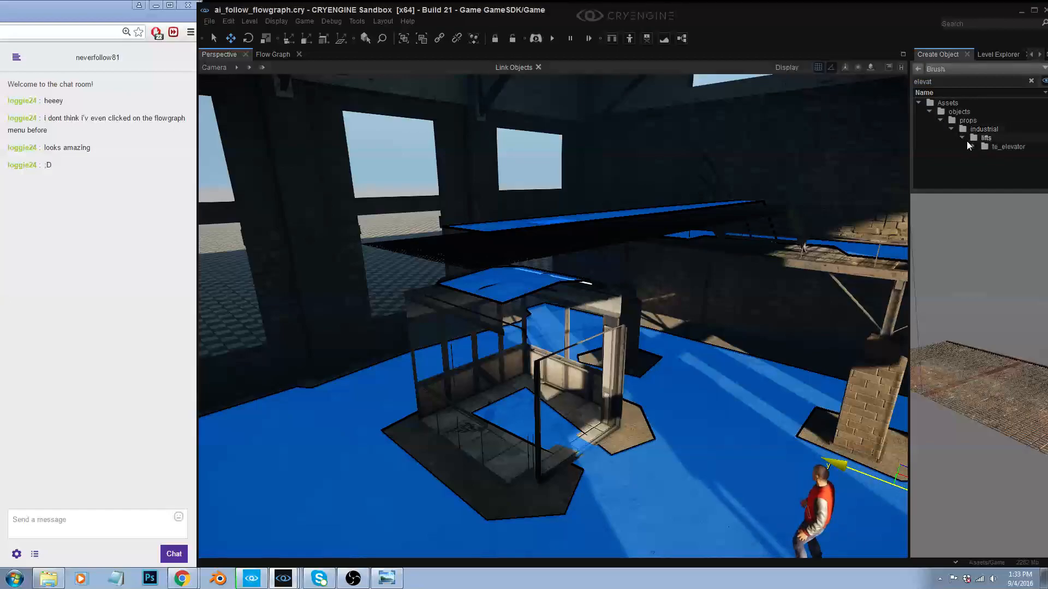
left_click(972, 146)
scroll(988, 153, "down", 1)
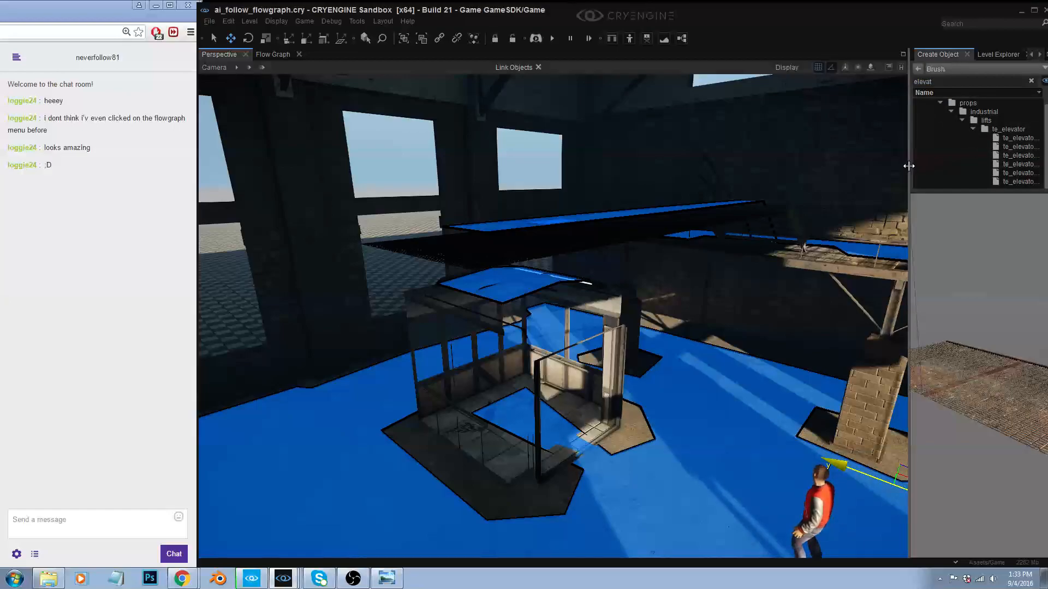
- Widen the object list and place te_elevator_entrance.cgf on the hangar floor in front of the elevator
left_click_drag(909, 166, 848, 166)
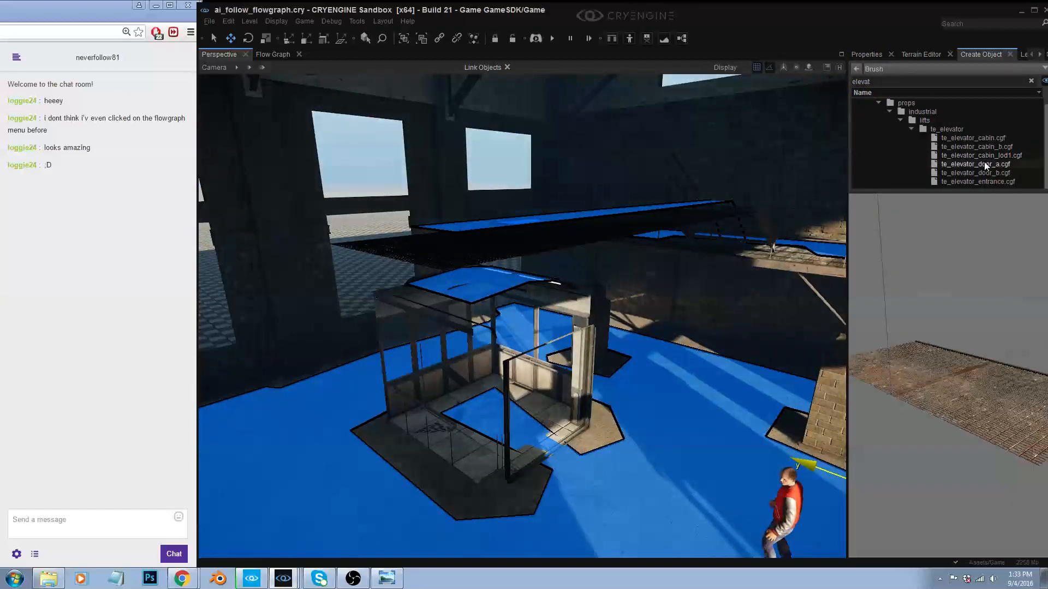
left_click(980, 182)
left_click_drag(981, 181, 538, 456)
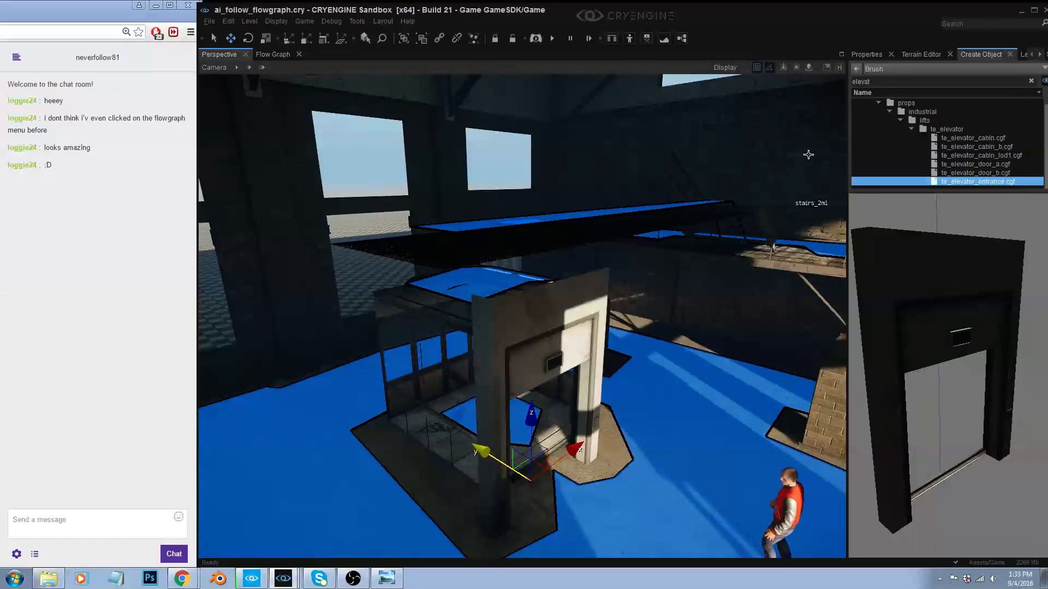
- Set grid snapping to 0.25 and move the entrance flush against the elevator's open side
left_click(758, 70)
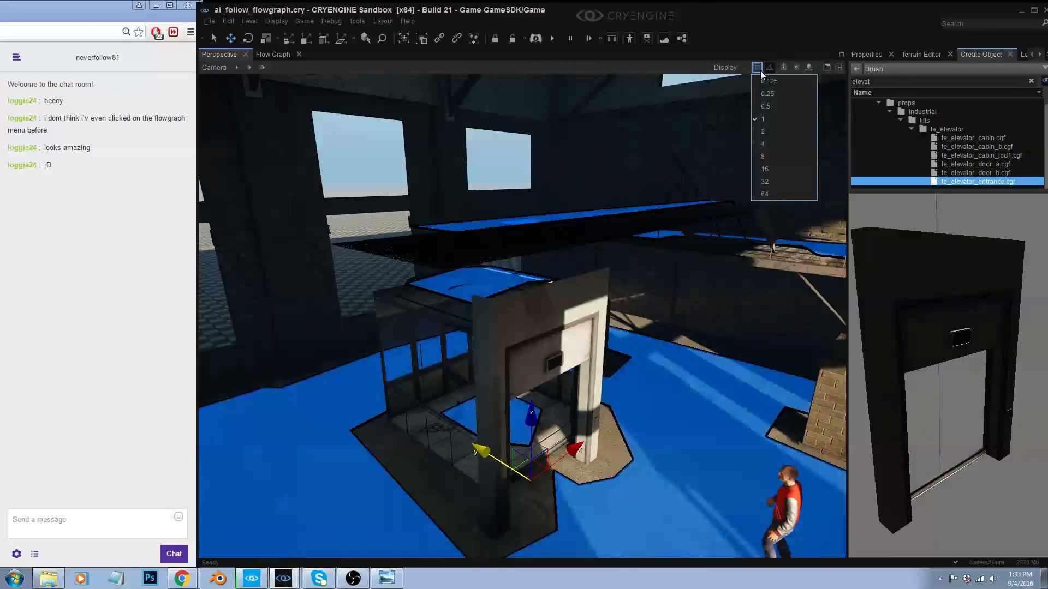
left_click(769, 93)
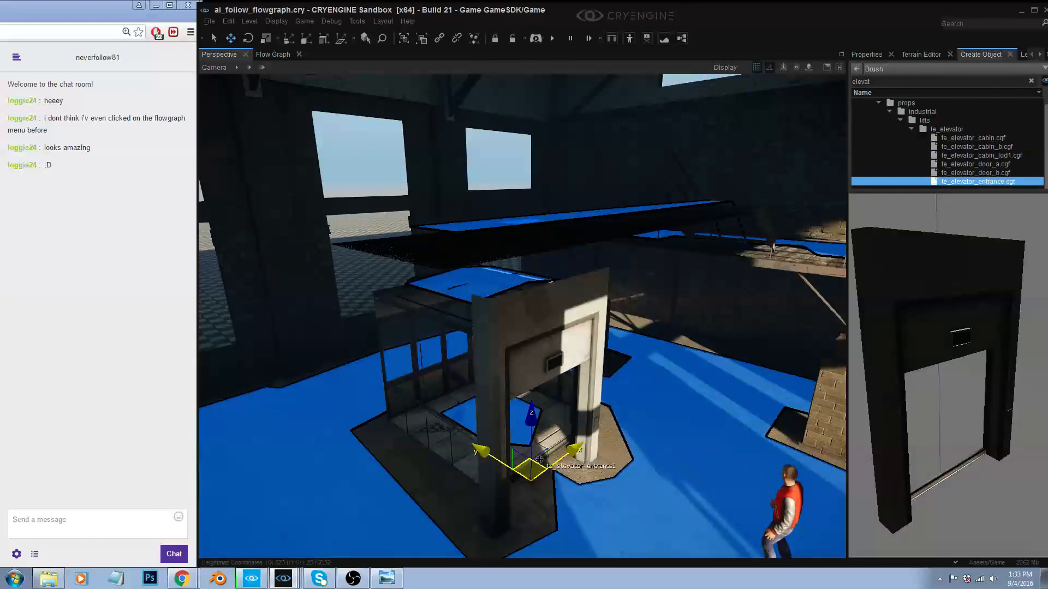
left_click_drag(543, 467, 543, 454)
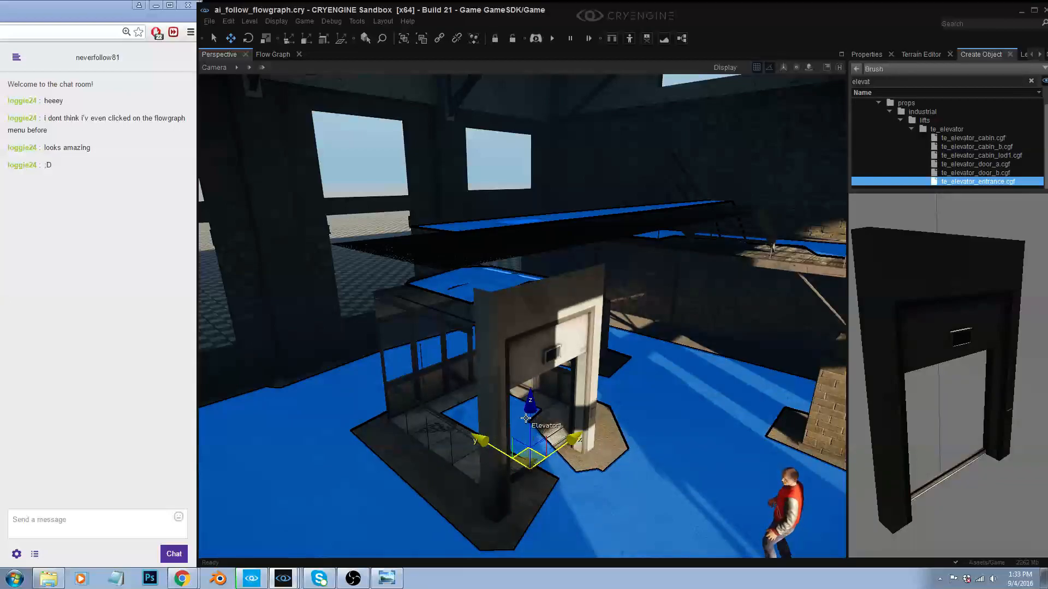
- Duplicate the elevator entrance straight up to the upper walkway level
left_click_drag(528, 417, 529, 234, "shift")
left_click(529, 233)
key("w")
mouse_move(620, 206)
right_mouse_down()
mouse_move(616, 169)
mouse_move(524, 218)
mouse_move(533, 207)
mouse_move(710, 202)
mouse_move(516, 266)
mouse_move(553, 221)
mouse_move(546, 229)
mouse_move(562, 232)
mouse_move(540, 235)
mouse_move(567, 240)
right_mouse_up()
key("a")
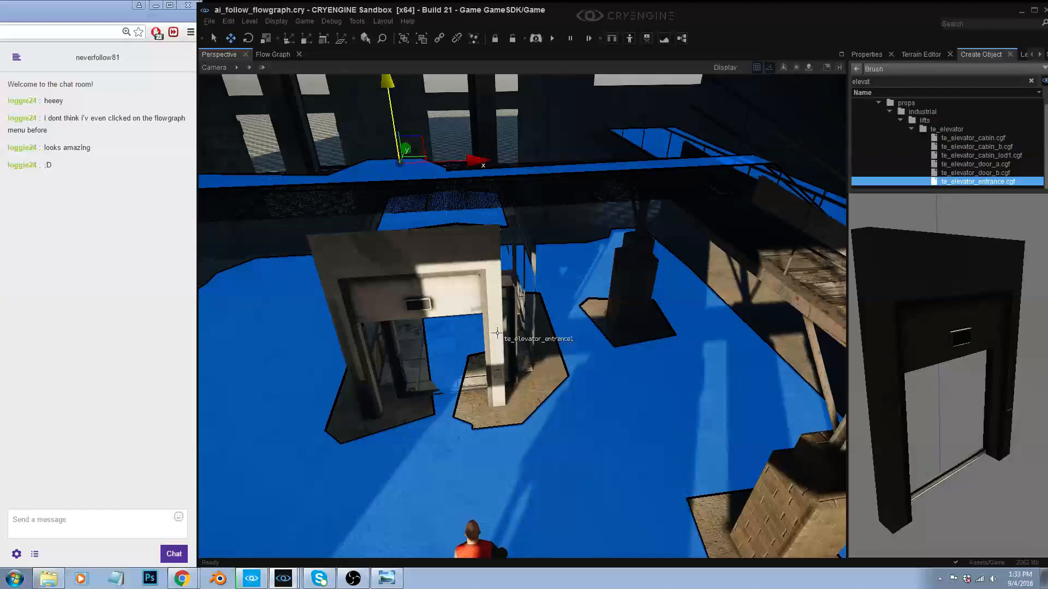
- Select both elevator entrances and move them together slightly along the X axis, to X 511.75
left_click(467, 270)
left_click_drag(504, 389, 536, 381)
mouse_move(536, 381)
right_mouse_down()
mouse_move(548, 384)
mouse_move(534, 377)
right_mouse_up()
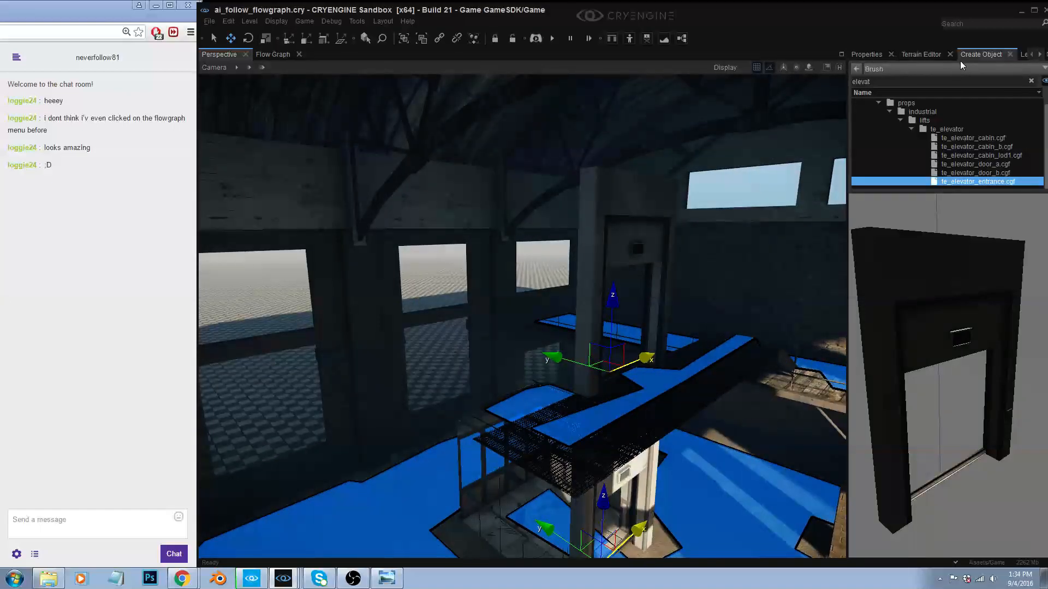
- Create a Designer Box on the hangar floor beside the elevator's back corner, at position 509, 526.5, 32
left_click(887, 70)
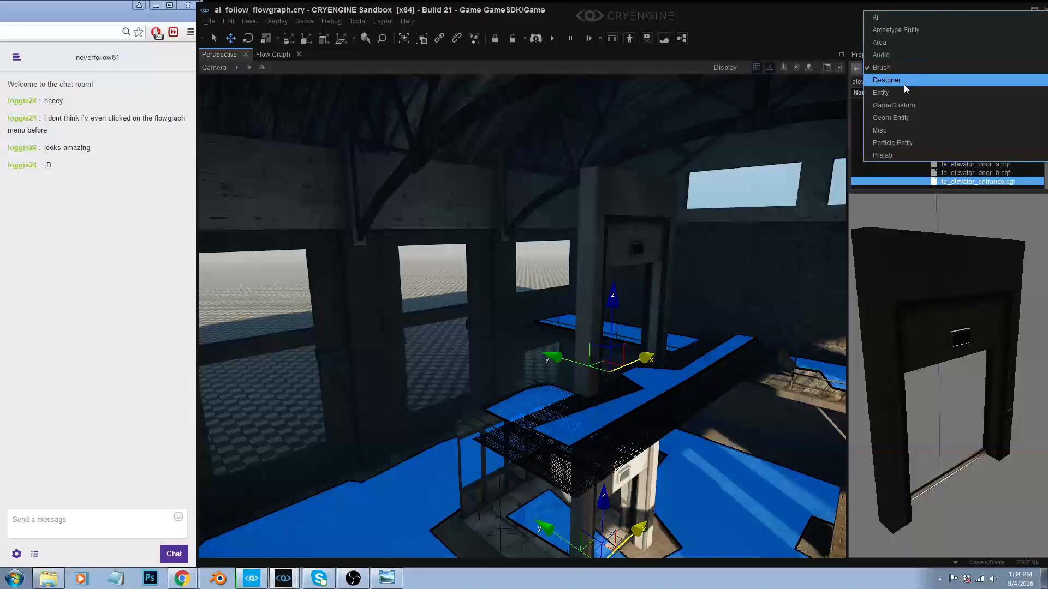
left_click(904, 84)
left_click(890, 87)
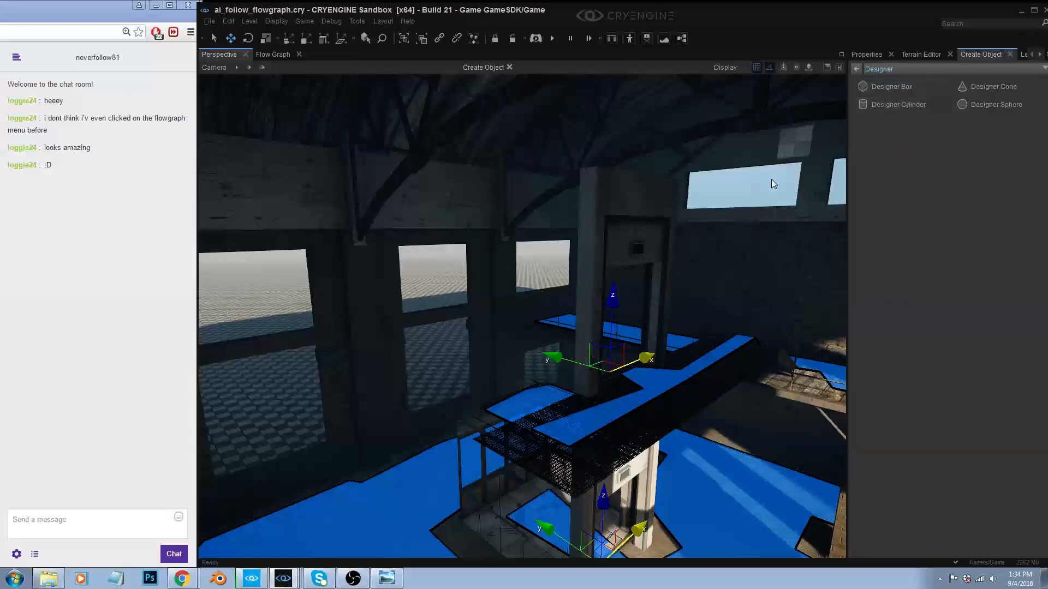
right_click_drag(813, 153, 812, 180)
right_click_drag(512, 306, 512, 322)
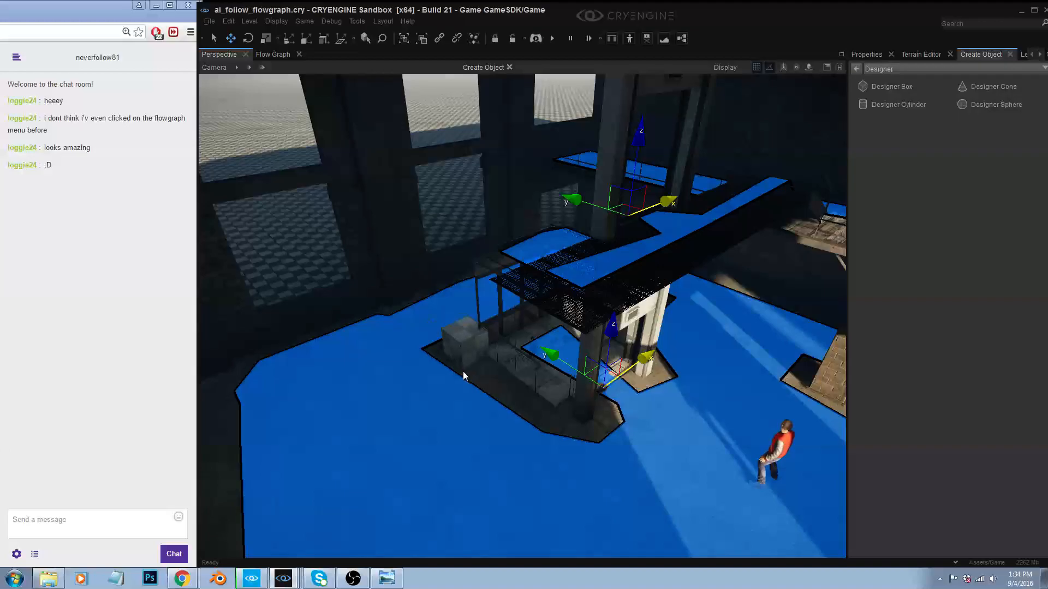
key("Escape")
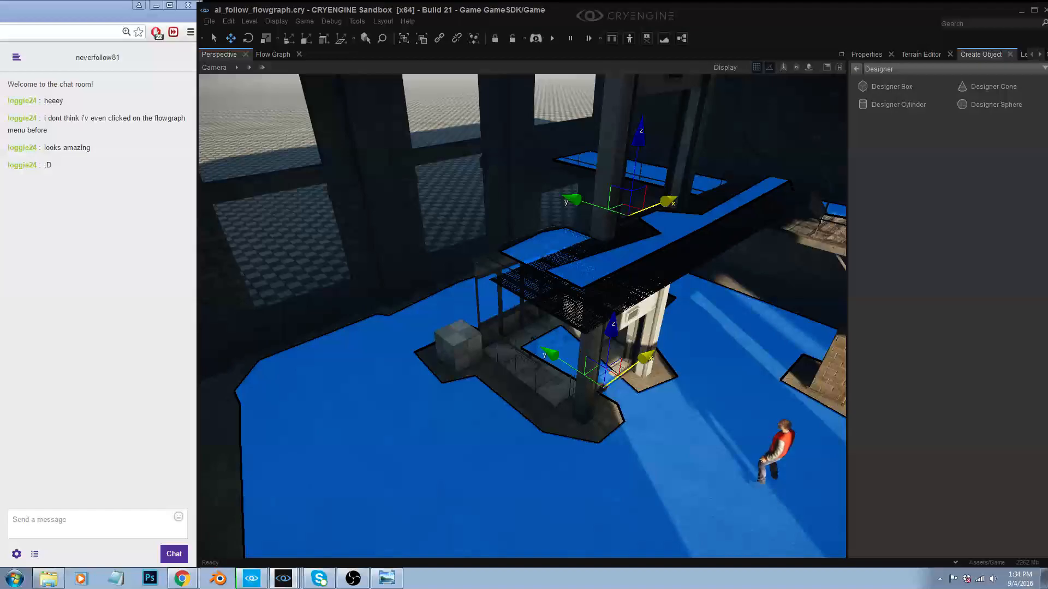
- Select the new designer box beside the elevator and open its shape for editing
left_click(880, 55)
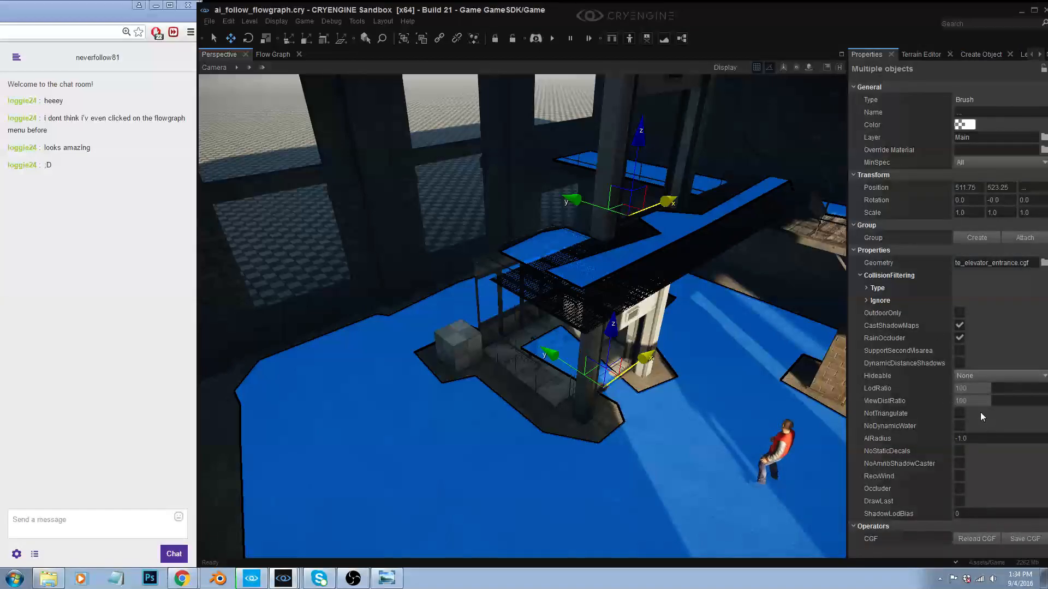
left_click(457, 341)
left_click(1001, 414)
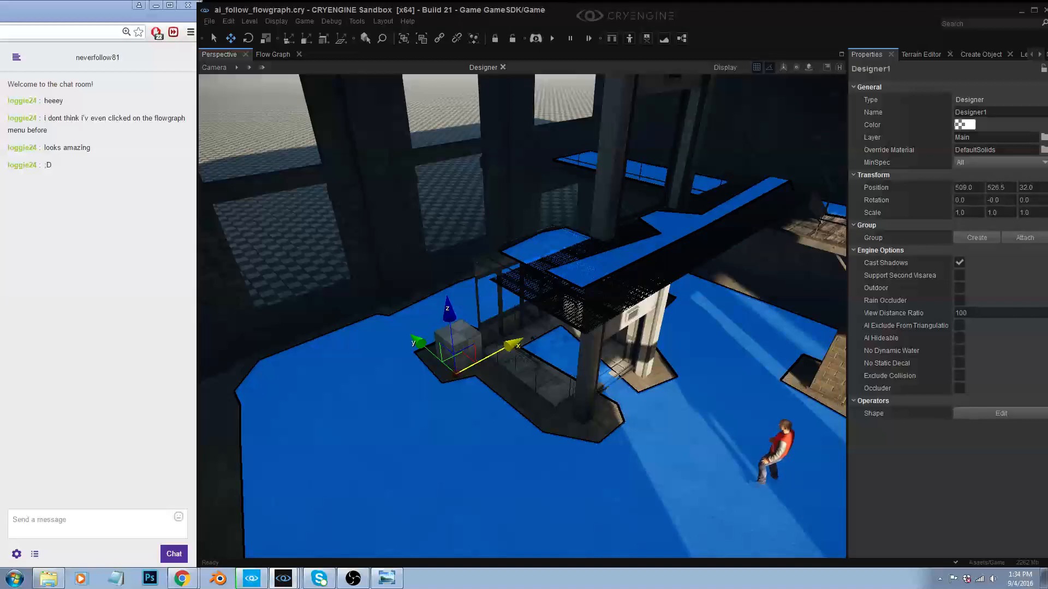
- Extend the designer box's side face along the elevator until the box is 4.75 m long
key("3")
key("1")
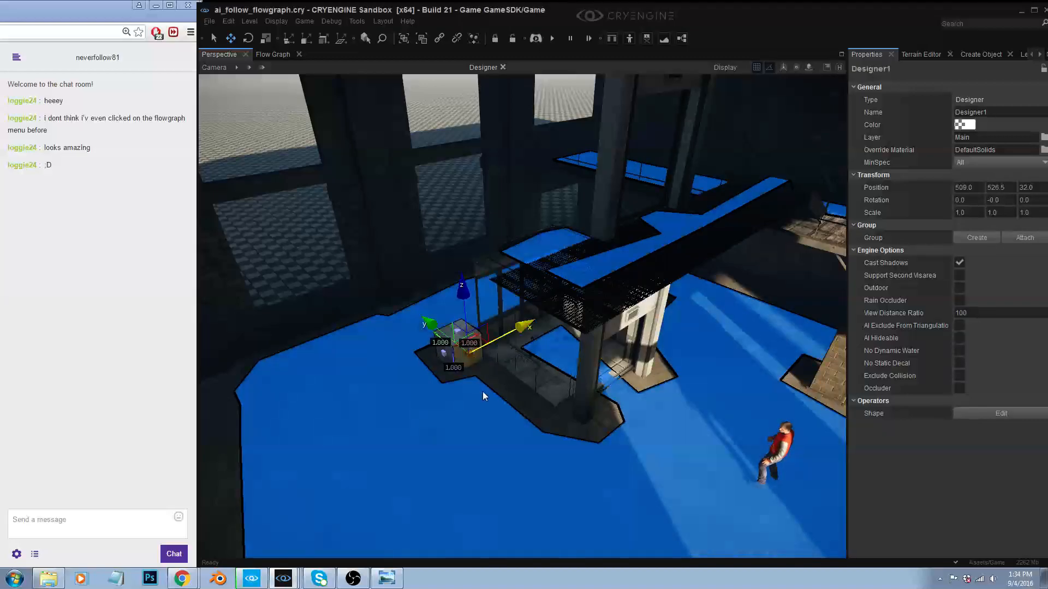
left_click_drag(435, 327, 518, 385)
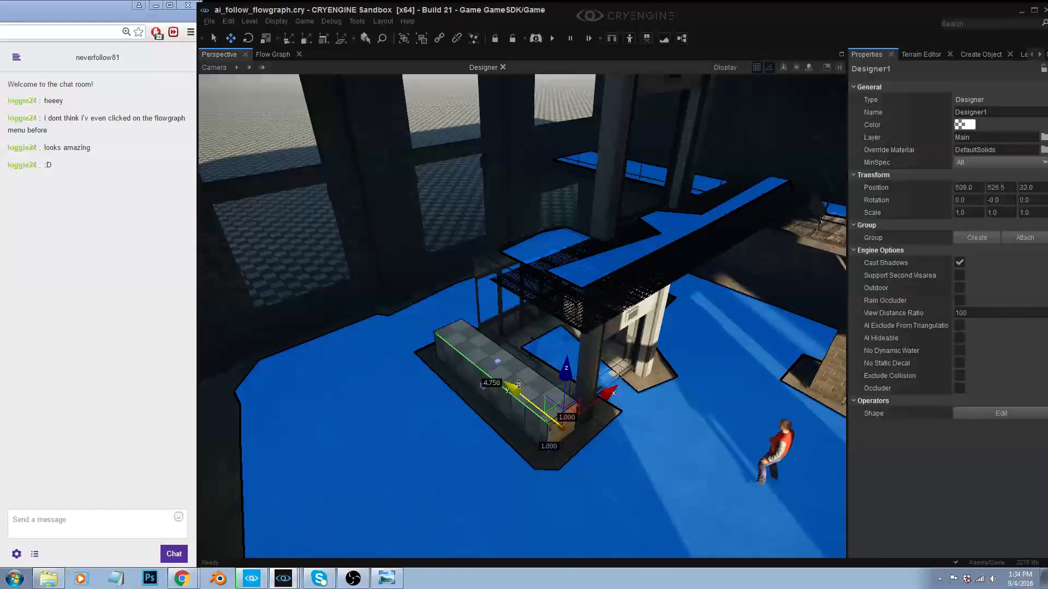
- Raise the box's top face to a height of 9.25 m, above the upper elevator entrance, and finish the shape edit
left_click(502, 371)
left_click_drag(495, 303, 493, 82)
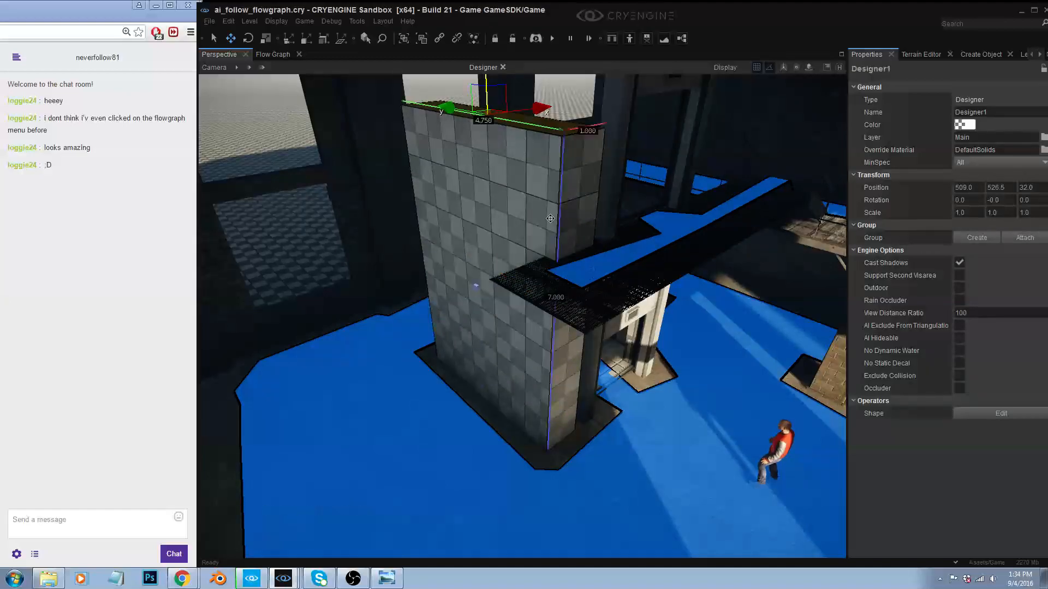
right_click_drag(493, 82, 551, 215)
left_click_drag(501, 164, 507, 3)
right_click_drag(507, 273, 505, 218)
right_click_drag(583, 241, 546, 235)
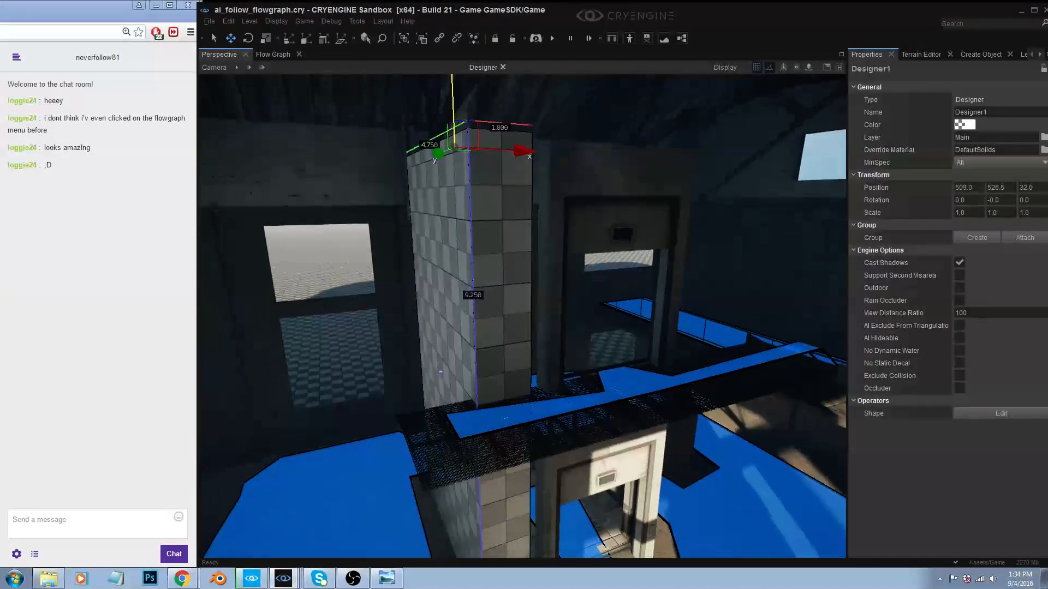
left_click(483, 232)
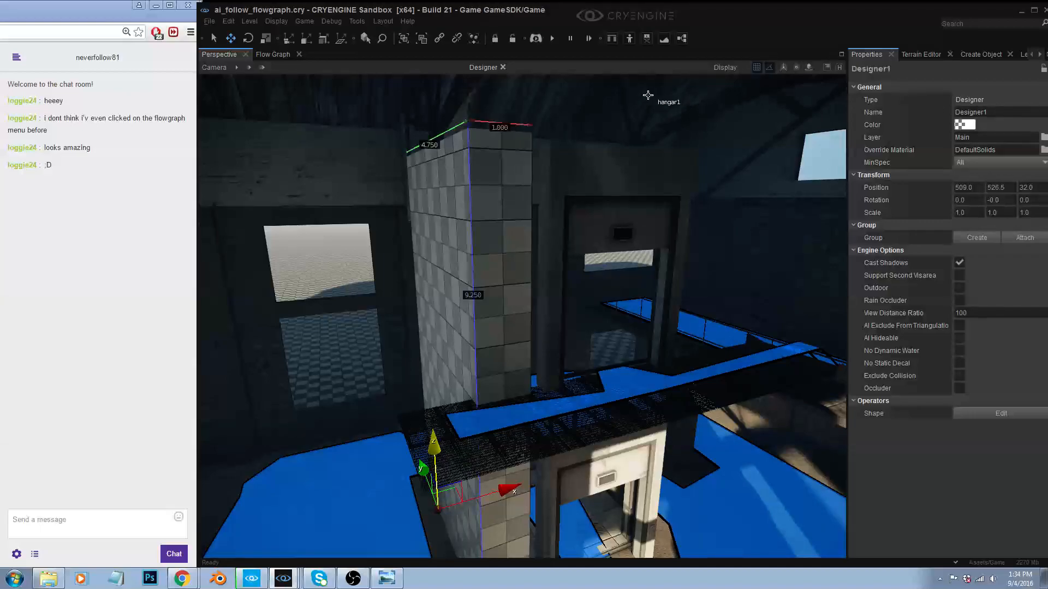
- Open the Material Editor and assign the hangar material to the tall designer wall
left_click(356, 22)
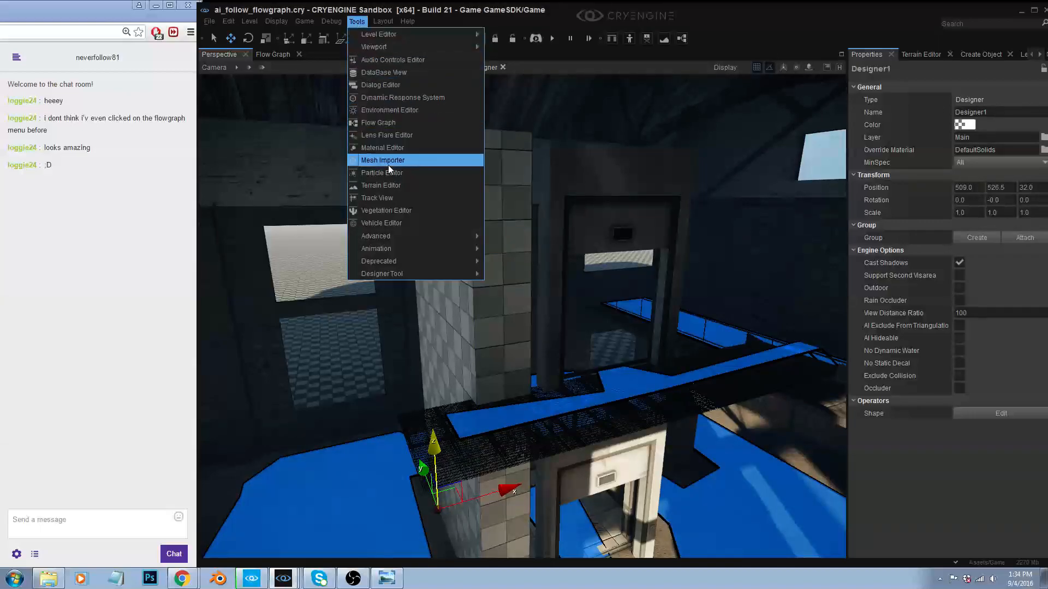
left_click(386, 148)
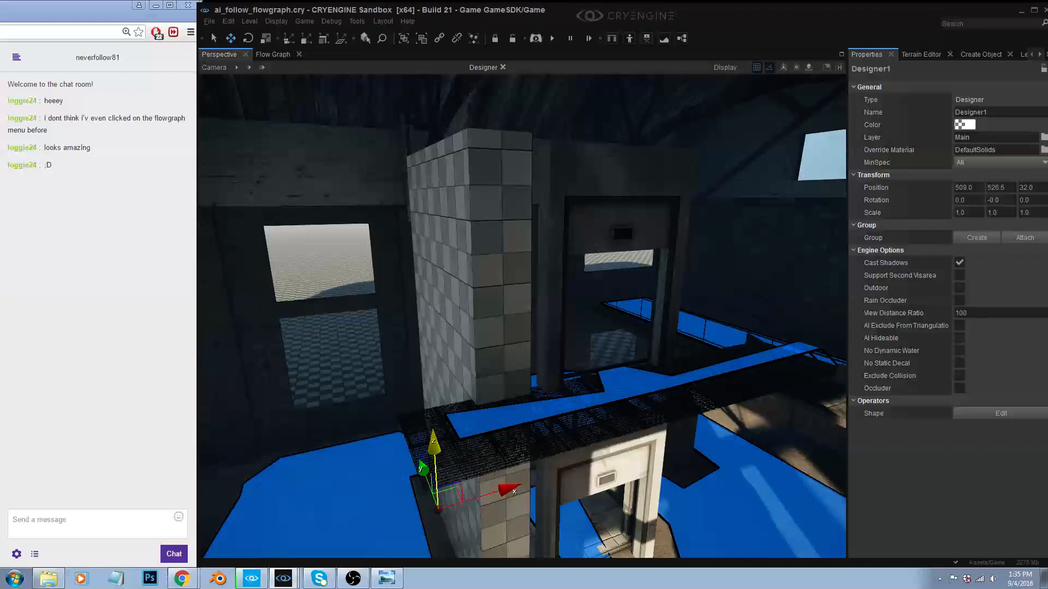
right_click_drag(491, 262, 507, 238)
key("w")
mouse_move(539, 307)
right_mouse_down()
mouse_move(595, 308)
mouse_move(539, 307)
right_mouse_up()
key("s")
left_click(546, 306)
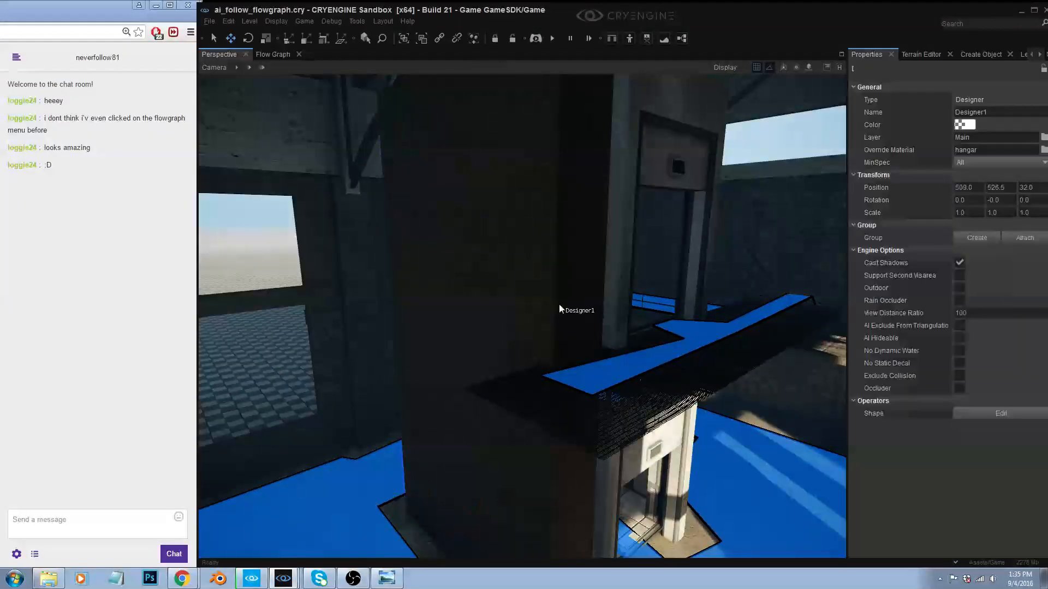
- Duplicate the shaft wall and place the copy on the elevator's opposite side
key("ctrl+c")
mouse_move(500, 497)
right_mouse_down()
mouse_move(520, 478)
mouse_move(521, 532)
mouse_move(499, 475)
mouse_move(474, 474)
mouse_move(485, 499)
mouse_move(538, 491)
mouse_move(644, 435)
mouse_move(655, 464)
mouse_move(627, 444)
right_mouse_up()
key("d")
left_click(517, 480)
key("w")
- Duplicate the shaft wall again, rotate the copy -90° about Z and place it behind the elevator at 513, 528, 32
left_click(610, 463)
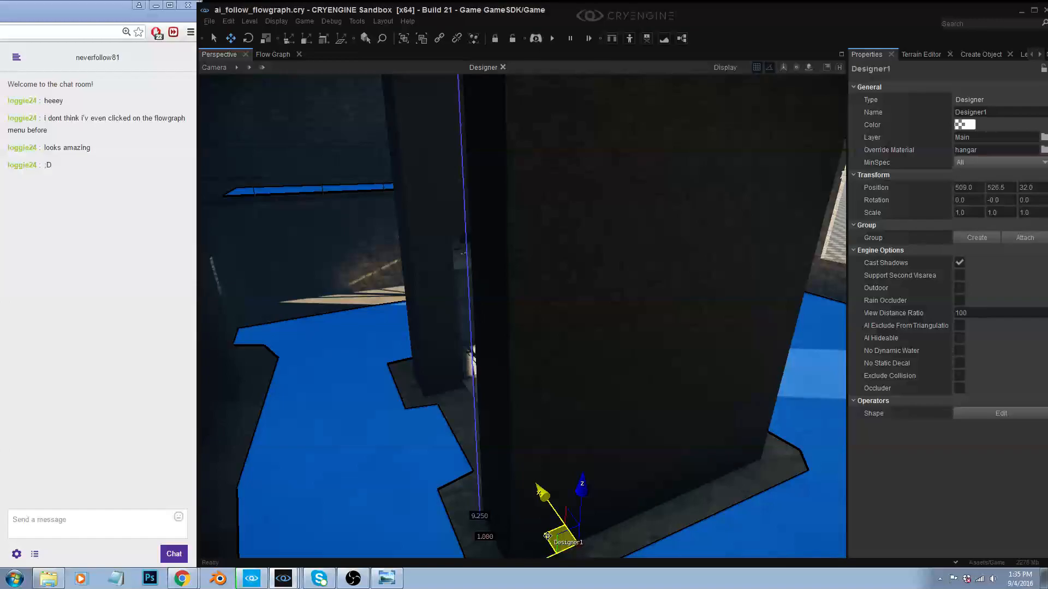
right_click_drag(547, 537, 388, 485)
left_click(373, 423)
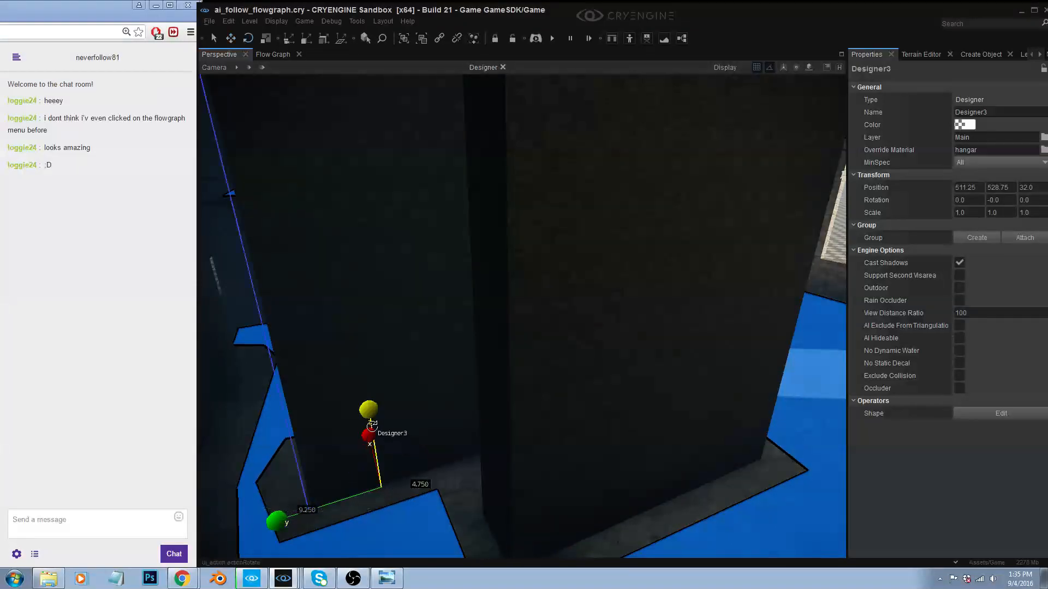
left_click_drag(374, 423, 386, 468)
right_click_drag(386, 468, 428, 453)
key("2")
left_click_drag(575, 468, 470, 527)
right_click_drag(470, 527, 251, 377)
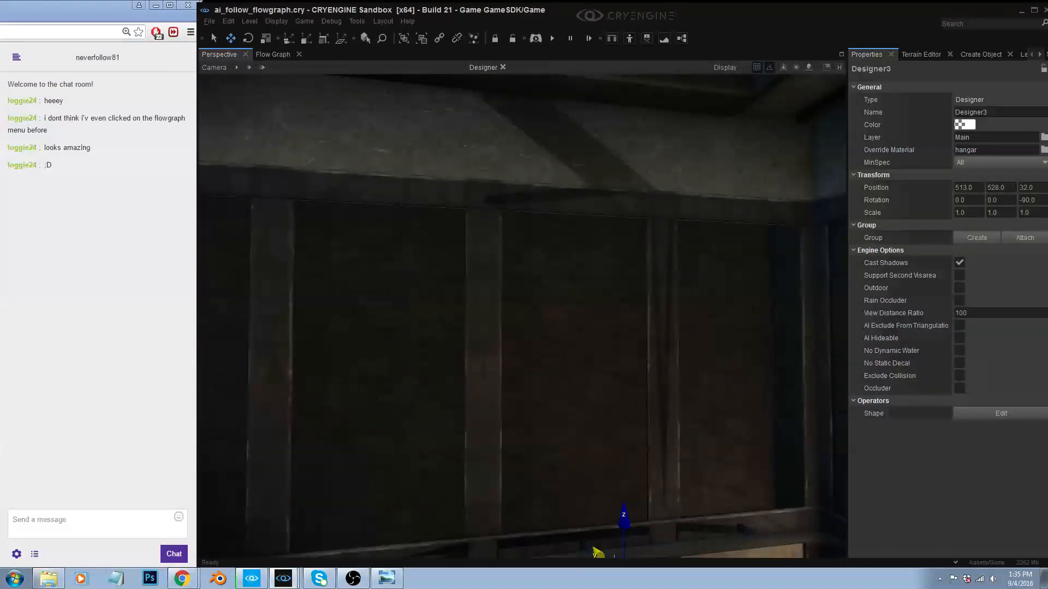
- Create a Decal from the Misc object category while viewing the elevator's back wall
left_click(918, 53)
left_click(981, 54)
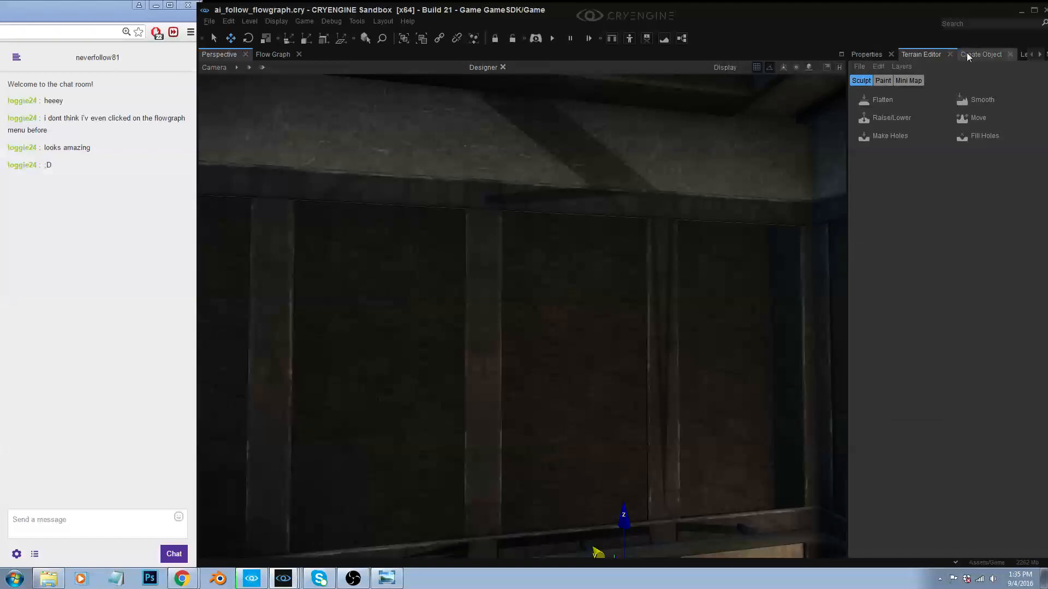
left_click(930, 117)
left_click(885, 67)
left_click(870, 116)
left_click(975, 104)
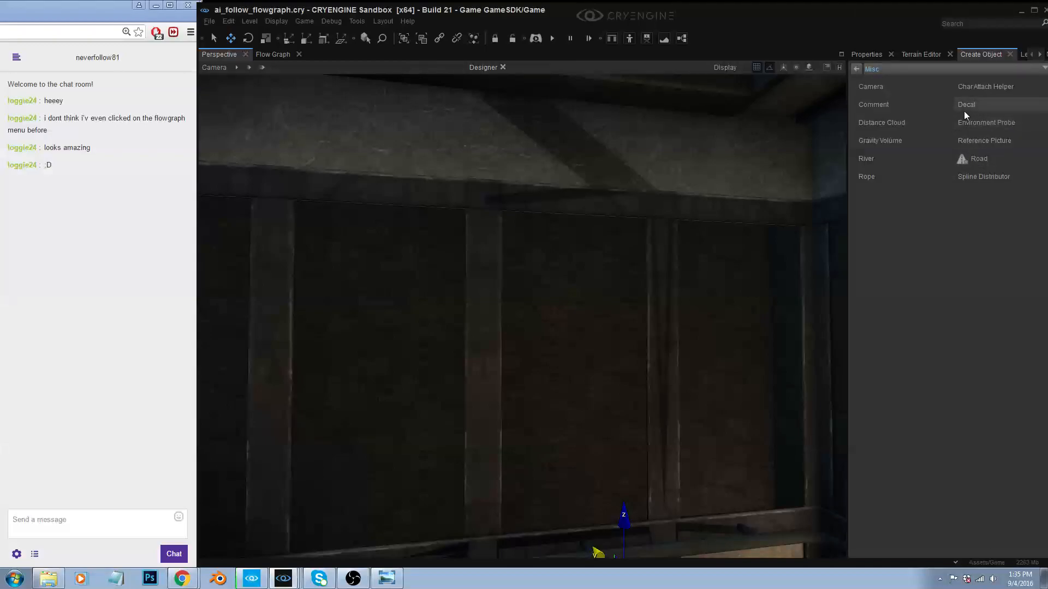
left_click(986, 100)
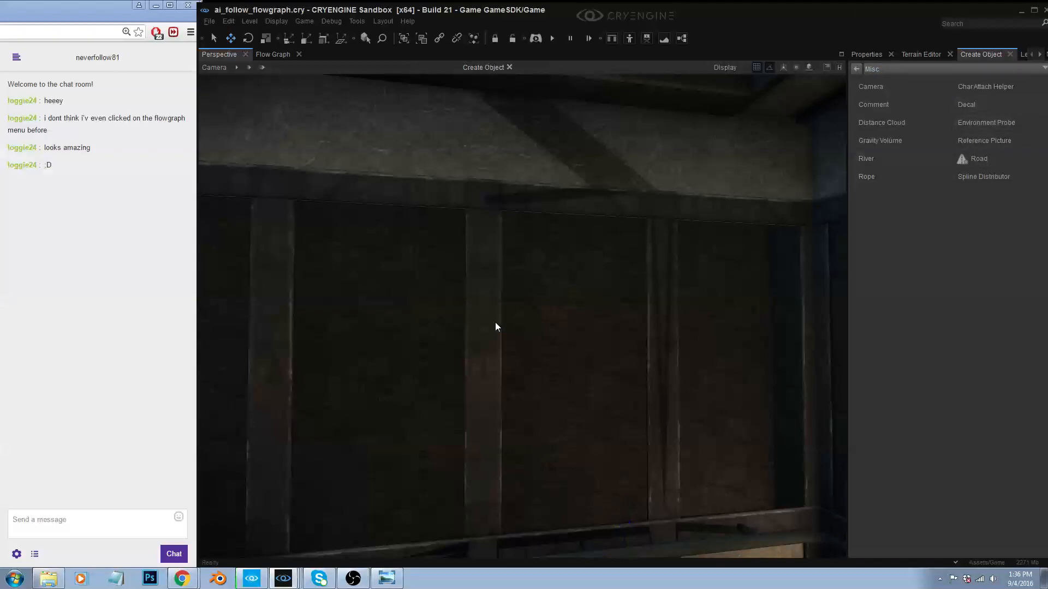
right_click_drag(512, 373, 557, 437)
left_click(493, 340)
- Reorient the new decal so it projects onto the back wall inside the elevator
left_click(865, 53)
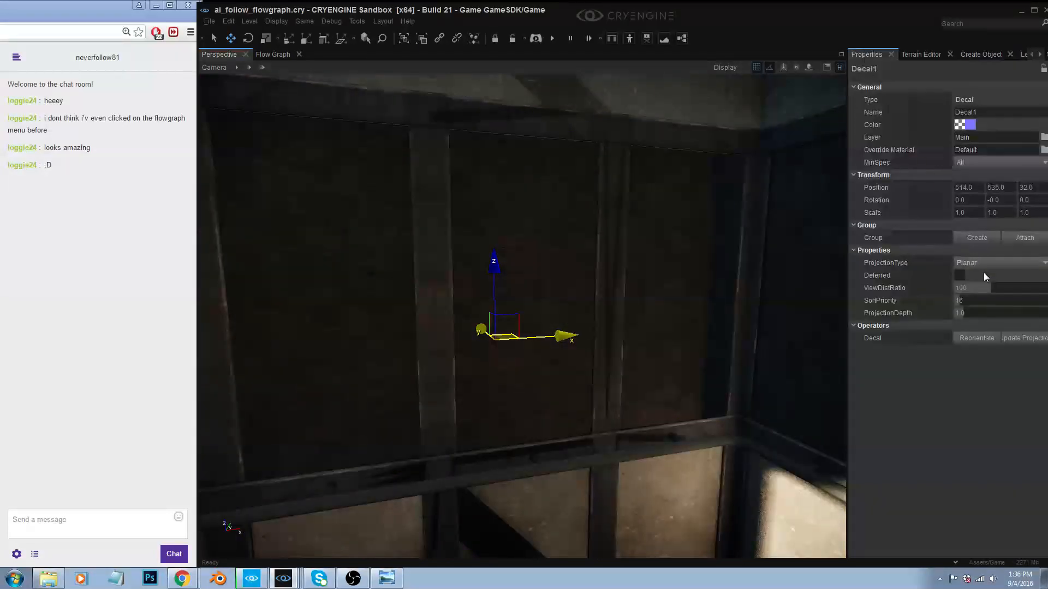
left_click(977, 338)
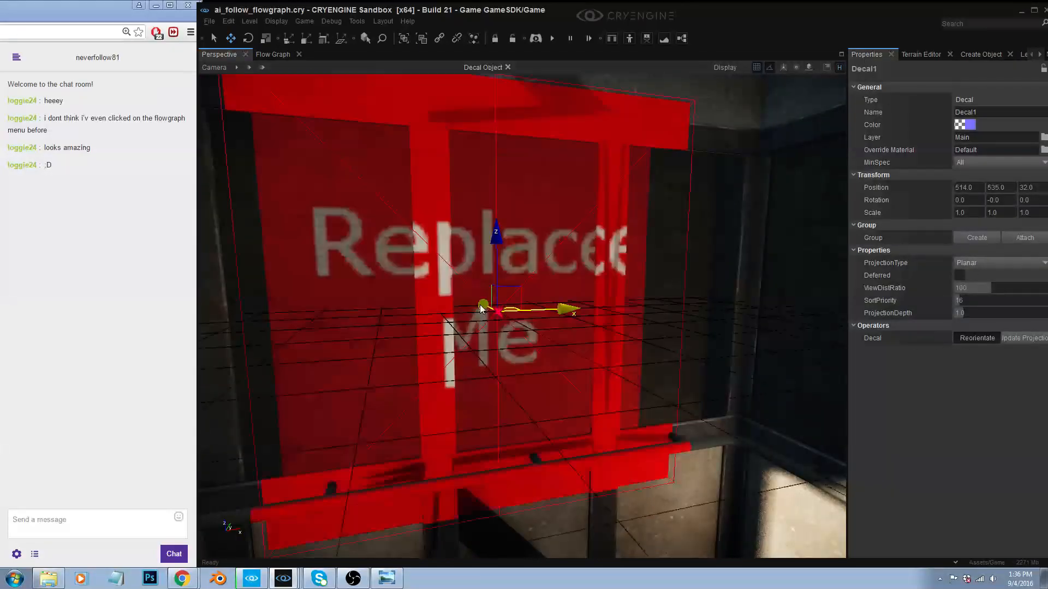
left_click_drag(543, 224, 521, 242)
- Set the decal's ProjectionDepth to 0.1
right_click_drag(520, 242, 539, 258)
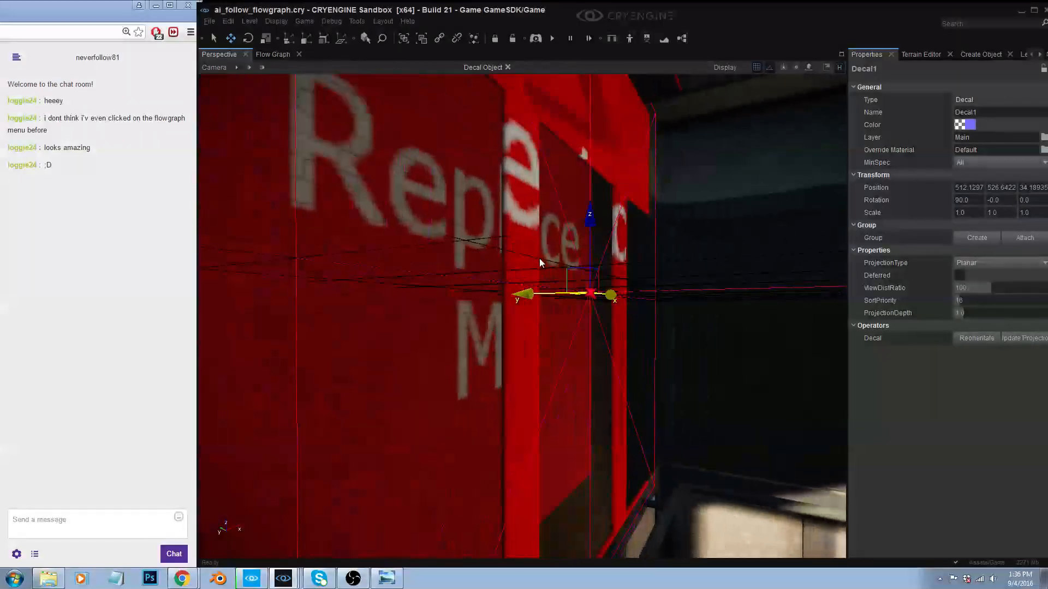
left_click(981, 314)
type("0.1")
key("Return")
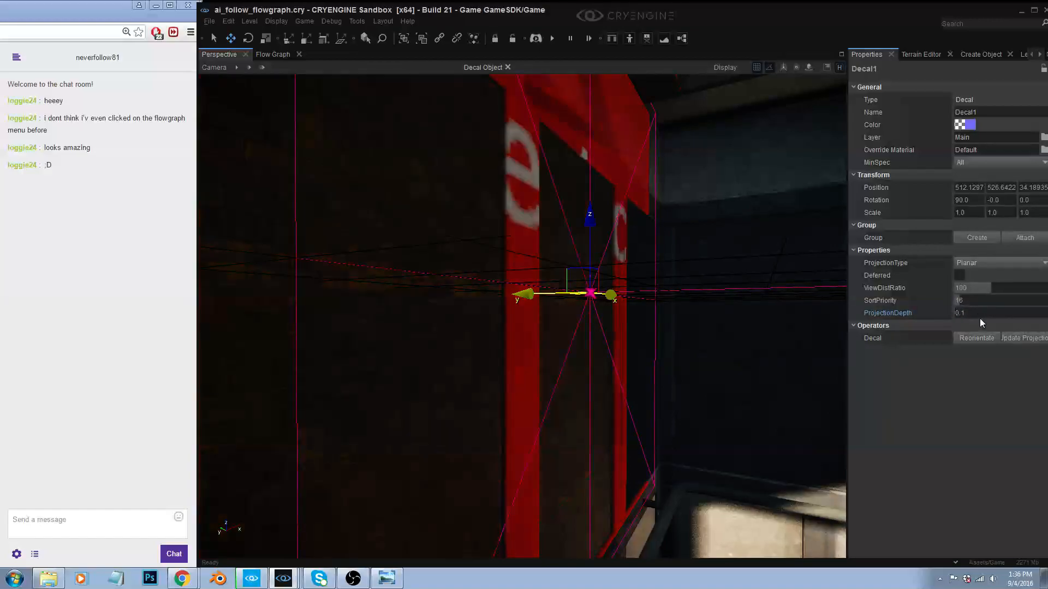
- Turn off grid snapping and move the decal onto the shaft's back wall, to about X 511.62 and Y 527.03
right_click_drag(553, 343, 542, 280)
mouse_move(542, 280)
left_mouse_down()
mouse_move(526, 284)
mouse_move(550, 275)
mouse_move(539, 274)
left_mouse_up()
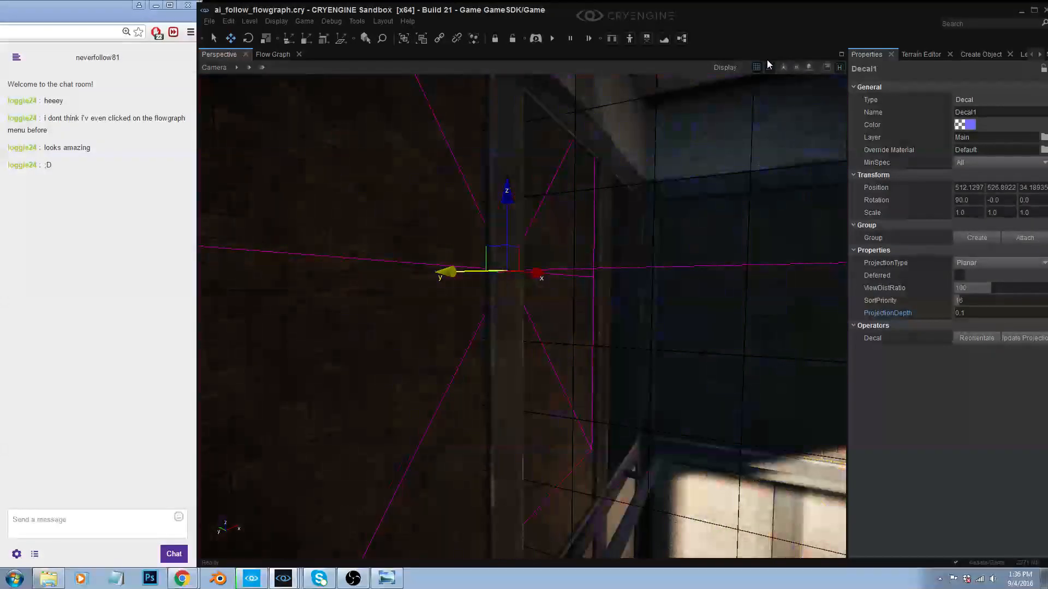
mouse_move(446, 272)
left_mouse_down()
mouse_move(507, 269)
mouse_move(437, 271)
mouse_move(450, 269)
left_mouse_up()
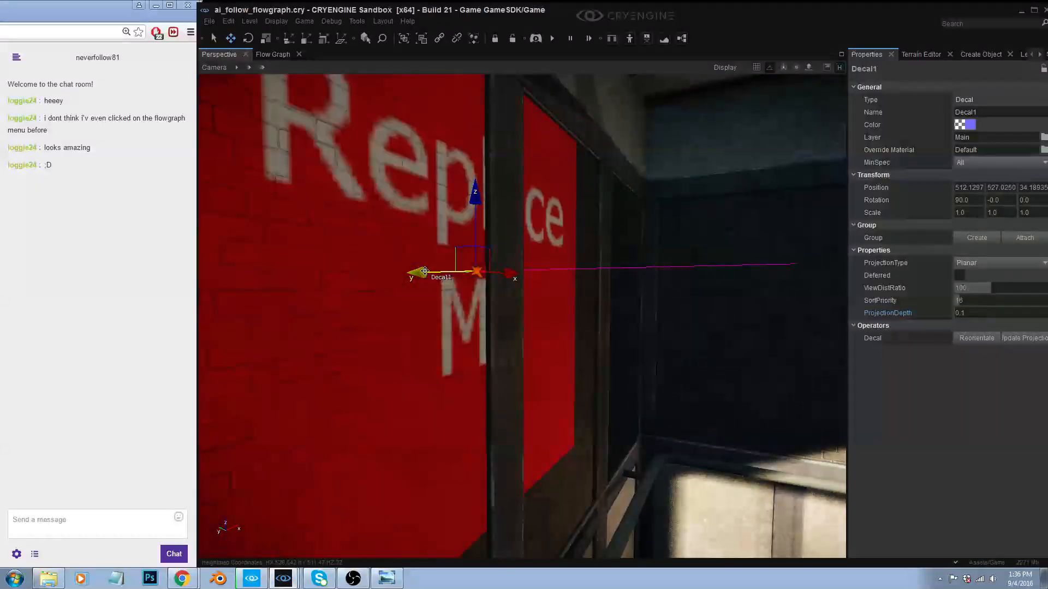
right_click_drag(450, 269, 612, 278)
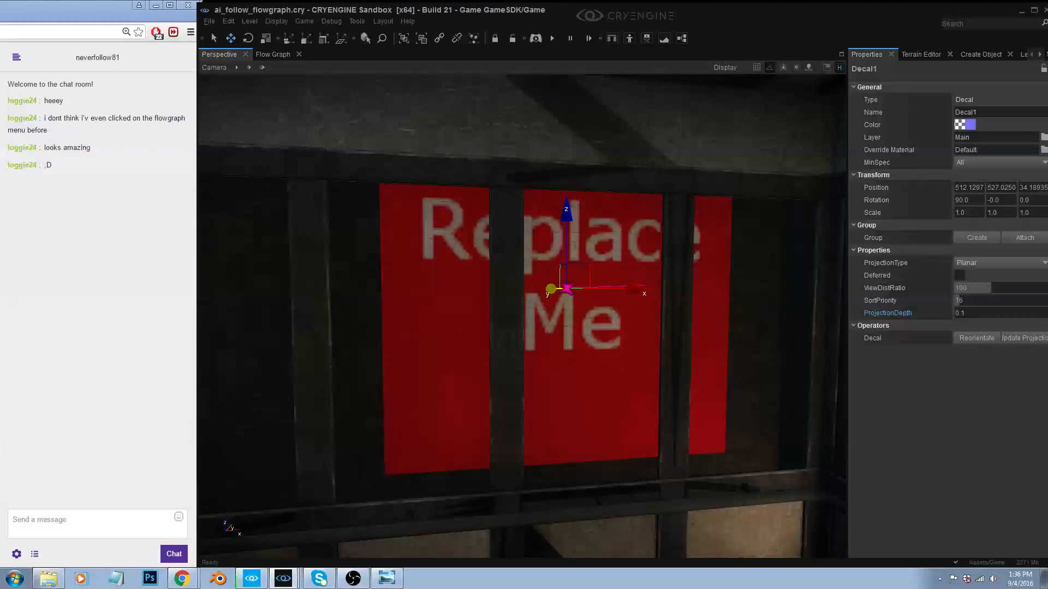
right_click_drag(522, 317, 533, 283)
left_click_drag(577, 299, 492, 298)
mouse_move(539, 303)
right_mouse_down()
mouse_move(511, 295)
mouse_move(511, 262)
mouse_move(505, 297)
mouse_move(540, 300)
right_mouse_up()
scroll(505, 524, "down", 5)
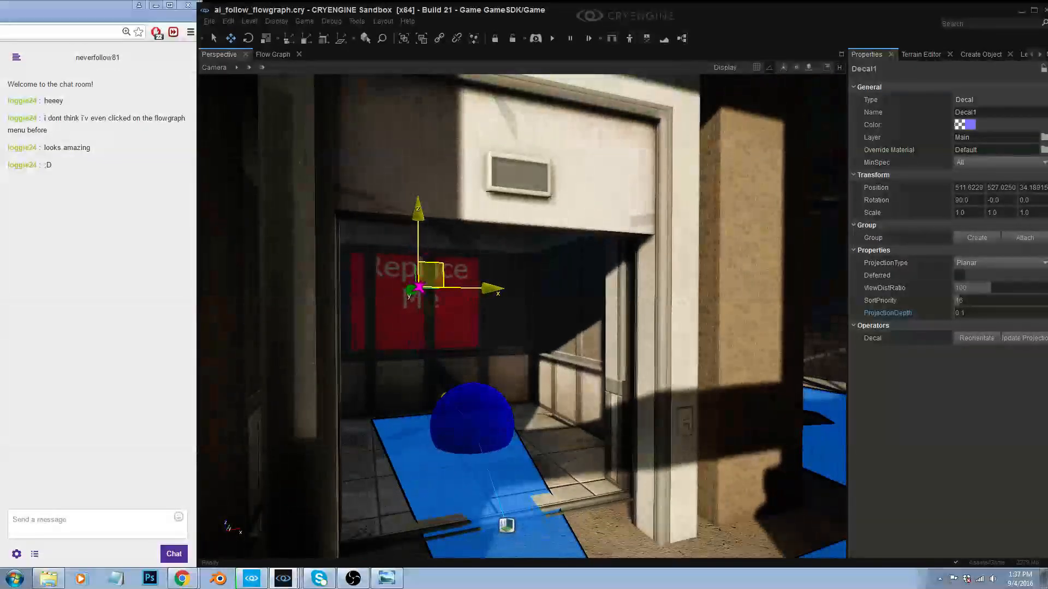
- Deselect the decal and switch the viewport to the Camera1 entity
right_click_drag(492, 479, 550, 301)
left_click(549, 301)
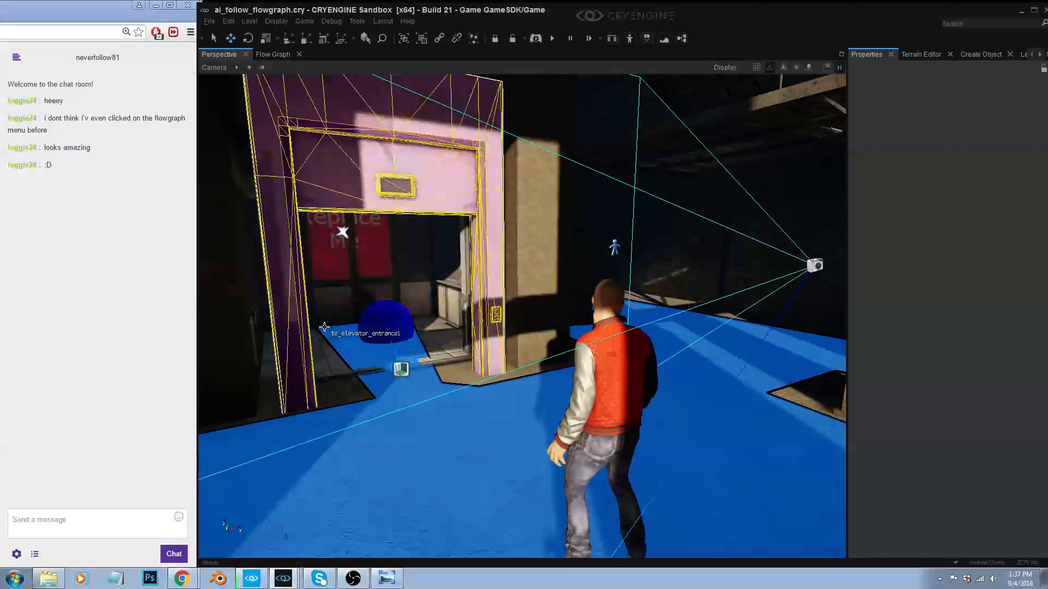
right_click_drag(537, 287, 489, 292)
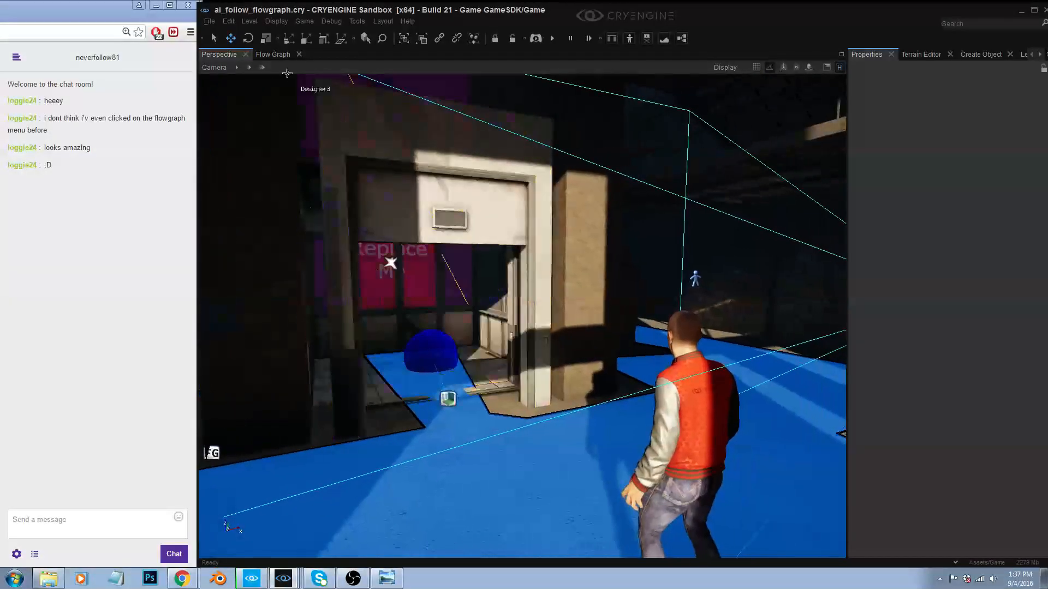
left_click(214, 67)
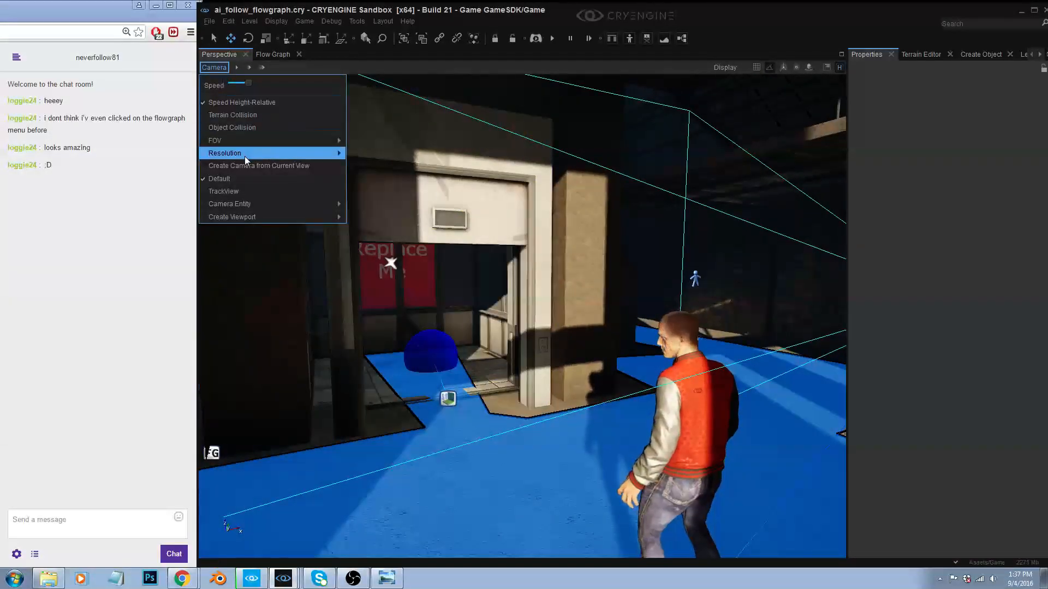
mouse_move(274, 205)
left_click(382, 203)
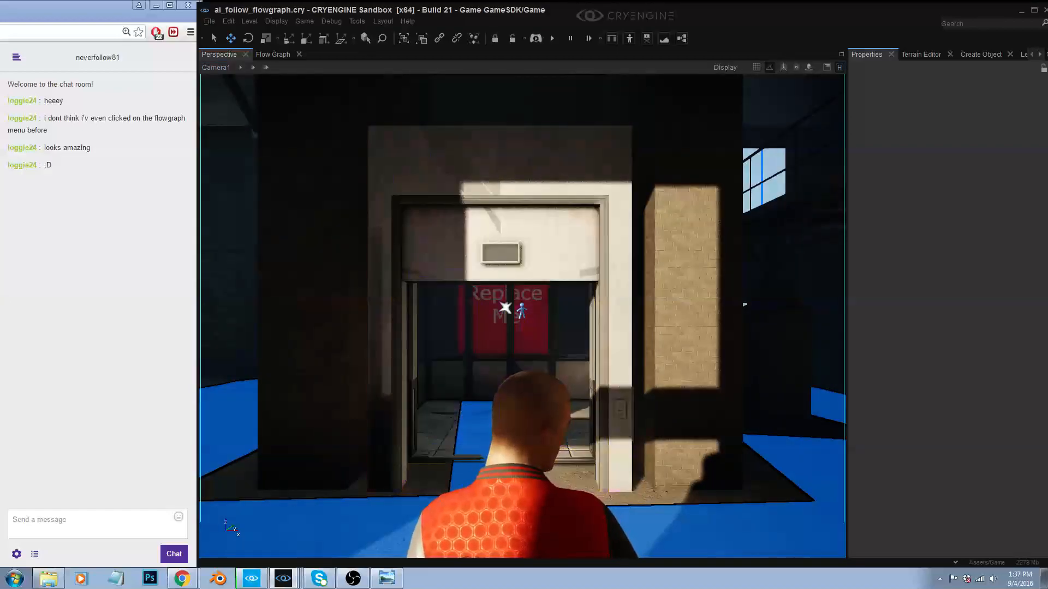
- Unlock Camera1's movement, reframe it over the character's right shoulder facing the elevator, and lock its movement again
left_click(214, 67)
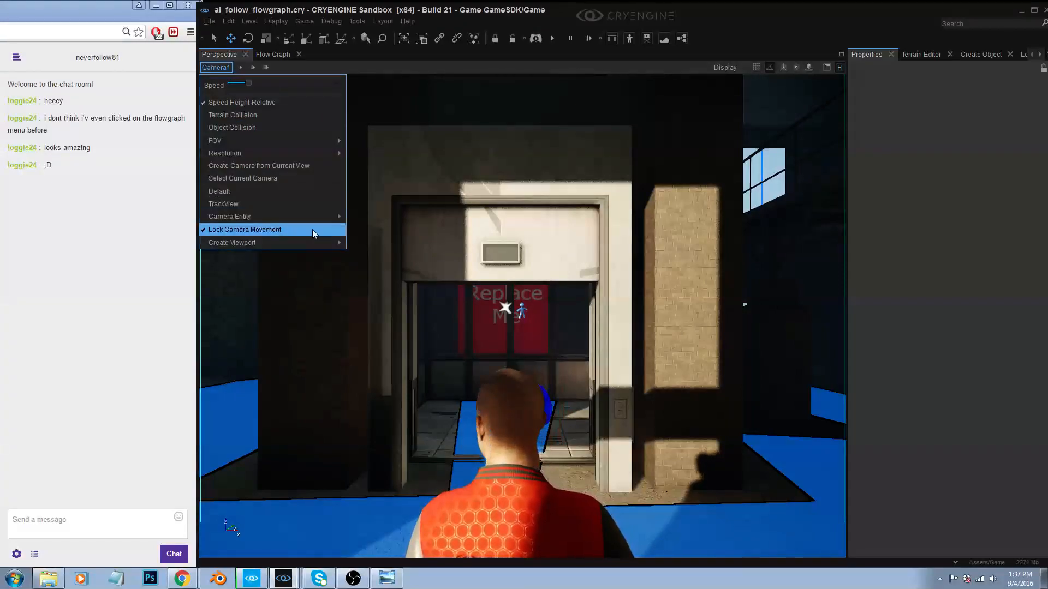
left_click(253, 231)
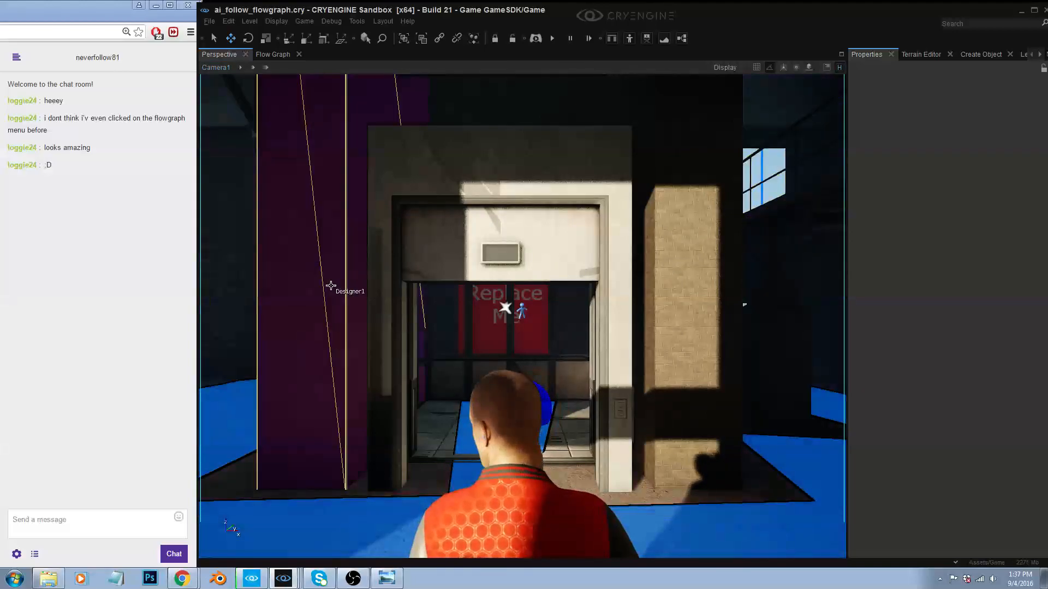
middle_click_drag(523, 317, 513, 290)
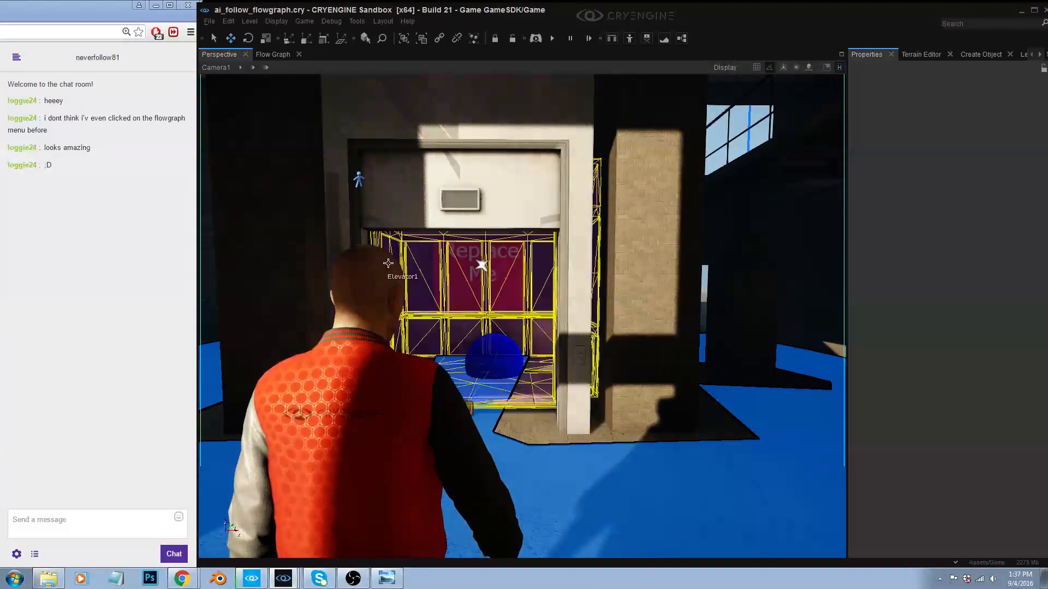
left_click(217, 68)
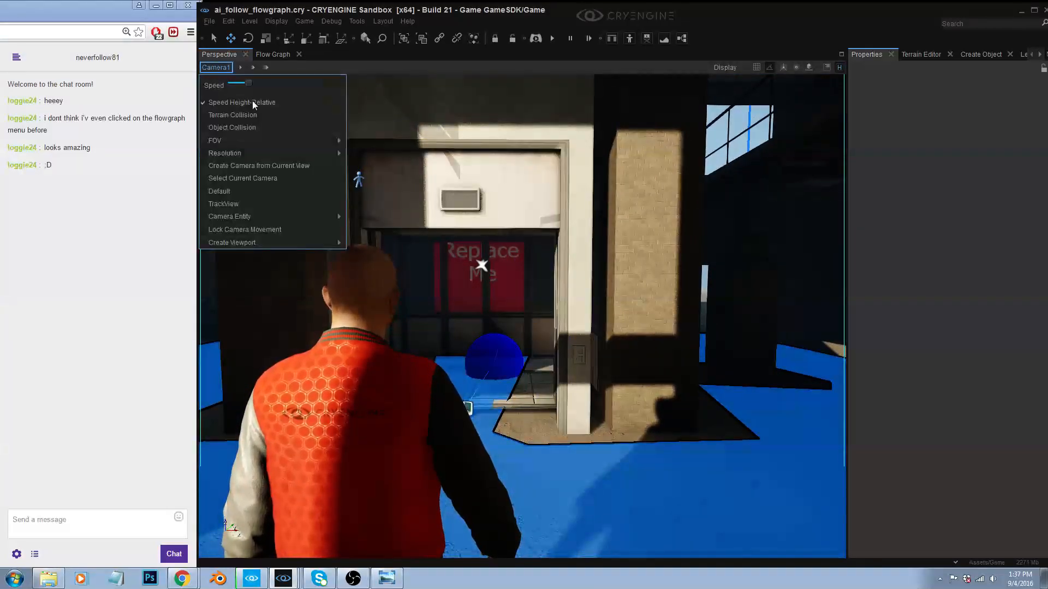
left_click(240, 229)
- Run and stop the AI/physics simulation through Camera1, and return the viewport to the default camera for an overview of the shaft
left_click(552, 38)
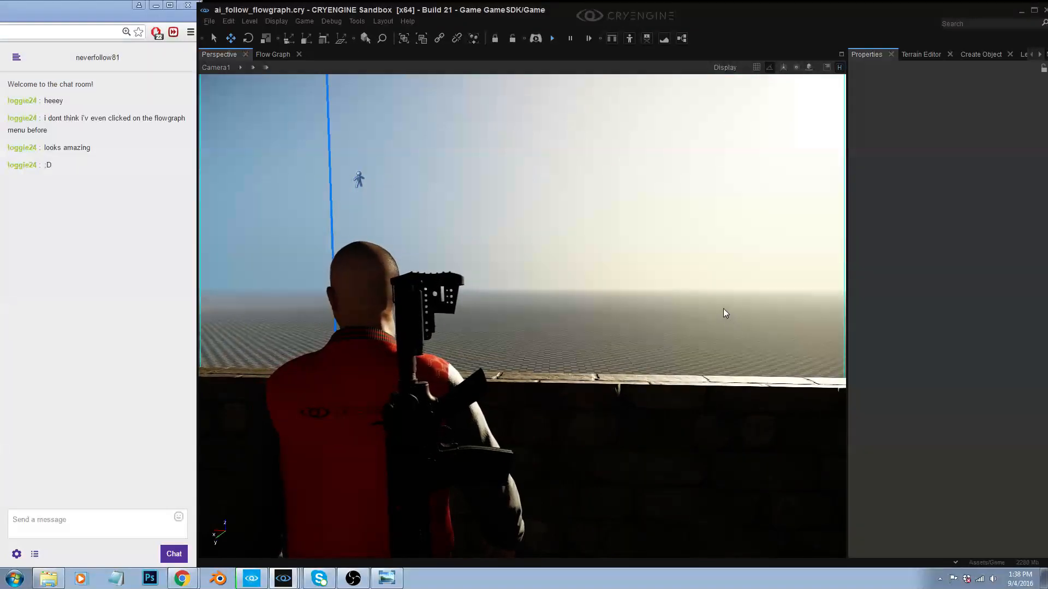
left_click(552, 38)
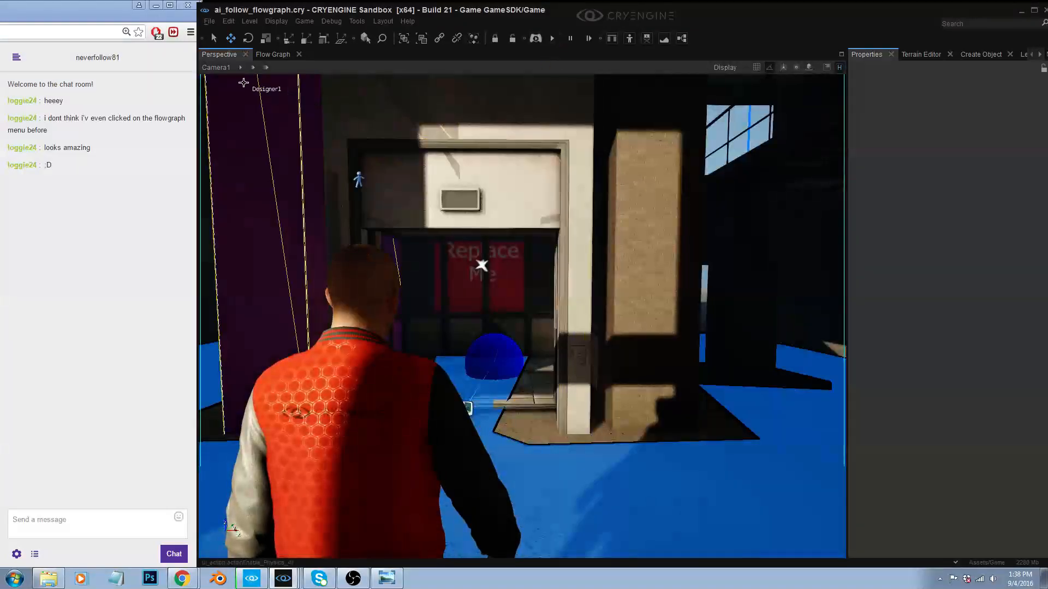
left_click(222, 66)
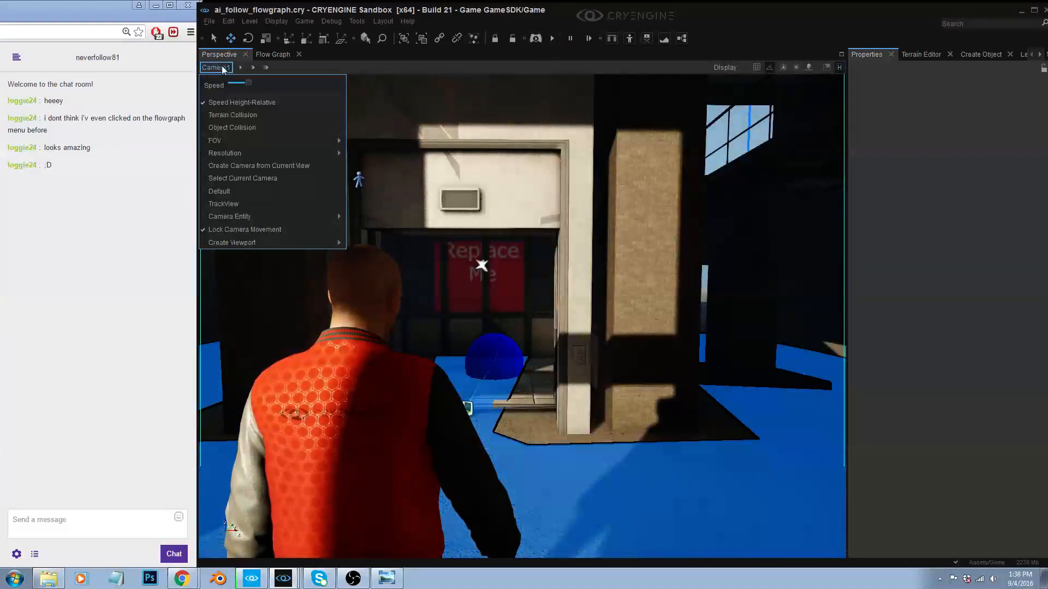
left_click(250, 192)
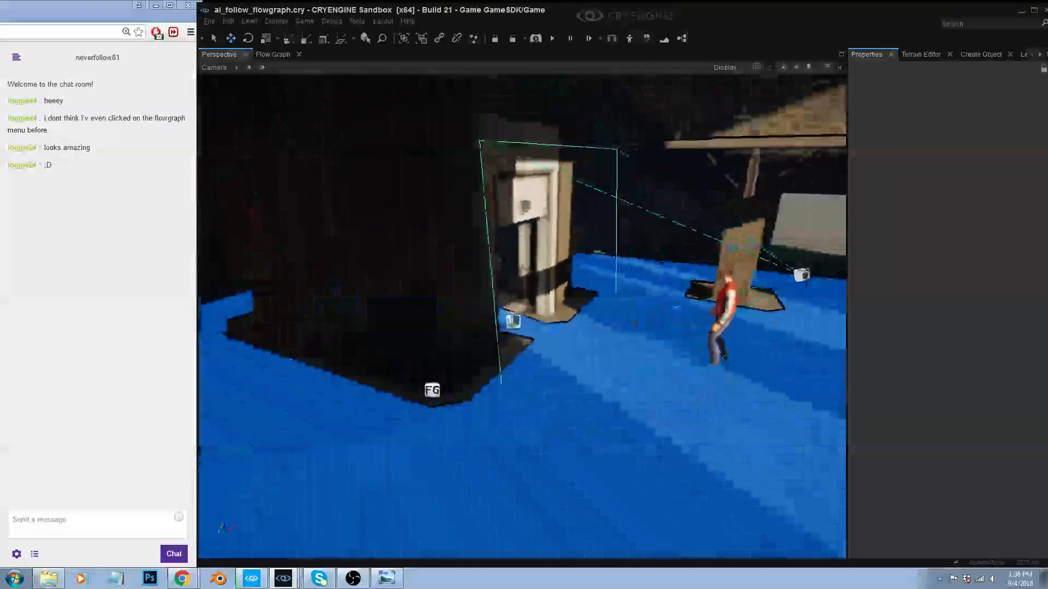
right_click_drag(552, 377, 570, 327)
key("s")
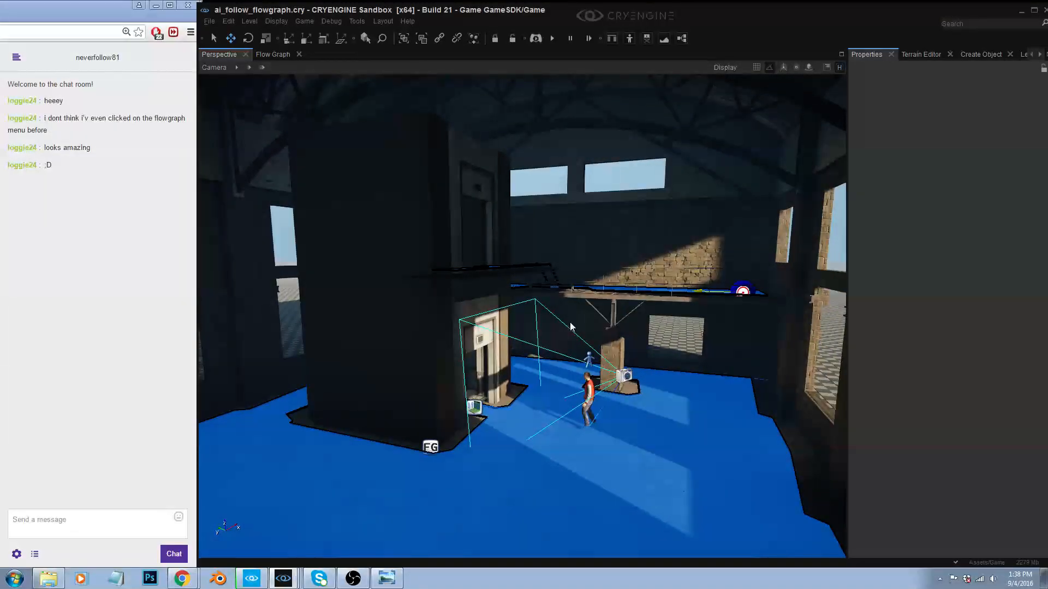